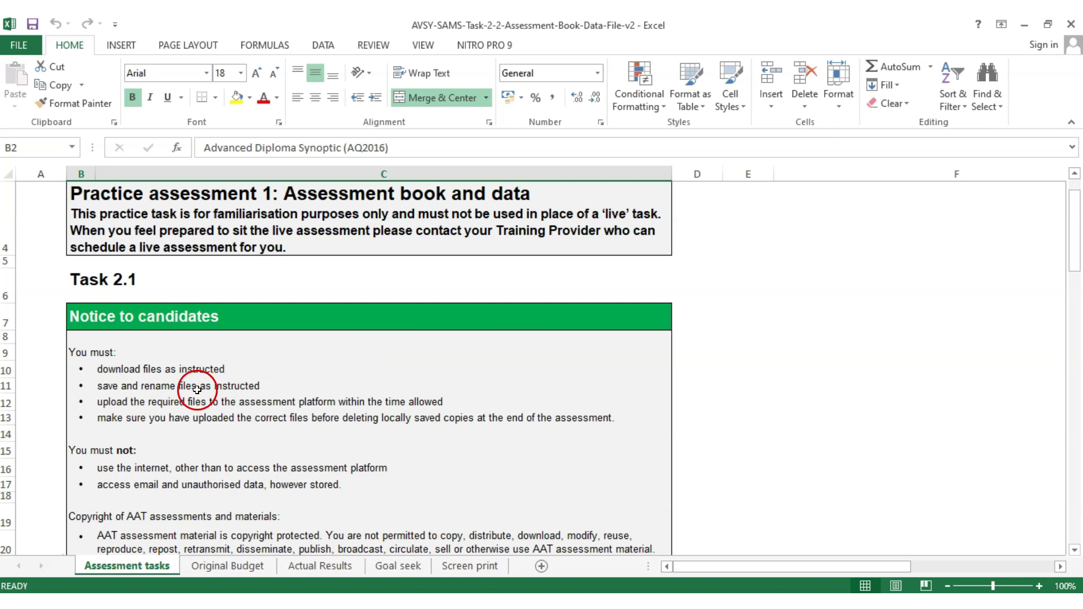
Step: Read the notice to candidates on the Assessment tasks sheet, including the must, must not and copyright points
click(109, 280)
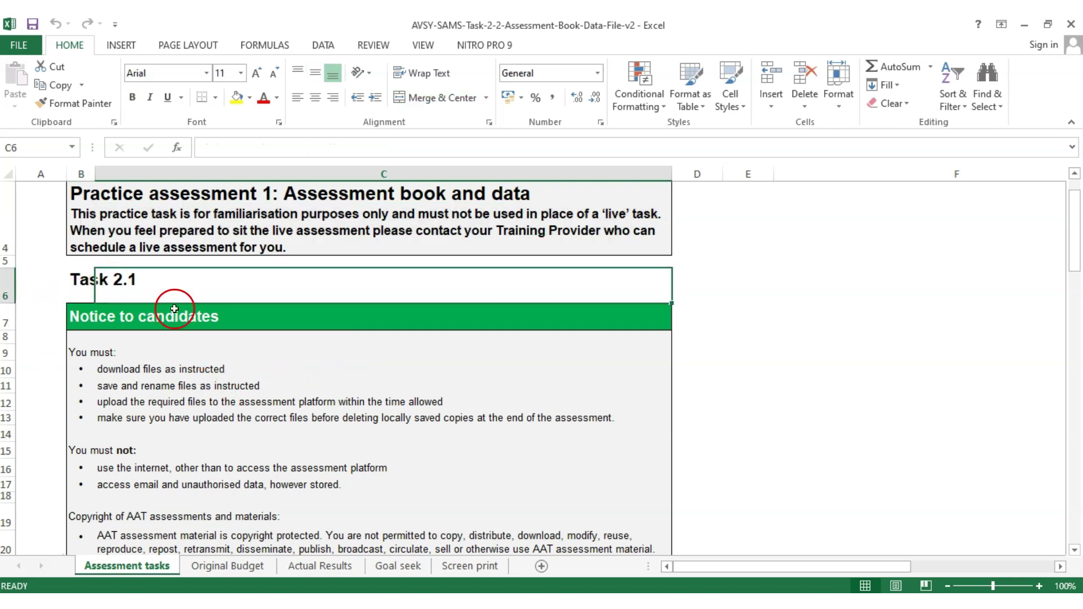
scroll(246, 345, down, 1)
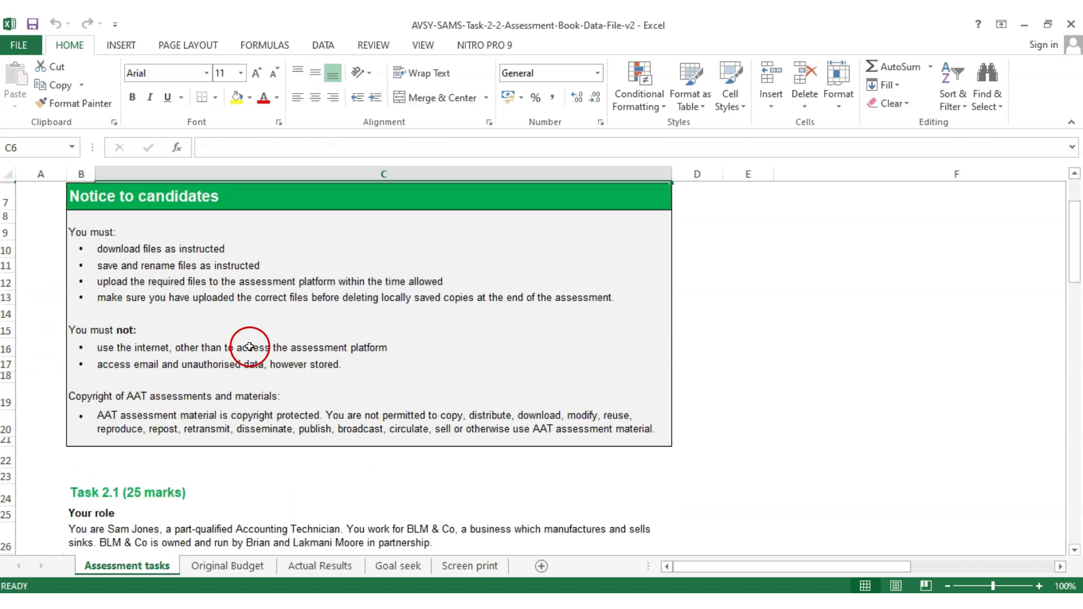
click(125, 251)
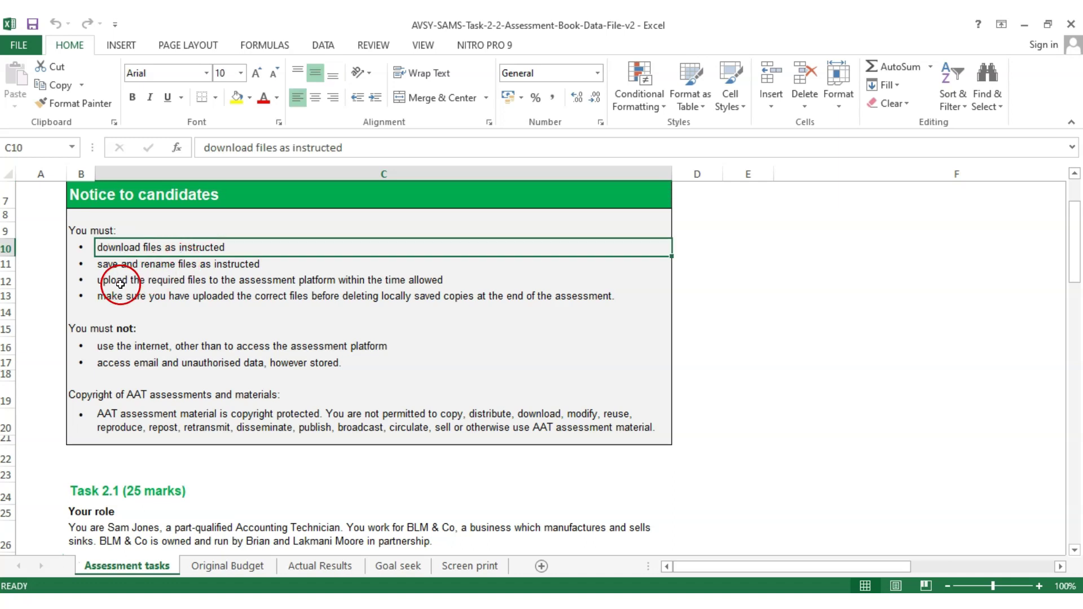
click(129, 265)
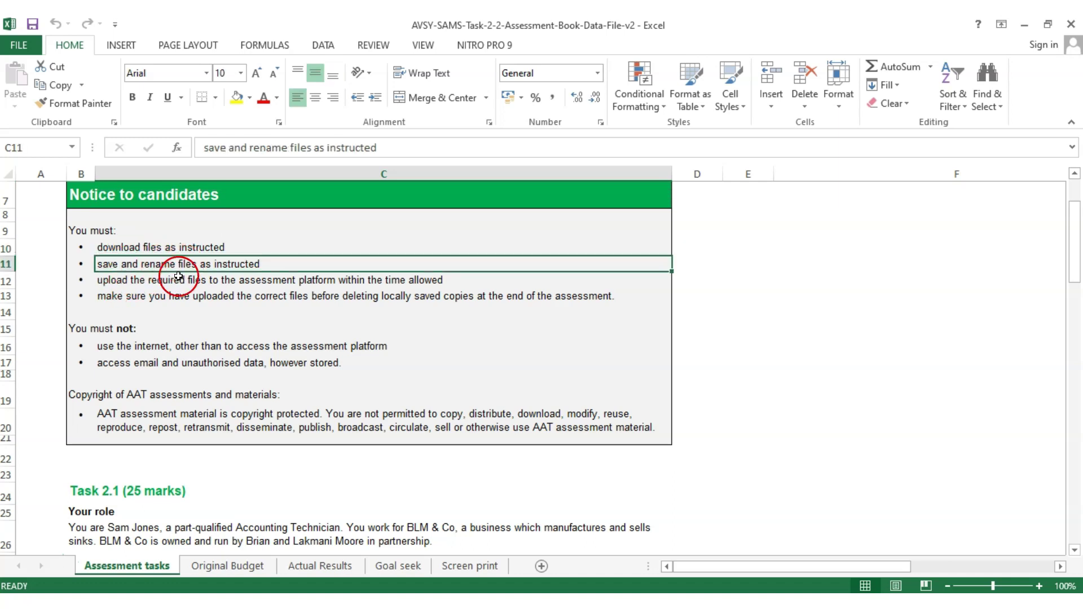
click(133, 282)
click(159, 338)
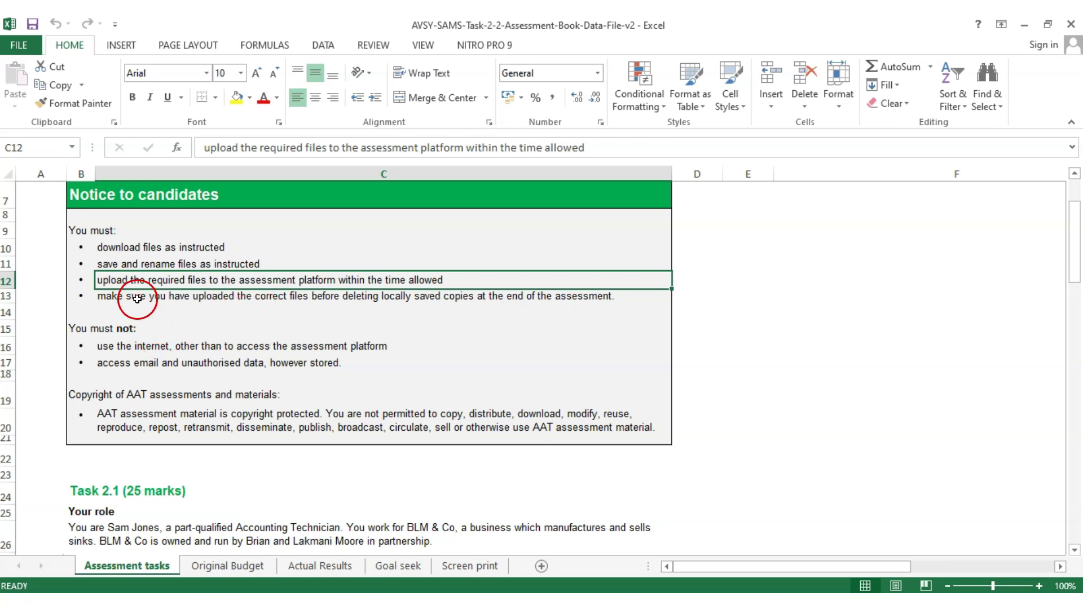
click(171, 296)
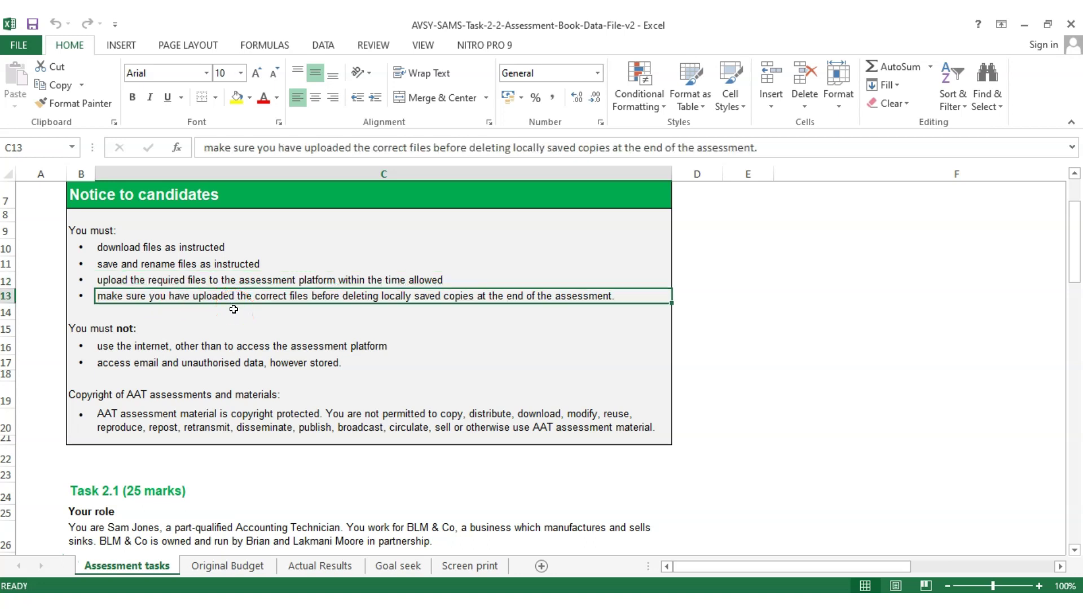
click(109, 351)
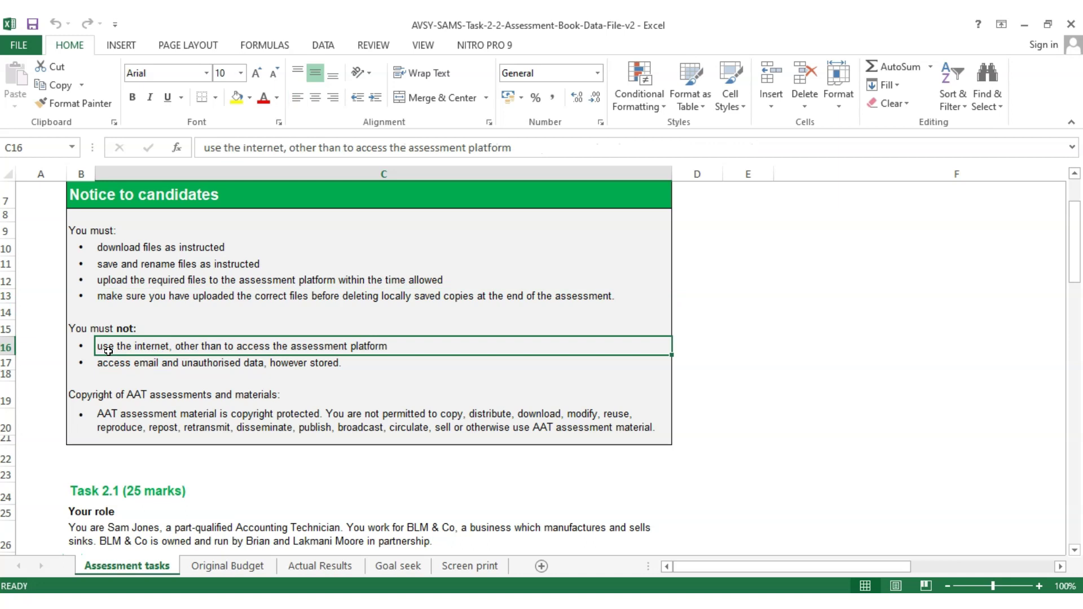
click(149, 366)
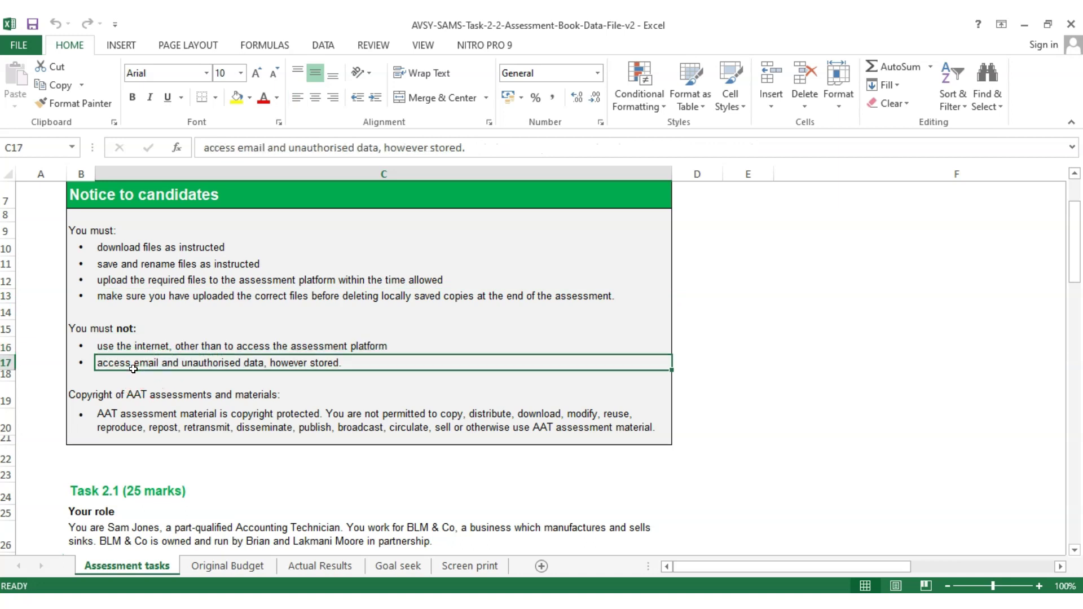
scroll(228, 375, down, 1)
click(231, 370)
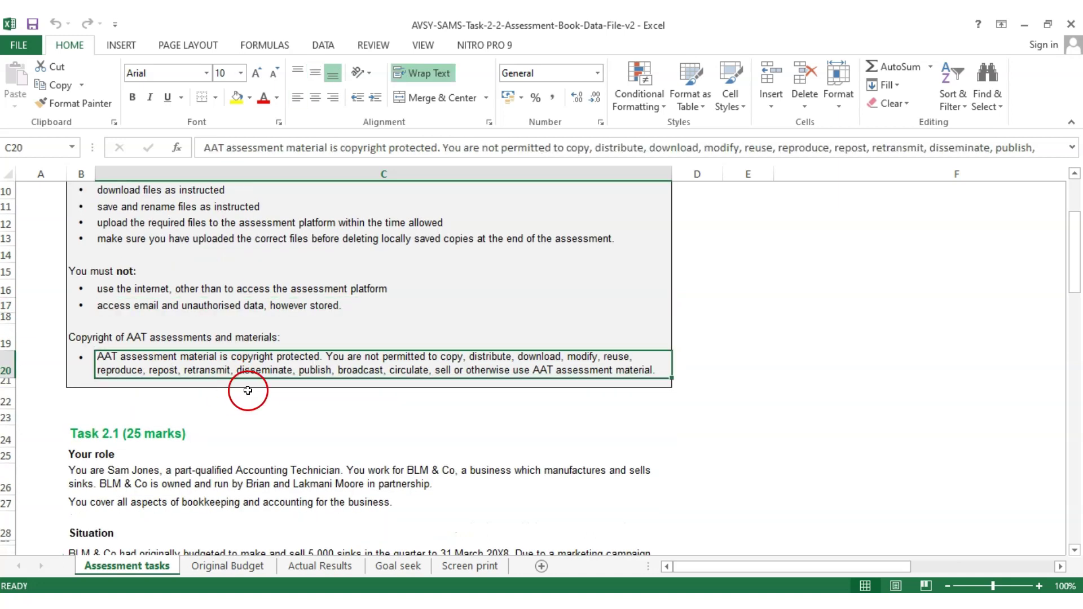
Step: Review the Task 2.1 role and situation text, focusing on the budgeted and actual sink quantities and the marketing campaign
scroll(253, 394, down, 2)
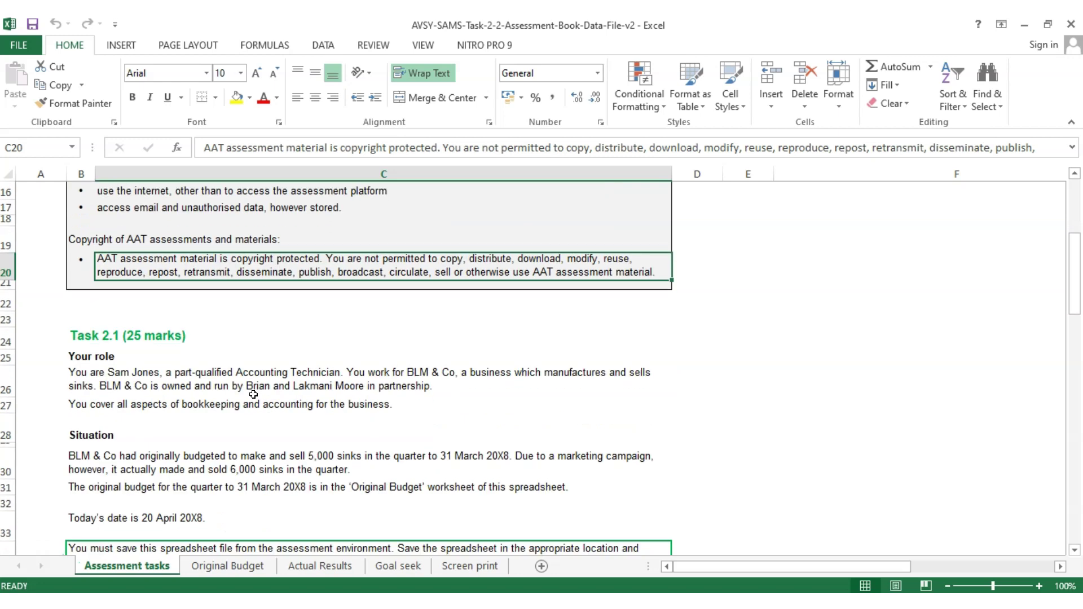
scroll(220, 378, down, 2)
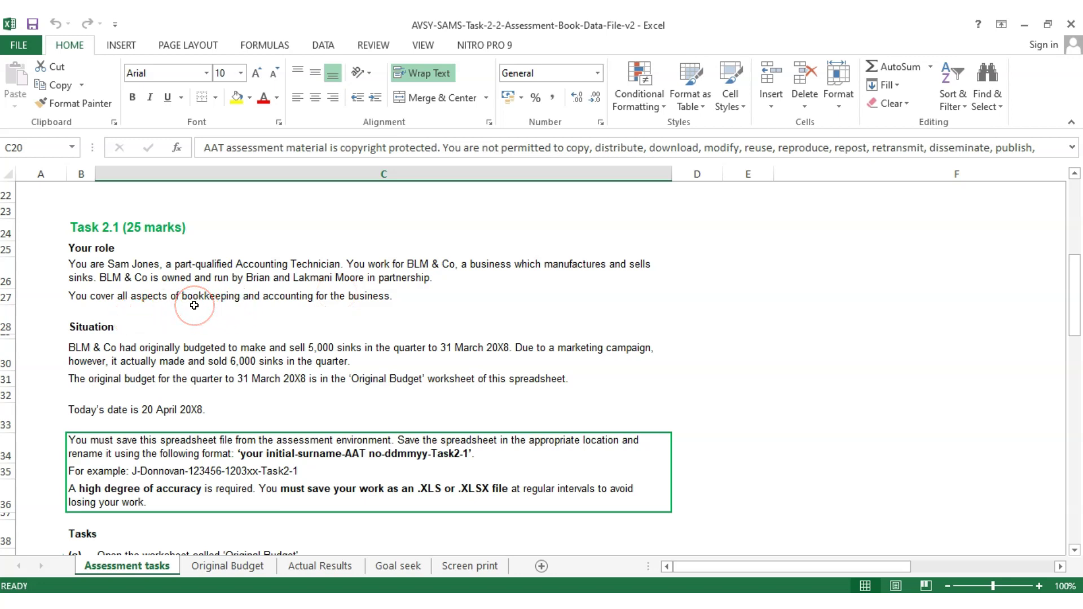
scroll(107, 339, down, 1)
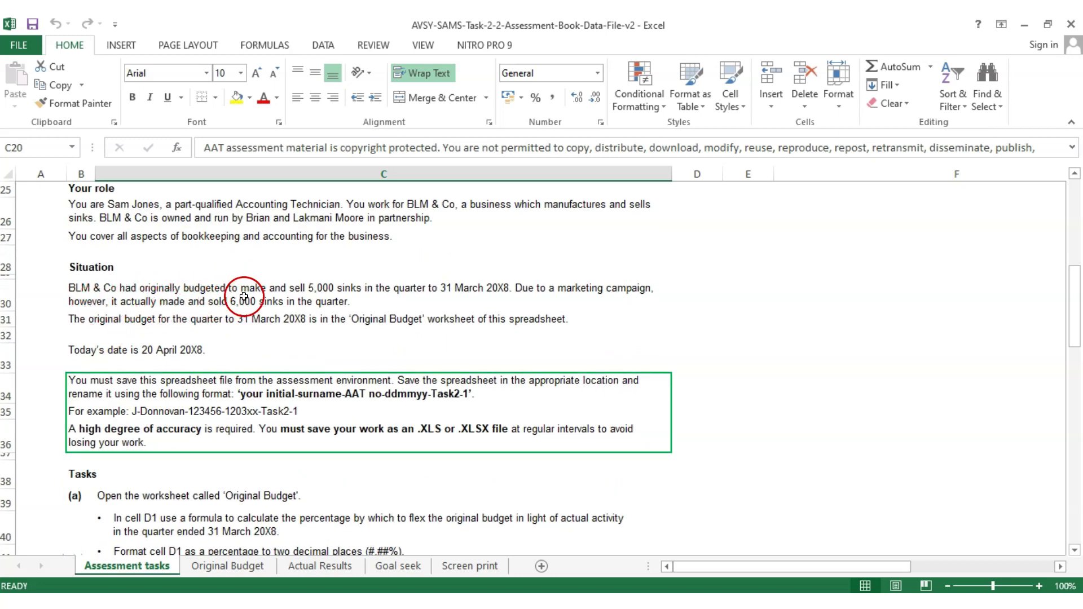
click(323, 287)
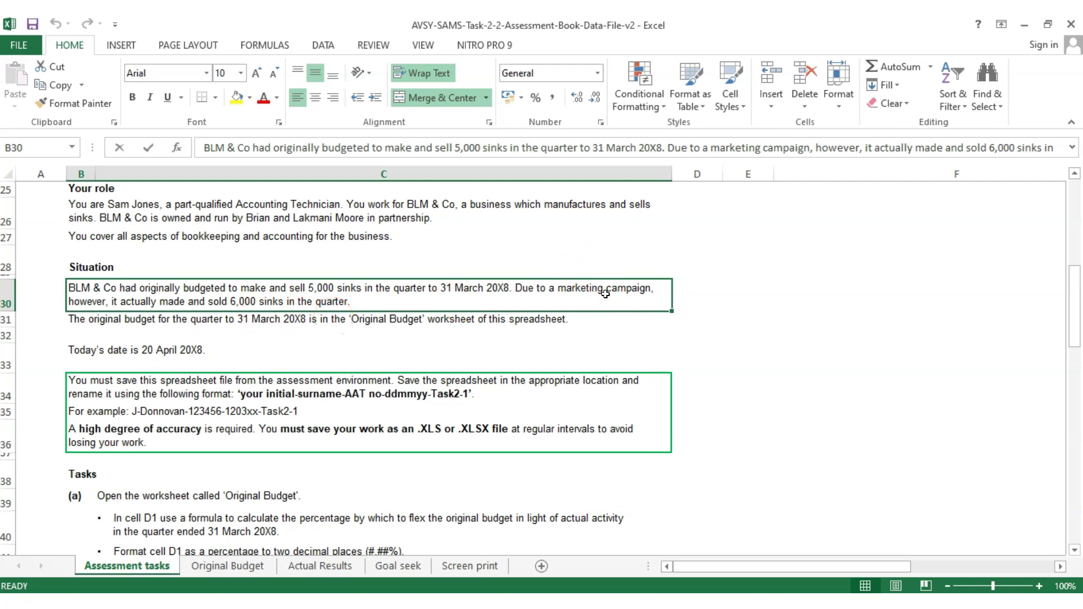
double_click(567, 291)
drag(566, 290, 647, 288)
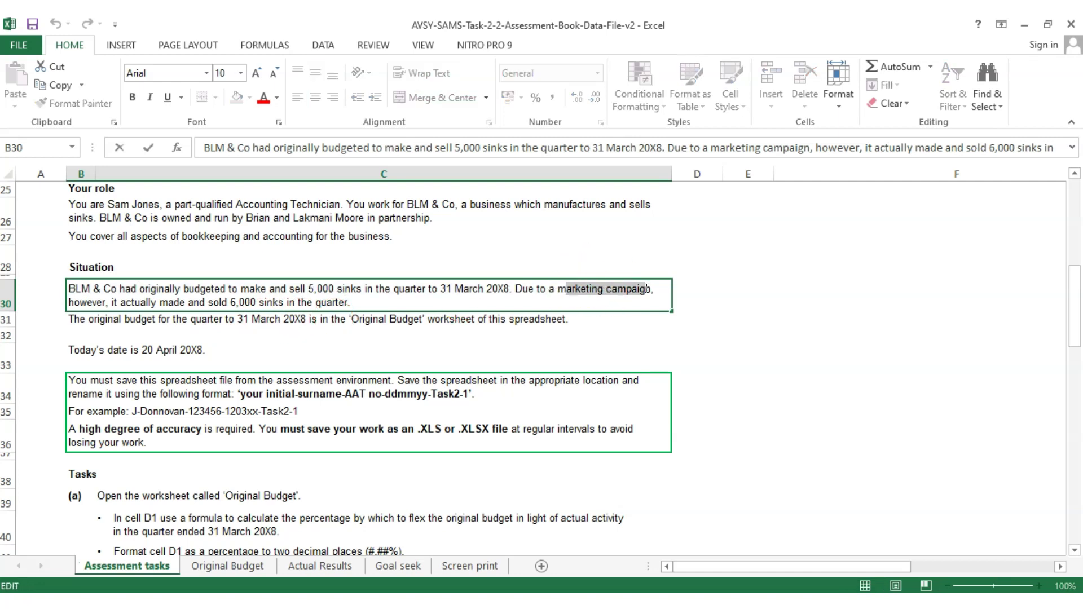
click(431, 335)
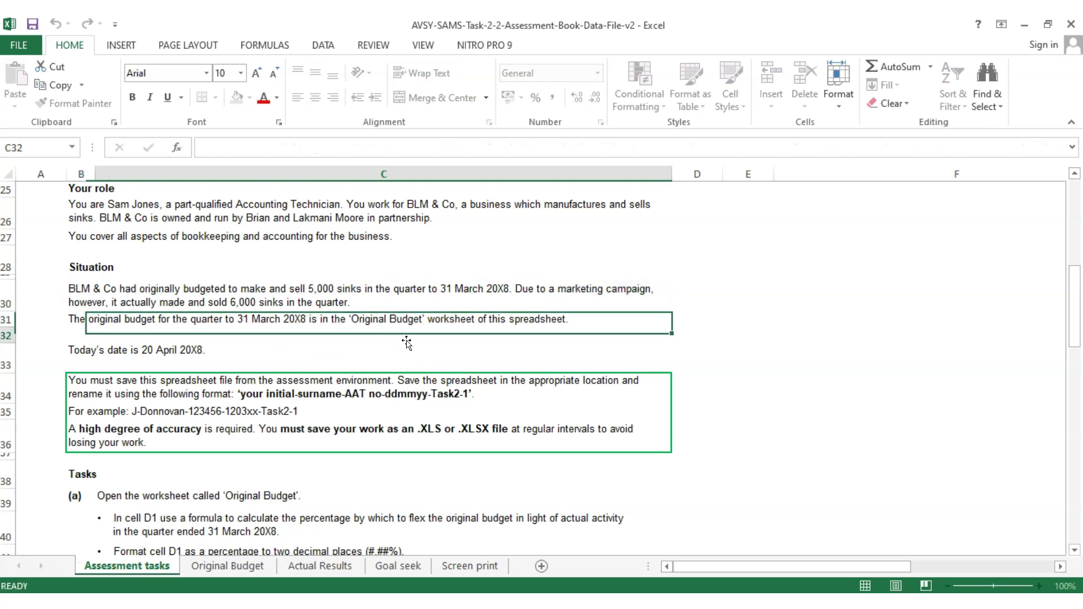
click(325, 298)
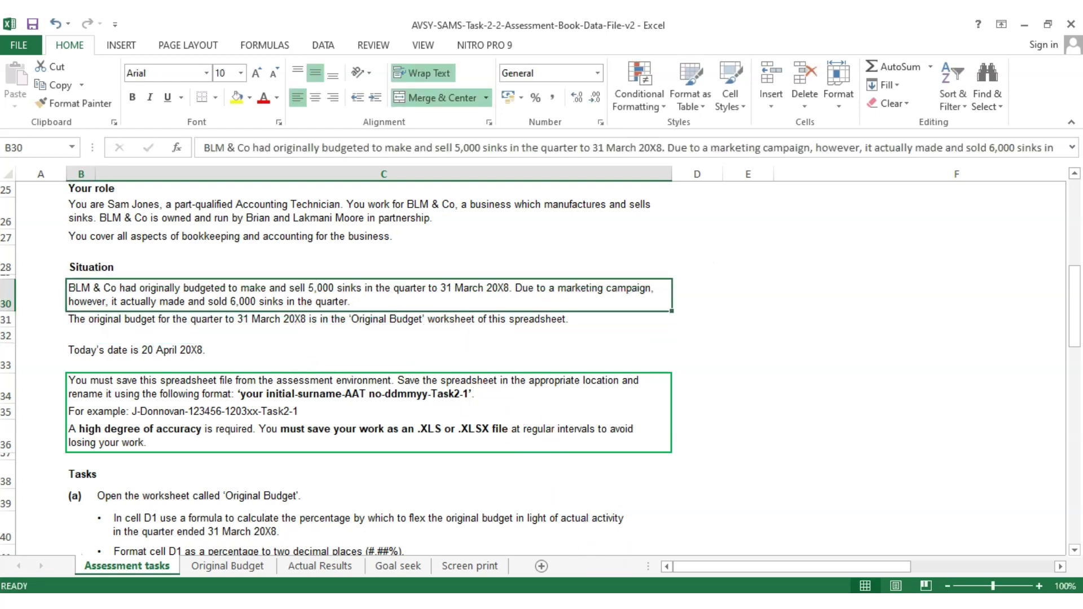
Step: Divide 1000 by 5000 in Calculator to work out the flex percentage, and return to the Excel workbook
click(382, 293)
drag(406, 131, 671, 125)
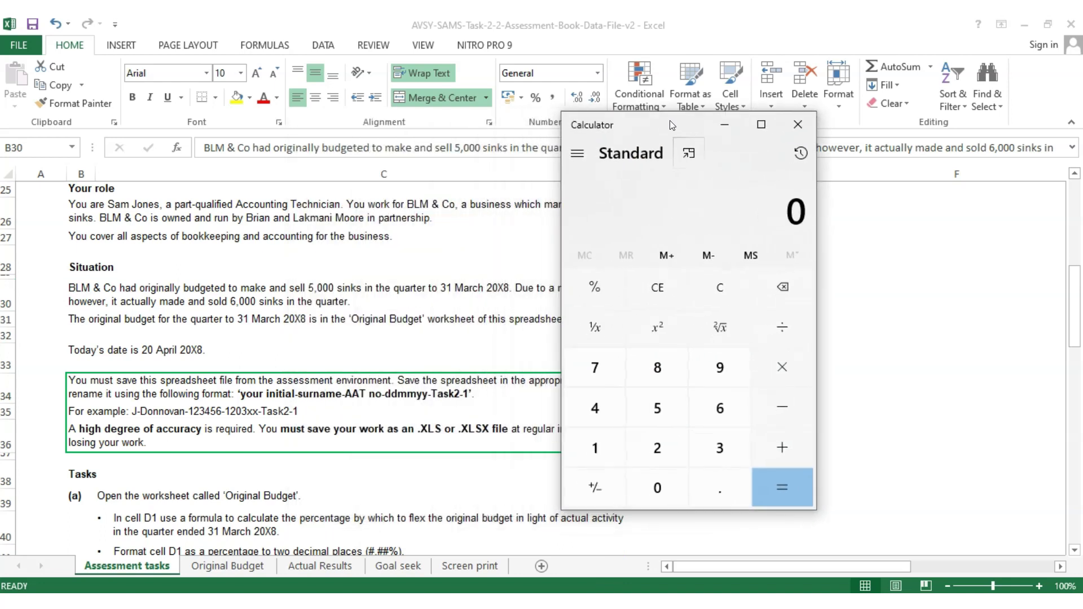
click(590, 438)
click(658, 488)
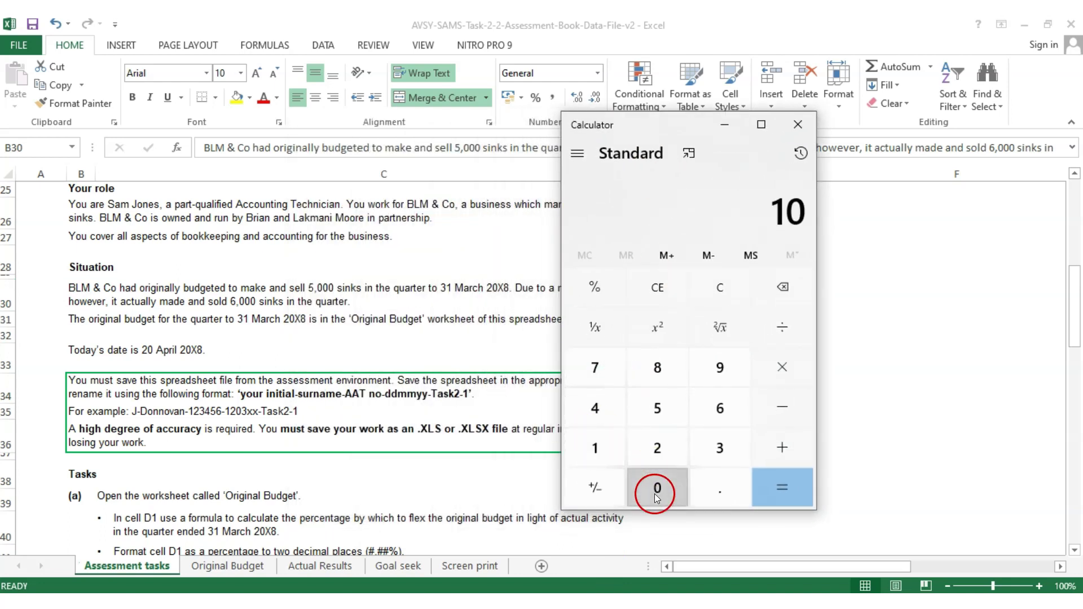
click(657, 488)
click(657, 488)
click(788, 343)
click(657, 408)
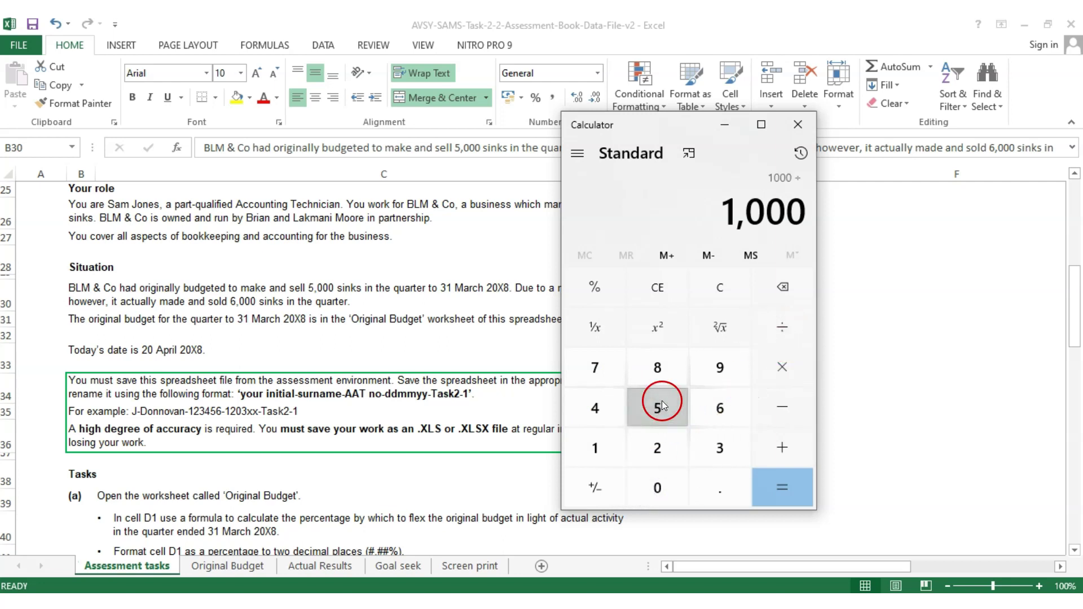
click(657, 488)
click(657, 488)
click(657, 488)
click(761, 485)
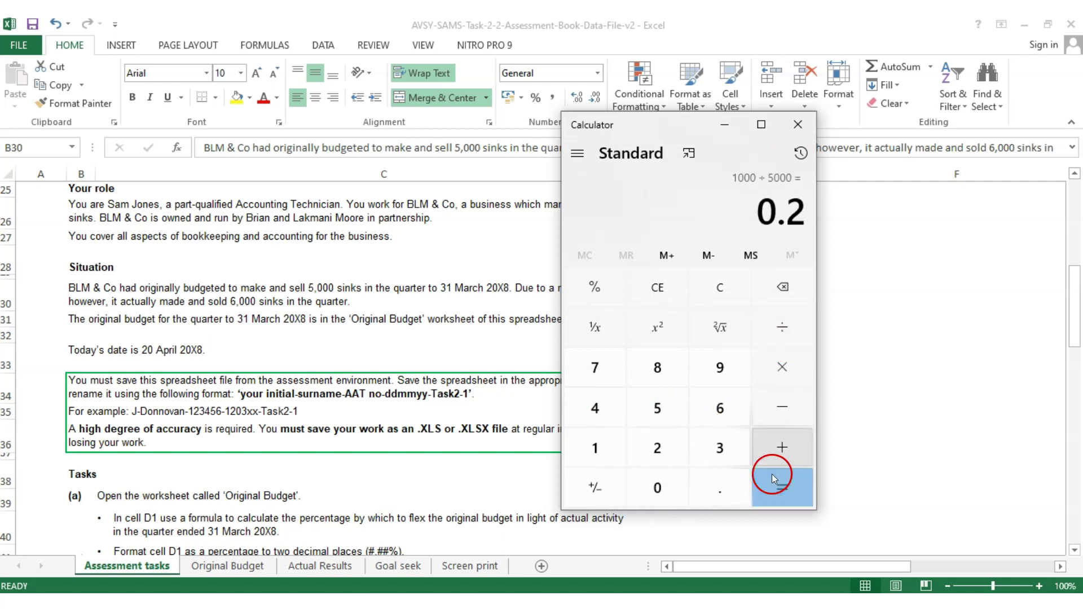
click(381, 325)
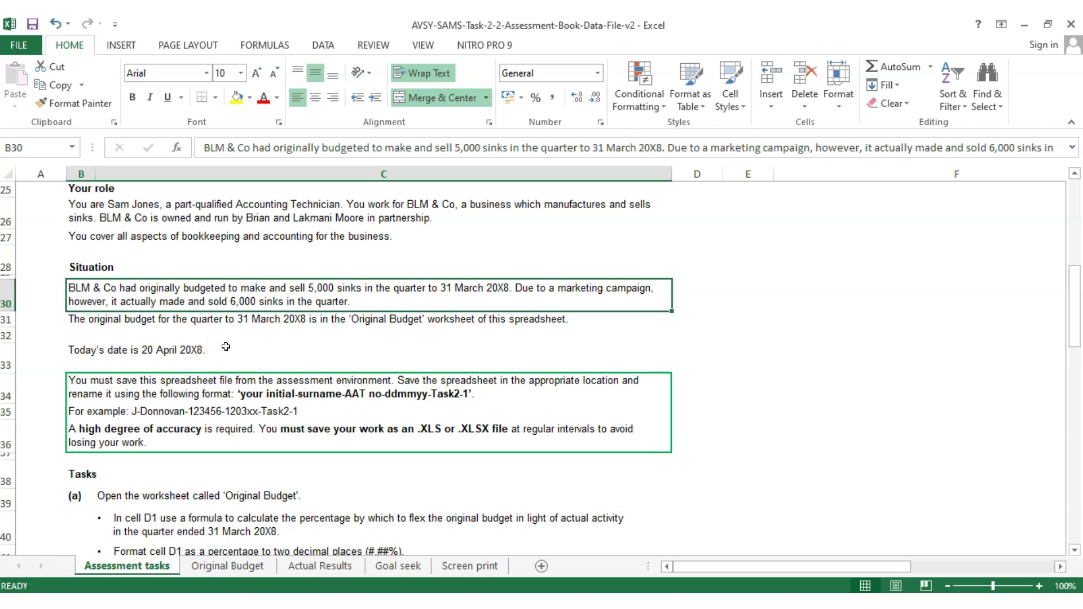
Step: Open the Original Budget worksheet and examine its revenue, materials, labour, variable overhead and fixed overhead lines
click(185, 326)
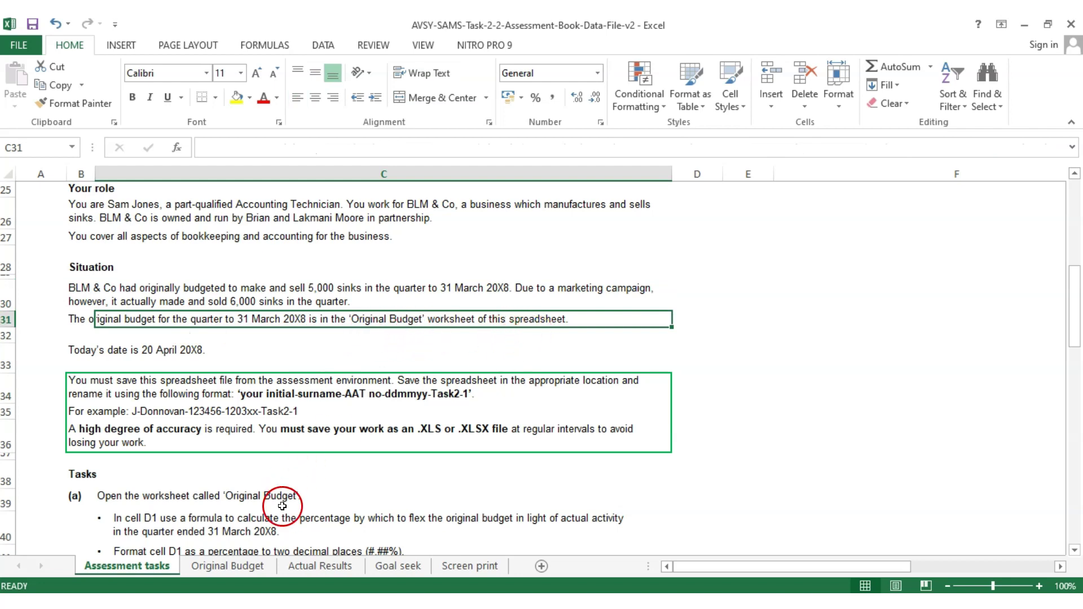
click(238, 566)
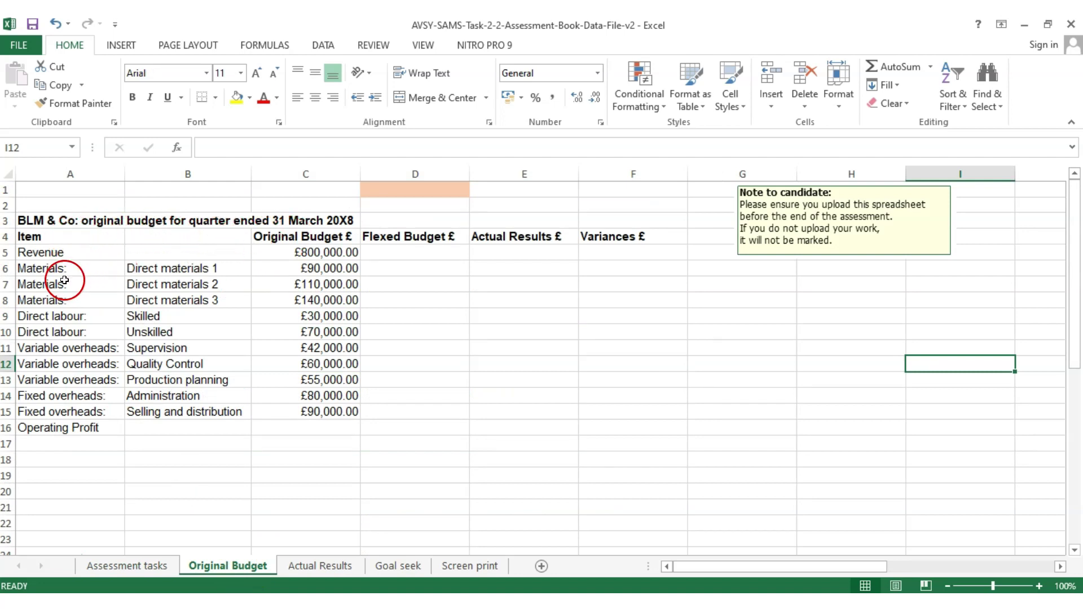
click(325, 251)
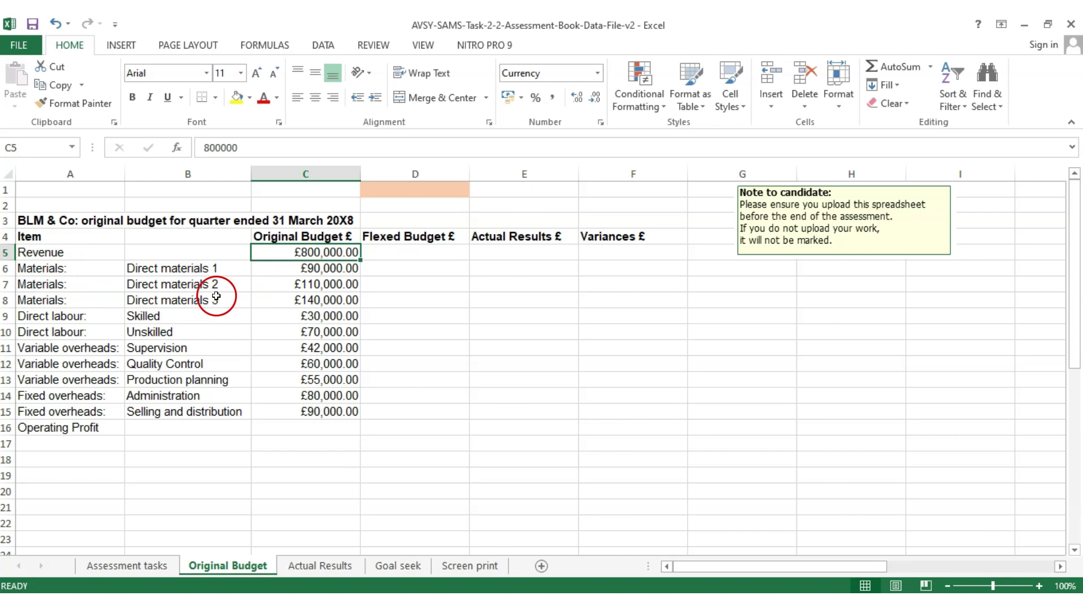
click(188, 274)
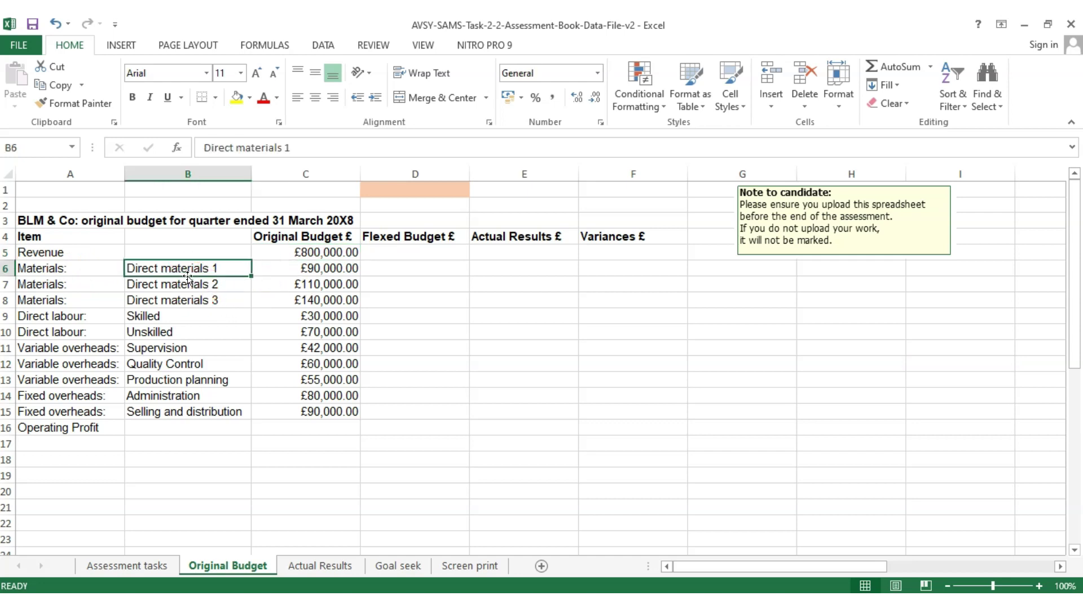
click(192, 312)
click(174, 333)
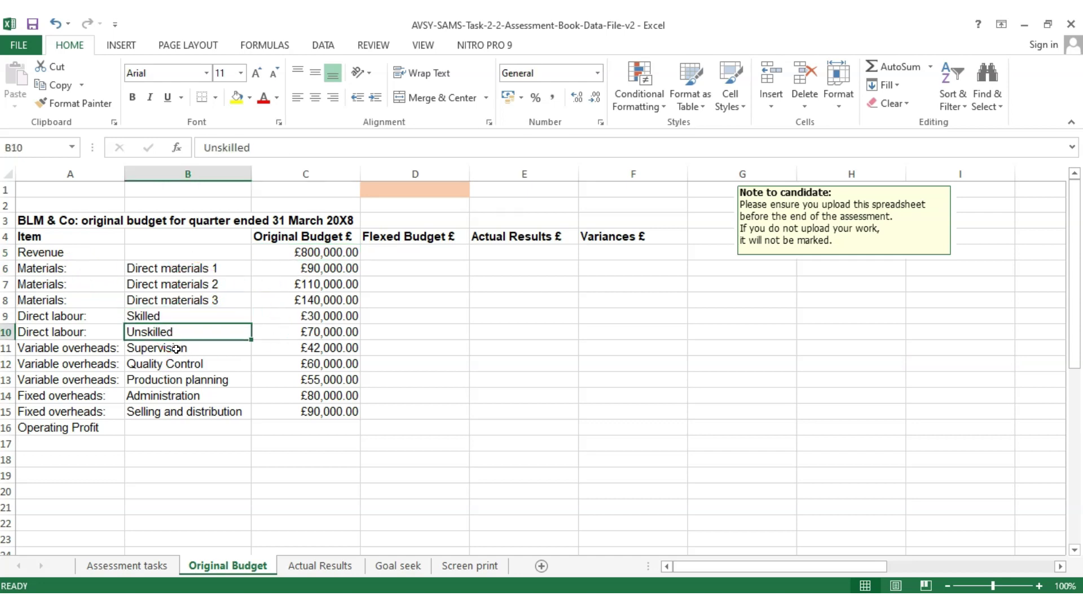
click(172, 348)
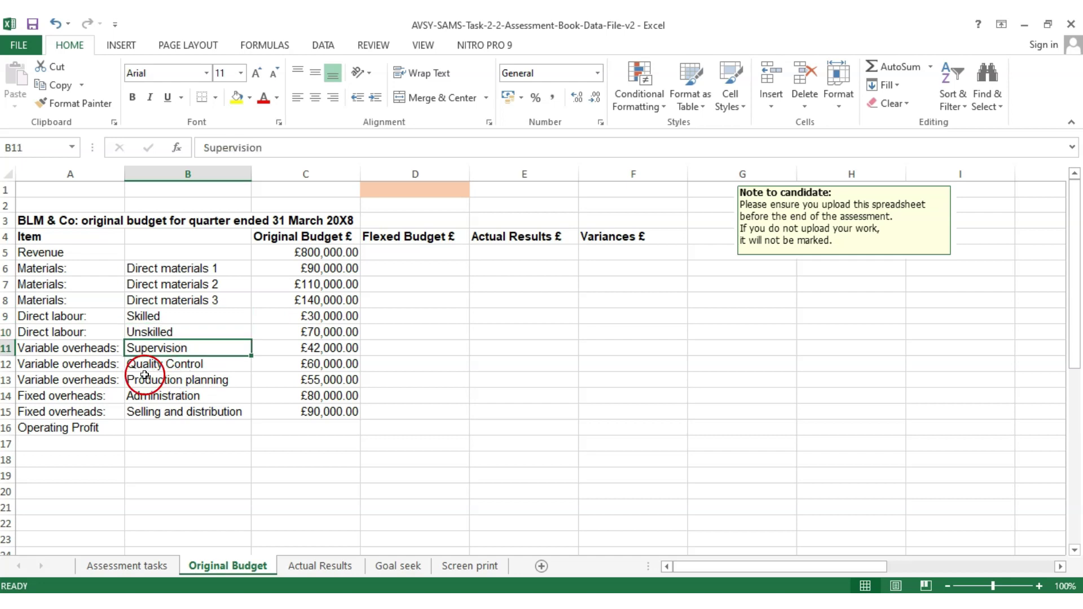
click(174, 369)
click(137, 387)
click(148, 398)
click(316, 396)
click(406, 405)
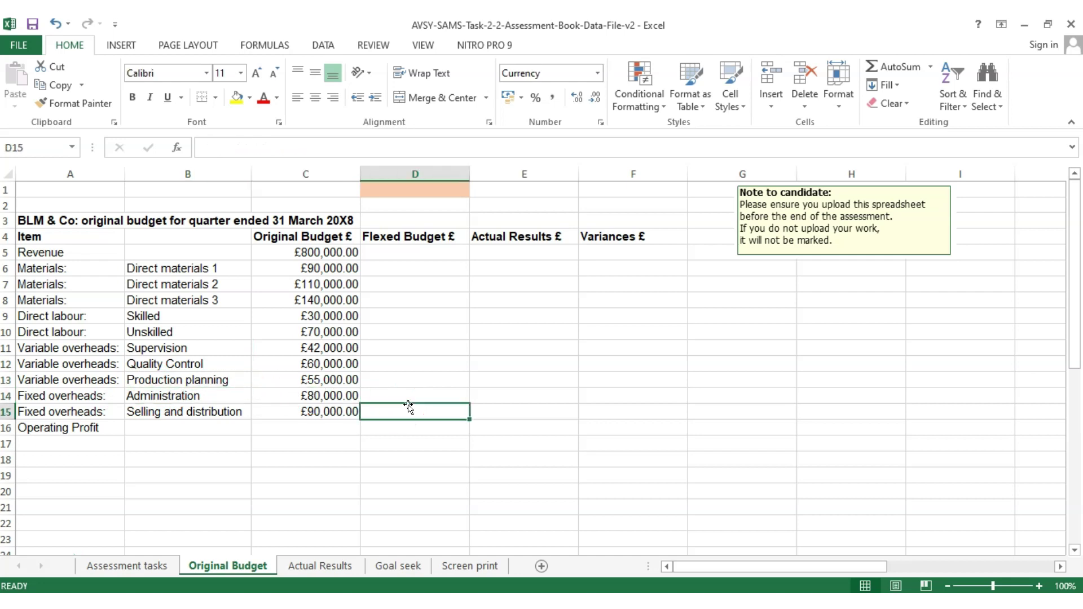
click(418, 399)
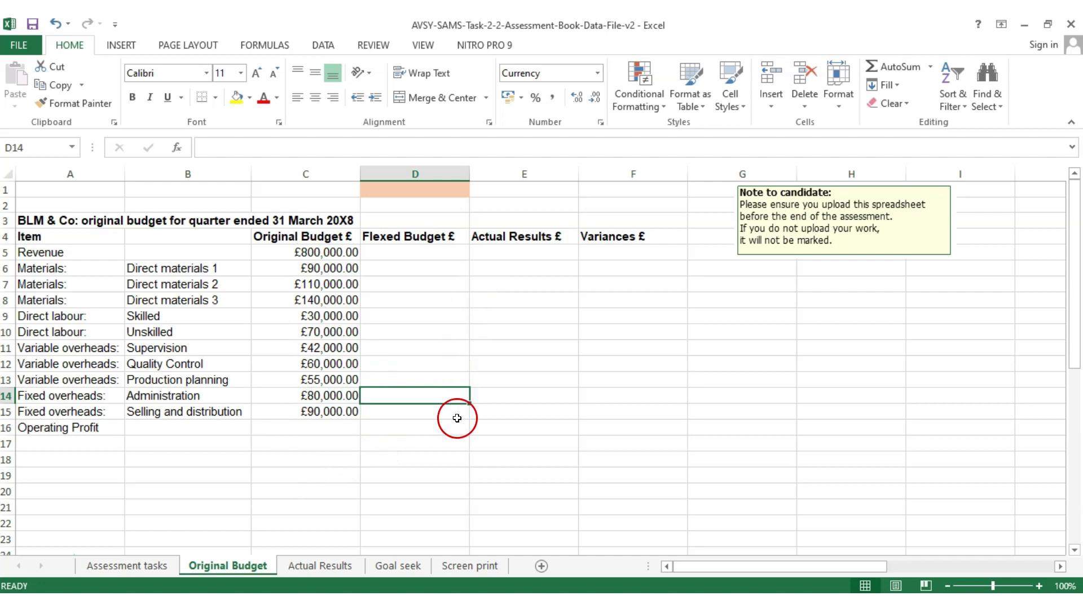
Step: Look at the figures on the Actual Results worksheet, and return to the Original Budget worksheet to examine the revenue row's original and flexed cells
click(331, 568)
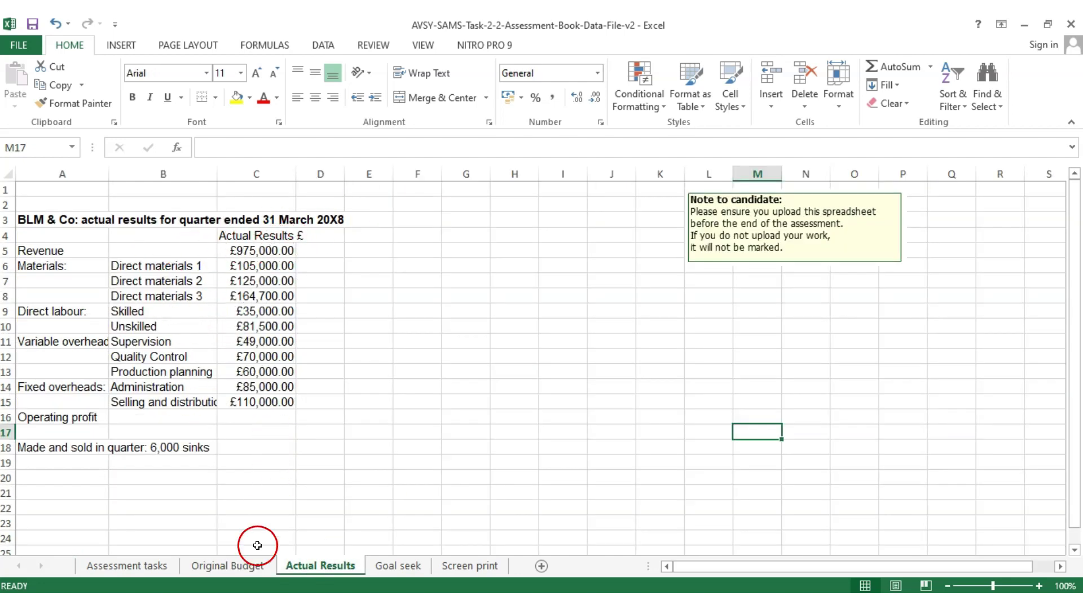
click(248, 282)
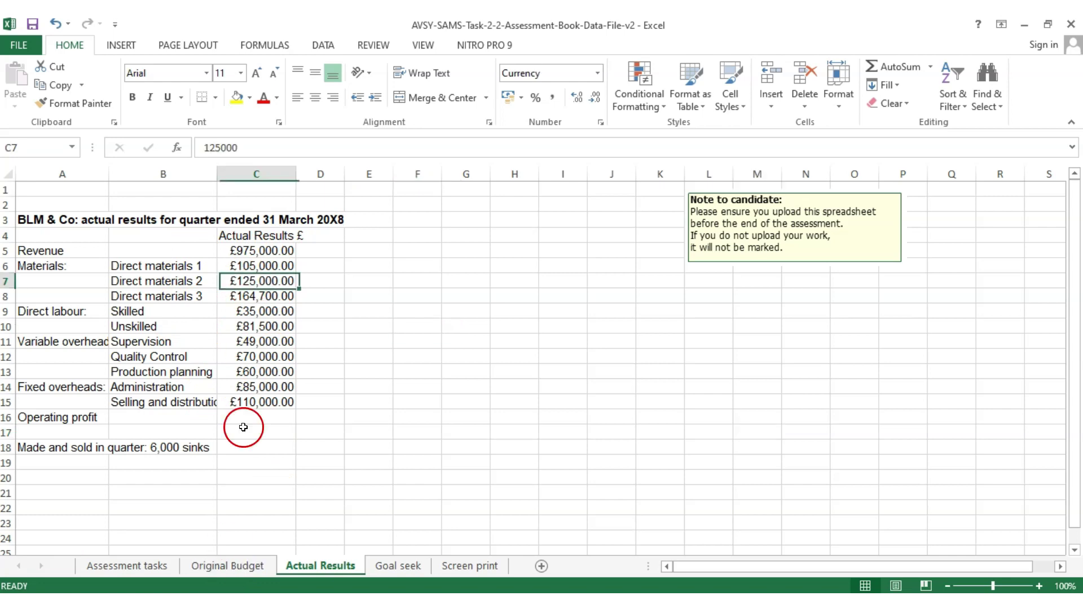
click(232, 565)
click(330, 300)
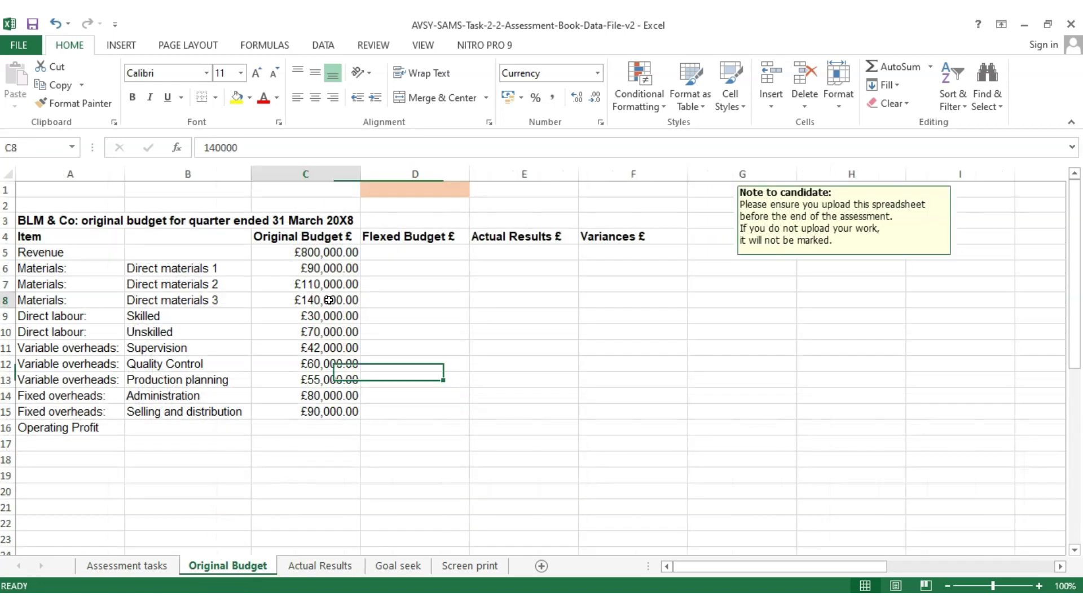
click(393, 255)
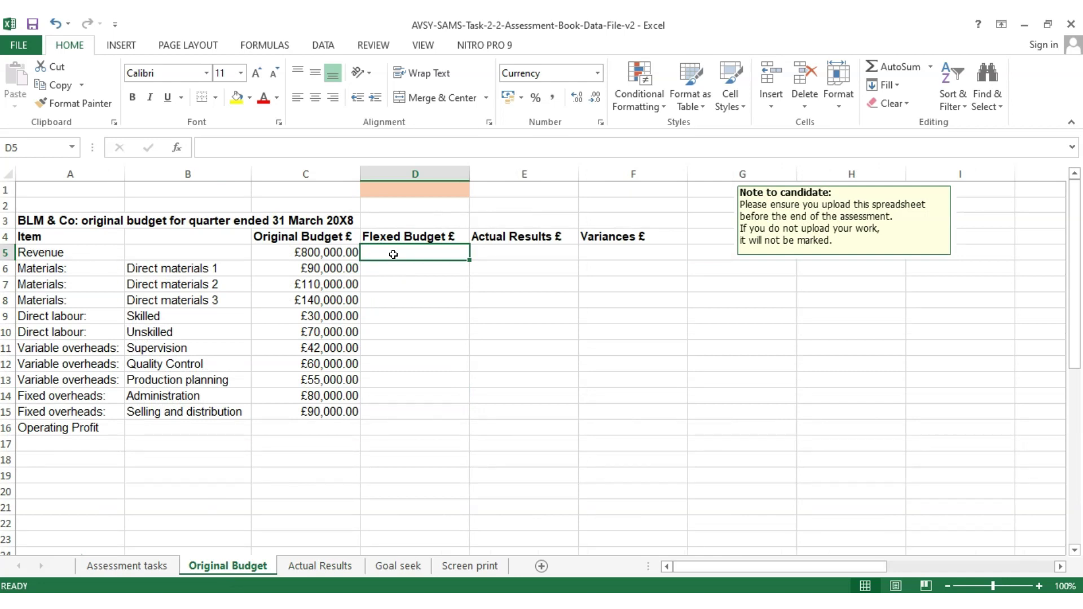
click(316, 254)
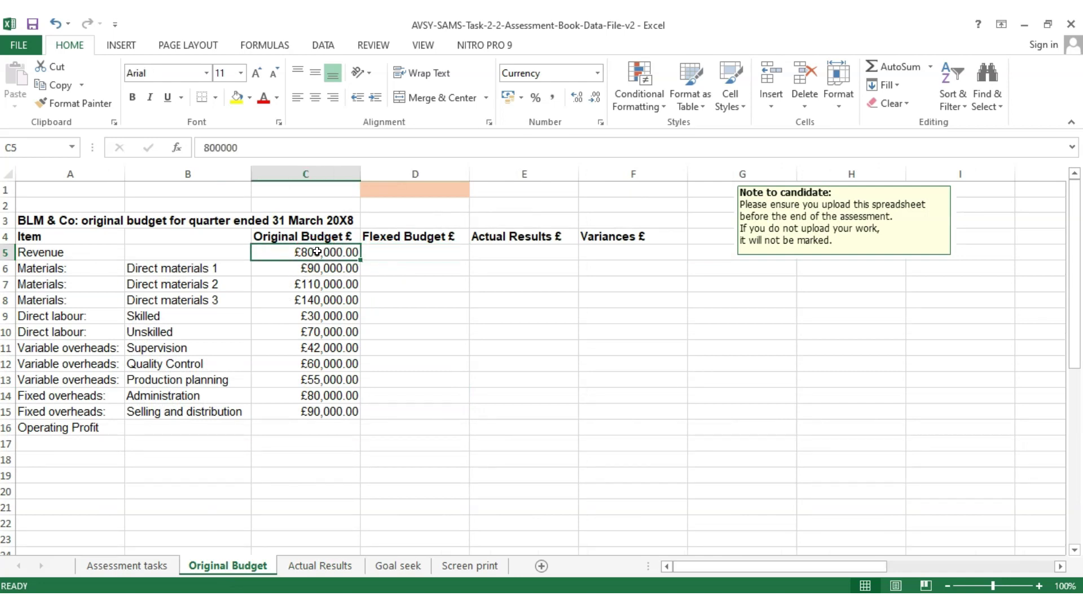
click(416, 255)
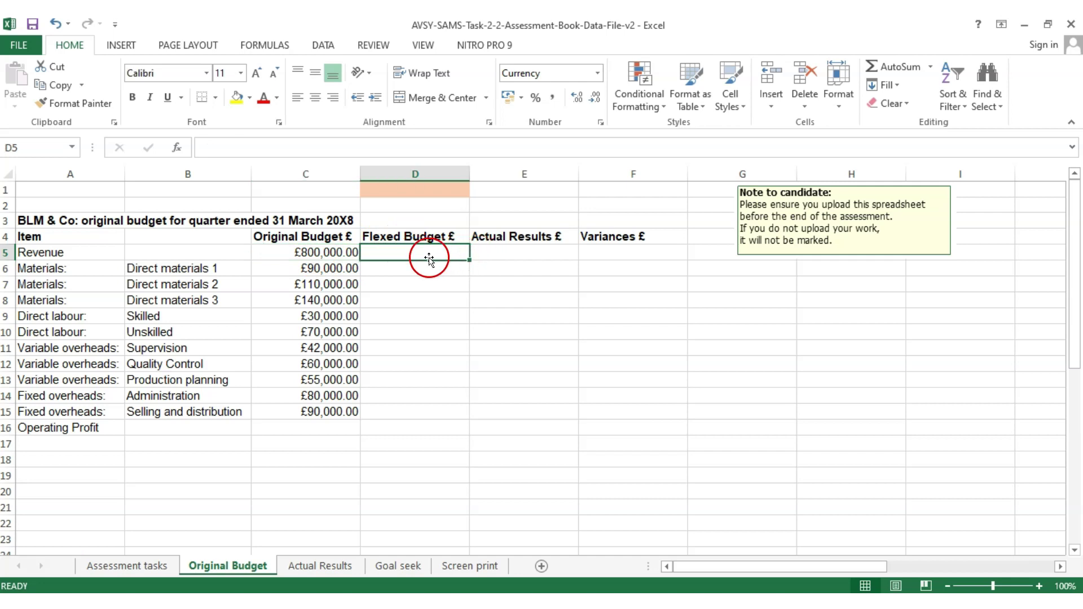
Step: Examine the actual results and variances cells of the revenue row, and look at the Goal seek and Screen print worksheets
click(530, 252)
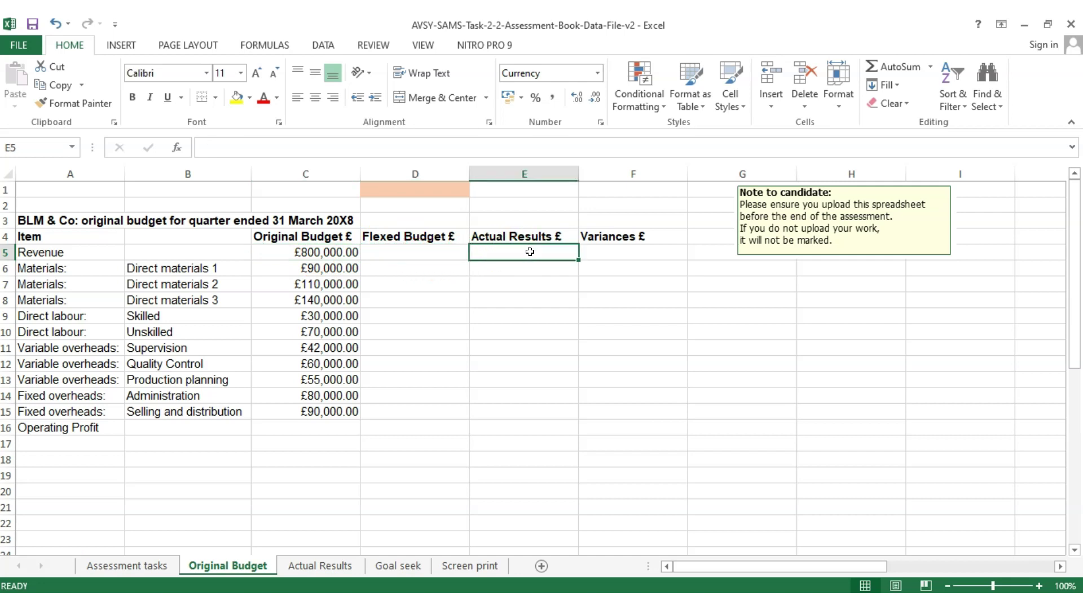
click(632, 248)
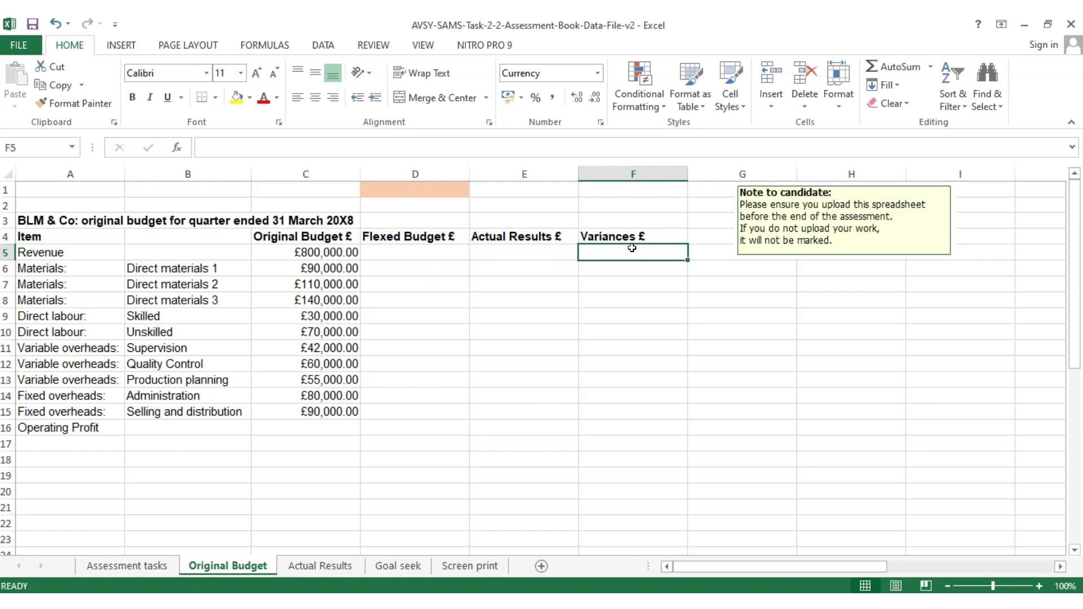
click(402, 570)
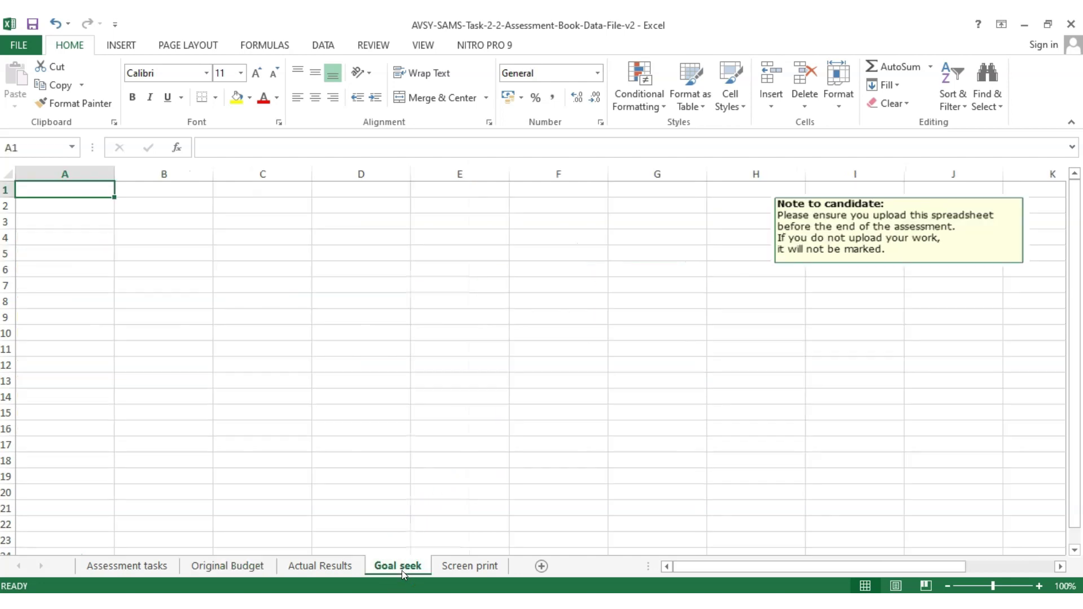
click(486, 567)
Step: Review the date, file naming example and .XLS or .XLSX saving requirements on the Assessment tasks worksheet
click(159, 567)
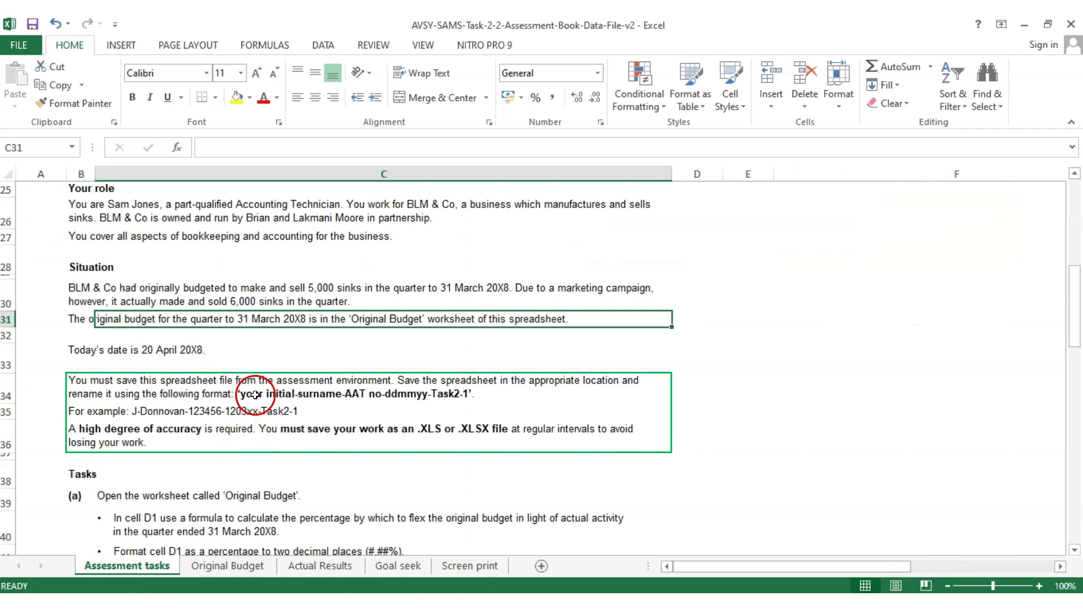
click(253, 361)
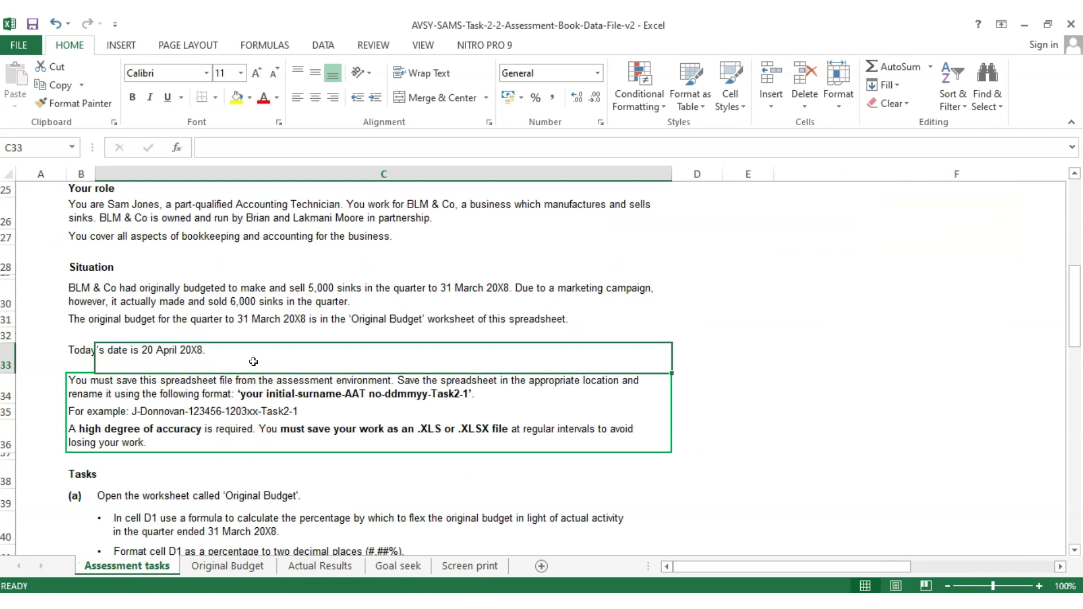
scroll(253, 362, down, 1)
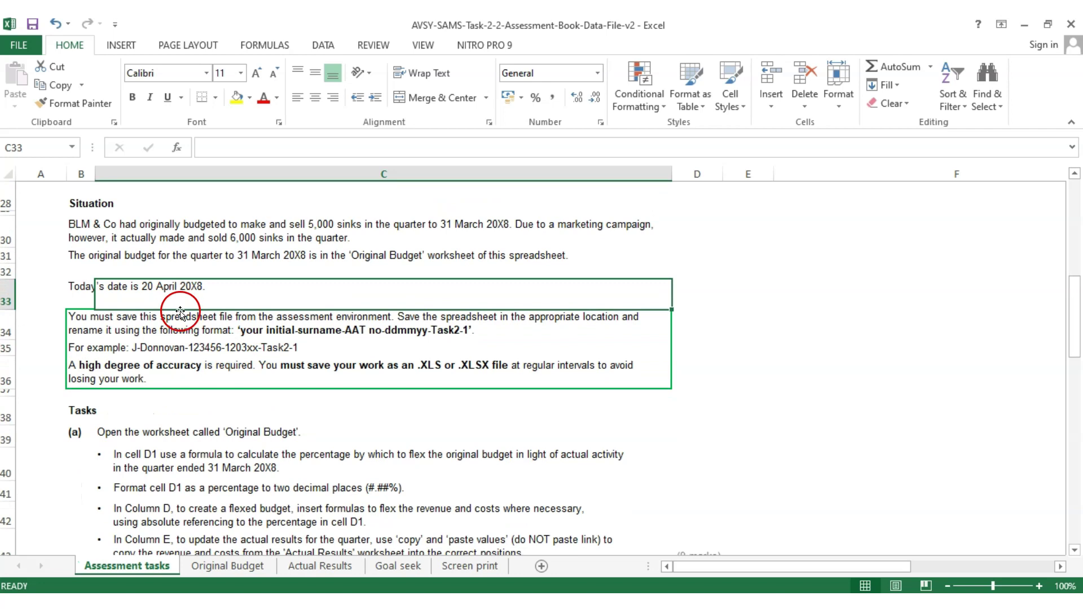
click(166, 325)
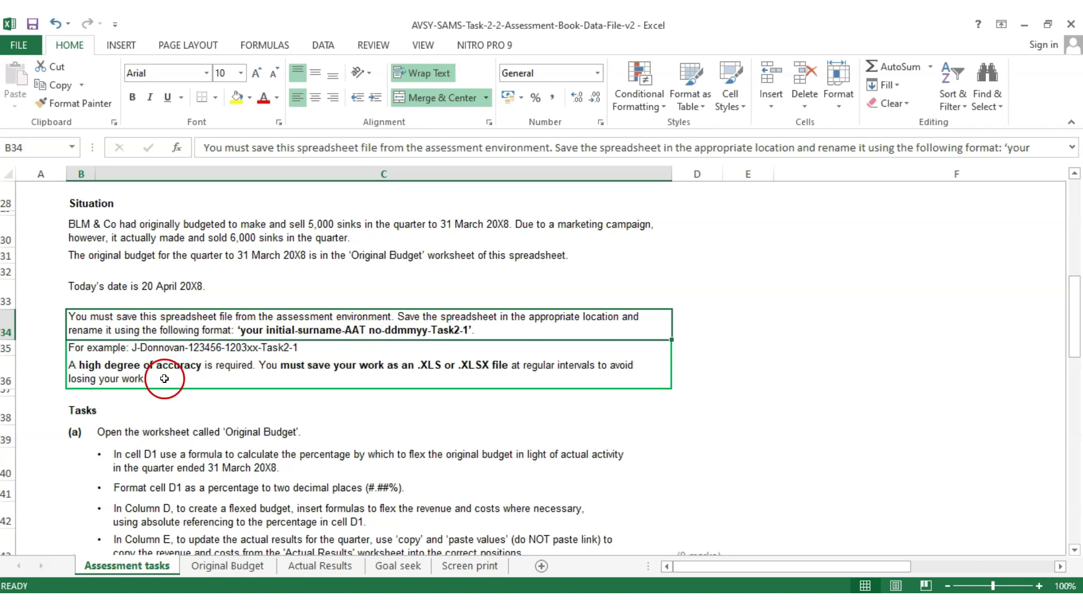
click(148, 350)
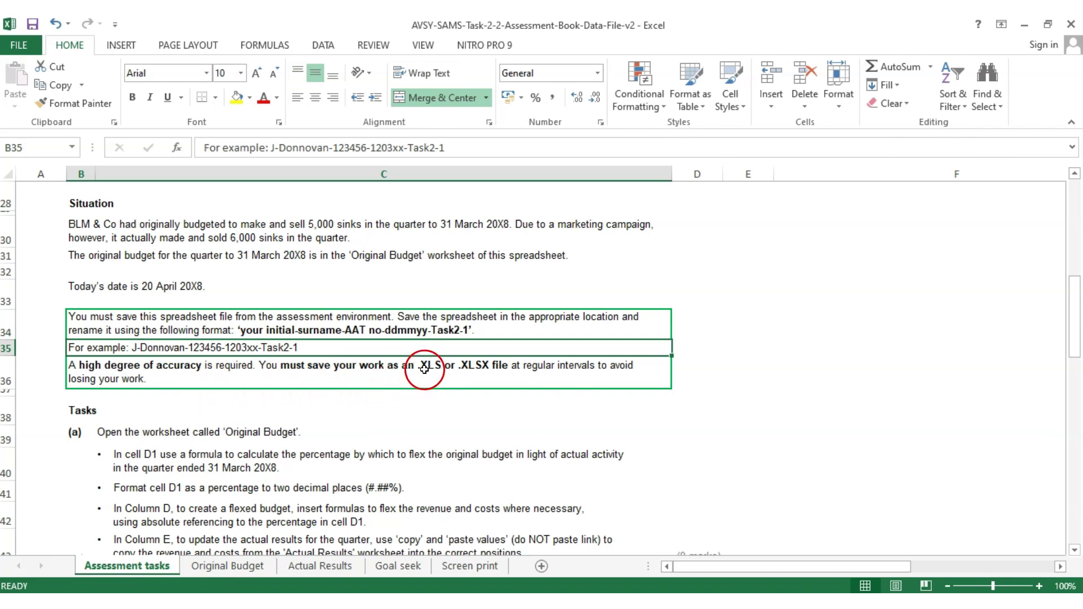
double_click(307, 349)
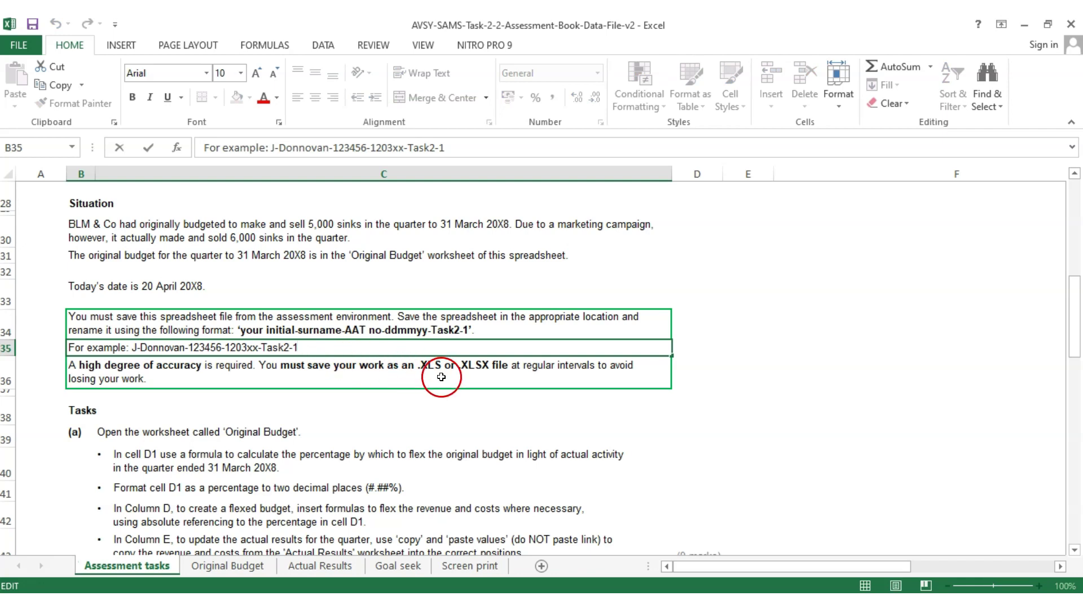
click(407, 378)
Step: Fill the task (a) line about opening the Original Budget worksheet with light green
click(346, 435)
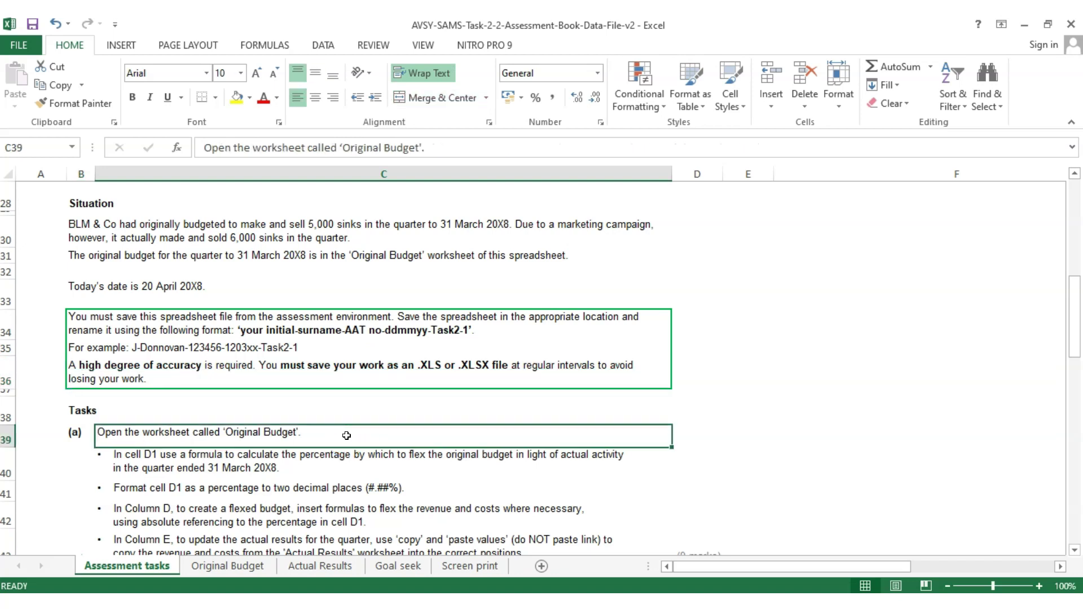
scroll(347, 435, down, 3)
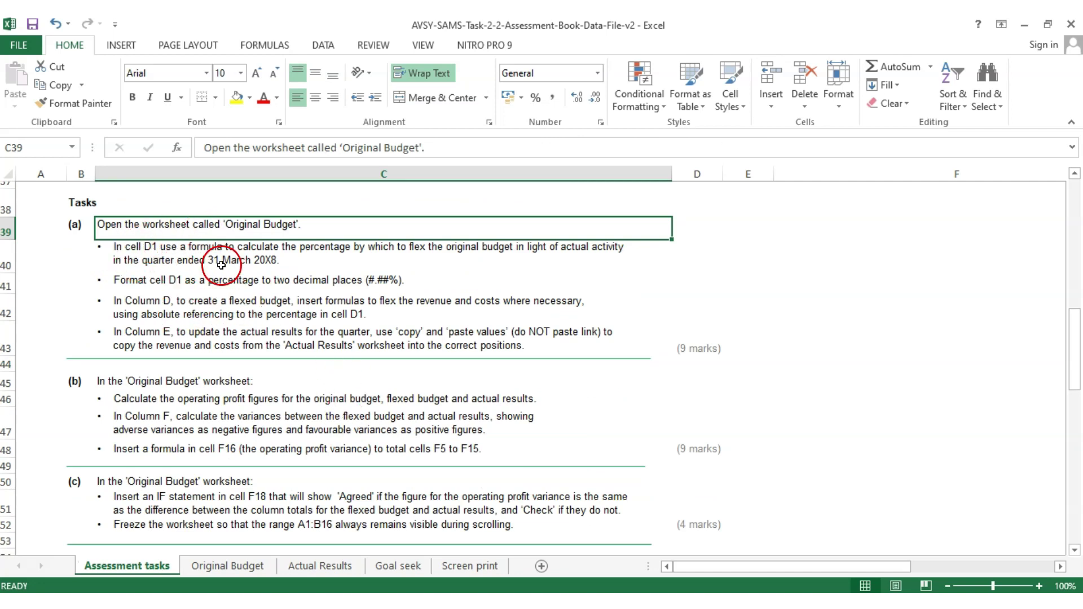
click(248, 102)
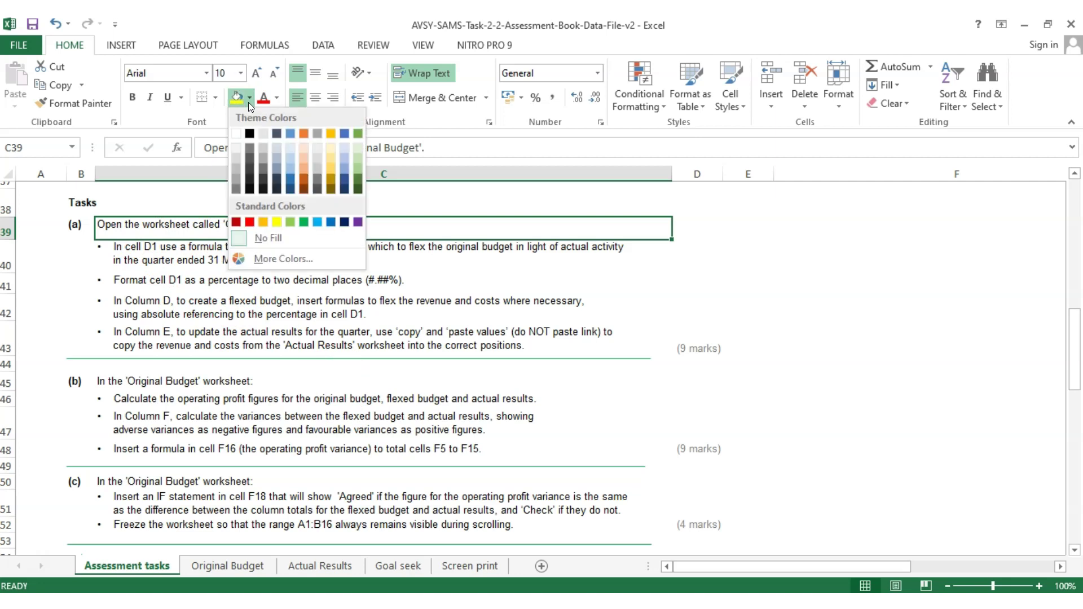
click(292, 226)
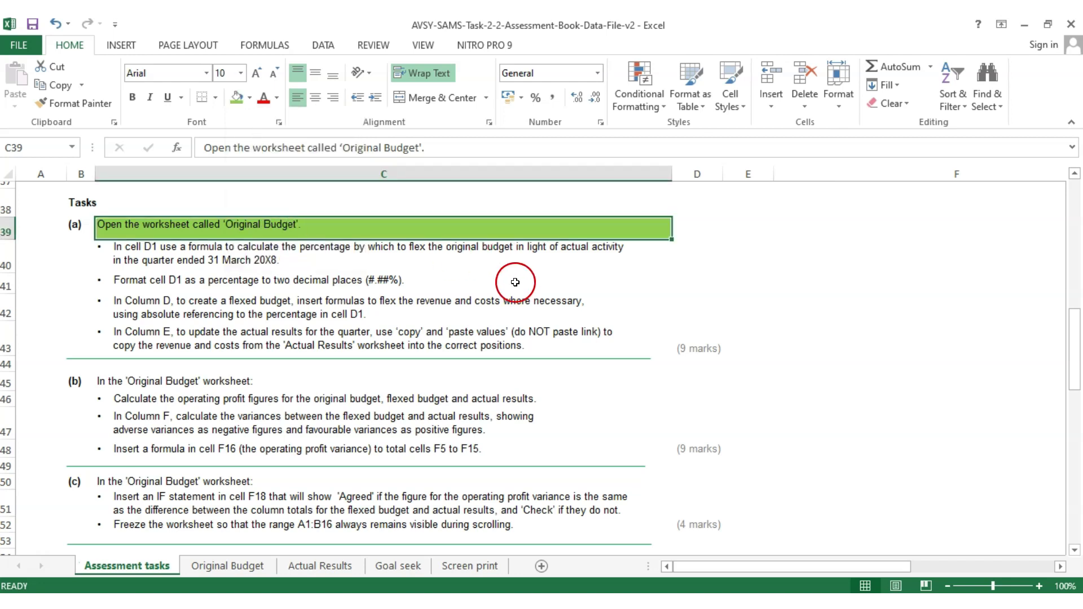
Step: Look over the remaining task (a) instructions and the rest of the task list, checking the Original Budget worksheet
key(Down)
key(Down)
key(Down)
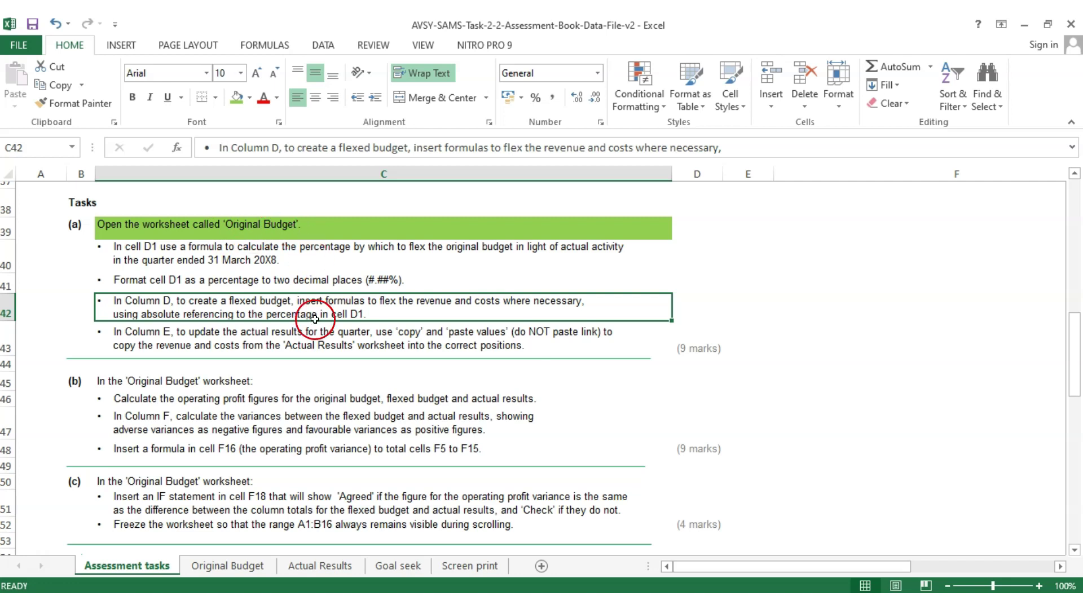
click(237, 567)
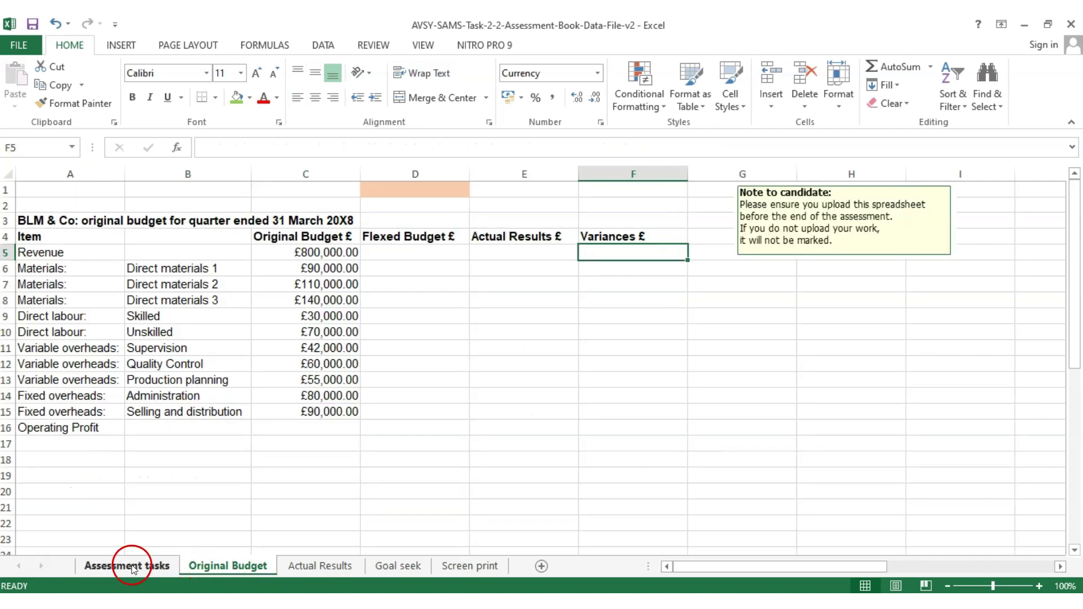
click(136, 566)
scroll(247, 484, up, 4)
scroll(247, 484, down, 12)
scroll(247, 483, up, 4)
Step: Look through the Original Budget, Actual Results and Goal seek worksheets, and return to task (a) on the Assessment tasks worksheet
click(246, 572)
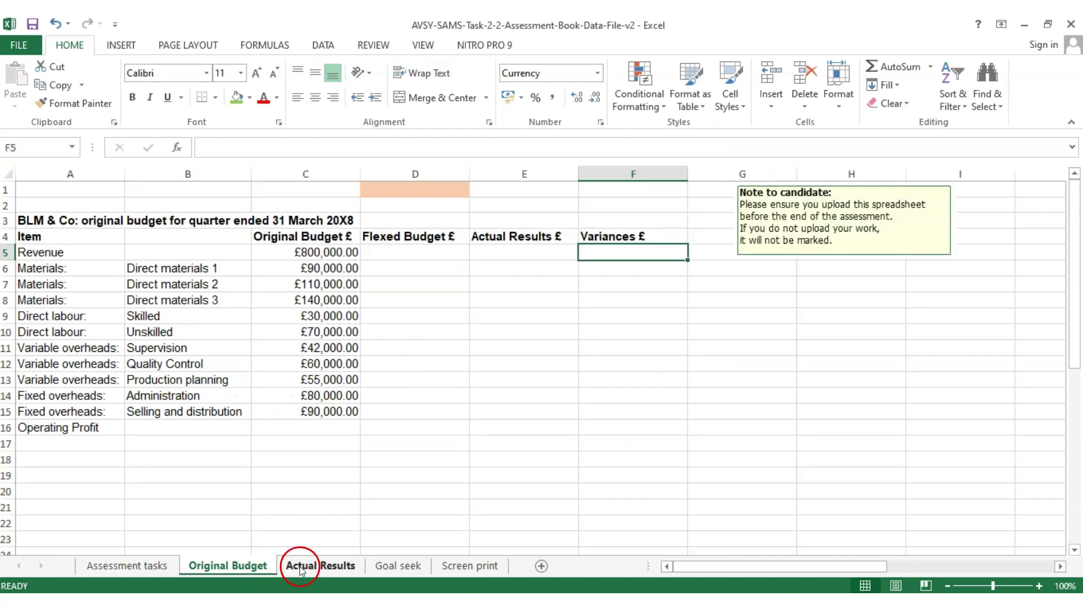
click(319, 566)
click(392, 566)
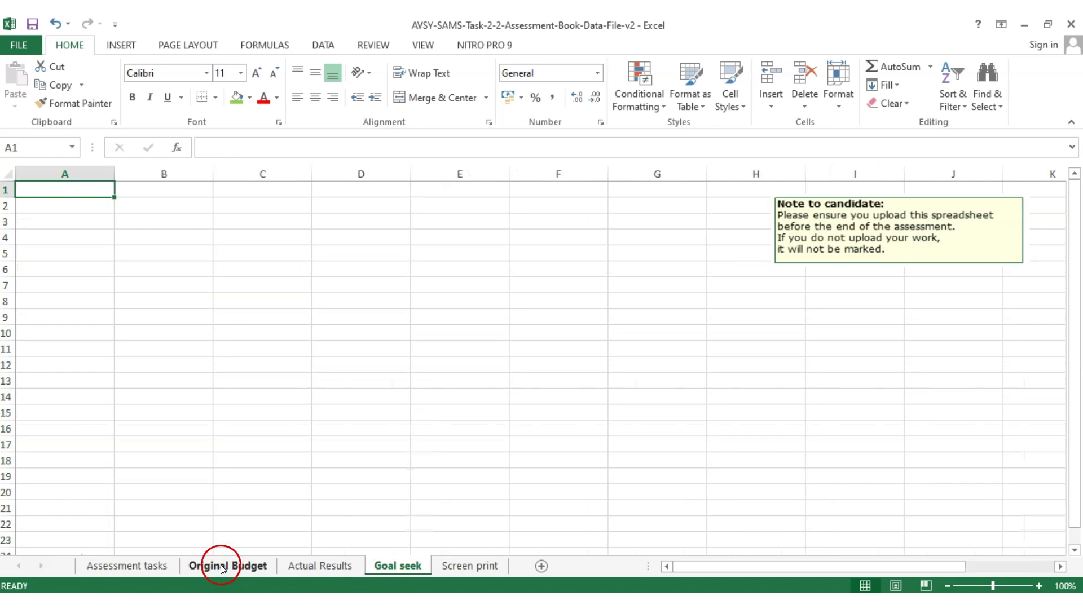
click(222, 568)
click(136, 571)
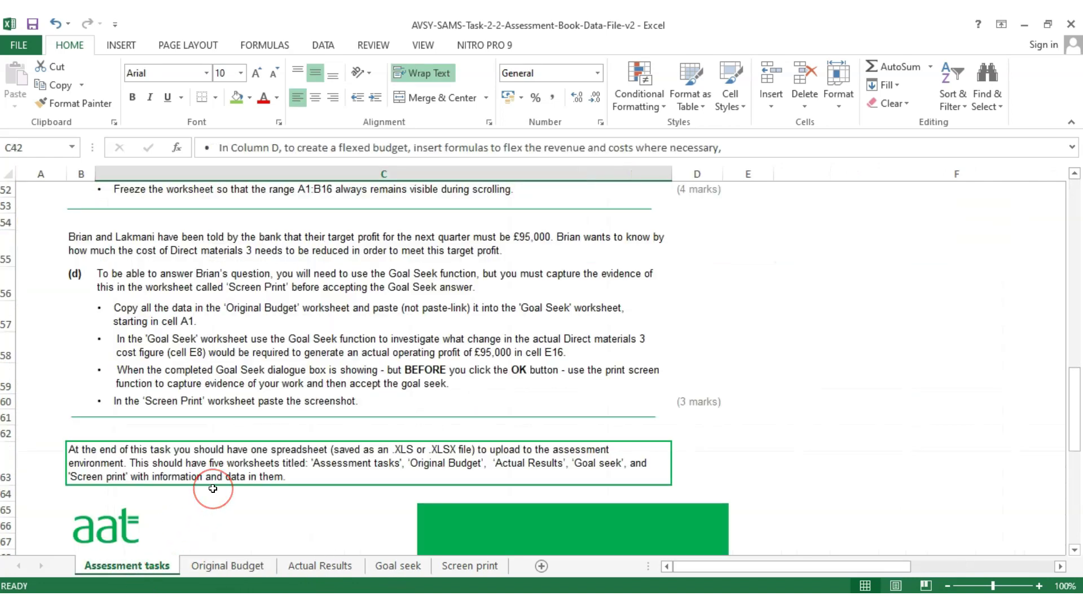
scroll(213, 488, up, 5)
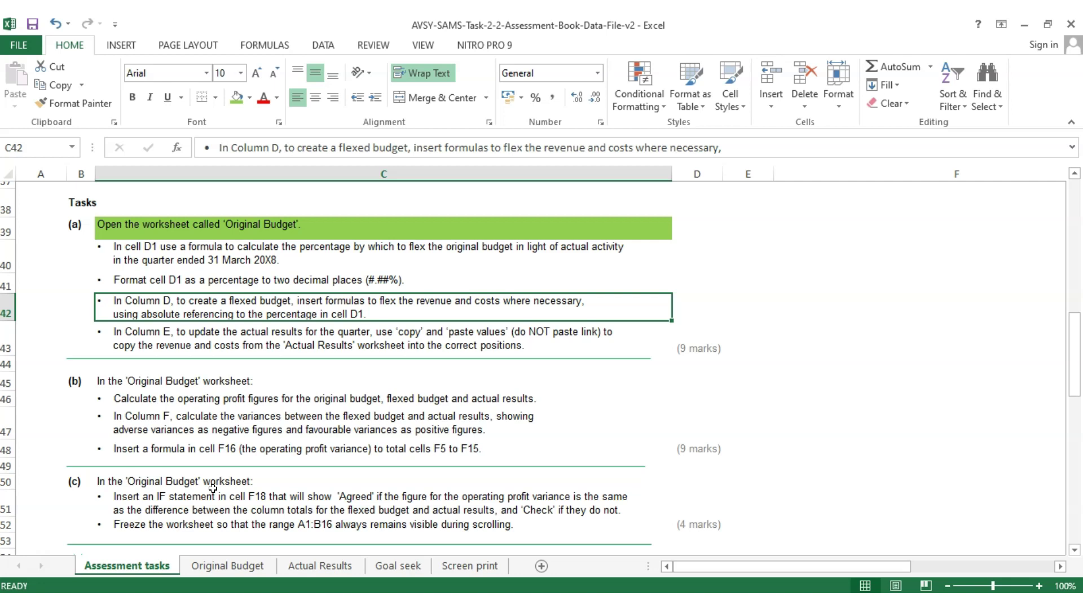
Step: Review the task (a) instruction on calculating the flex percentage in cell D1, and open the Original Budget worksheet
click(151, 259)
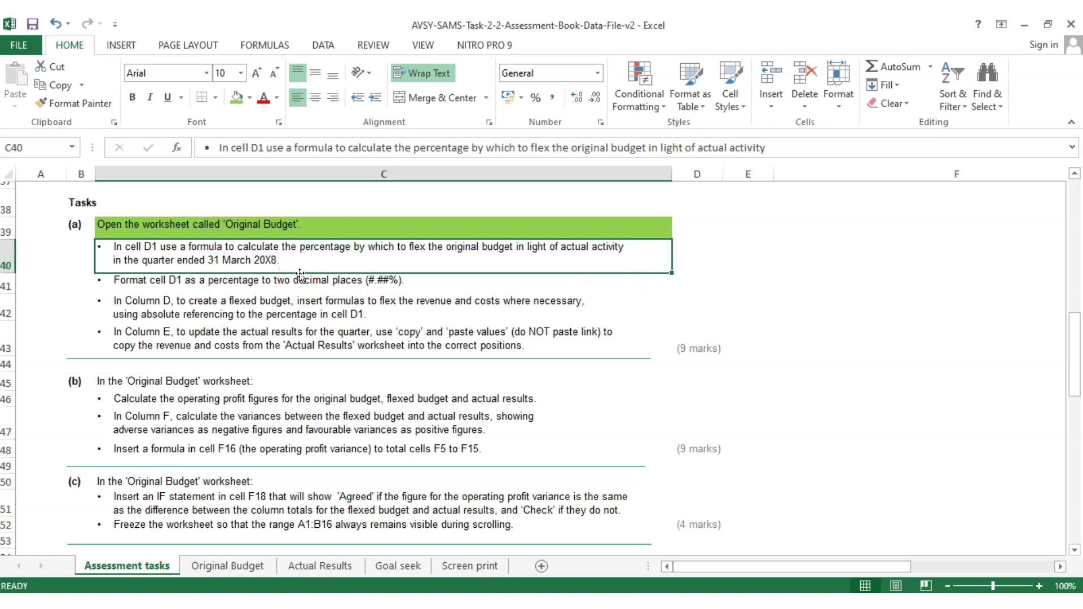
click(242, 565)
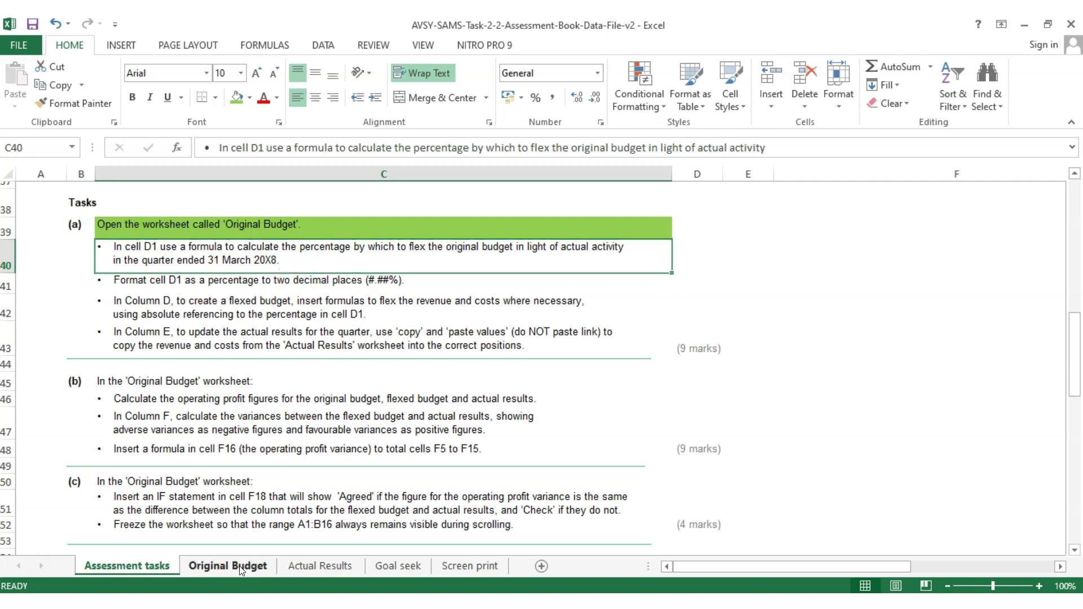
click(151, 566)
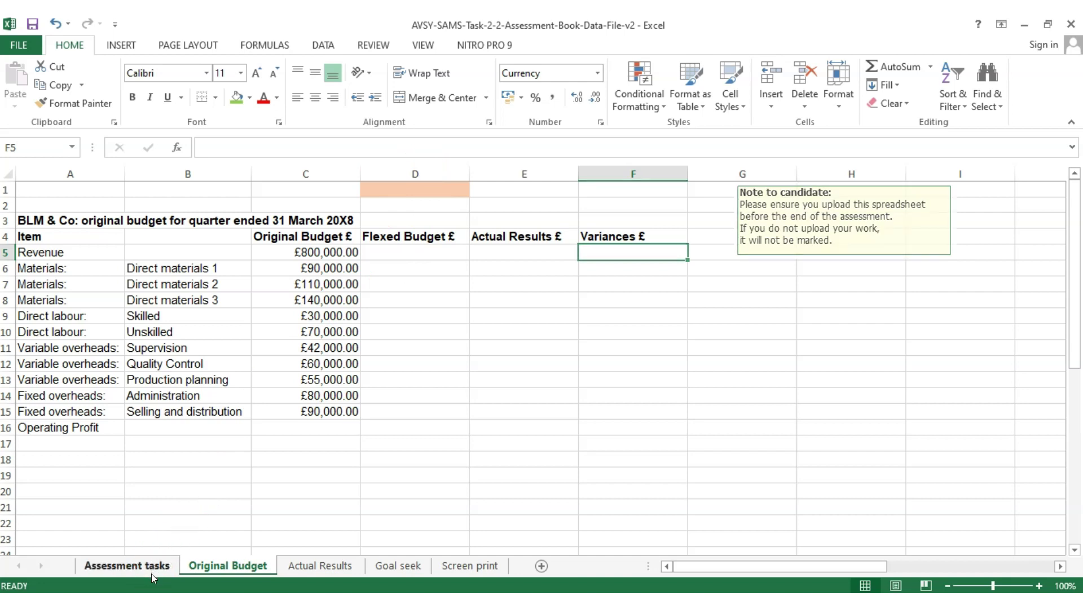
double_click(157, 248)
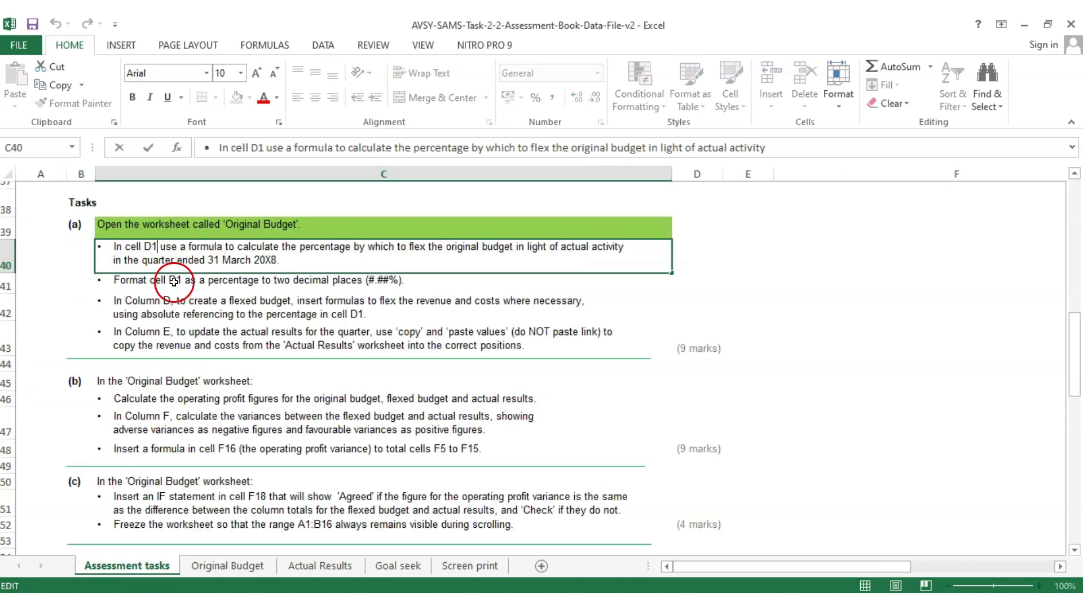
click(242, 566)
click(442, 169)
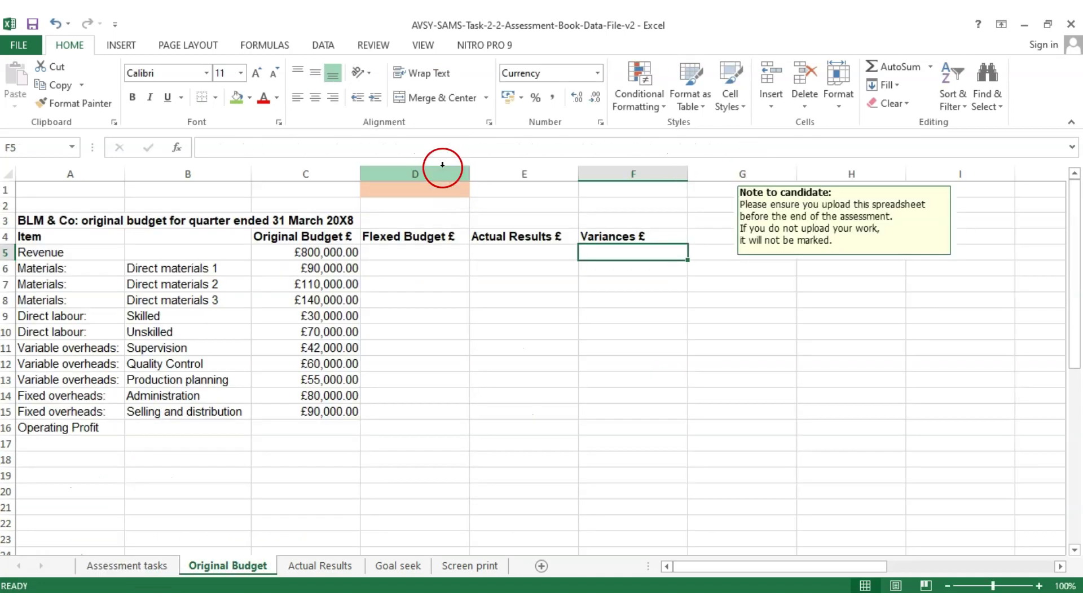
Step: Enter the formula =(6000-5000)/5000 in cell D1 of the Original Budget worksheet, checking it against the Calculator result
click(425, 190)
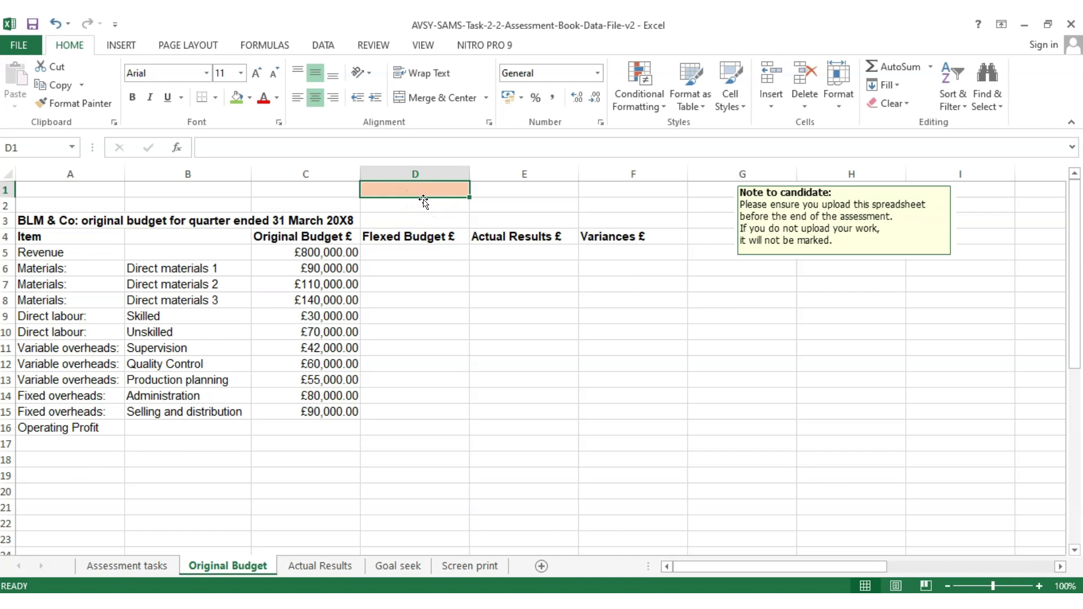
key(alt+Tab)
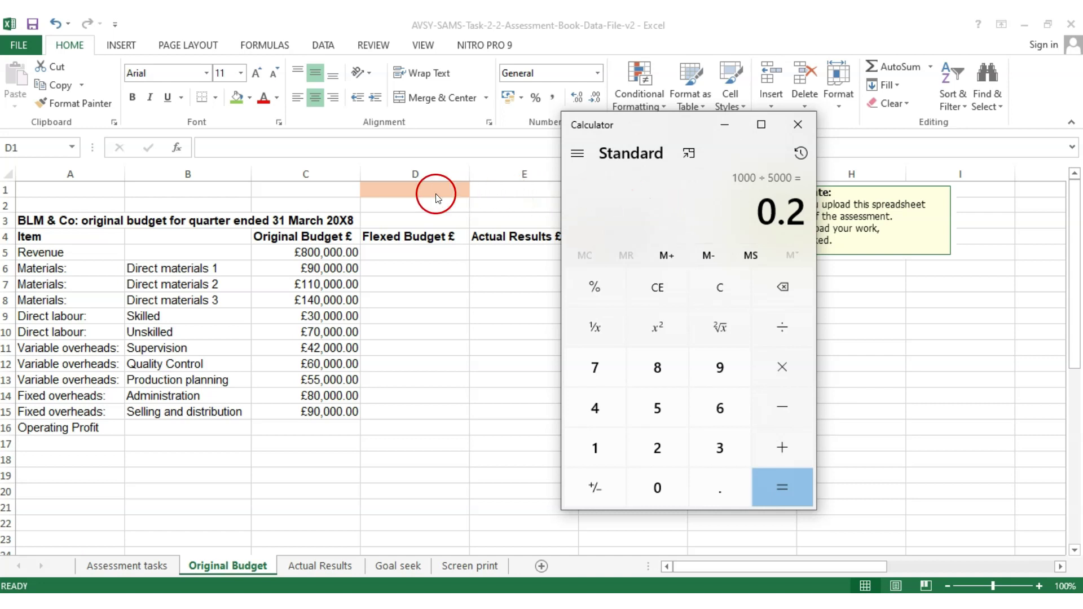
click(398, 184)
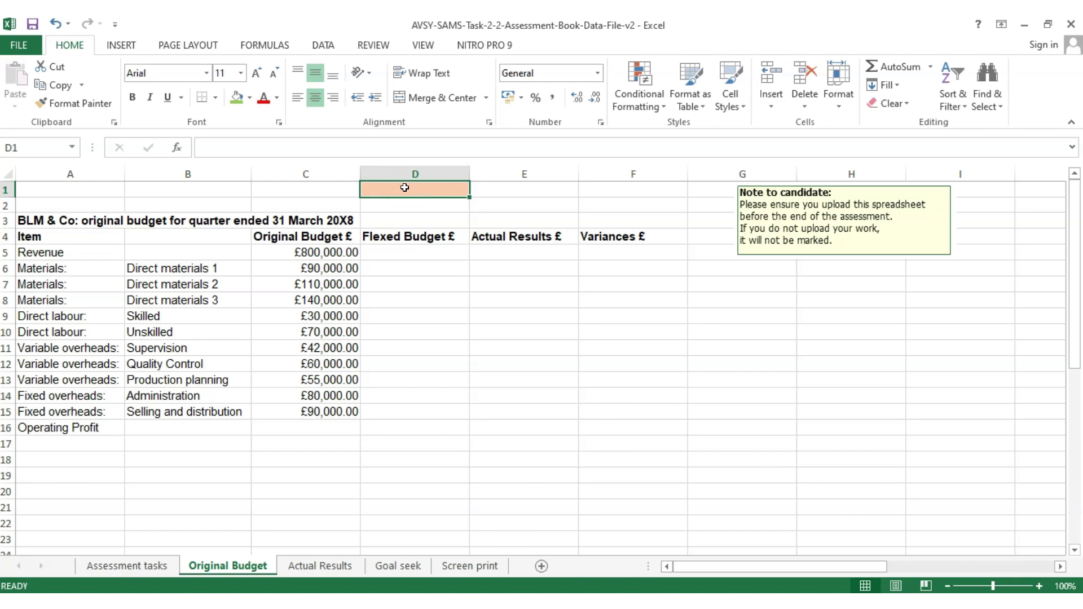
text(=)
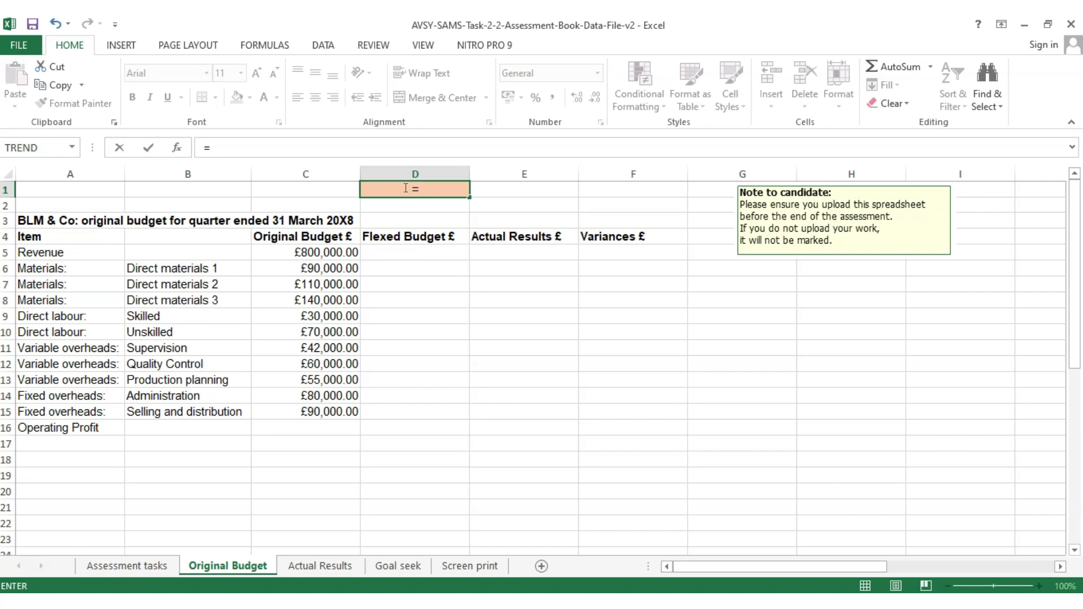
text((6000-5000)
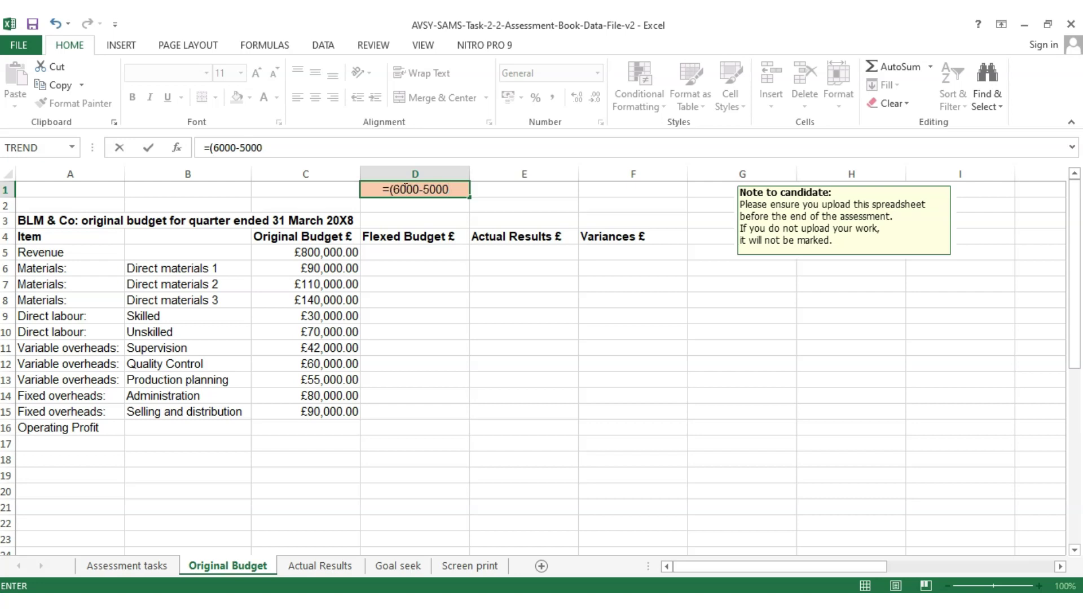
text()/)
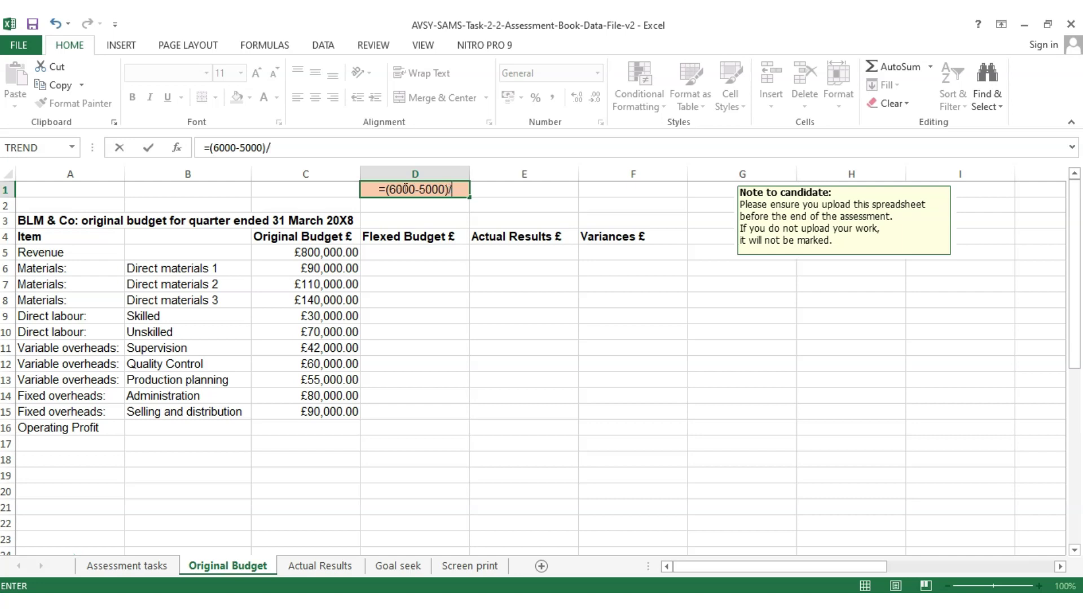
text(5000)
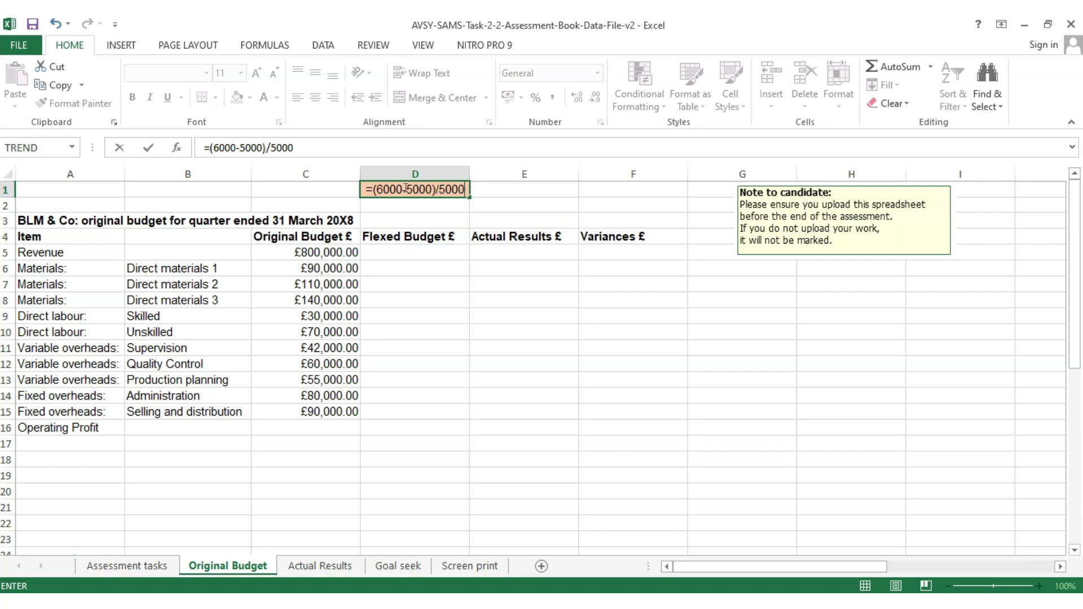
key(Return)
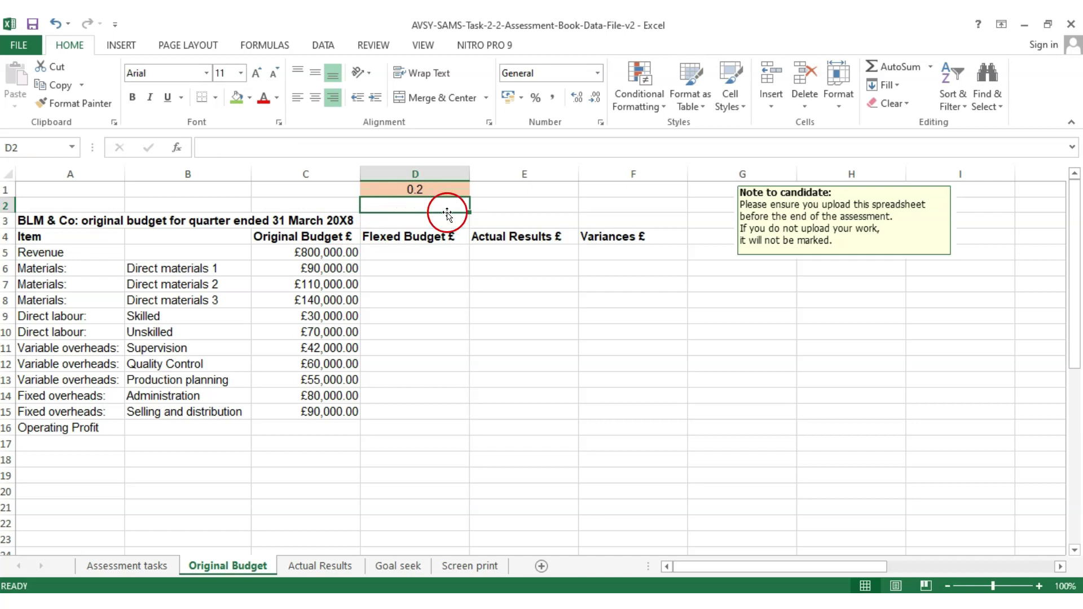
Step: Format cell D1 as a percentage with two decimal places
click(438, 190)
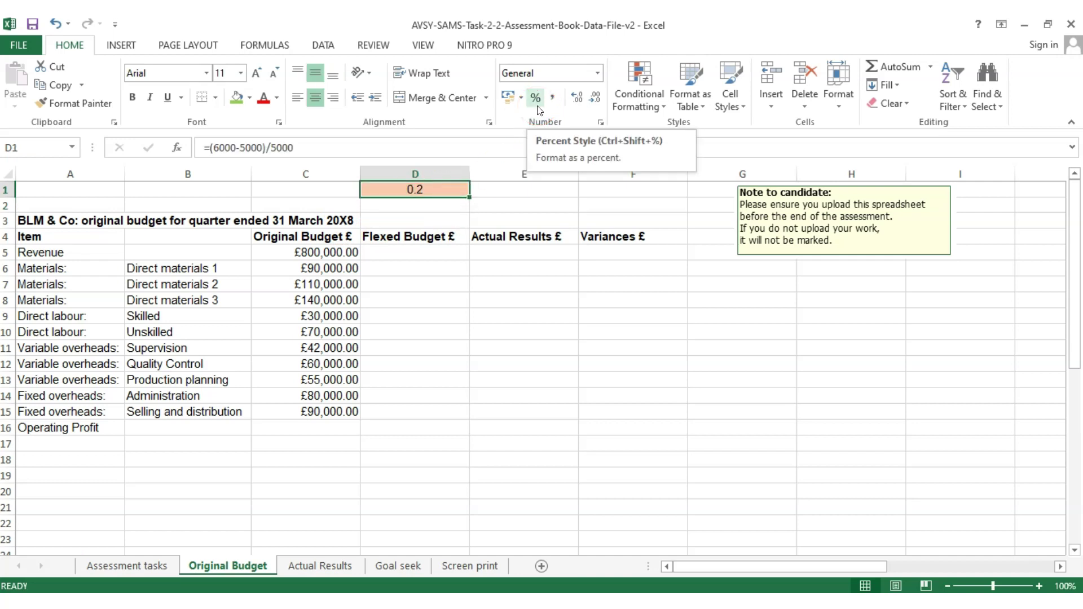
click(598, 73)
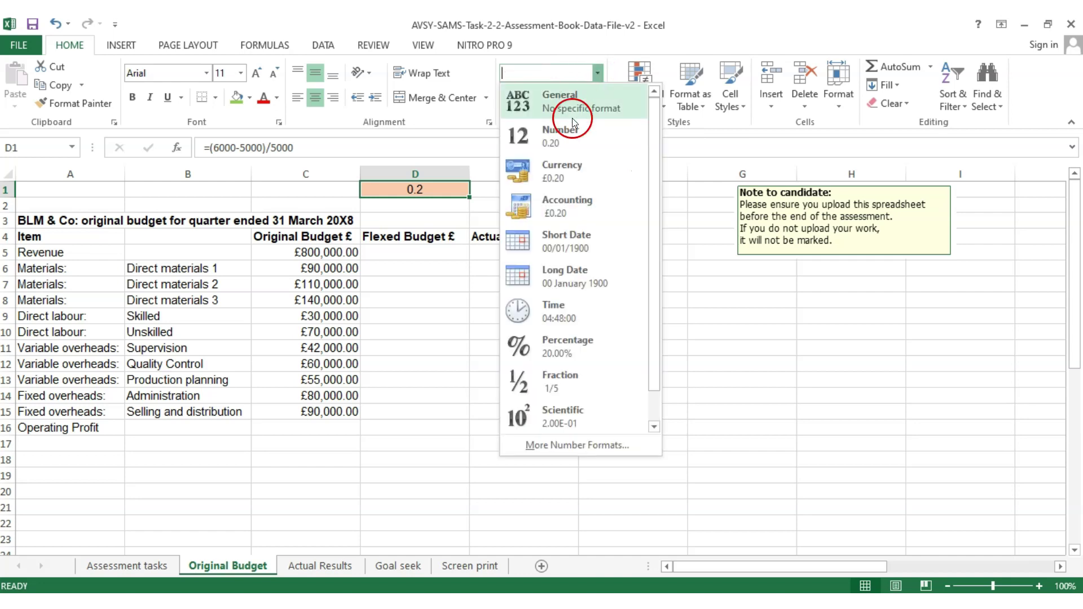
click(569, 339)
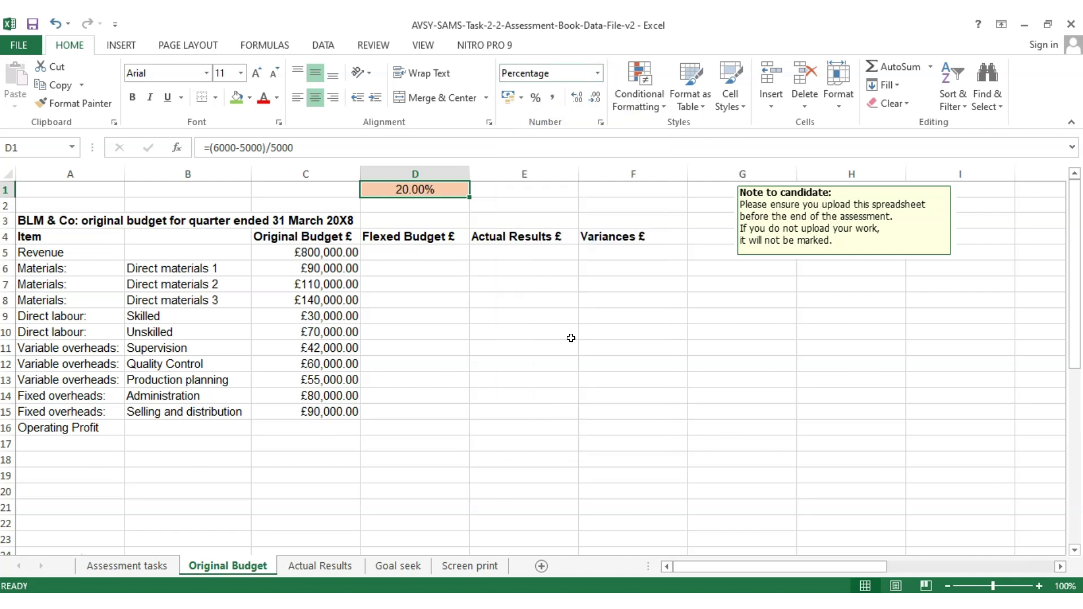
Step: Fill the task (a) instruction about calculating the flex percentage in D1 with green on the Assessment tasks worksheet
click(472, 342)
click(123, 564)
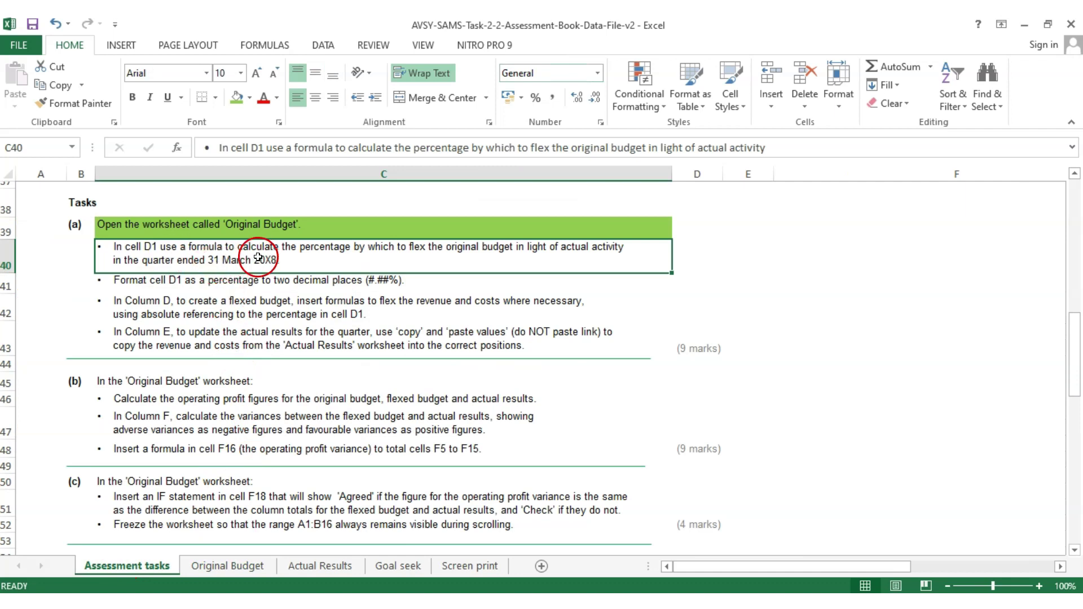
click(235, 98)
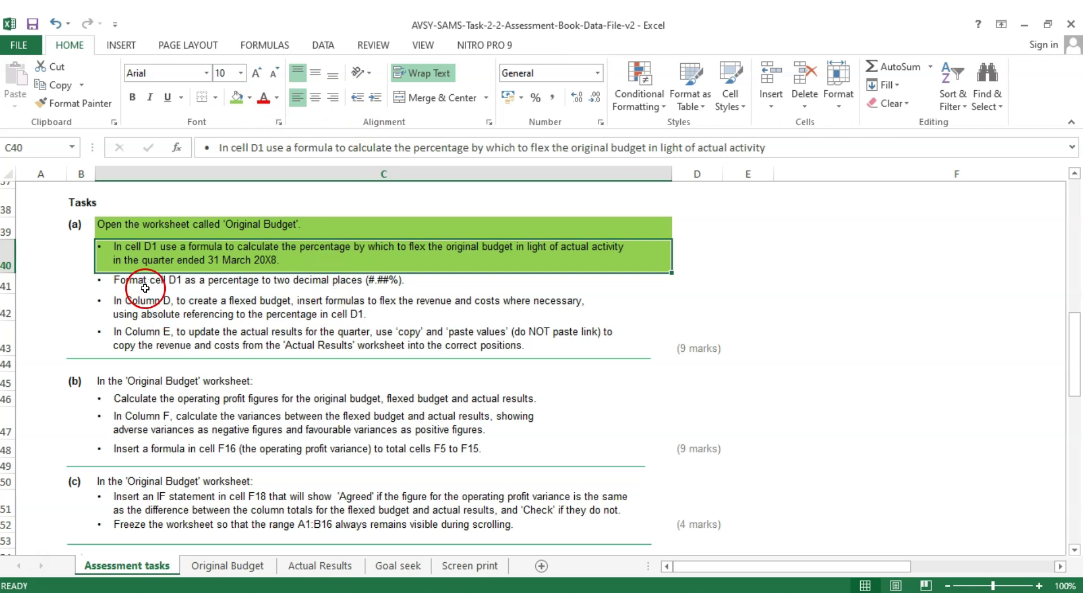
Step: Review the instruction on formatting D1, and format cell E11 of the Original Budget worksheet as a percentage with two decimal places
click(166, 288)
click(286, 279)
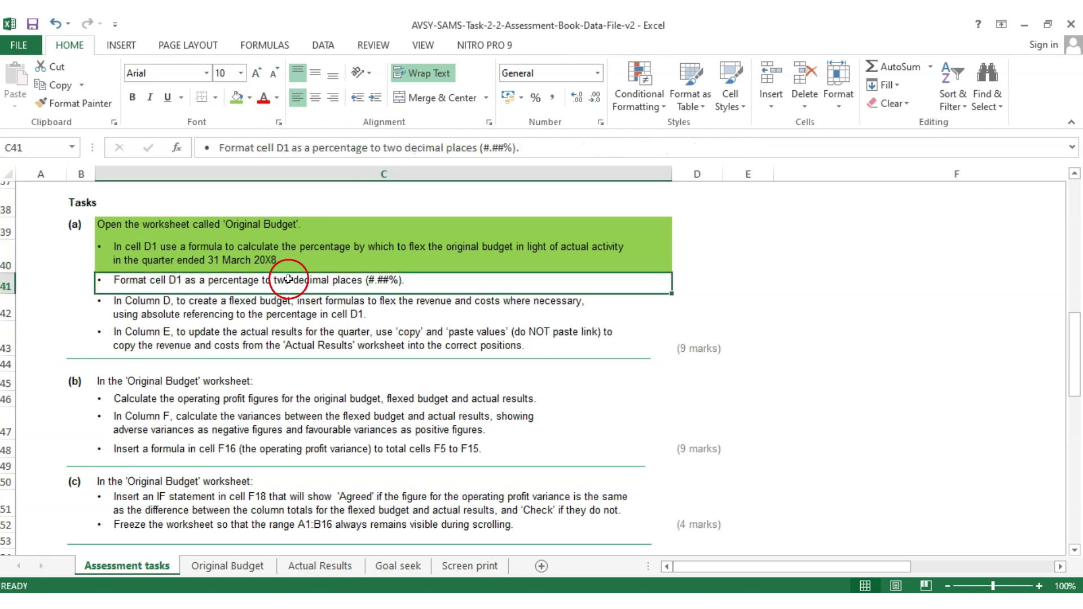
click(233, 567)
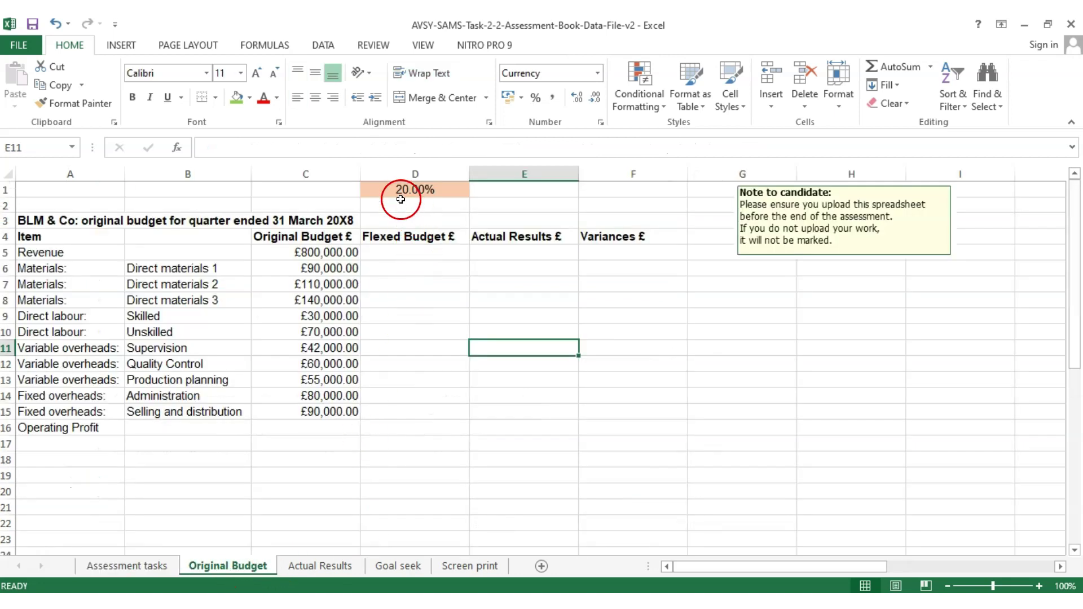
click(600, 124)
click(603, 129)
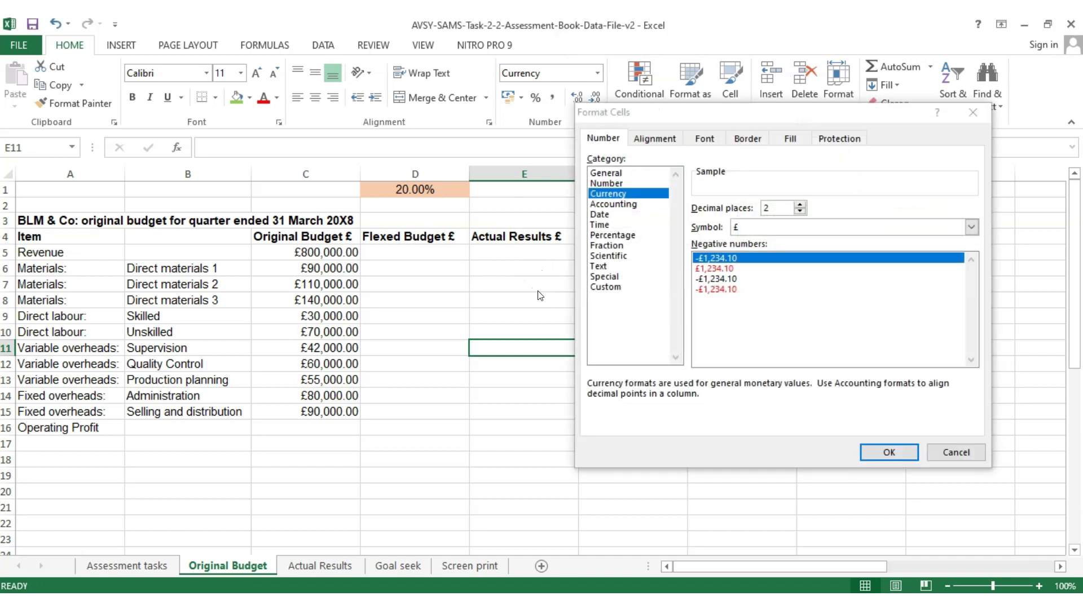
click(622, 234)
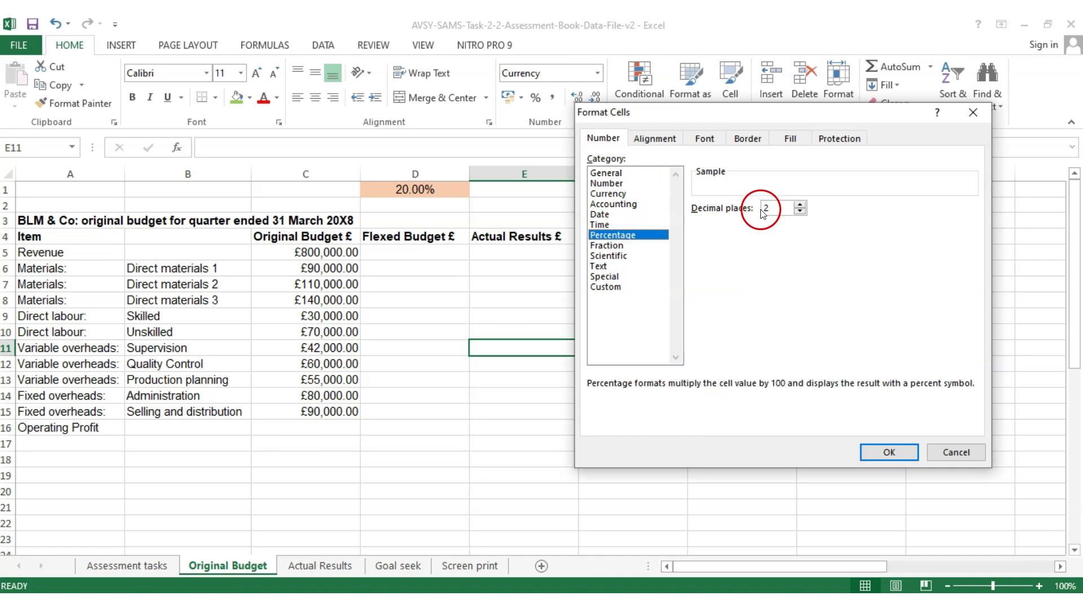
click(800, 212)
click(800, 204)
click(890, 452)
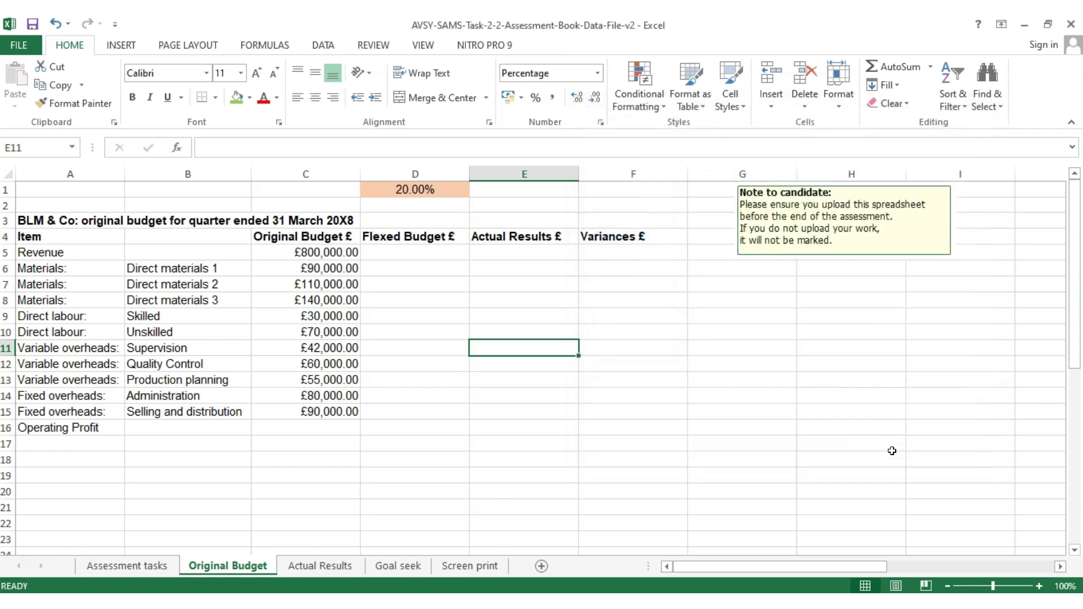
Step: Fill the task (a) instruction on formatting cell D1 with green, and review the Column D instruction on absolute referencing
click(126, 564)
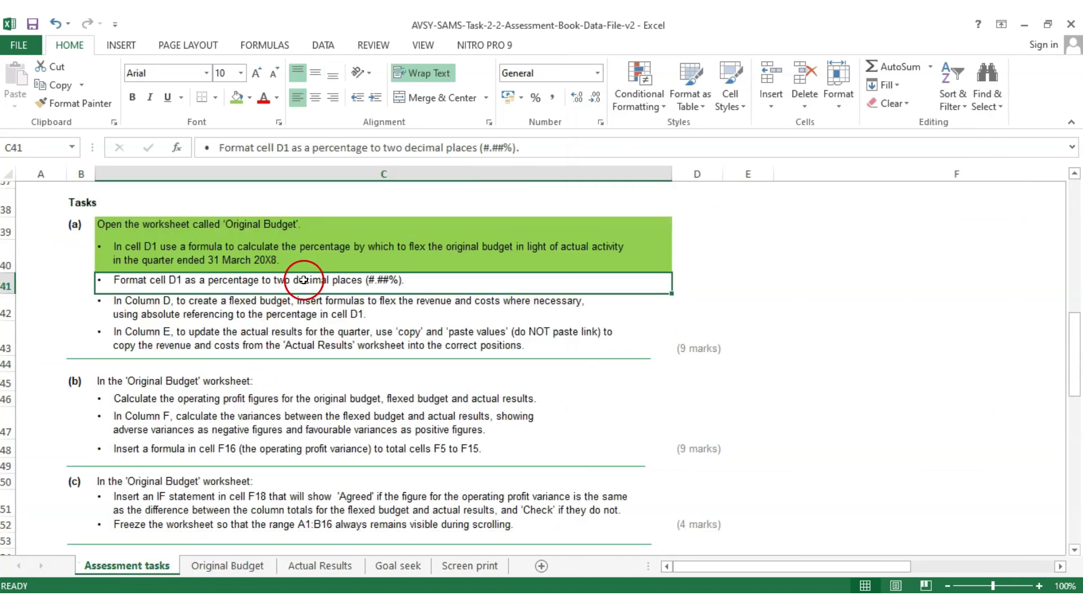
click(236, 97)
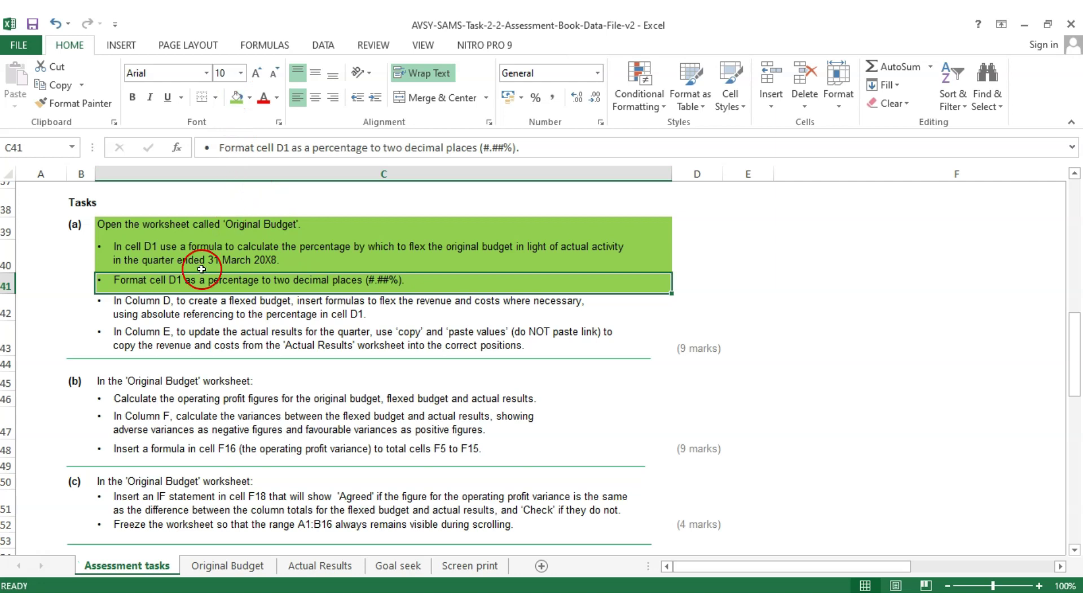
click(134, 304)
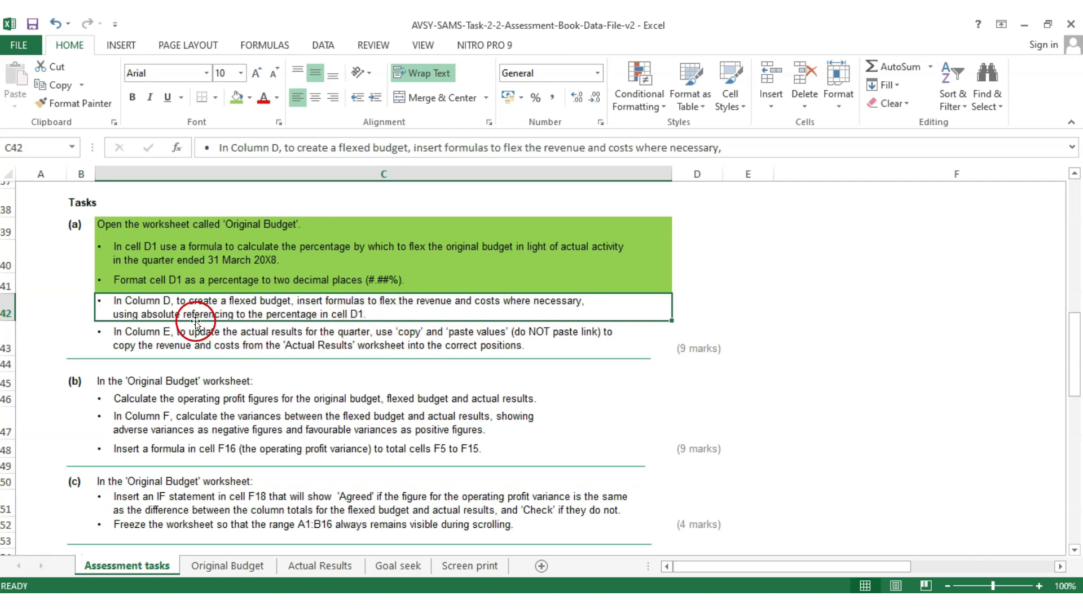
double_click(148, 312)
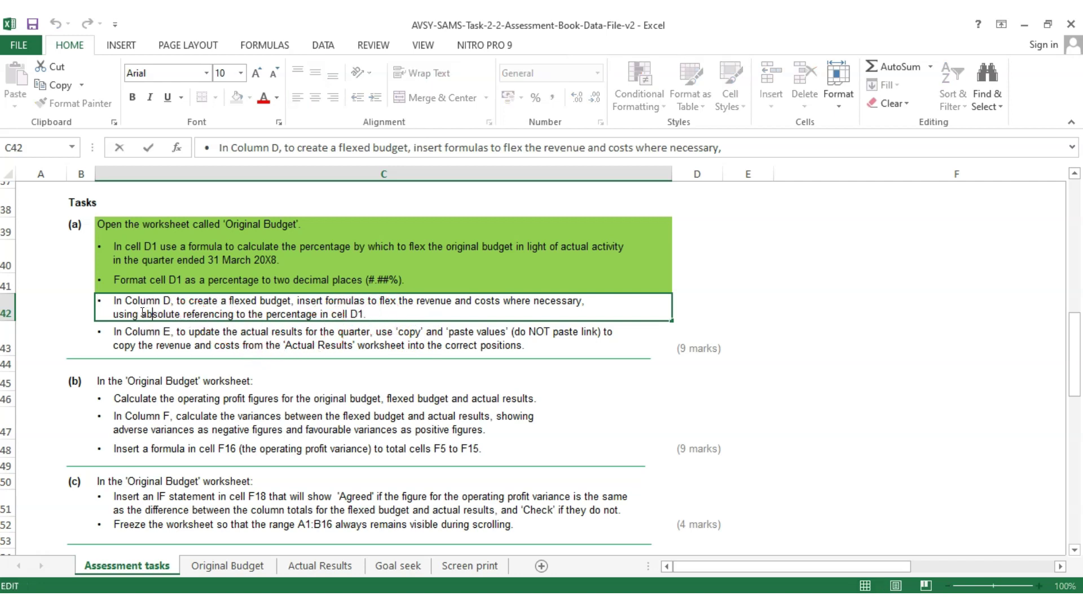
drag(141, 312, 214, 313)
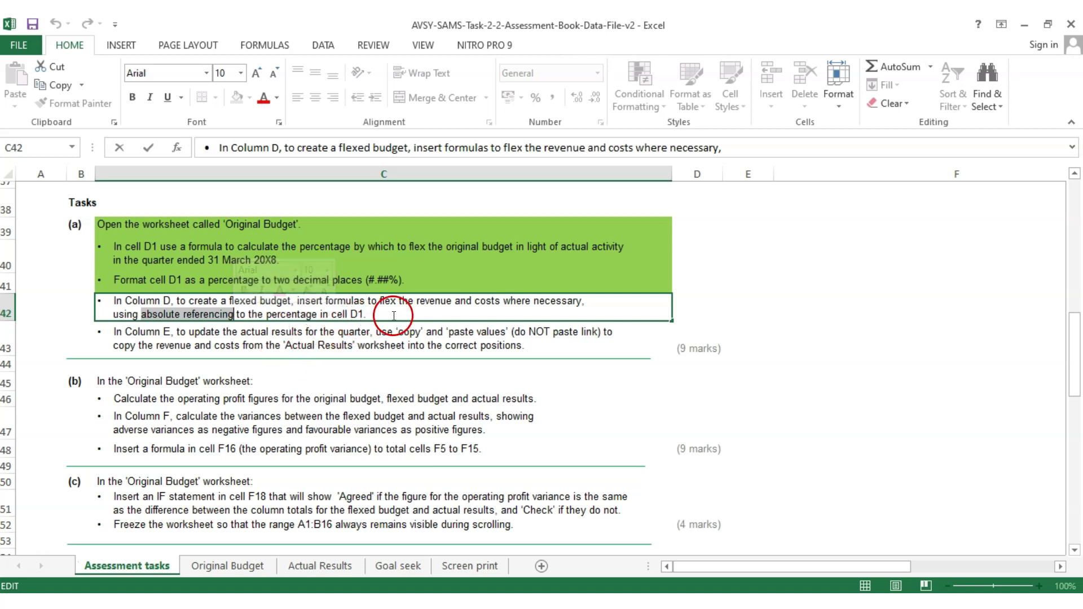
drag(397, 314, 115, 303)
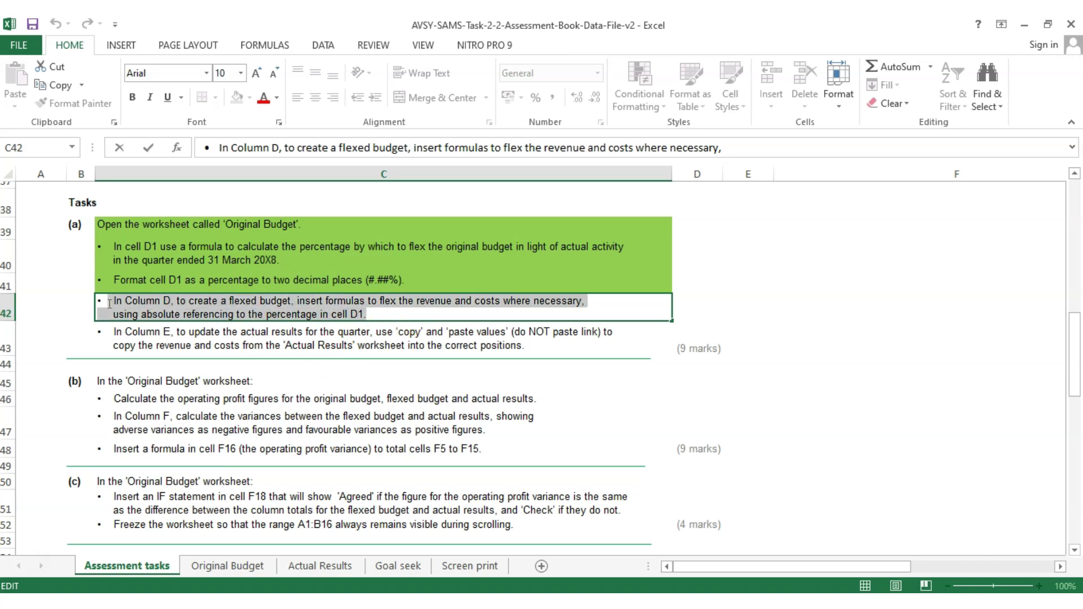
click(302, 415)
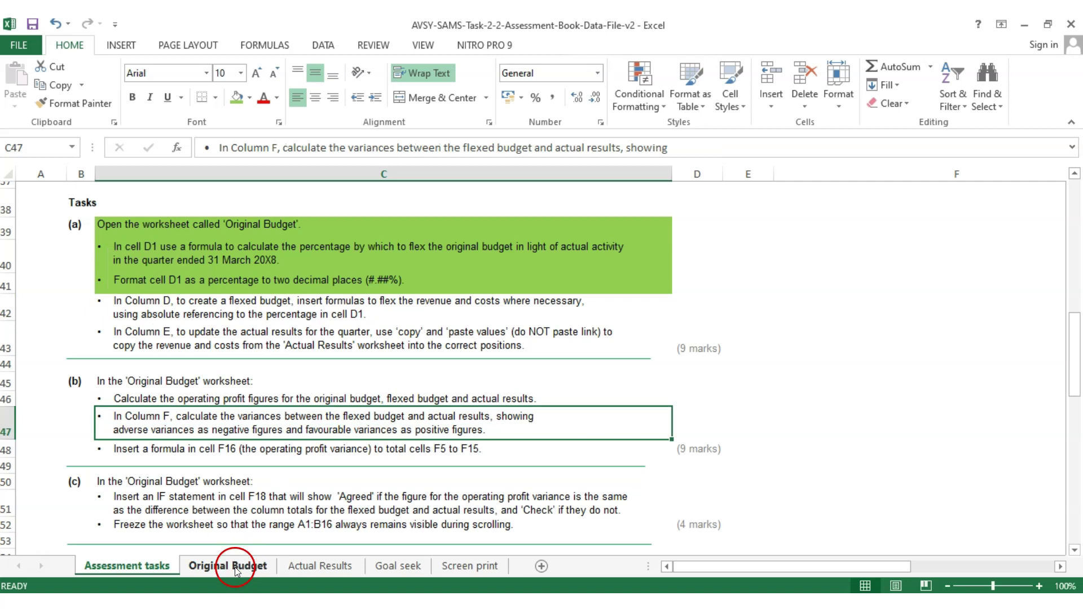
Step: Open the Original Budget worksheet and multiply the original revenue of 800000 by 0.2 in Calculator
click(234, 567)
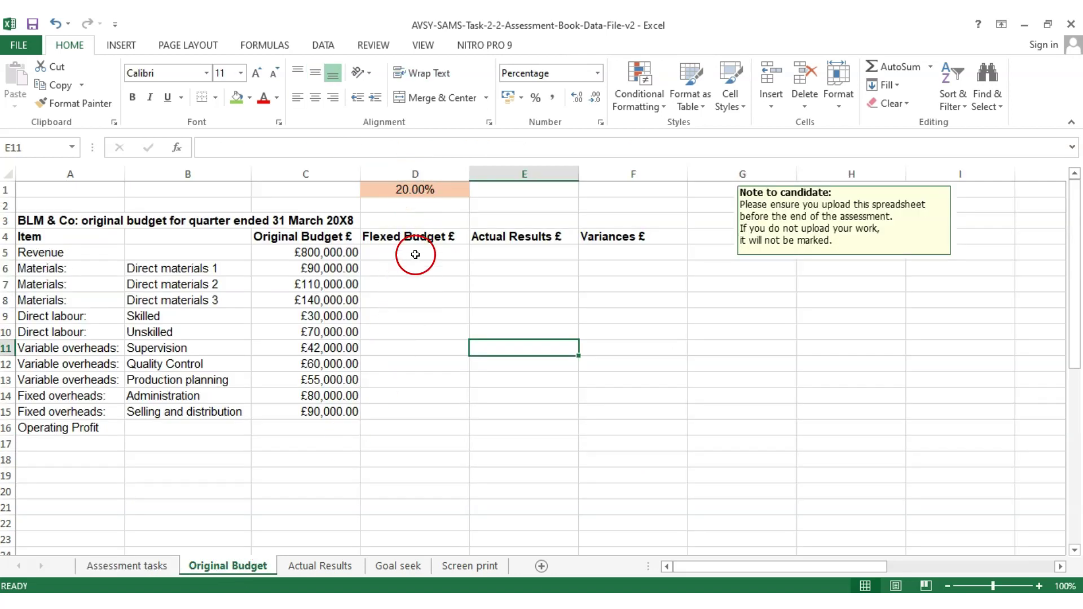
click(325, 252)
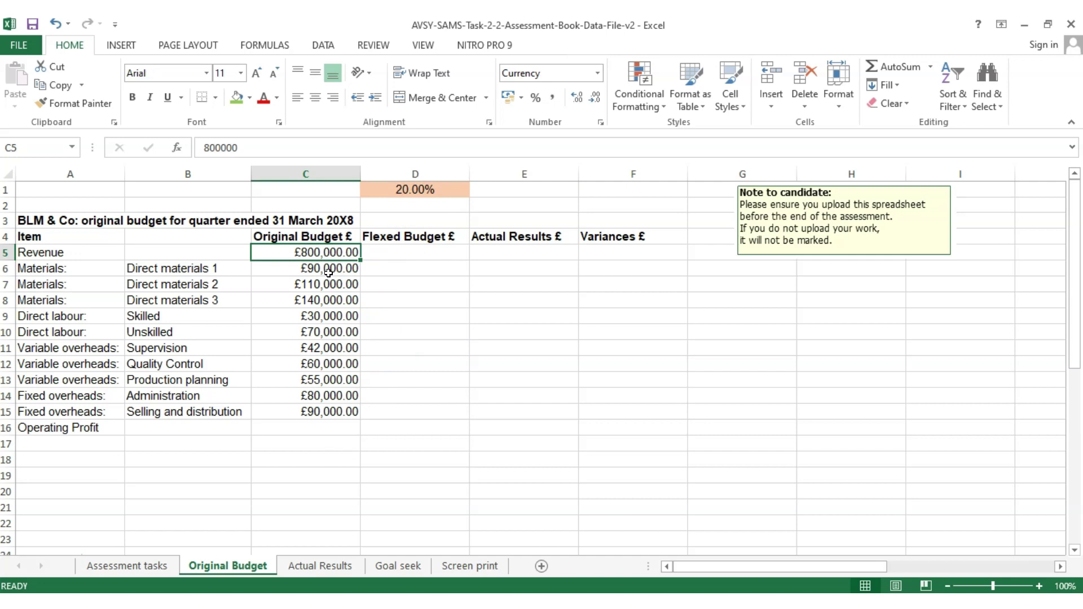
click(331, 258)
key(alt+Tab)
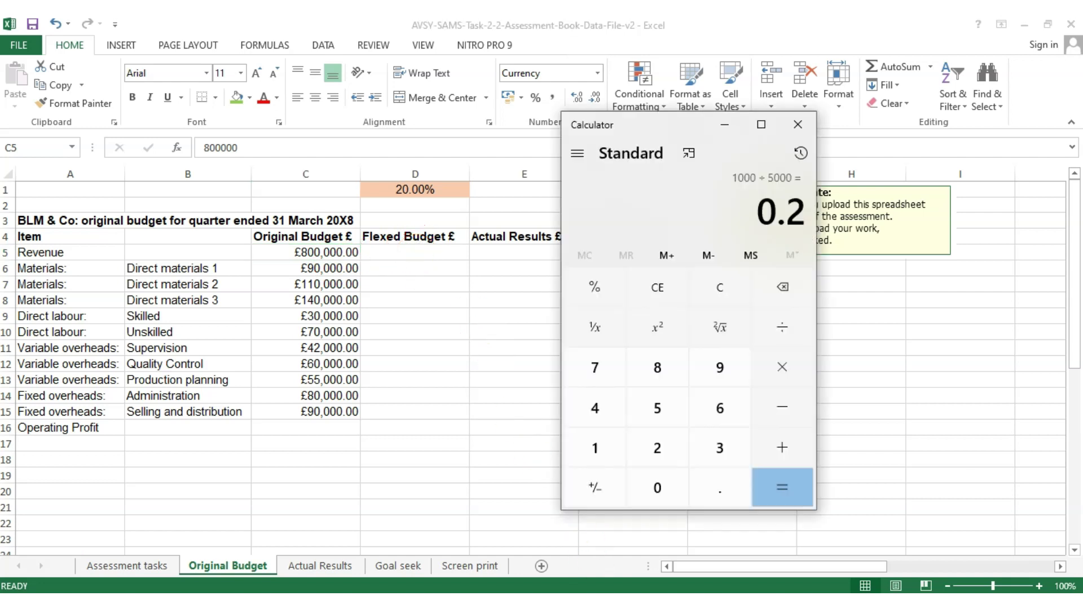
click(661, 281)
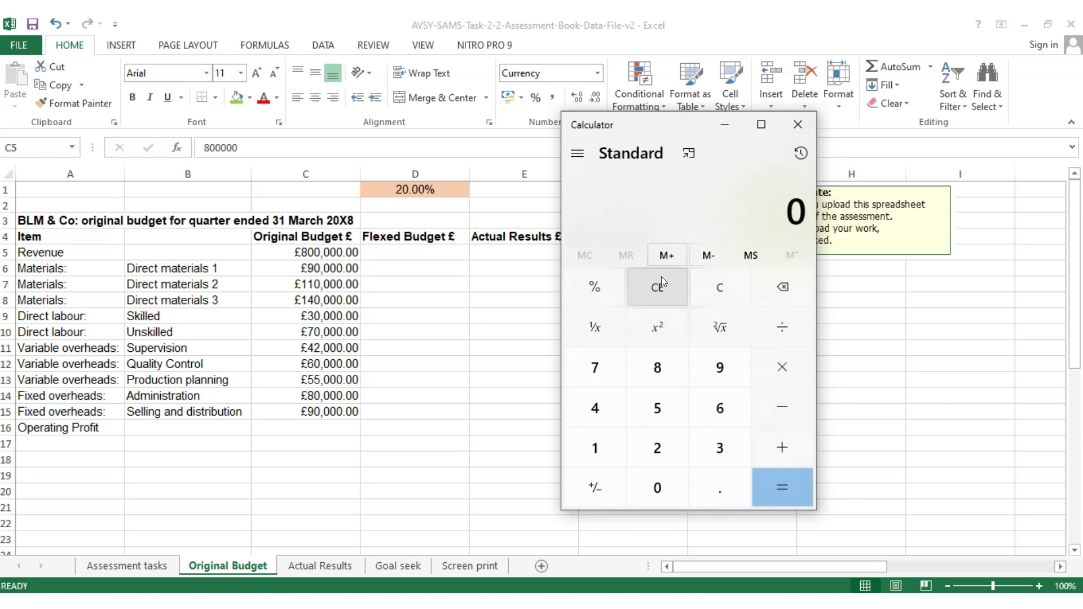
click(649, 350)
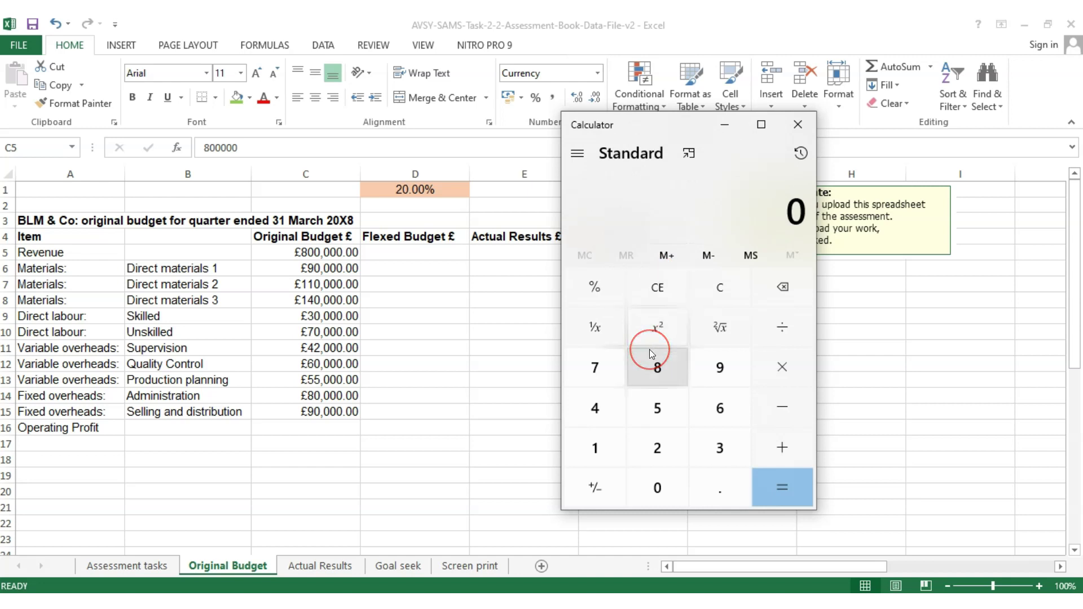
text(00,00)
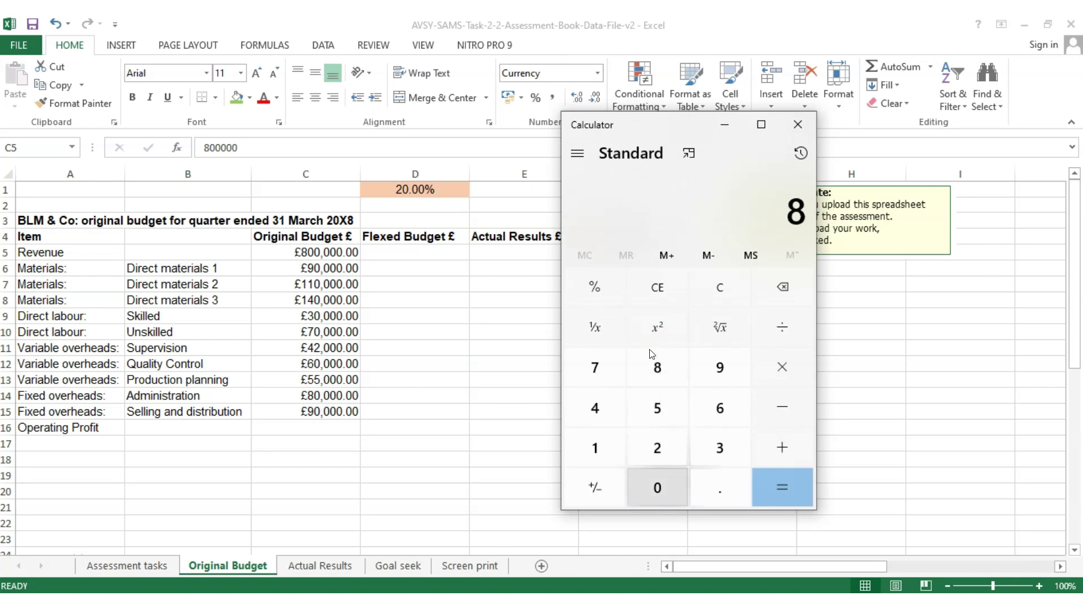
text(0)
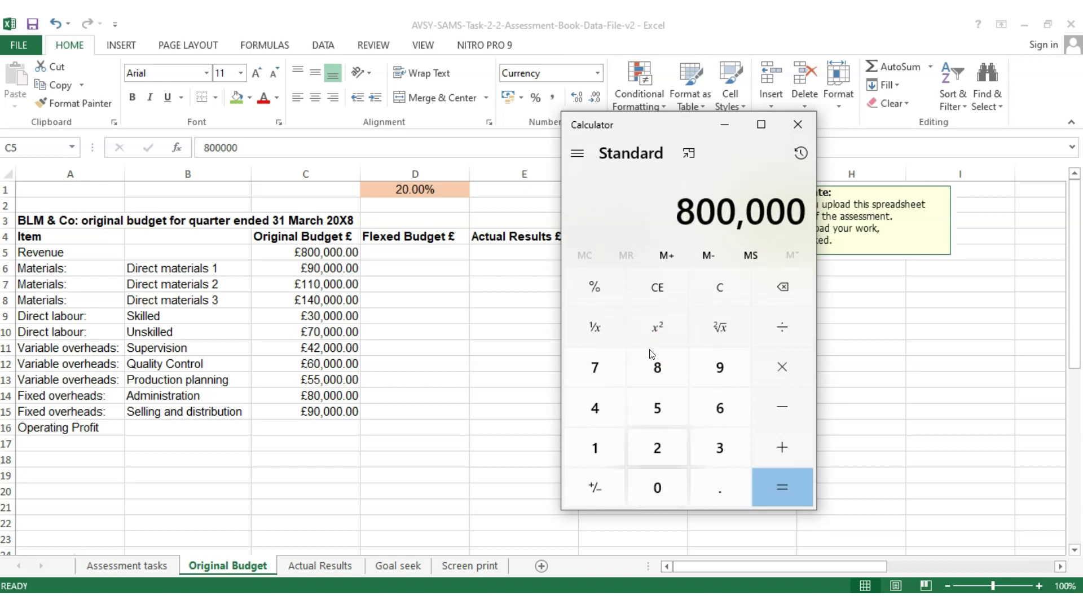
key(asterisk)
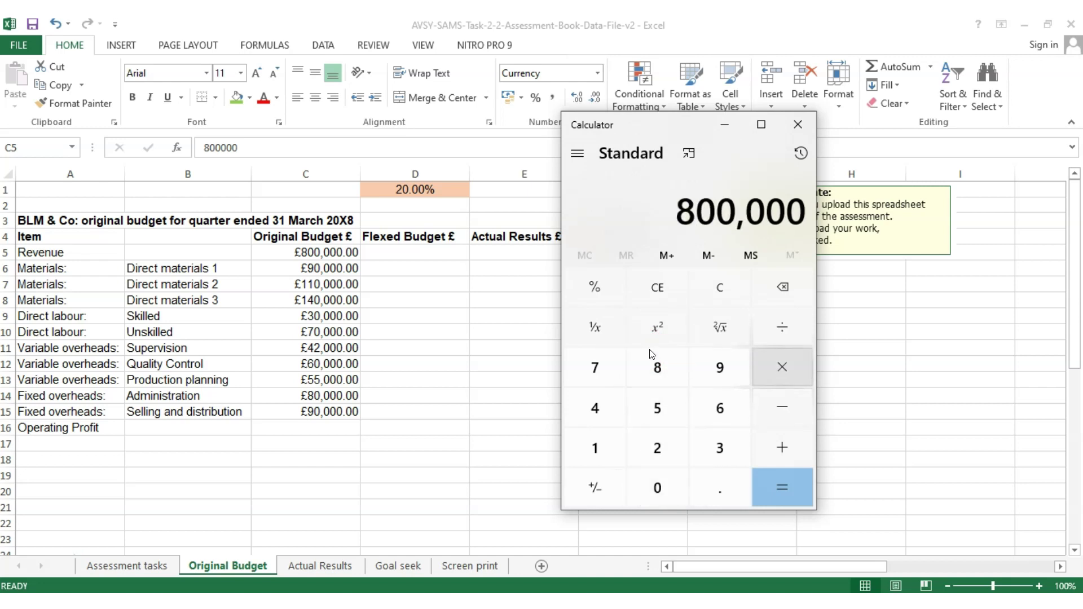
text(0.2)
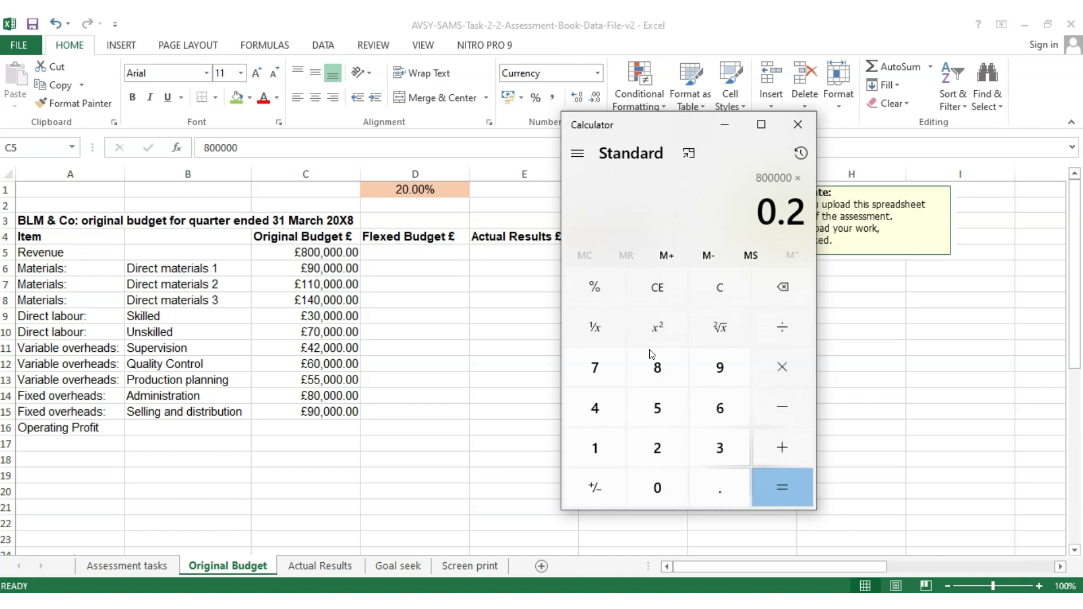
key(Return)
Step: Add 800000 to the Calculator result and return to the Original Budget worksheet in Excel
click(653, 552)
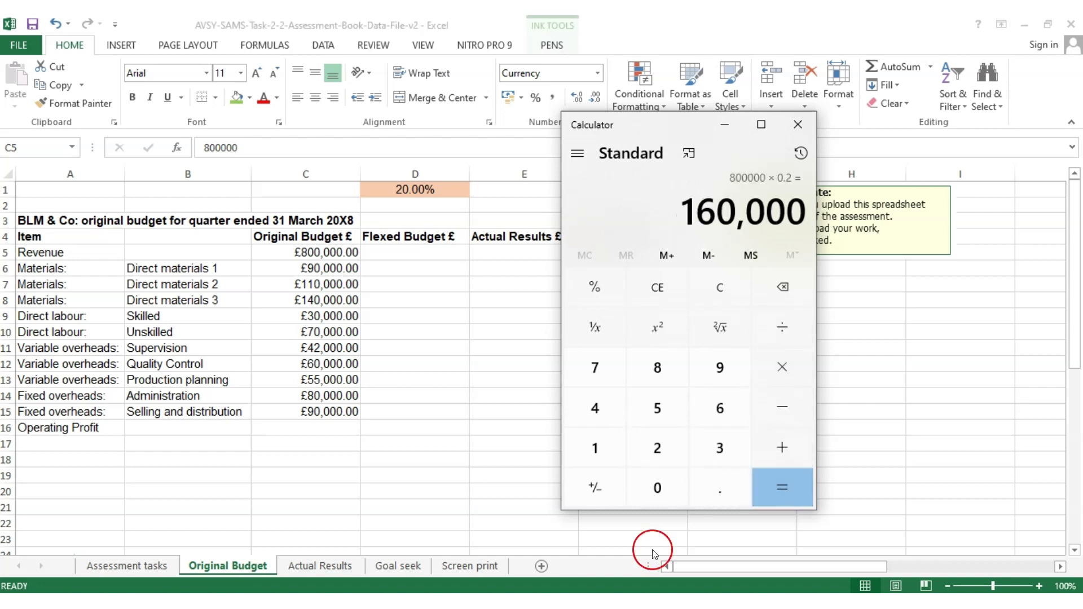
text(+ 80)
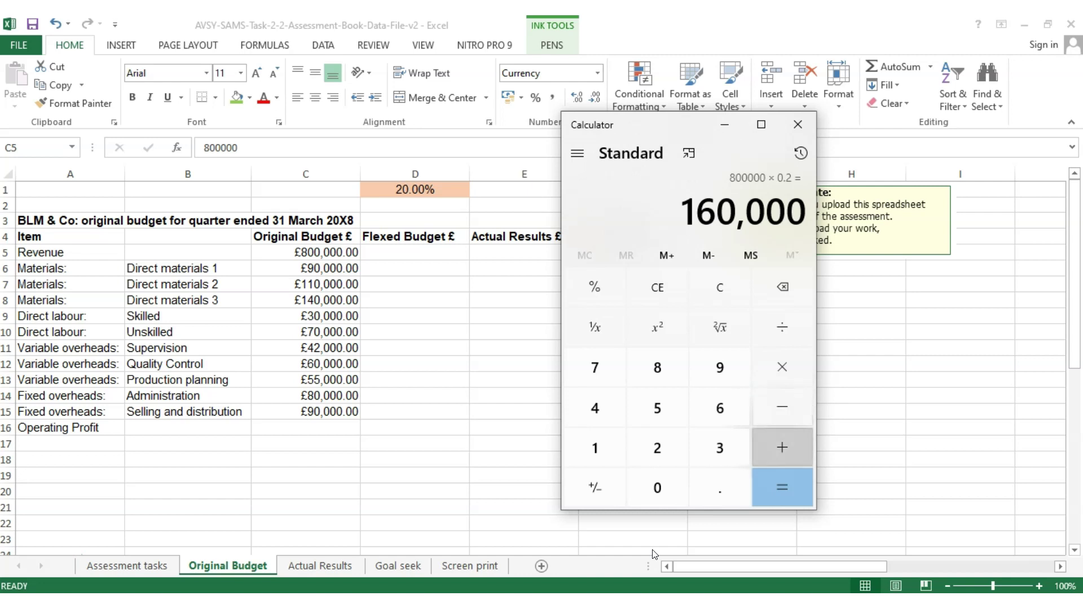
text(0000)
key(Return)
click(428, 378)
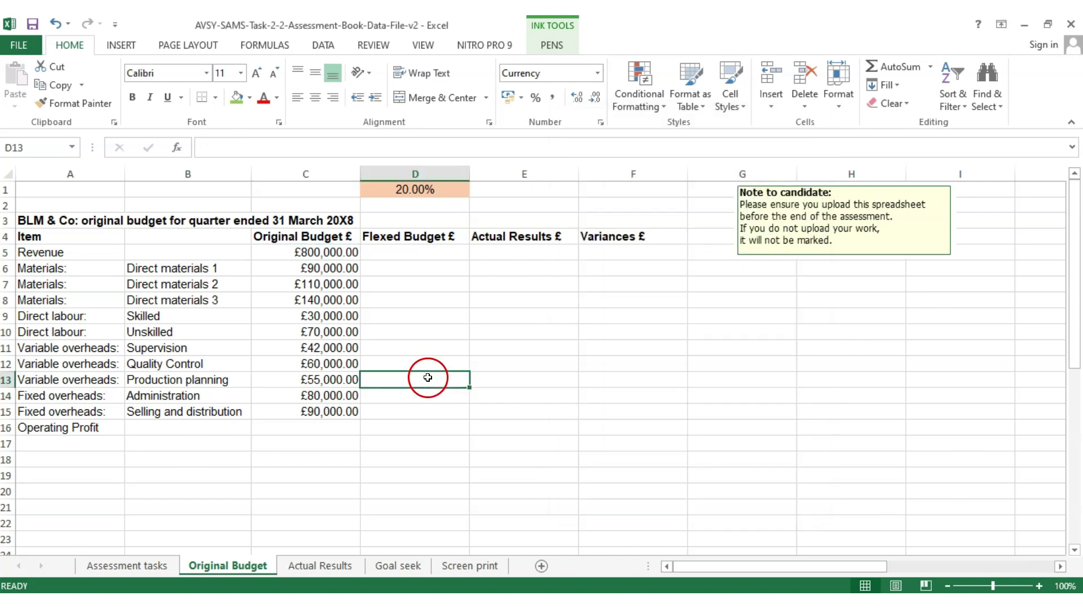
Step: Try entering 960,000 as the flexed revenue in cell D5, and clear the cell again
click(400, 253)
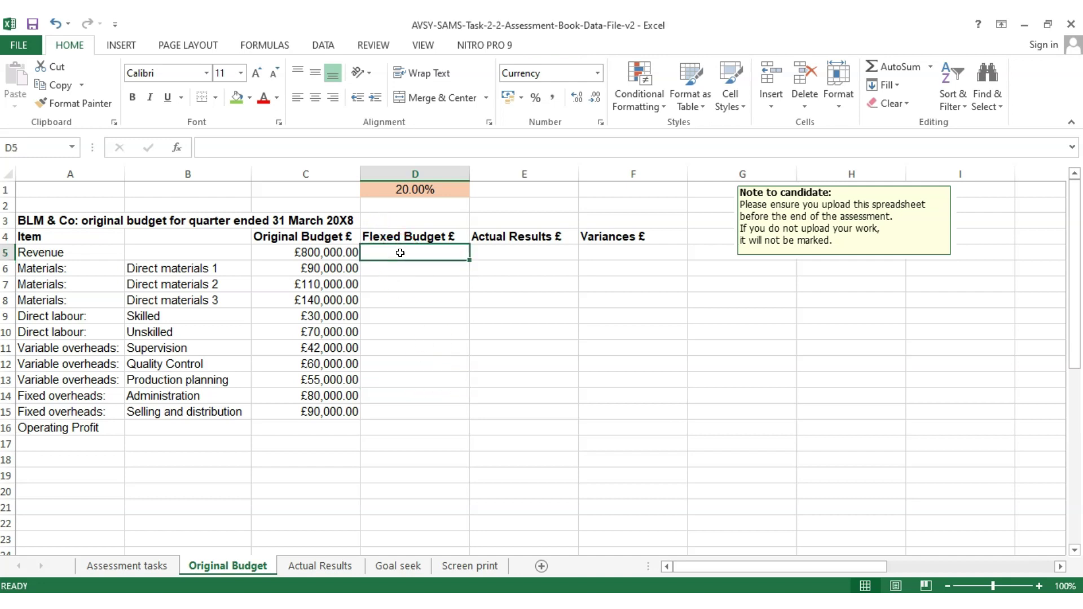
text(960,000)
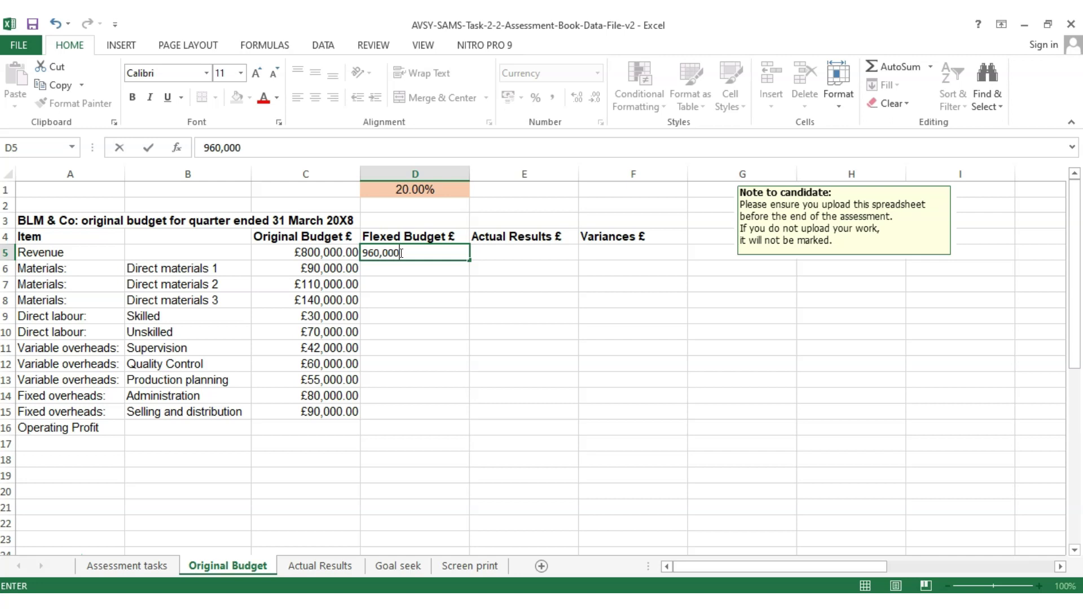
click(391, 279)
click(413, 246)
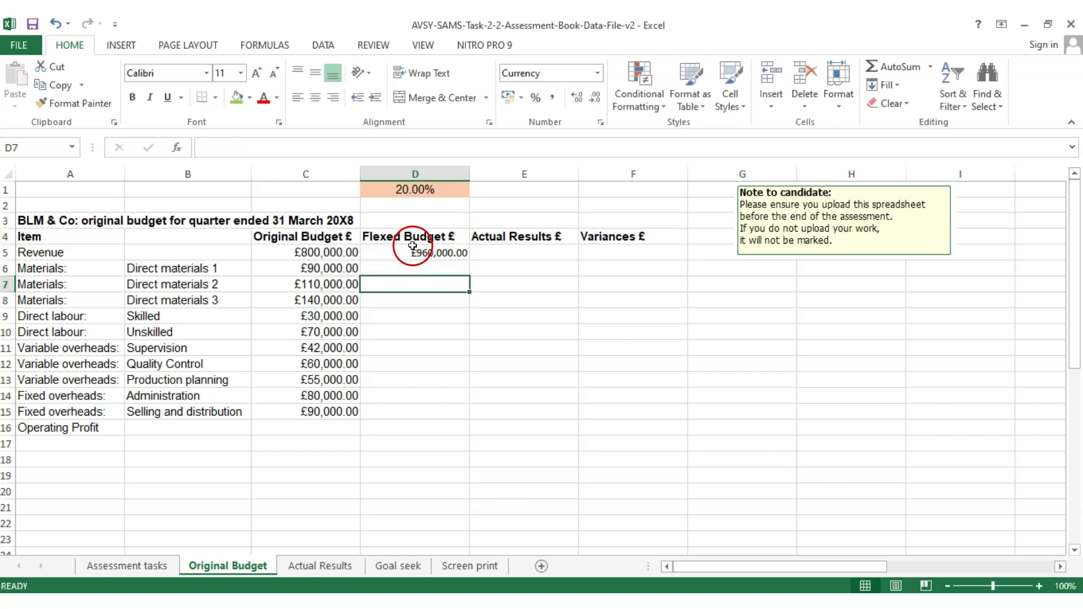
click(429, 252)
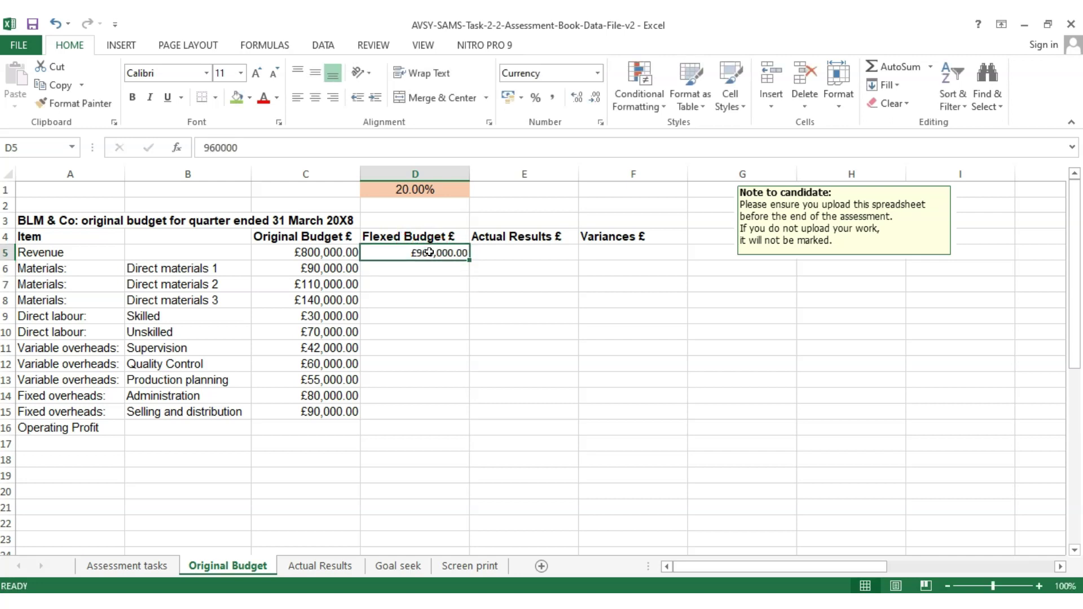
key(Delete)
click(437, 272)
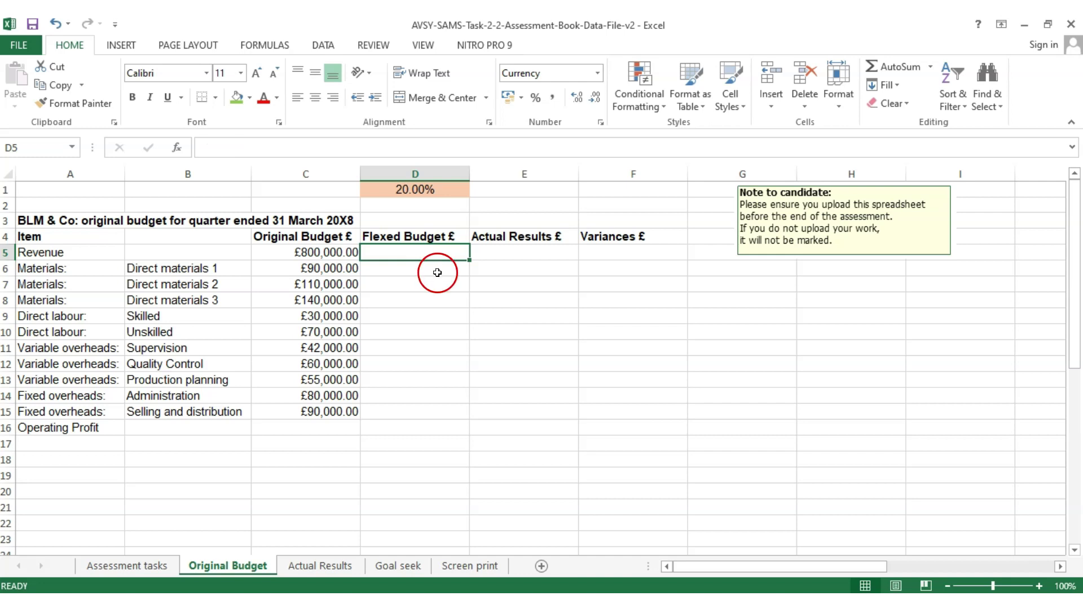
Step: Enter the flexed revenue formula =C5*$D$1+C5 in cell D5, with an absolute reference to the flex percentage
click(410, 252)
text(=)
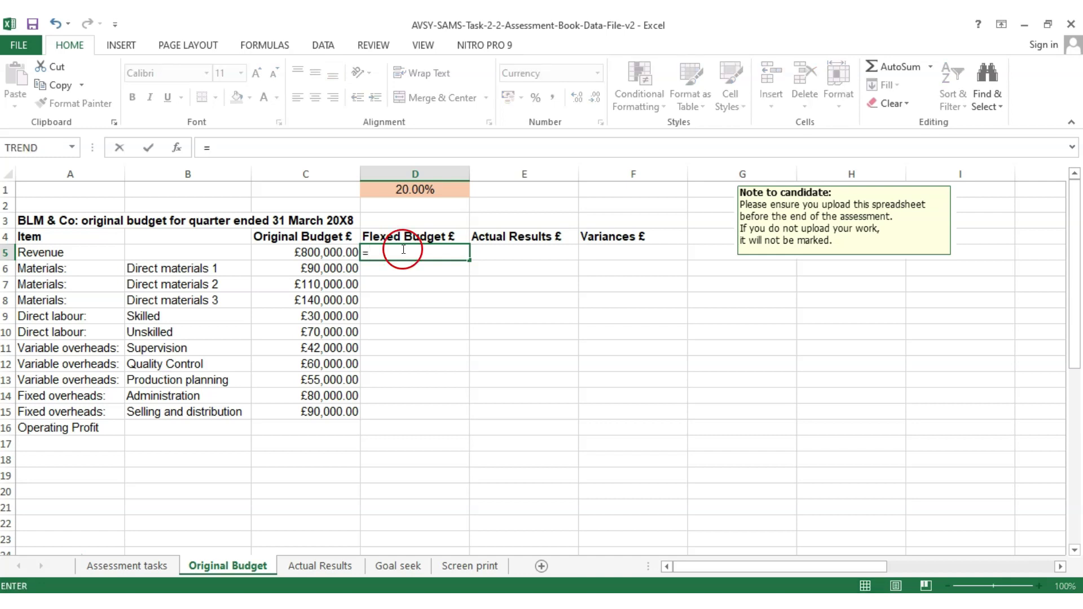
click(320, 252)
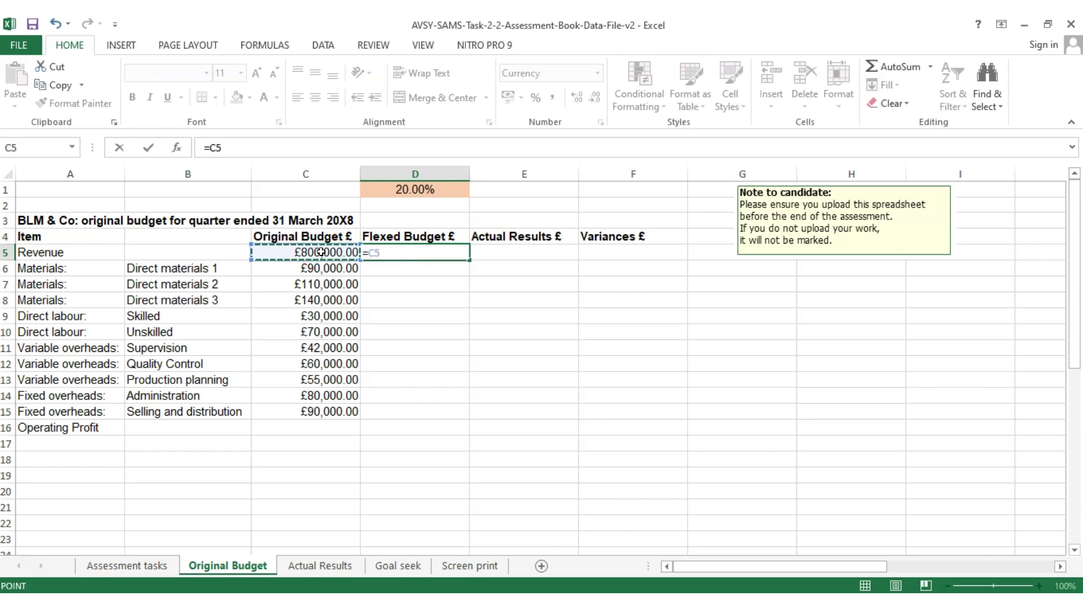
text(*)
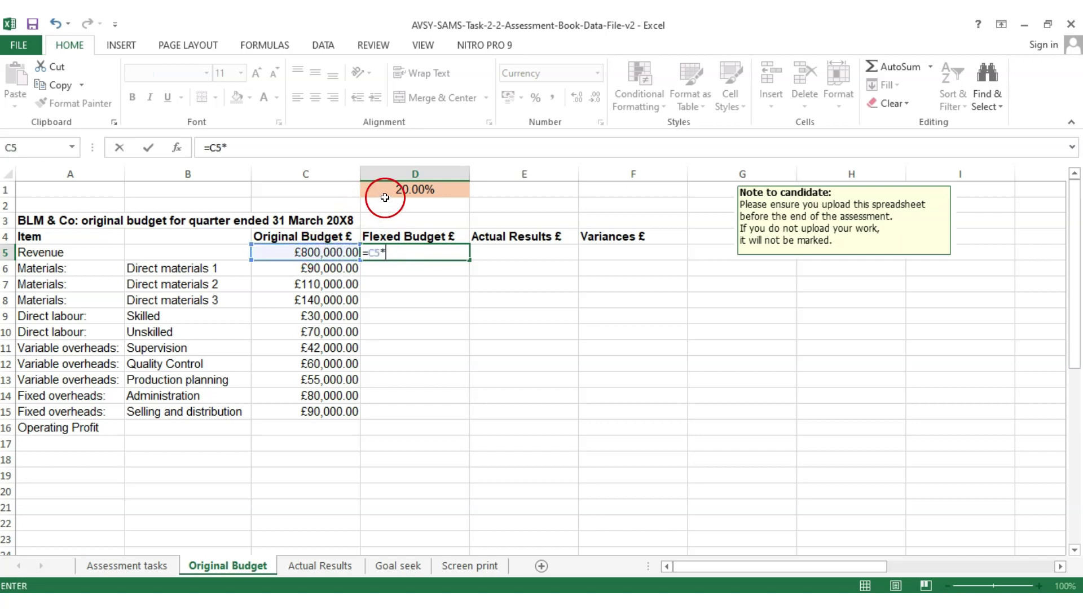
click(407, 189)
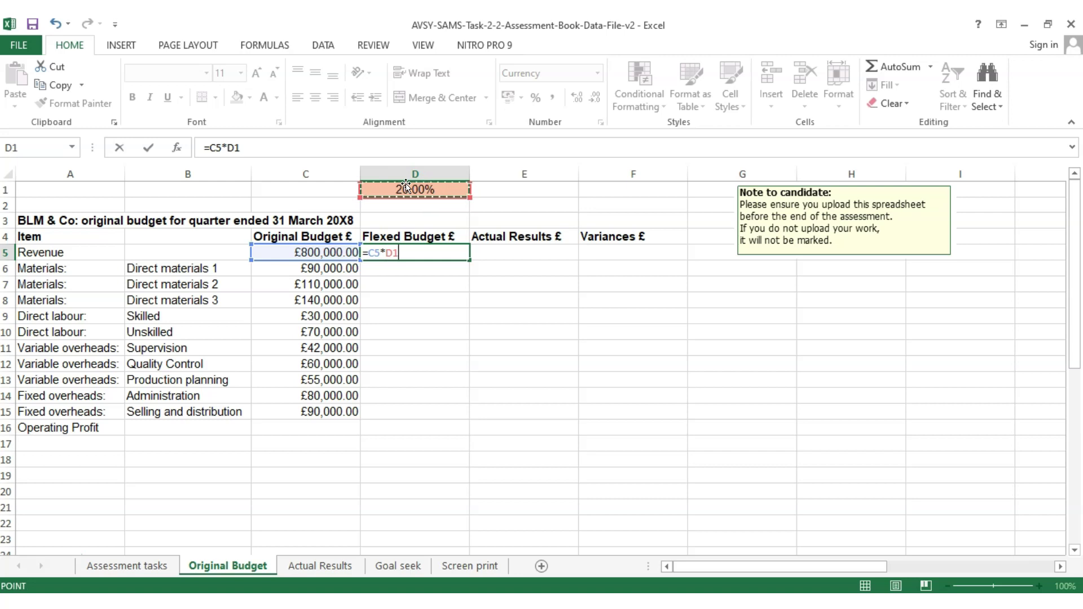
key(F4)
text(+)
click(329, 252)
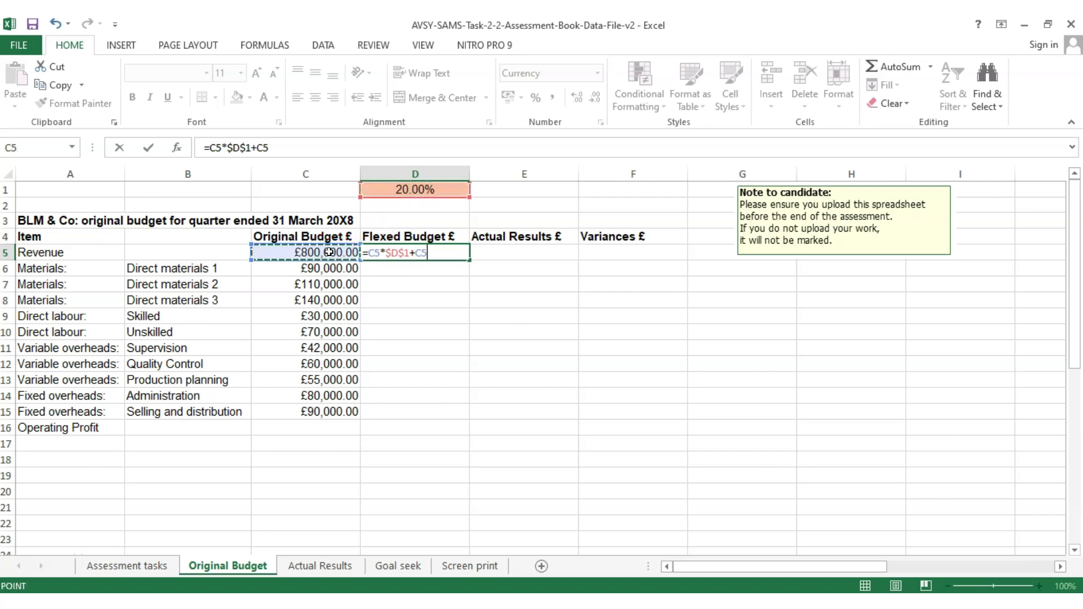
key(Return)
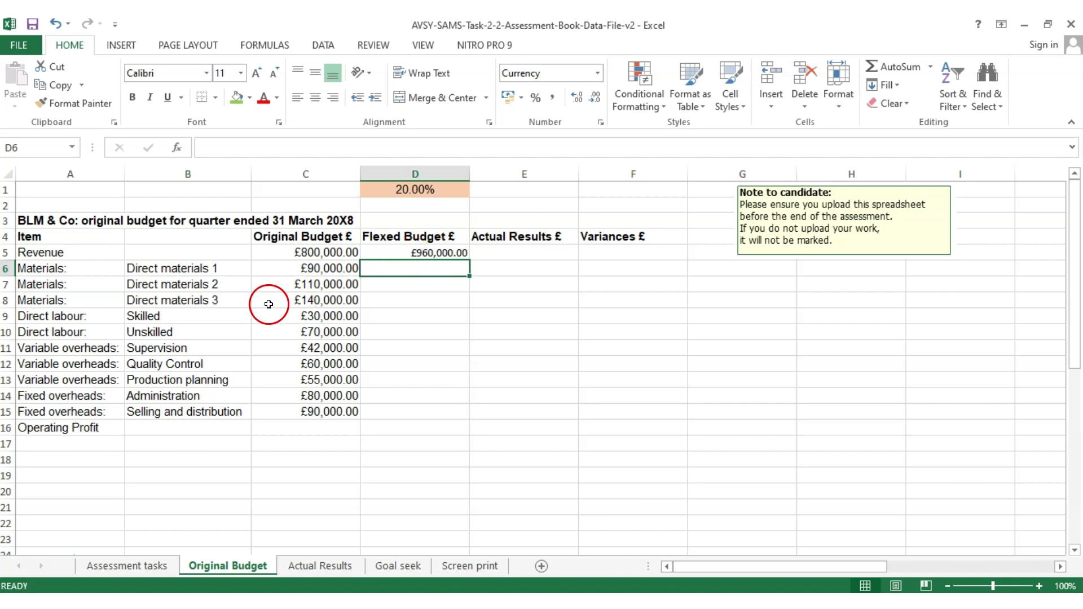
Step: Go through the cost items in column B from Direct materials 2 down to Administration to separate variable costs from fixed overheads
click(172, 283)
key(Down)
key(Down)
key(Down)
key(Down)
key(Down)
key(Down)
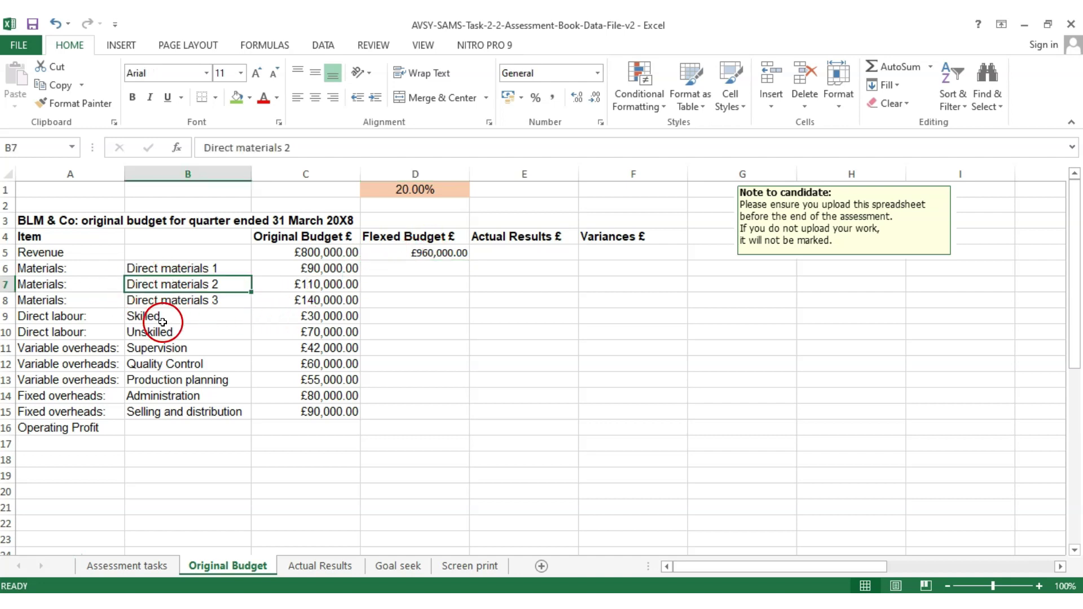
key(Down)
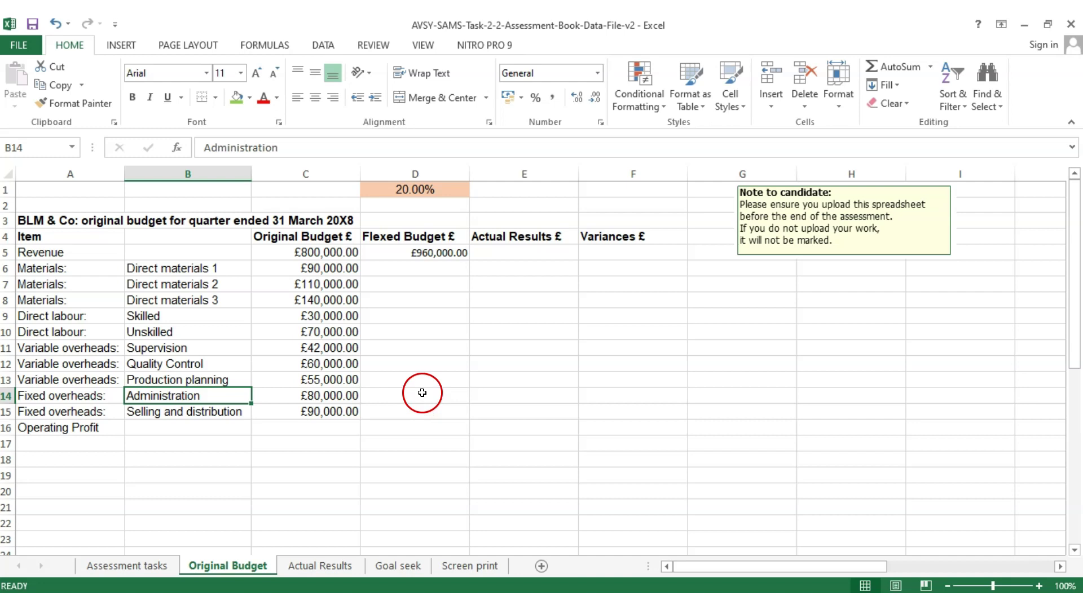
Step: Fill the flexed budget formula from D5 down to D13 and check the copied formula in D12 against its original figure
click(440, 252)
drag(472, 253, 466, 385)
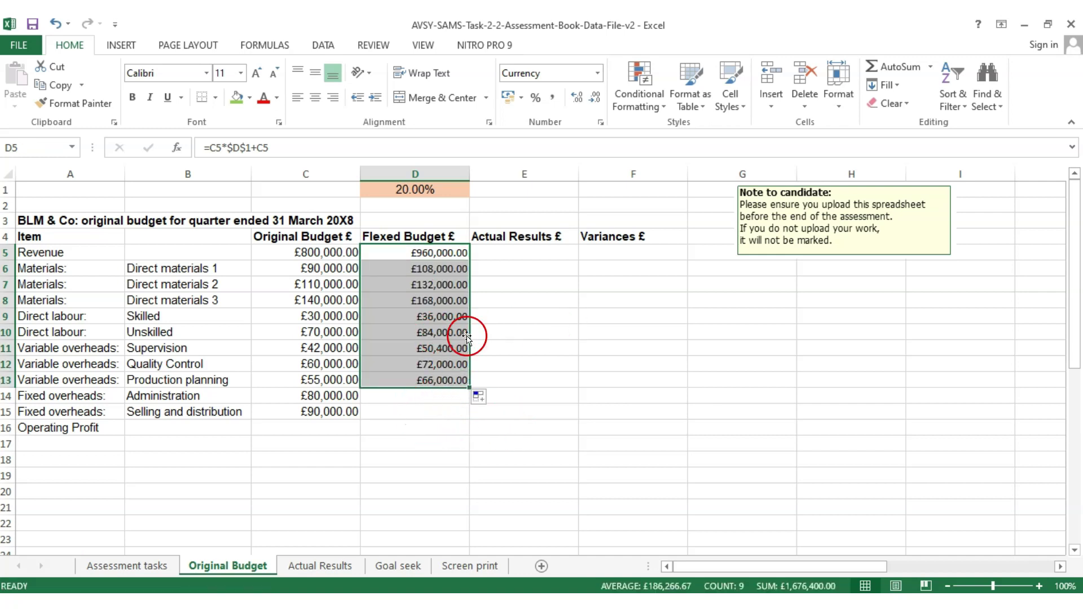
click(436, 363)
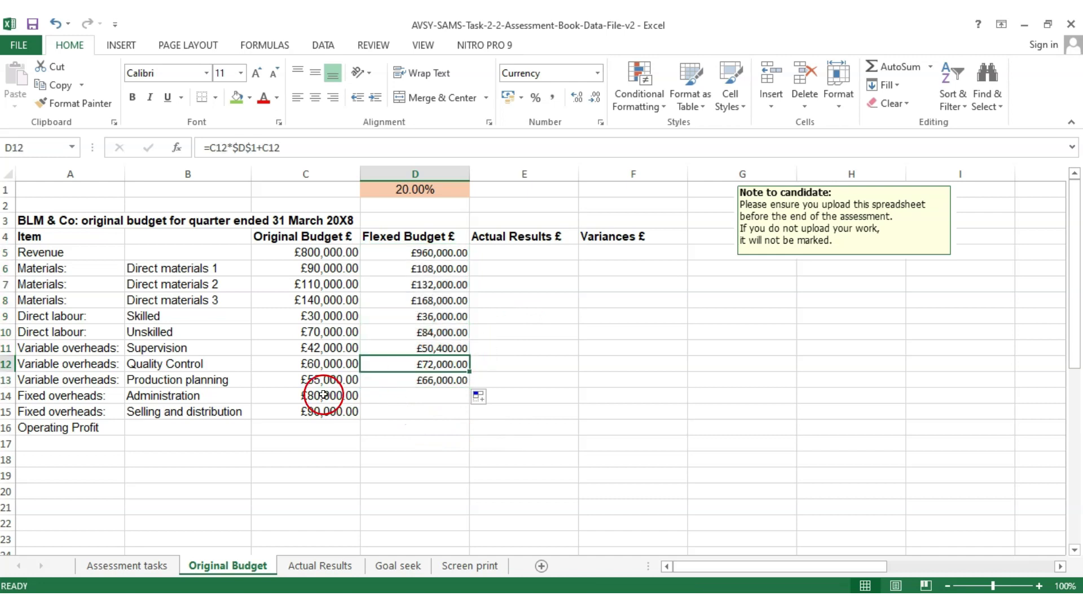
click(314, 364)
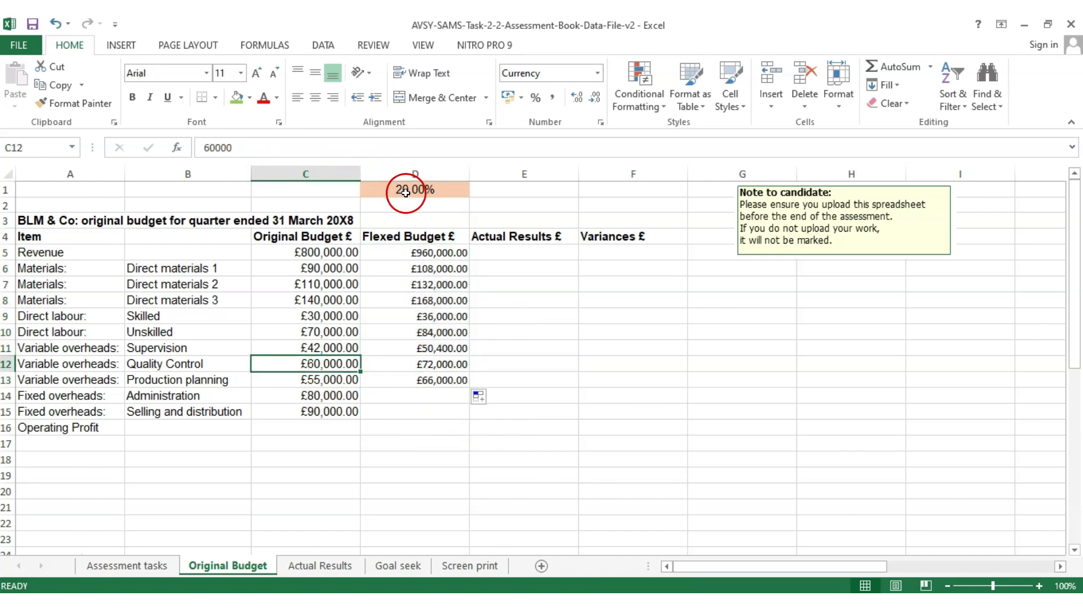
click(430, 366)
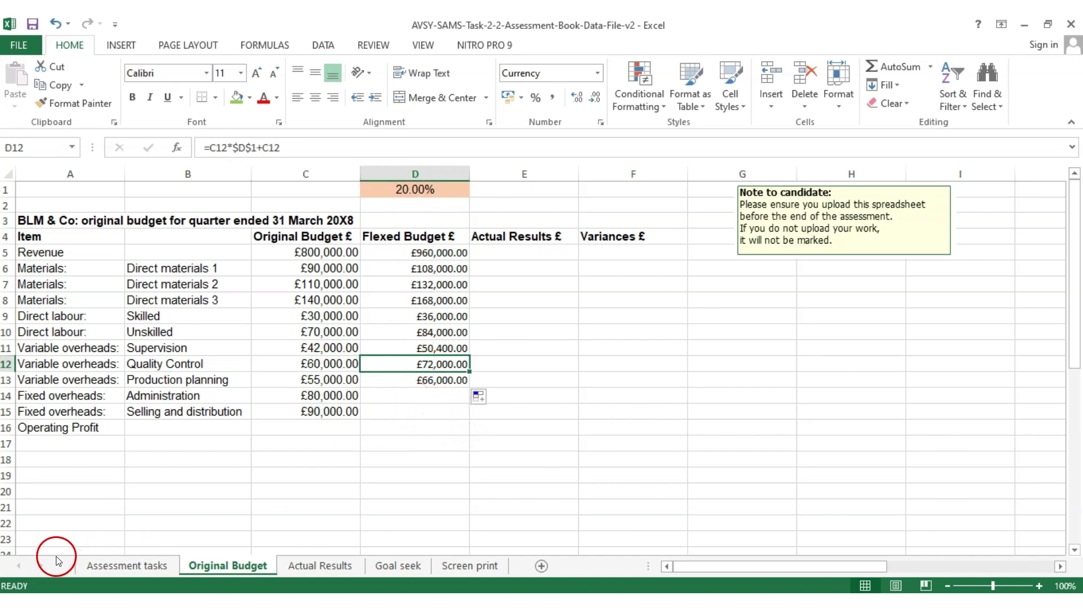
Step: Carry the two fixed overheads into the flexed budget unflexed, entering =C14 in D14 and =C15 in D15
click(443, 395)
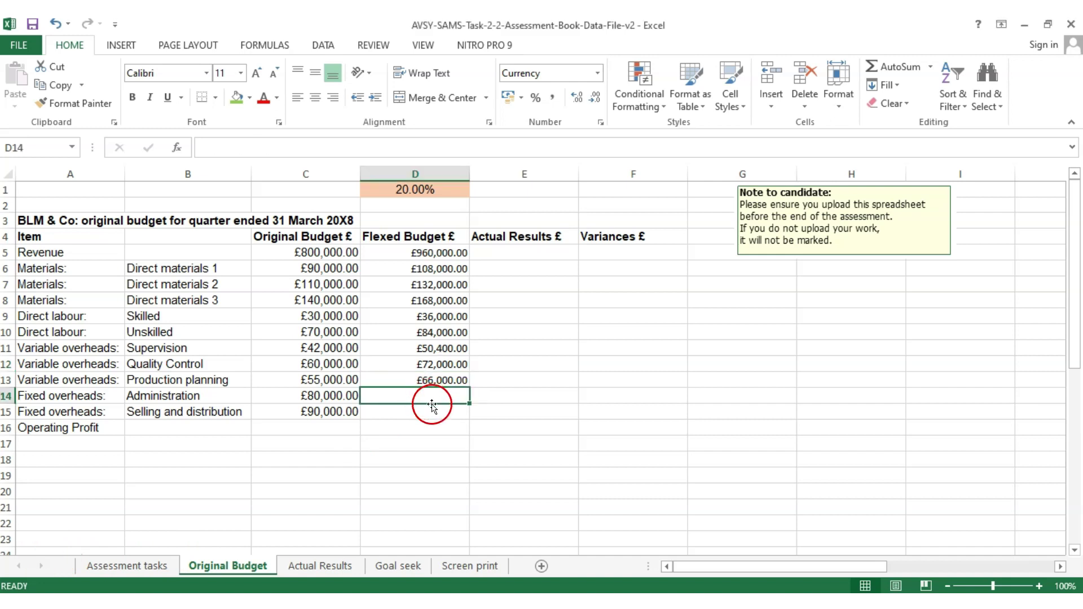
click(379, 414)
click(331, 398)
click(384, 397)
click(318, 423)
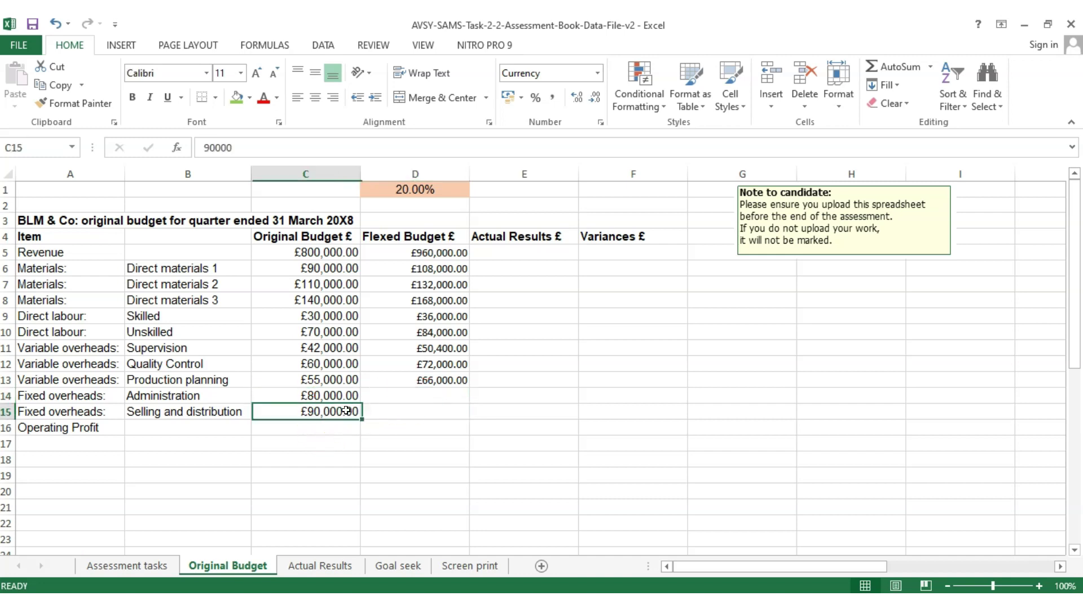
click(410, 394)
text(=)
click(345, 398)
key(Return)
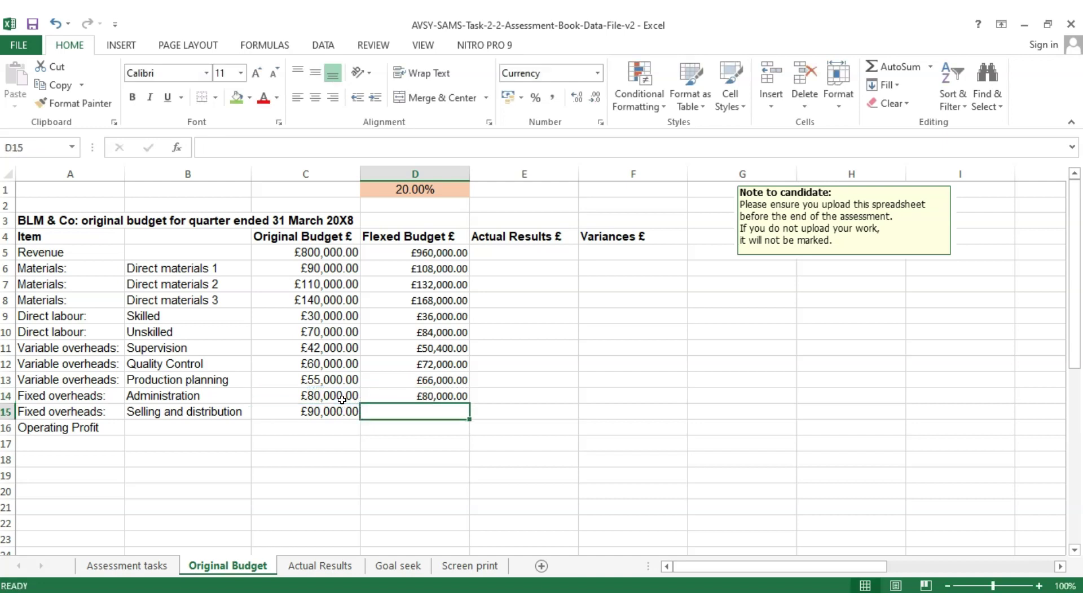
text(=)
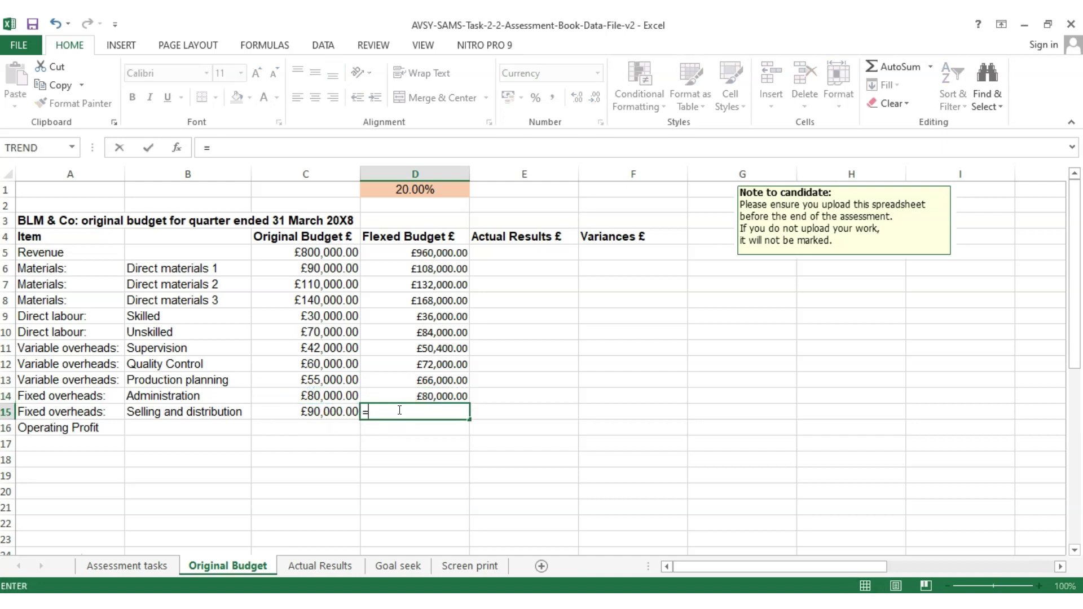
click(339, 416)
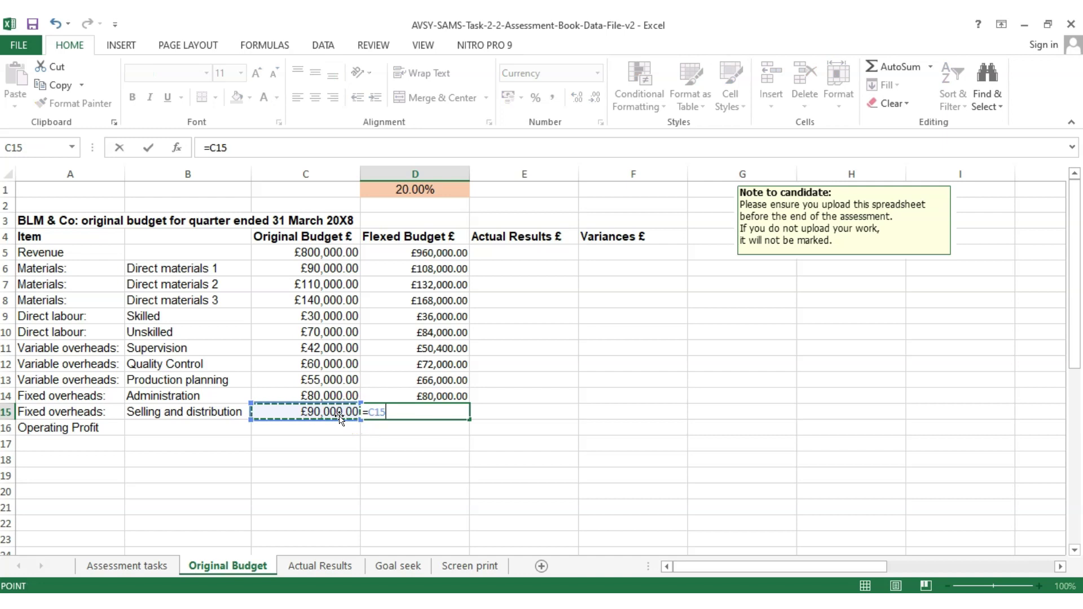
key(Return)
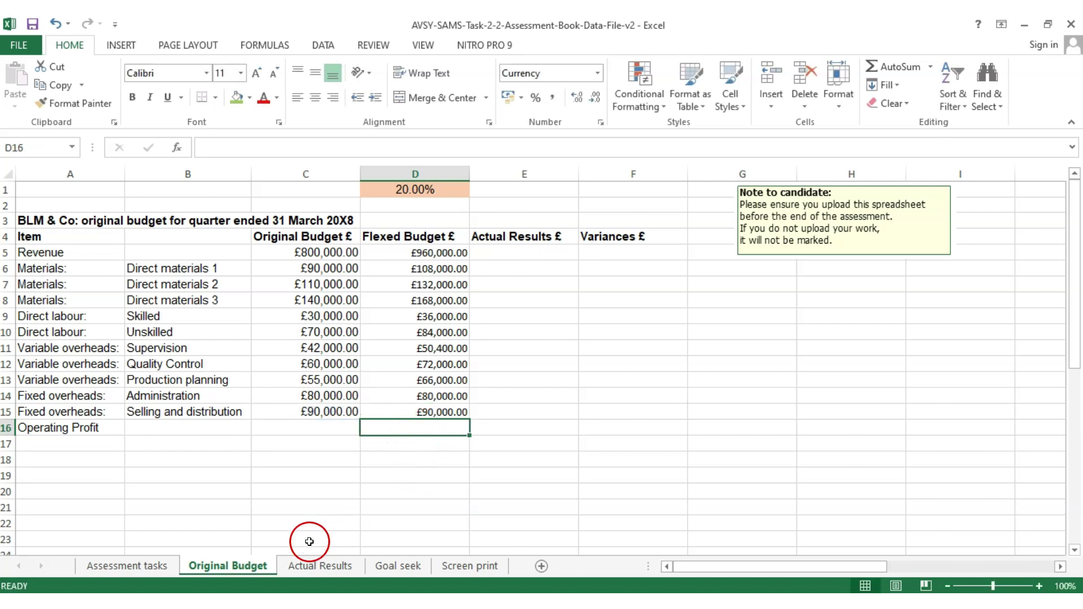
Step: In the Assessment tasks worksheet, fill the Column D flexed budget instruction with green and review the Column E instruction
click(170, 564)
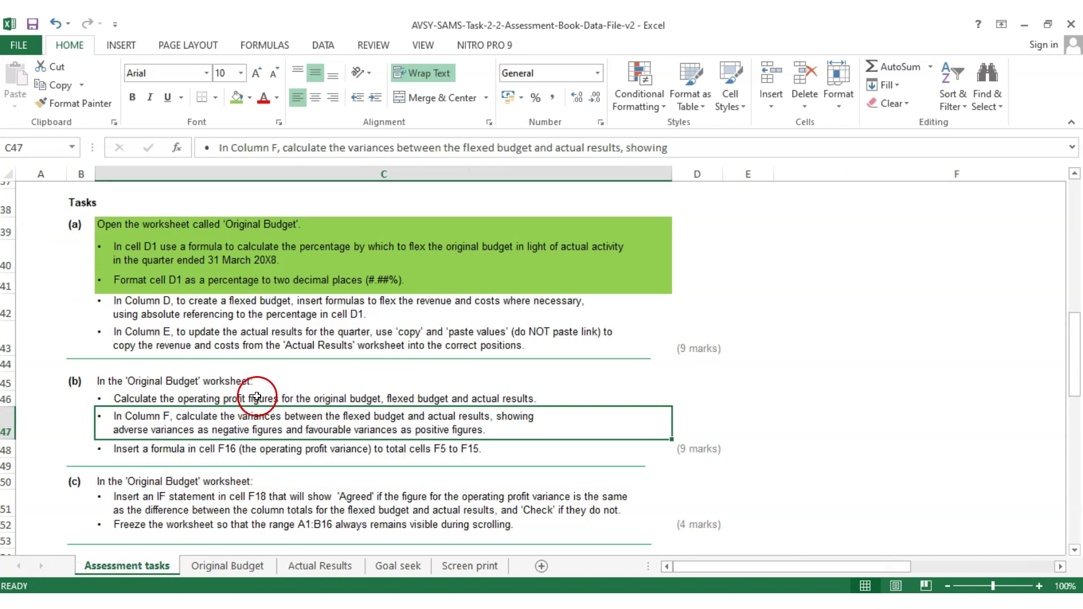
click(189, 315)
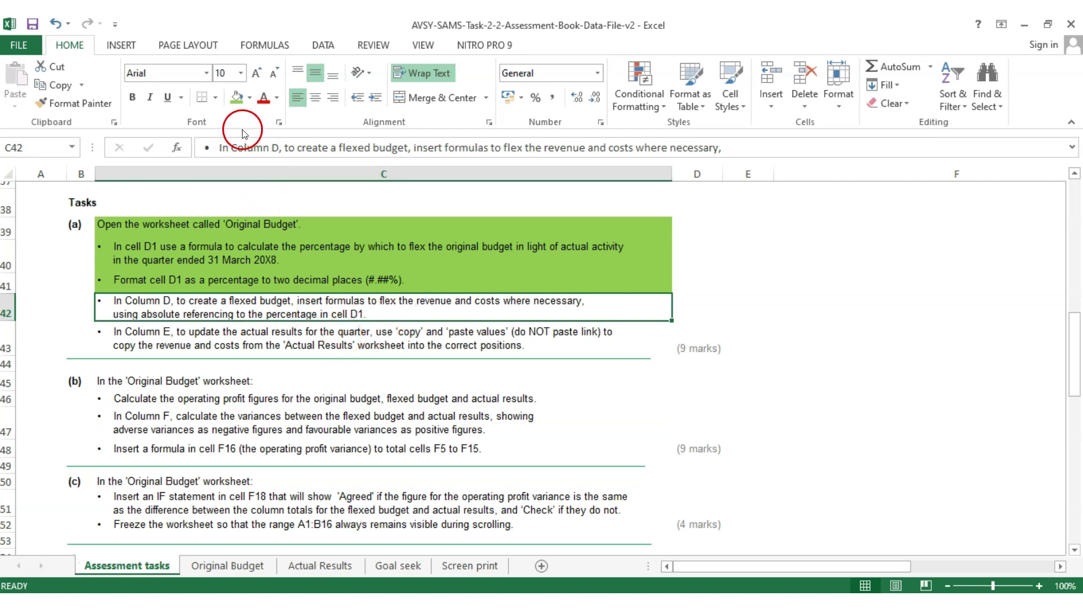
click(237, 97)
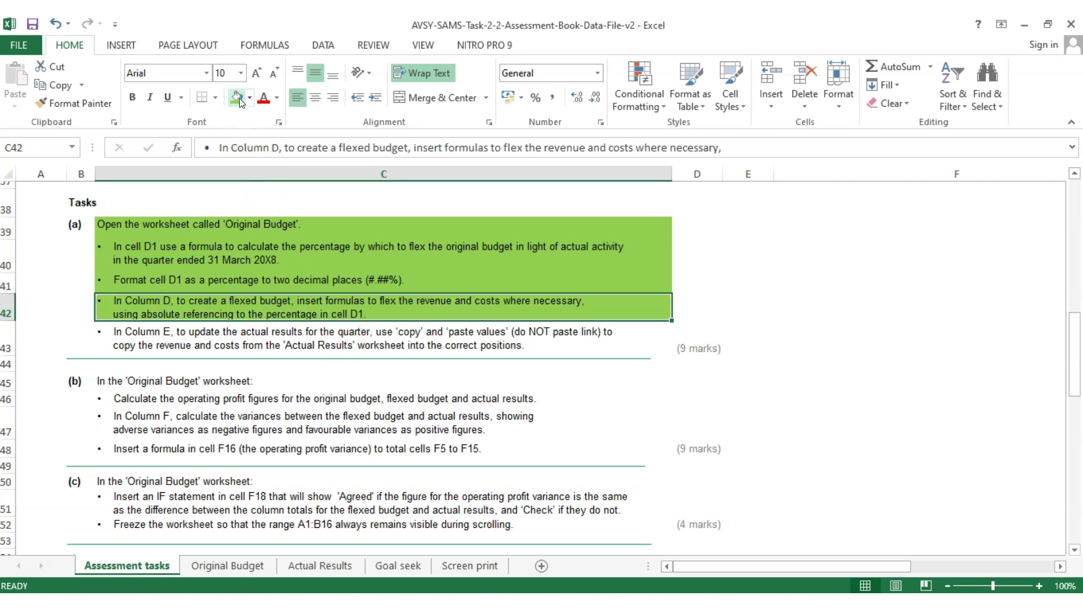
click(157, 343)
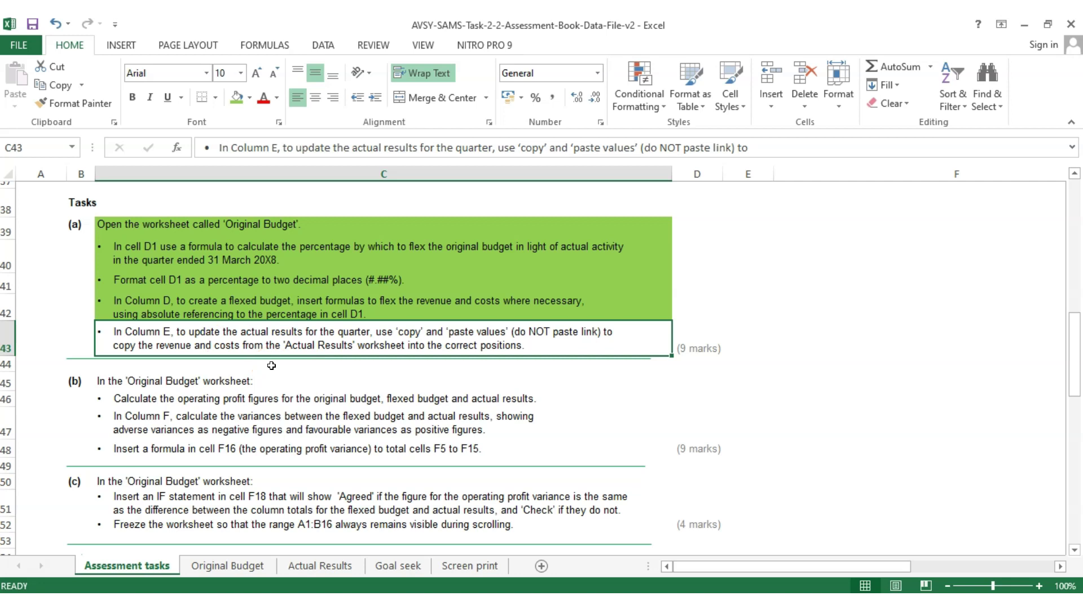
Step: Copy the revenue and cost figures C5:C15 from the Actual Results worksheet and paste them into E5:E15 of Original Budget
click(237, 565)
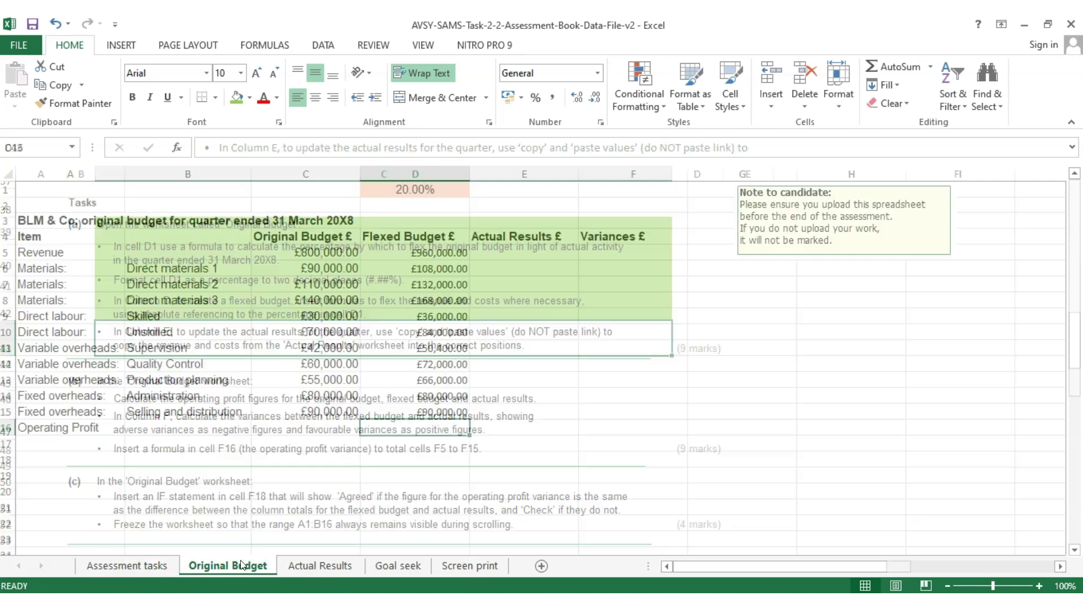
drag(495, 251, 503, 410)
click(334, 566)
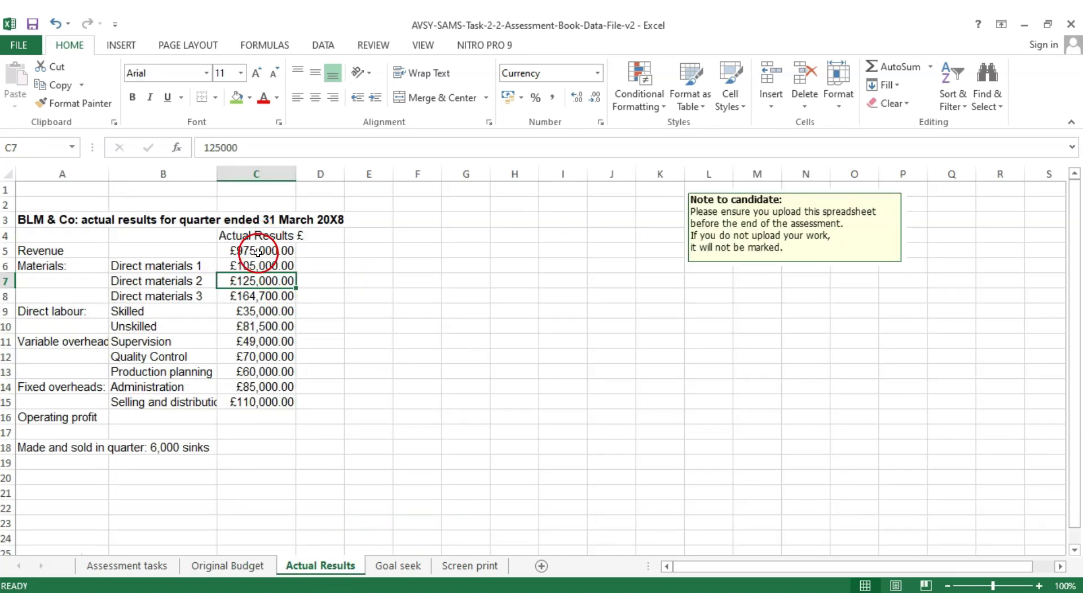
drag(259, 251, 246, 397)
key(ctrl+c)
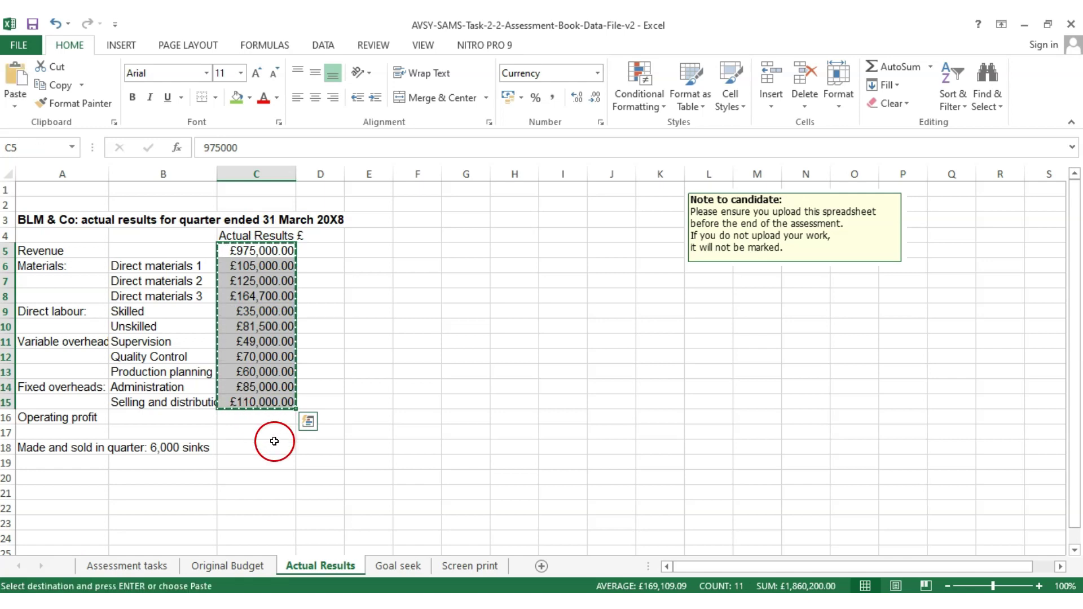
click(201, 565)
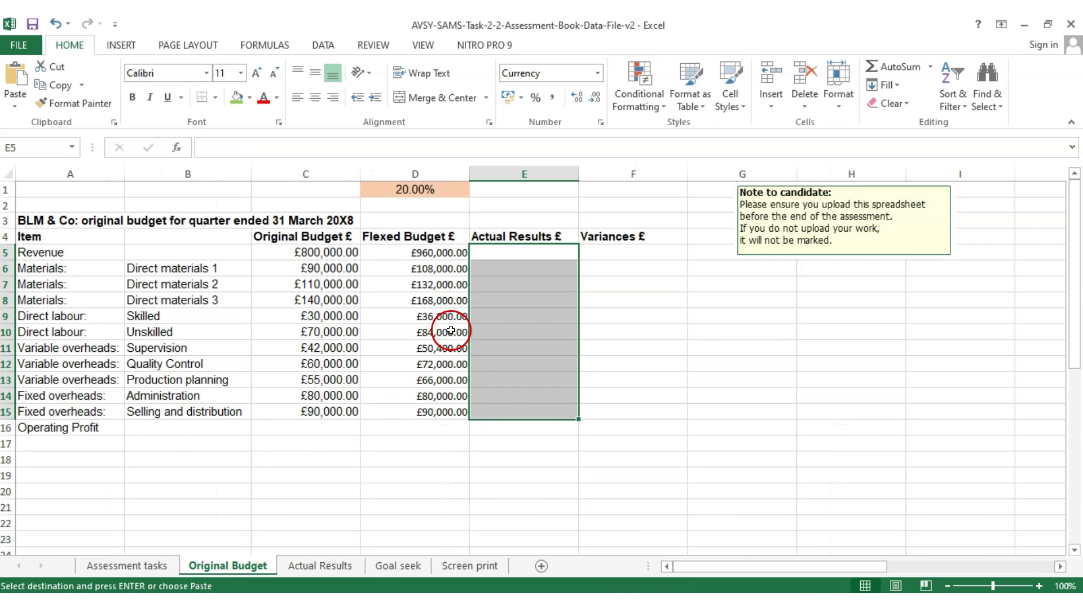
click(698, 290)
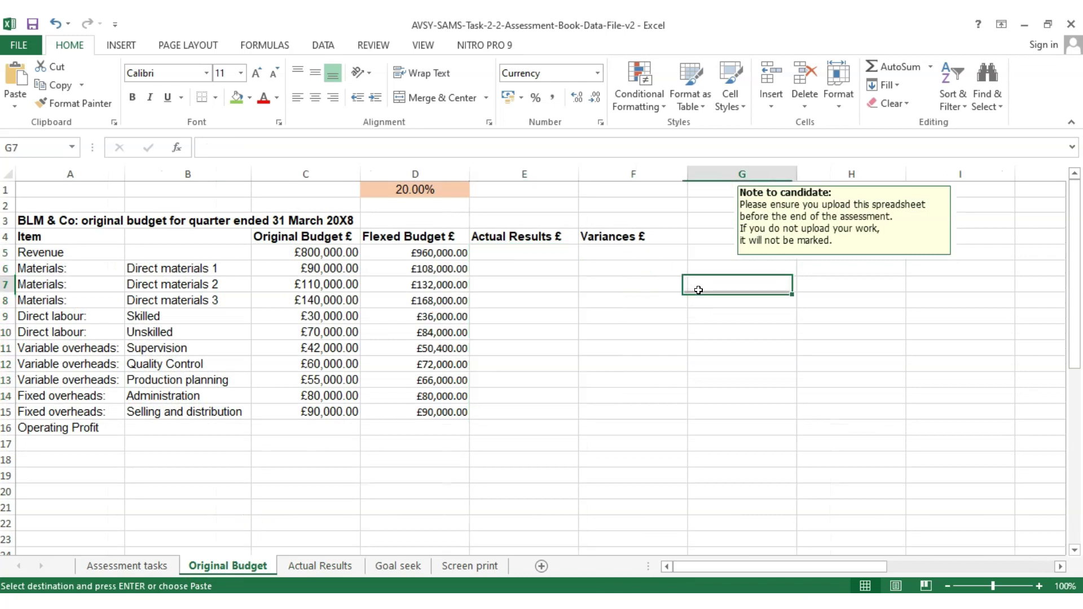
click(548, 255)
key(ctrl+v)
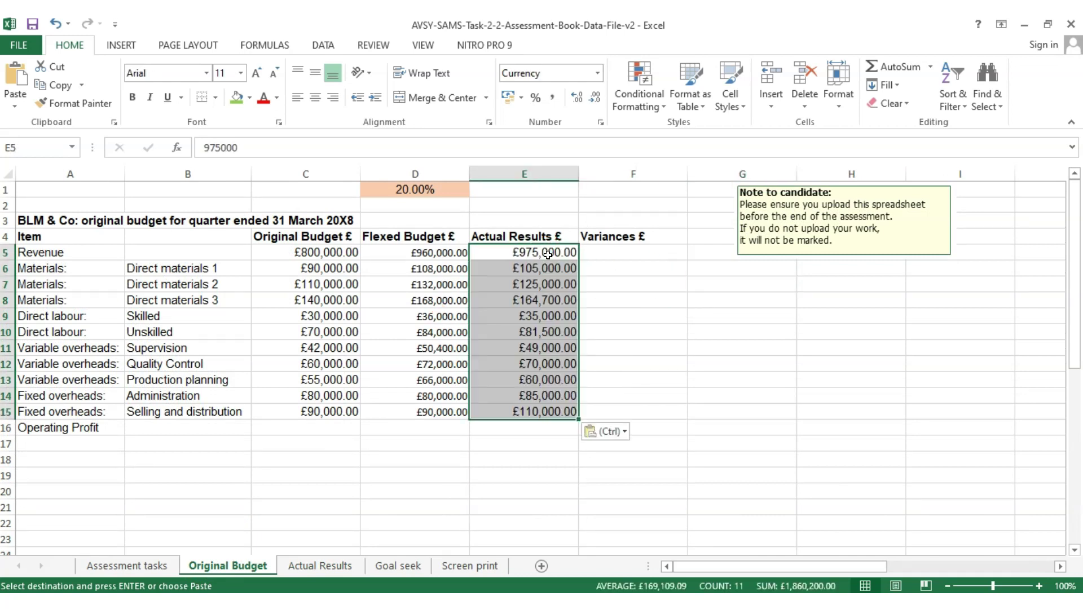
click(634, 347)
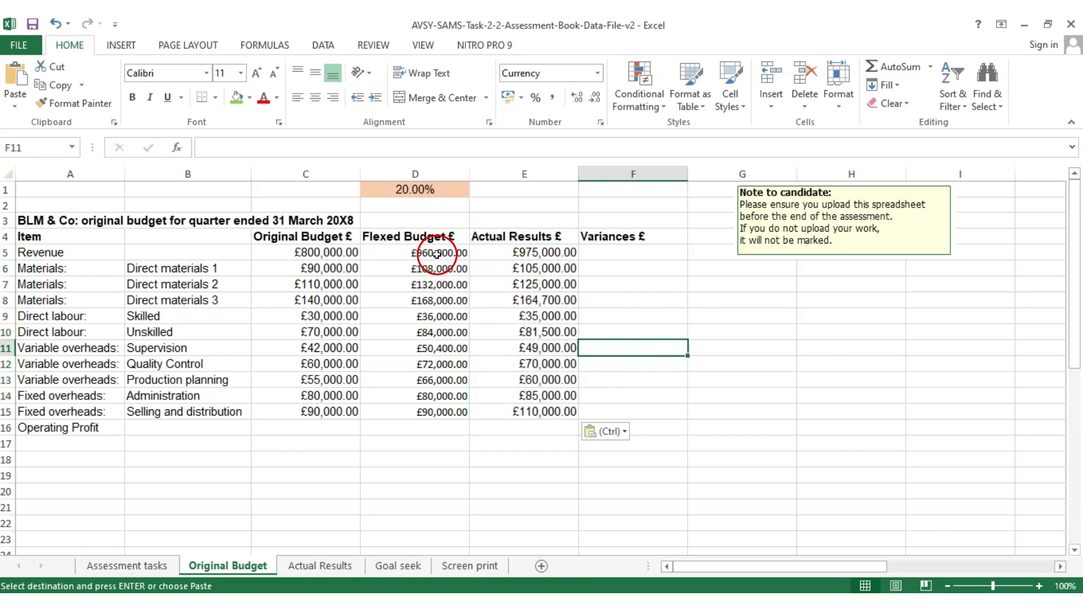
Step: Compare the flexed budget with the actual results for revenue, Direct materials 1 and Direct materials 2
click(418, 253)
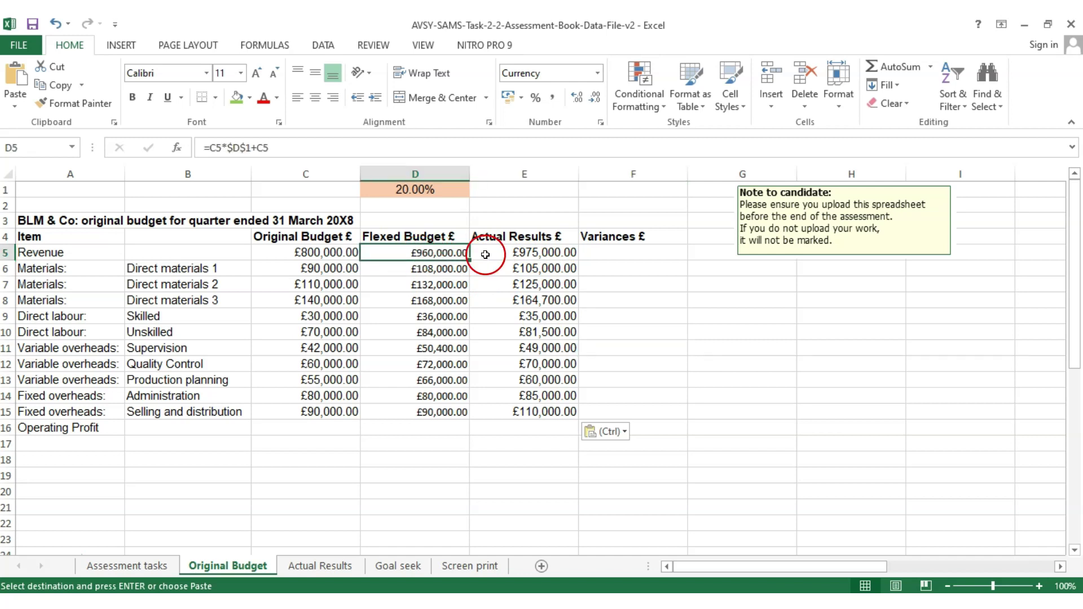
click(524, 250)
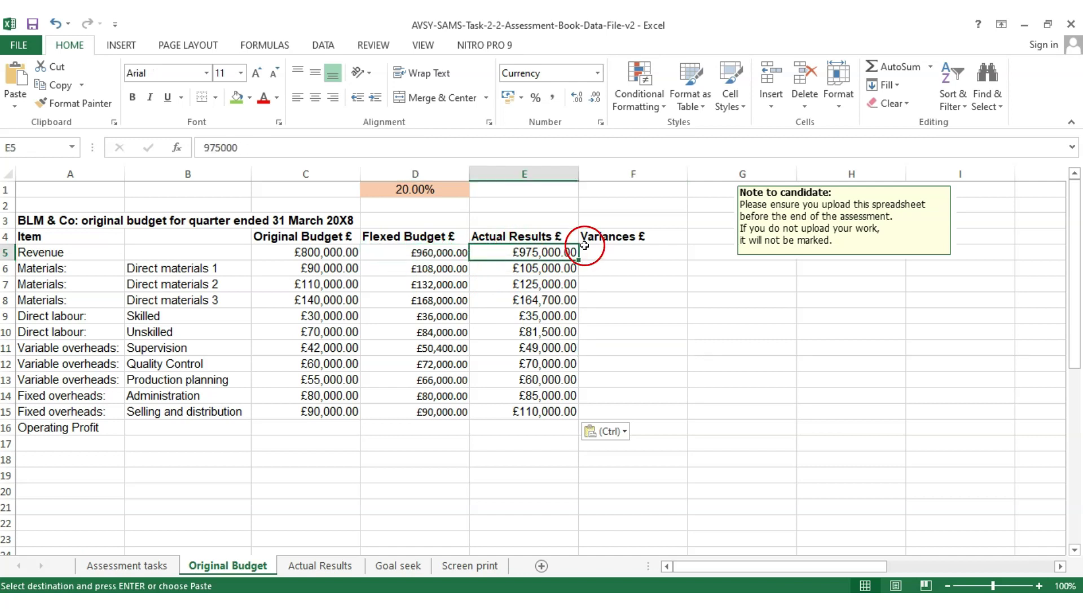
click(620, 248)
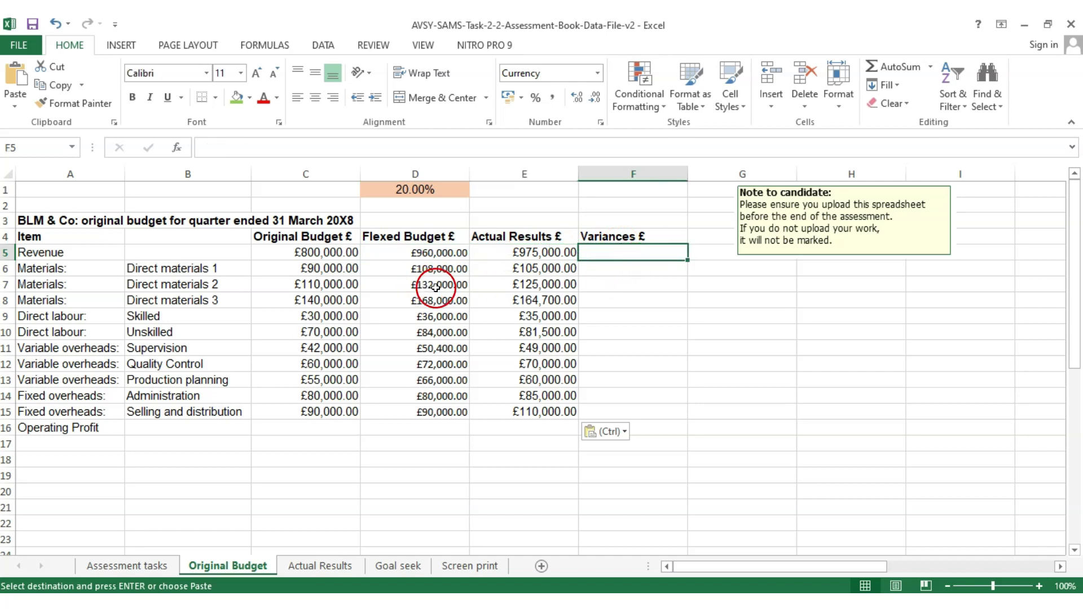
click(447, 268)
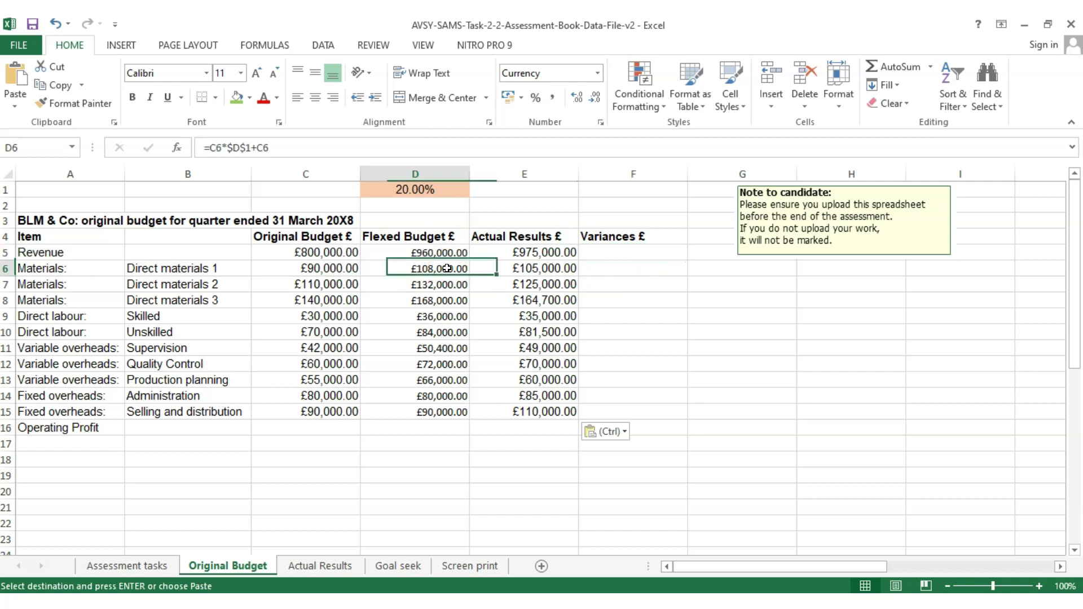
click(537, 265)
click(620, 268)
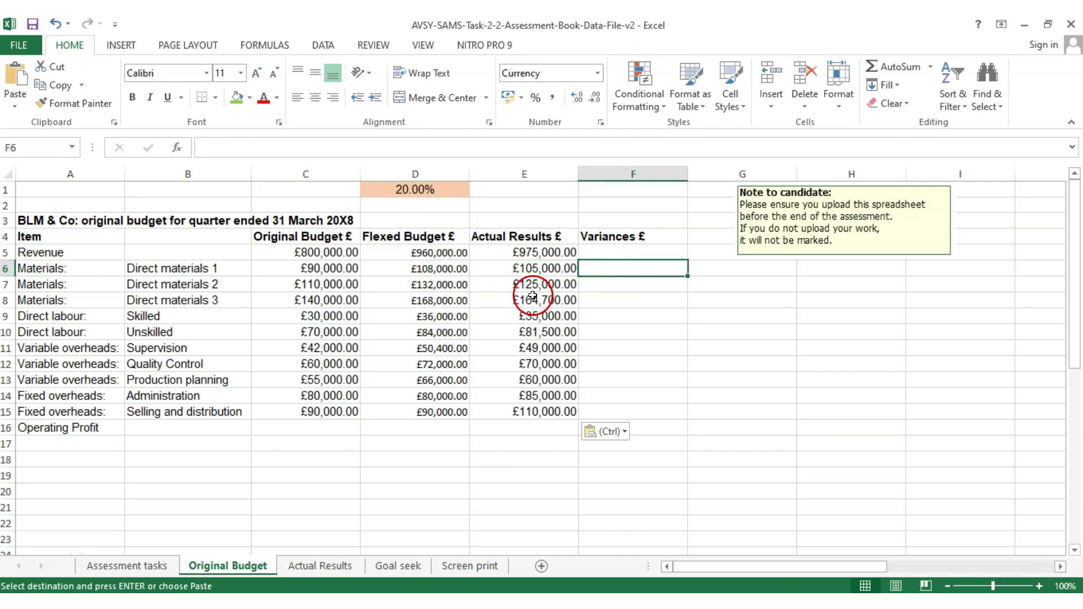
click(421, 287)
click(527, 283)
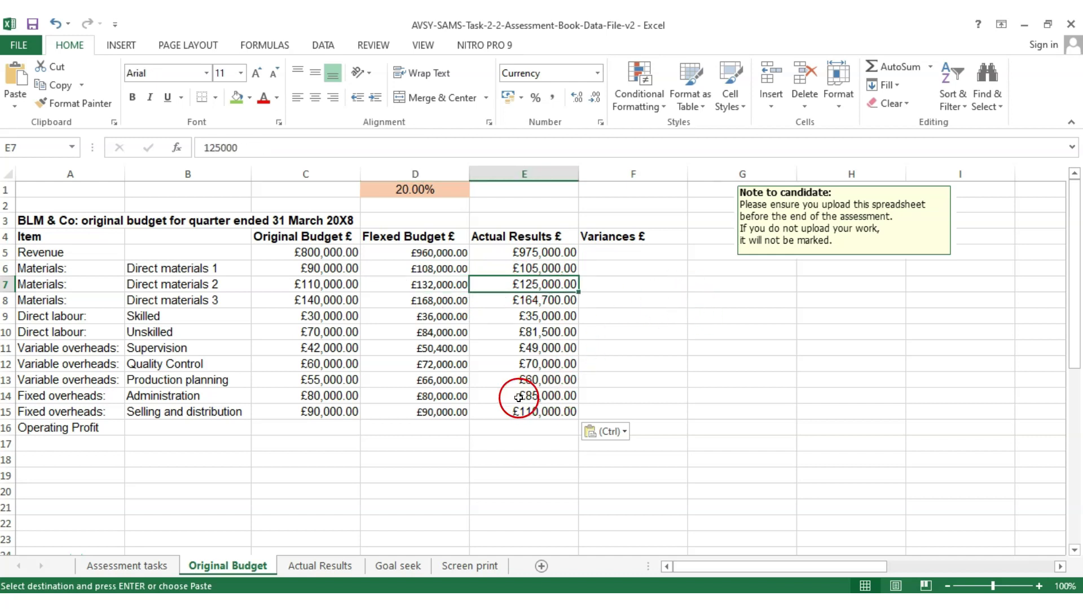
Step: Compare the flexed budget with the actual result for the Administration fixed overhead
click(438, 397)
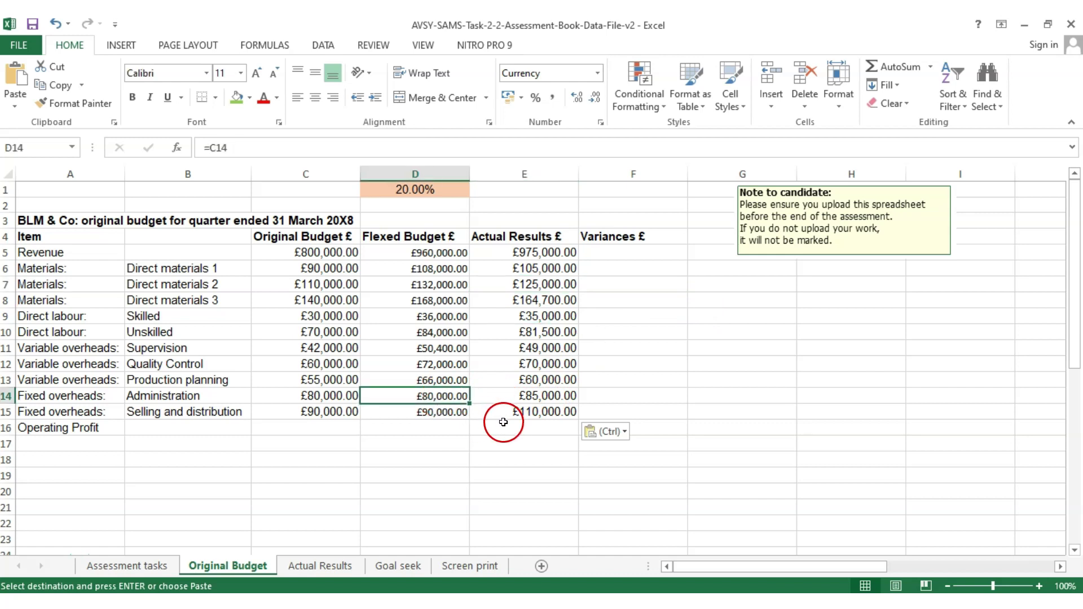
click(536, 395)
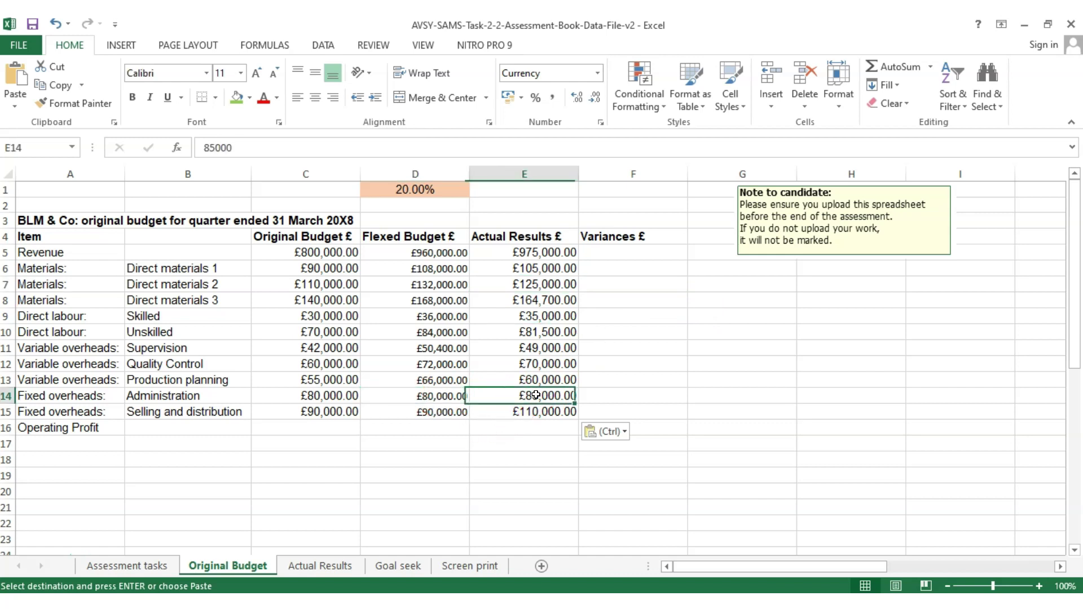
click(649, 393)
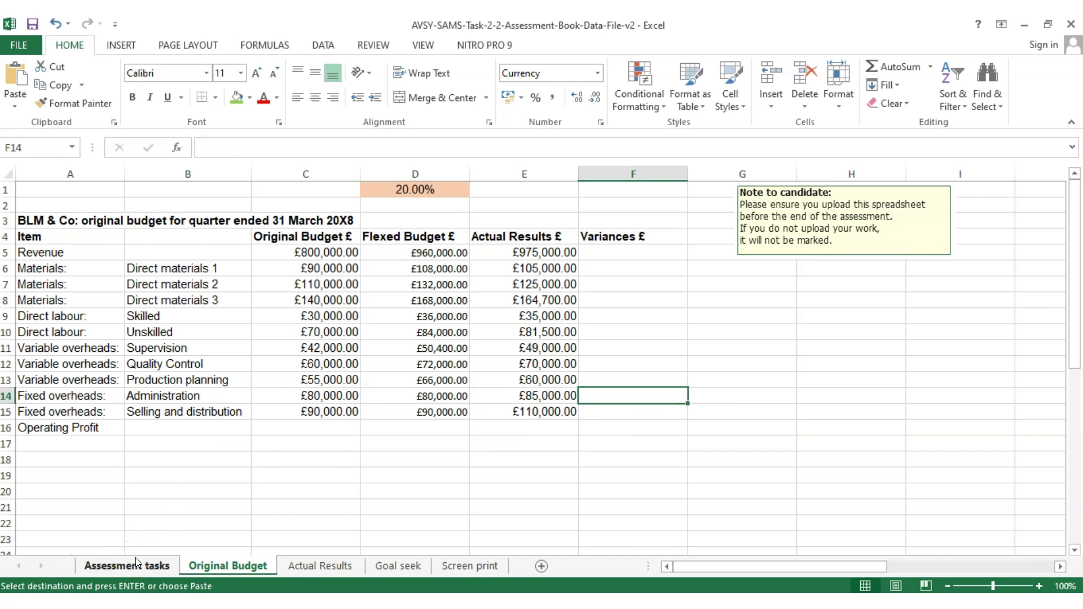
Step: In the Assessment tasks worksheet, fill the Column E actual results instruction in C43 with green
click(127, 566)
click(236, 382)
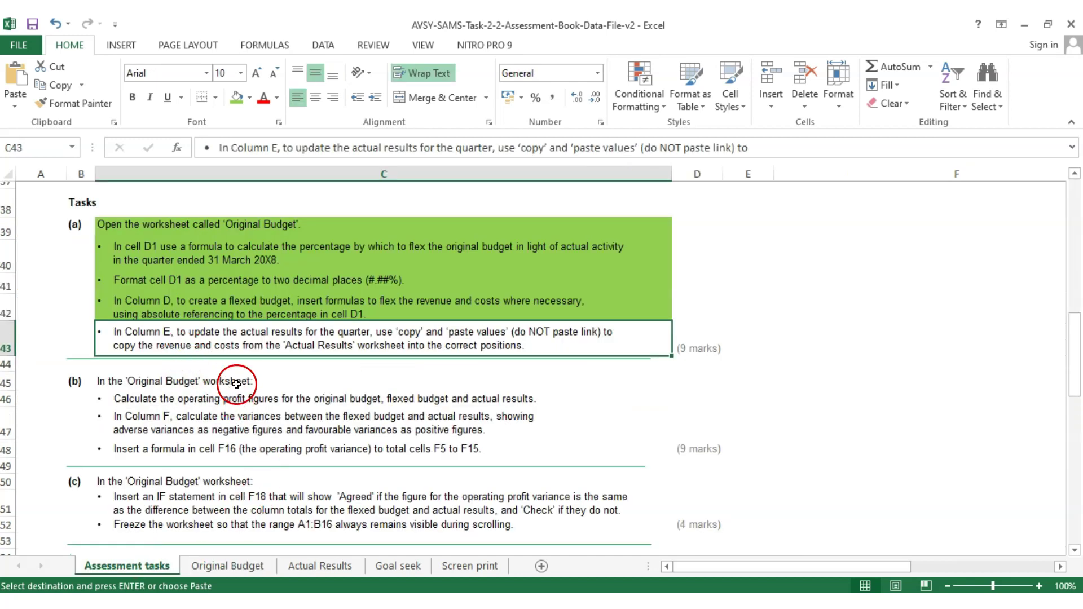
click(200, 334)
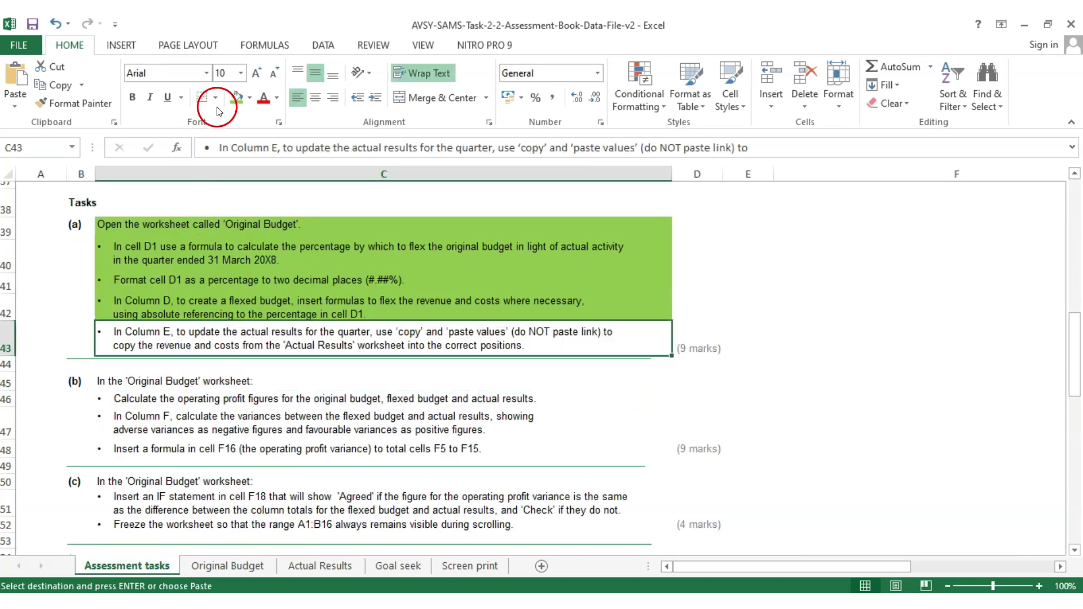
click(237, 97)
Step: Fill the part (a) marks cell D43 with yellow
click(703, 344)
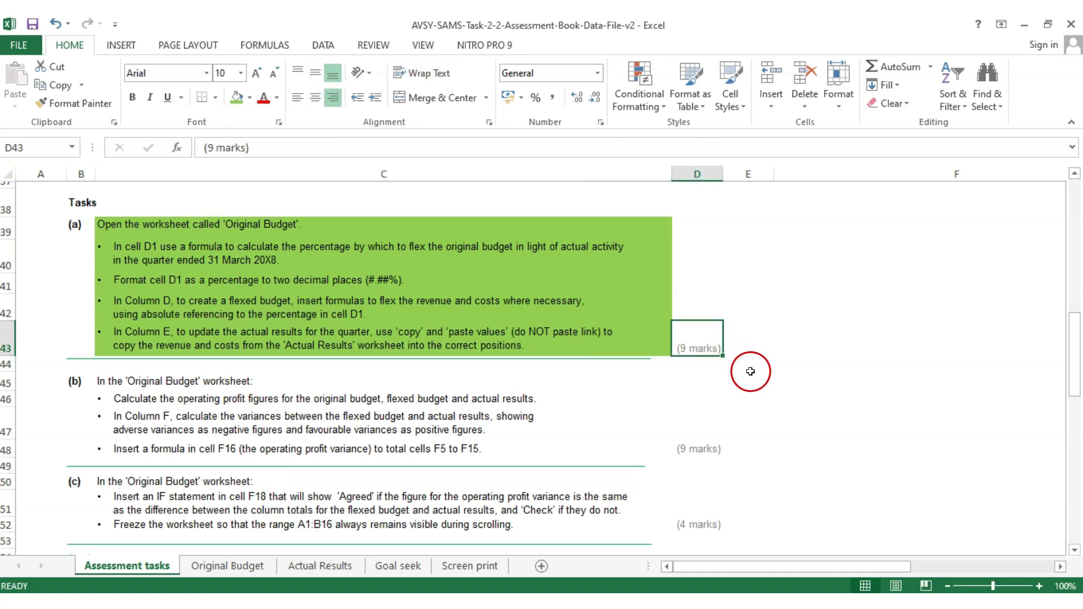
click(277, 98)
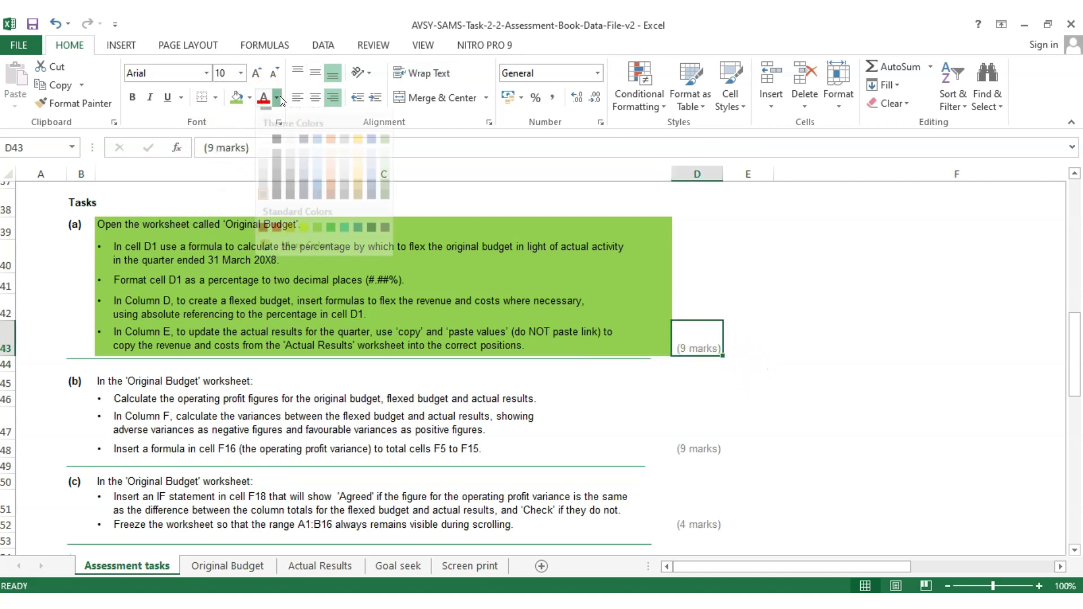
click(249, 98)
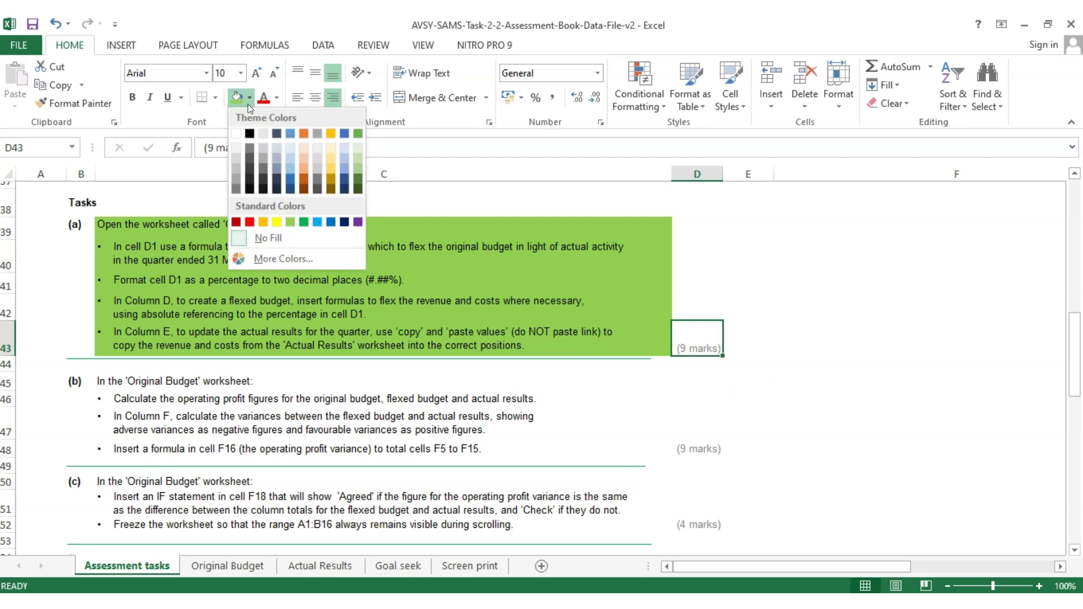
click(276, 221)
Step: Review the part (b) instructions on calculating the operating profit figures and the Column F variances
click(671, 402)
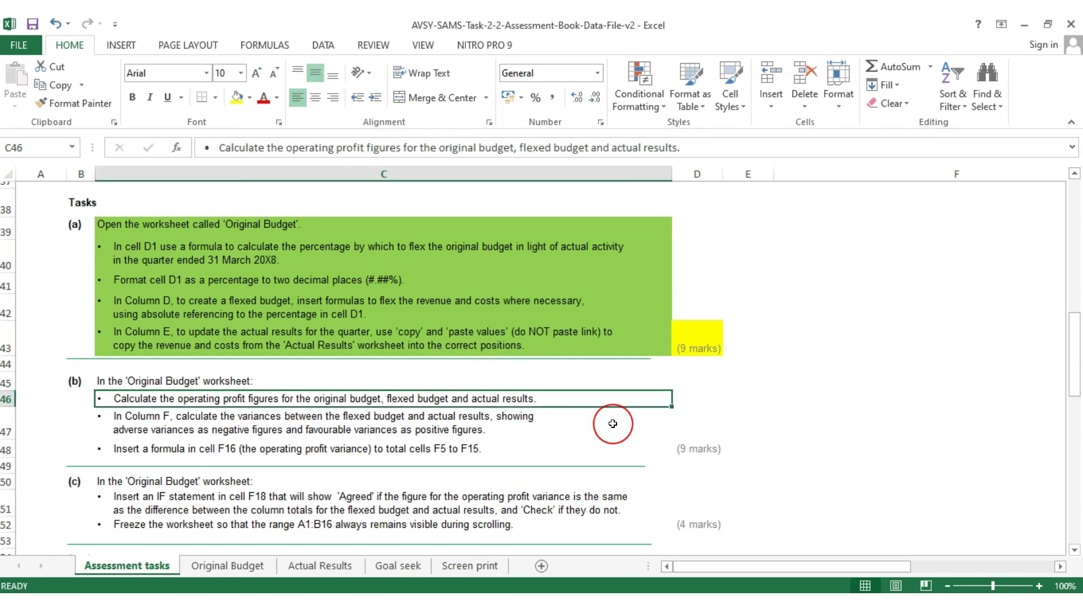
scroll(614, 424, down, 1)
click(216, 567)
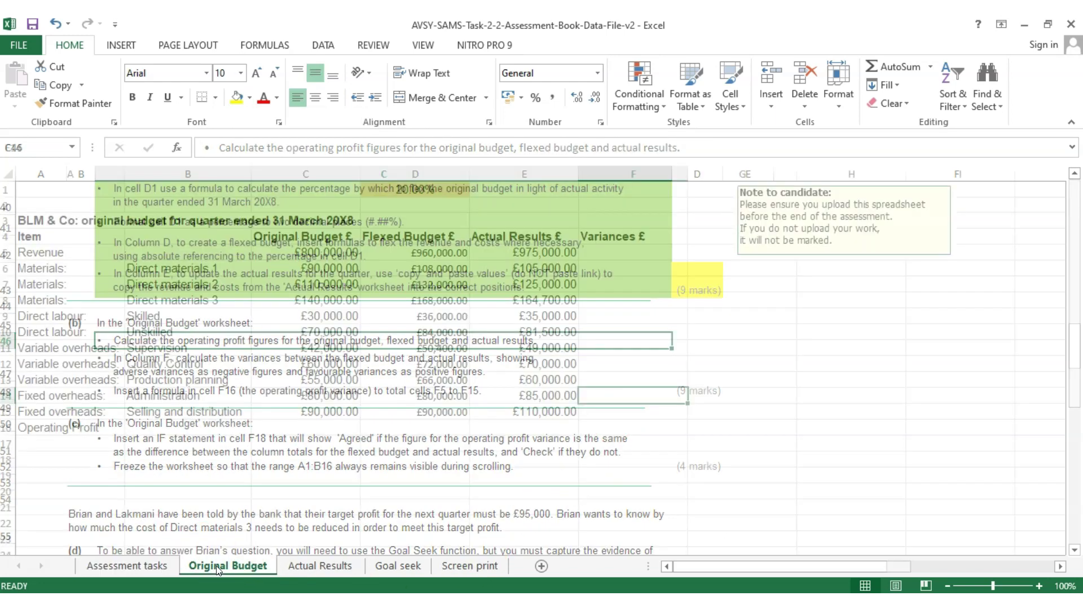
click(161, 565)
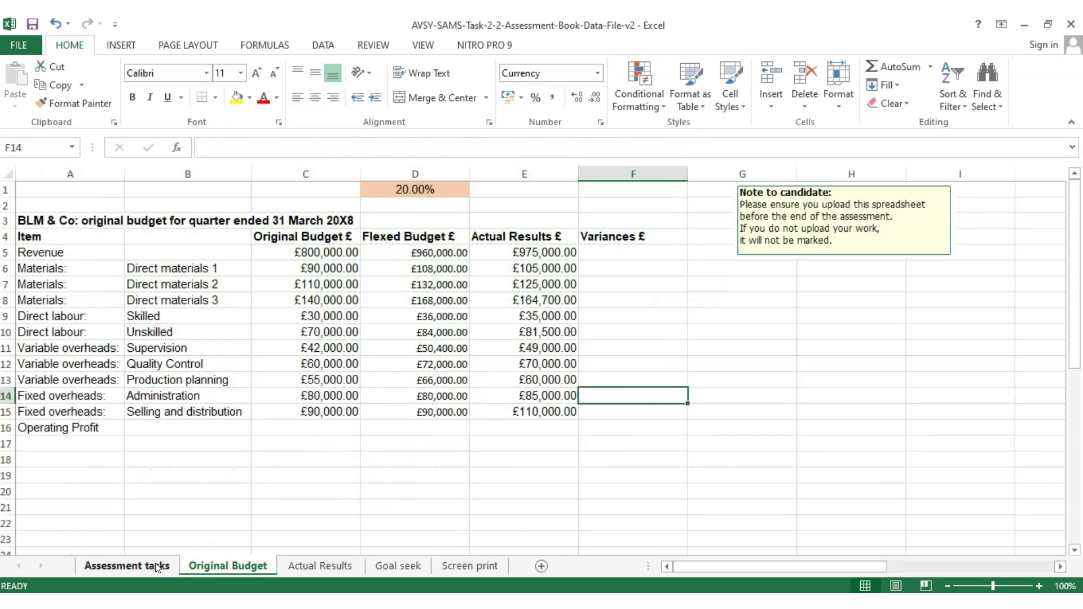
click(162, 325)
click(163, 353)
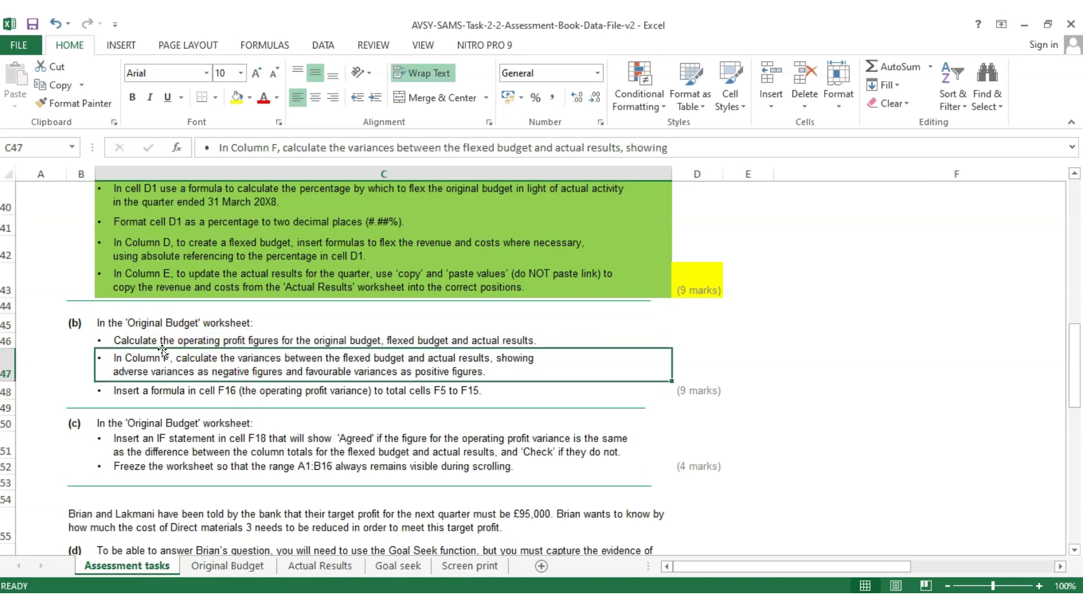
click(167, 339)
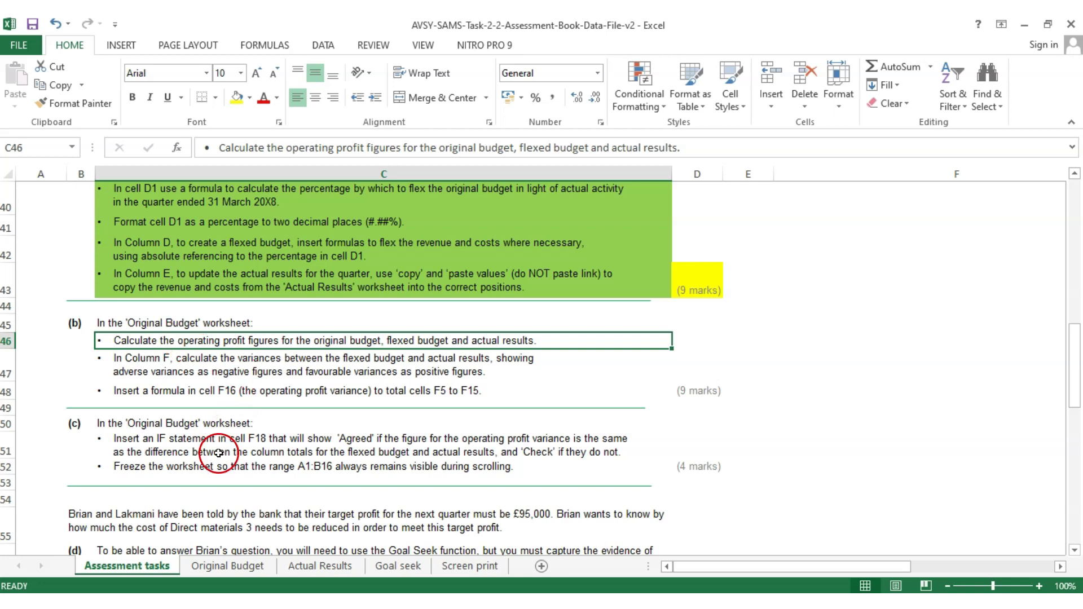
Step: In Original Budget, look over the Operating Profit cells C16, D16 and E16 for the original, flexed and actual columns
click(226, 566)
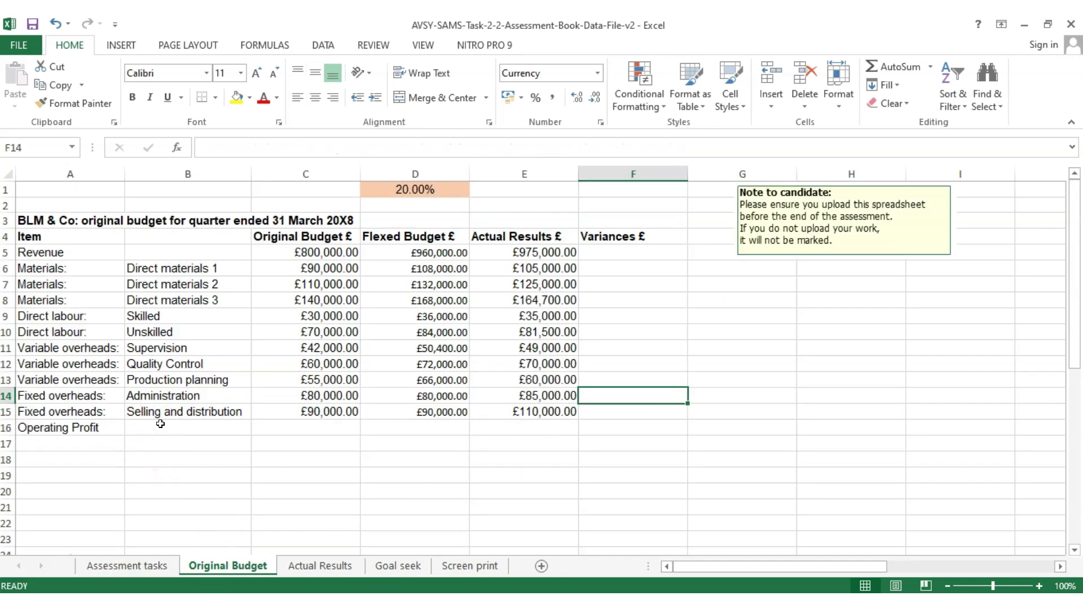
click(133, 426)
click(323, 427)
click(405, 424)
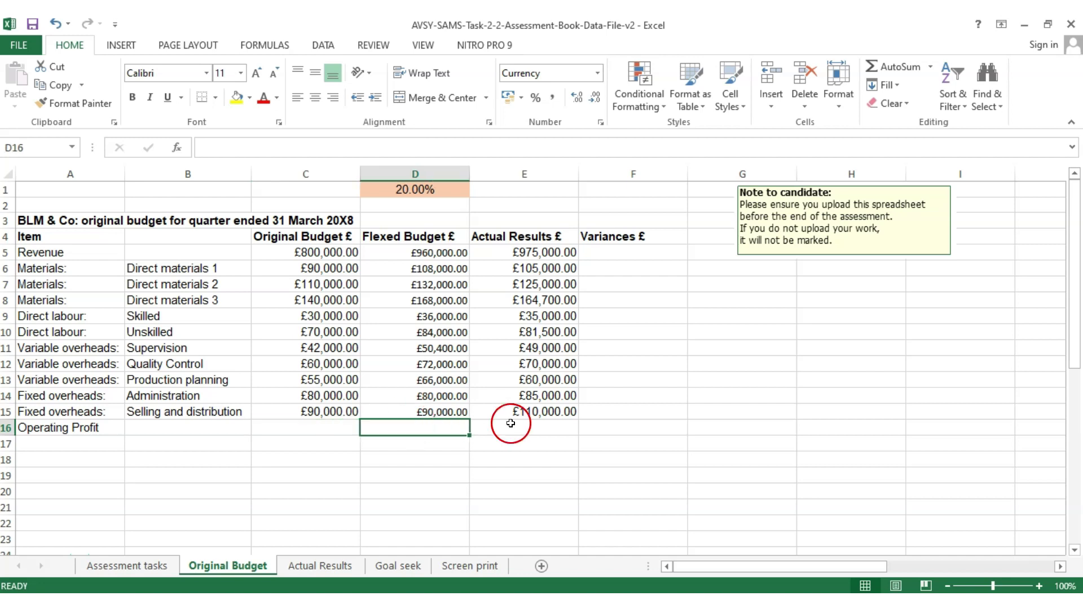
click(526, 425)
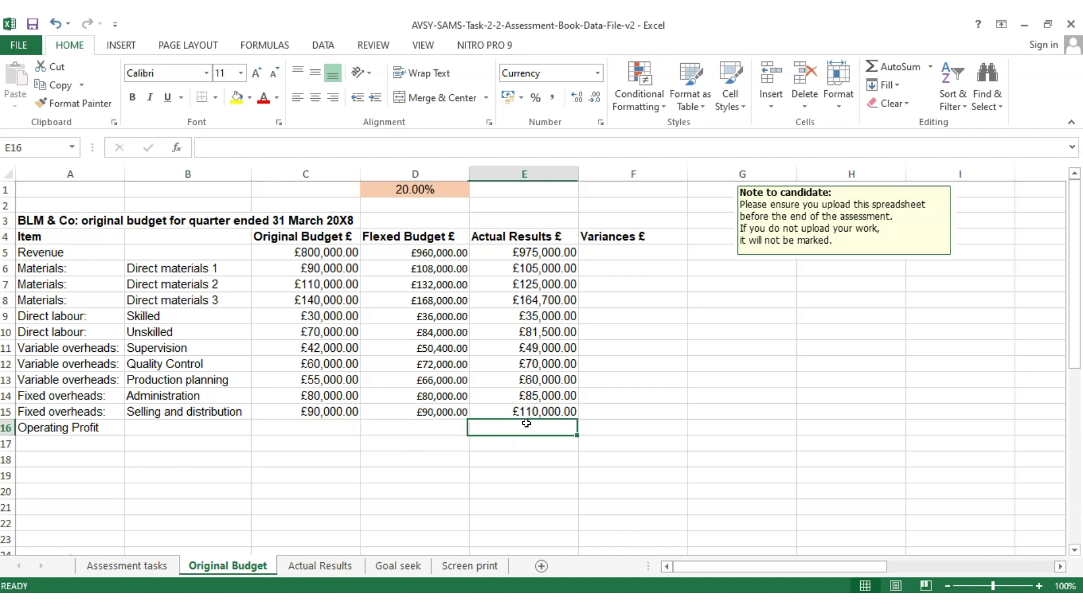
Step: Calculate the original budget's operating profit in C16 with =C5-(SUM(C6:C15)), accepting the proposed bracket correction
click(294, 426)
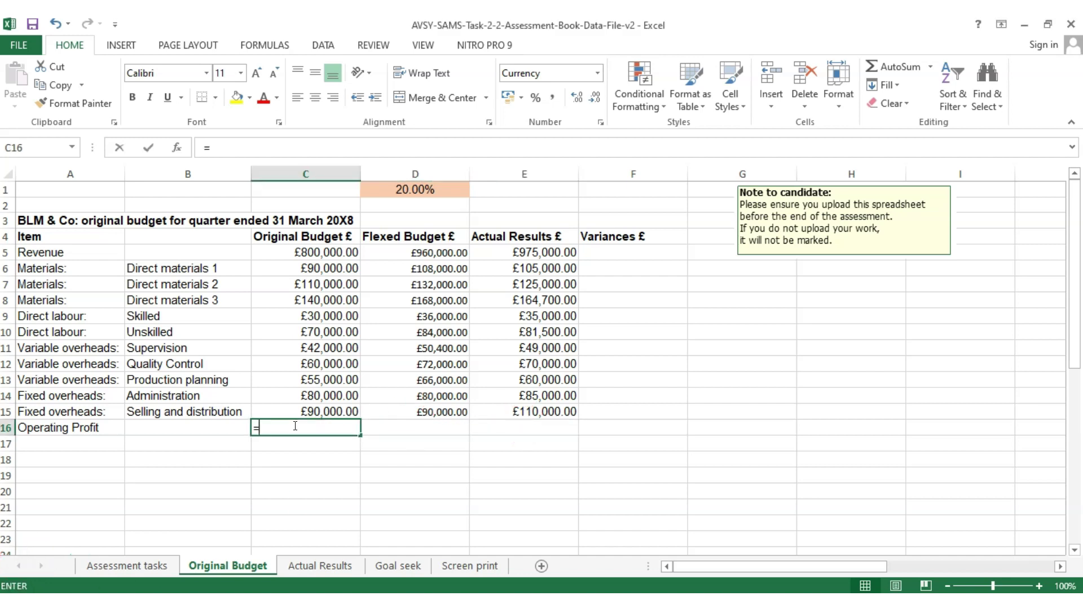
text(=)
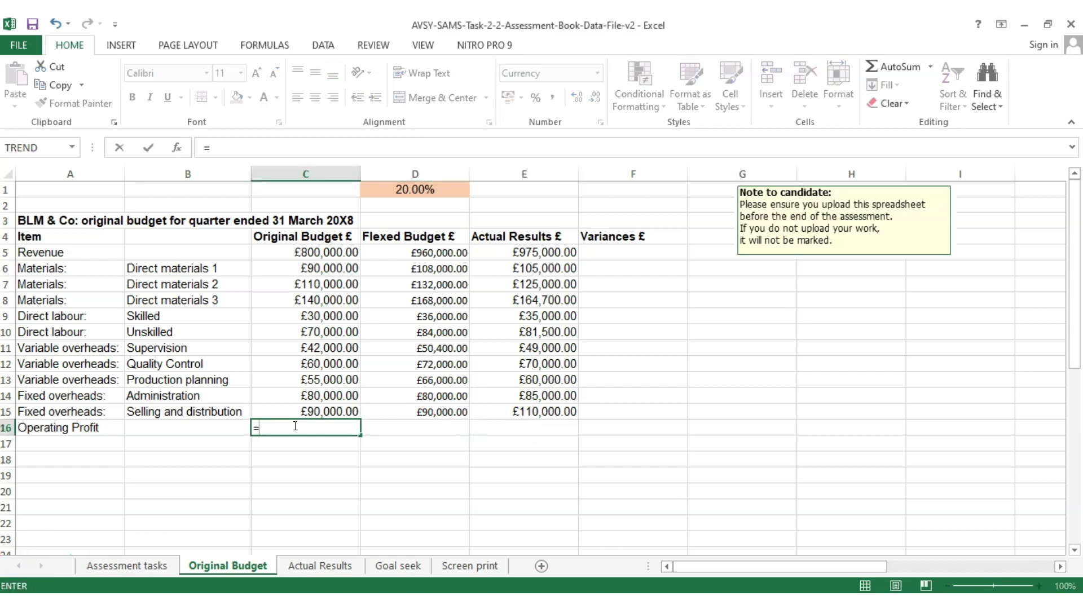
click(314, 254)
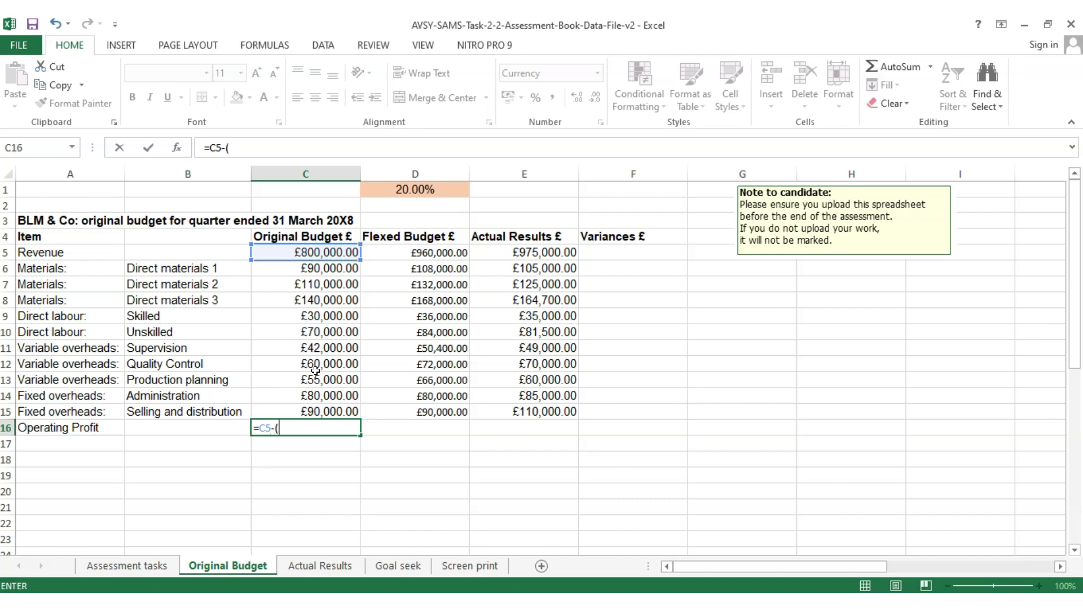
text(um)
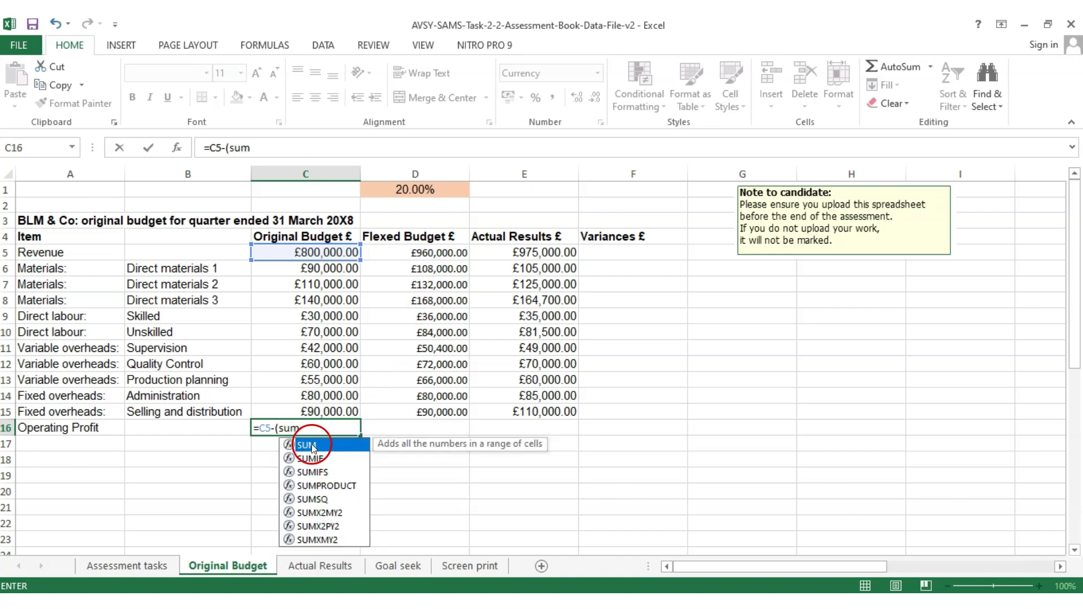
double_click(312, 447)
drag(310, 268, 311, 408)
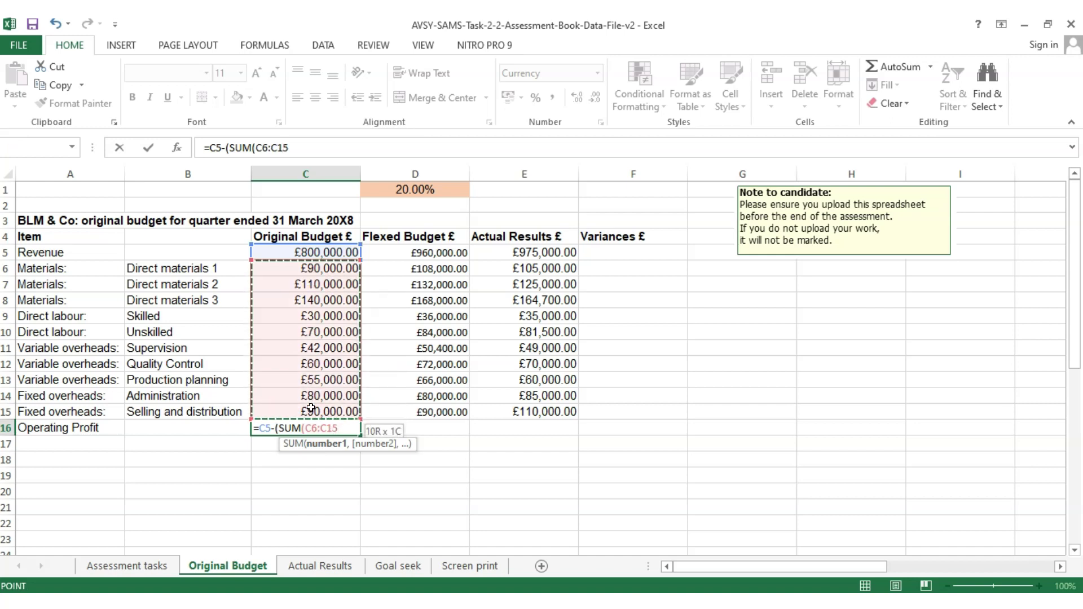
text())
key(Return)
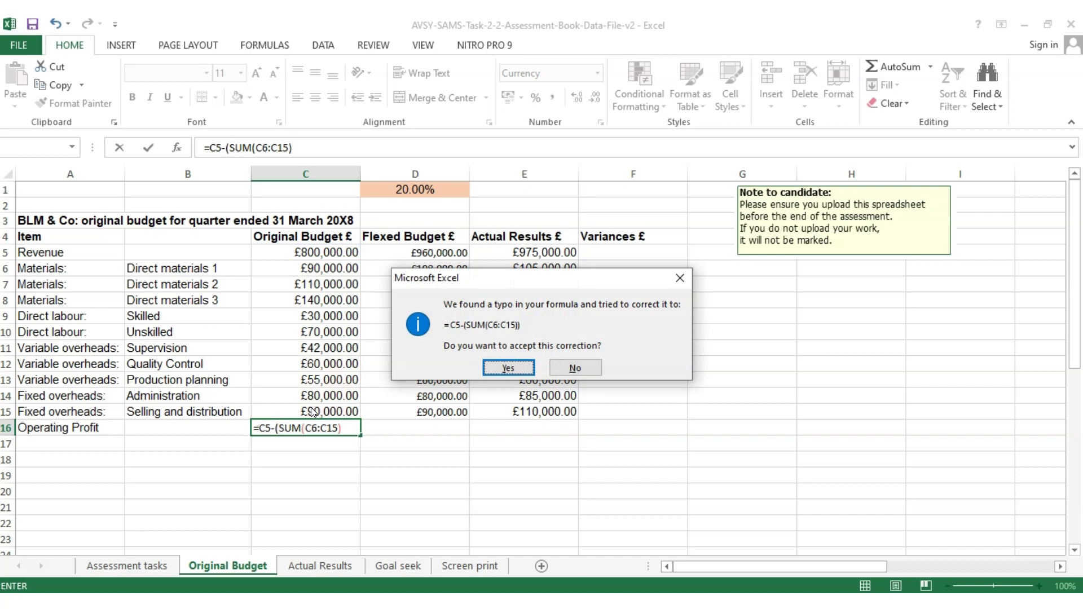
key(Return)
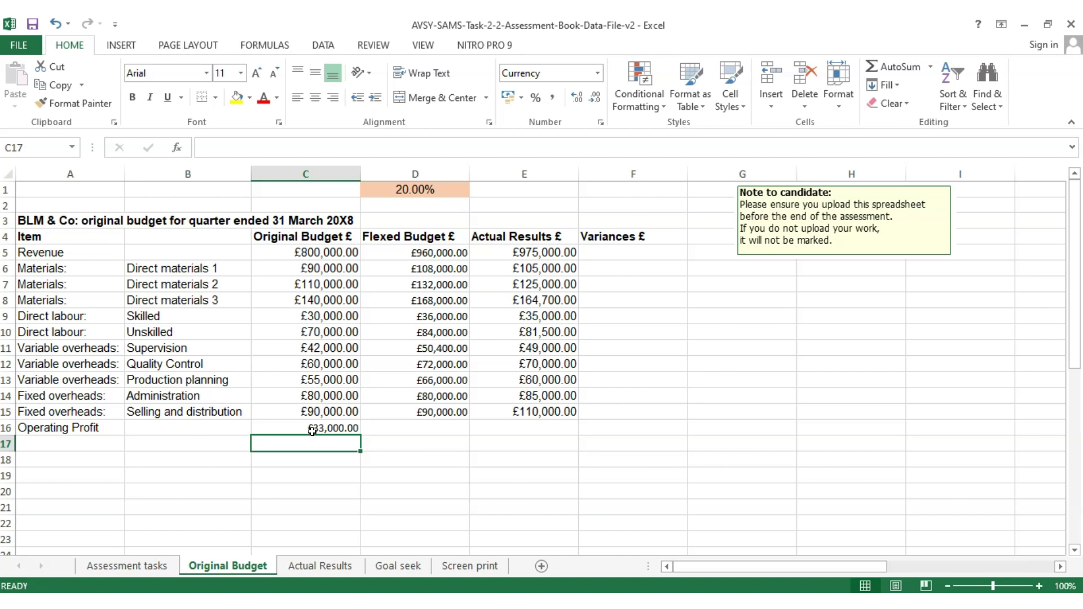
Step: Check the operating profit formula in C16 and fill it across to D16 and E16
click(317, 430)
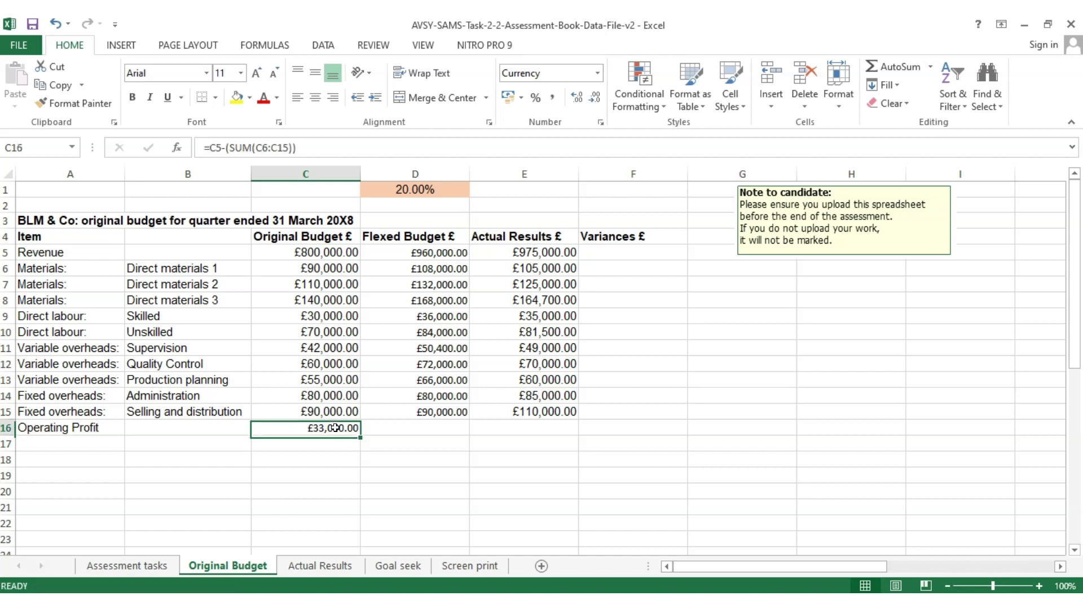
click(305, 151)
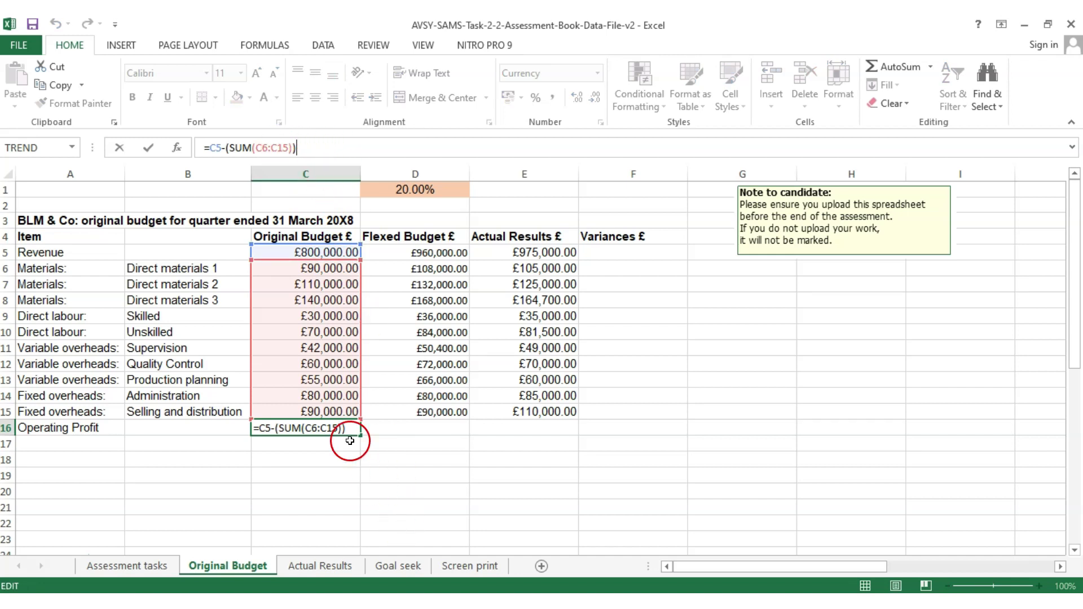
key(Return)
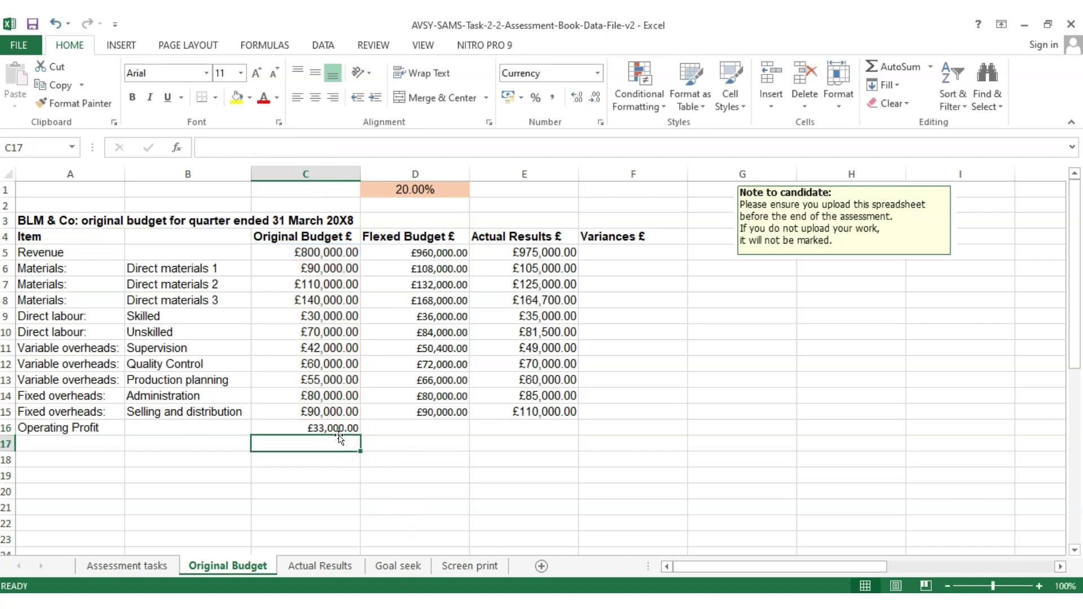
click(339, 426)
drag(360, 435, 531, 436)
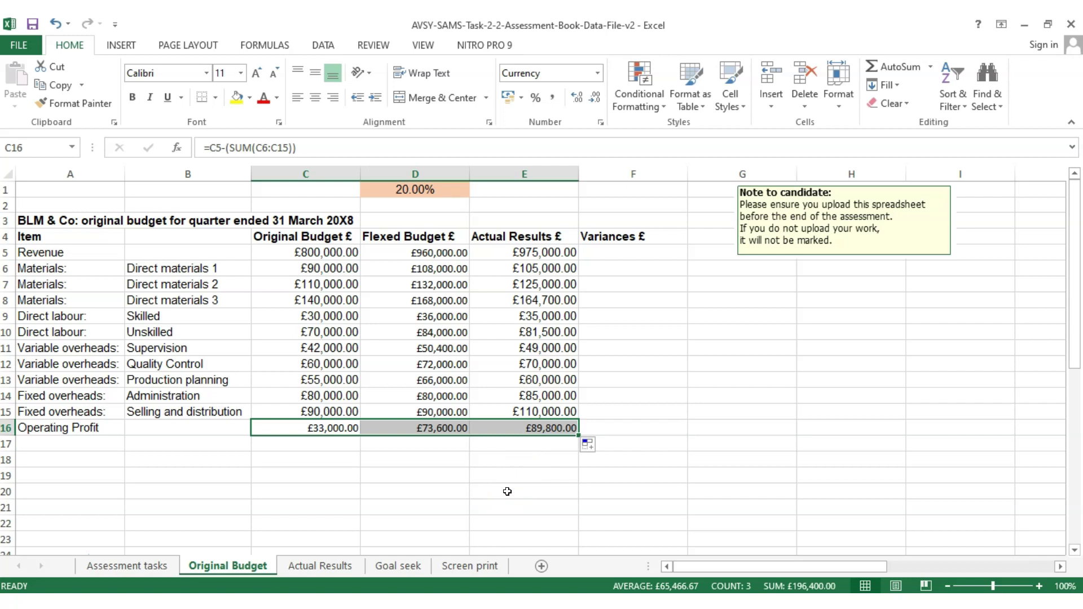
Step: In the Assessment tasks worksheet, fill the operating profit instruction in C46 with green
click(139, 567)
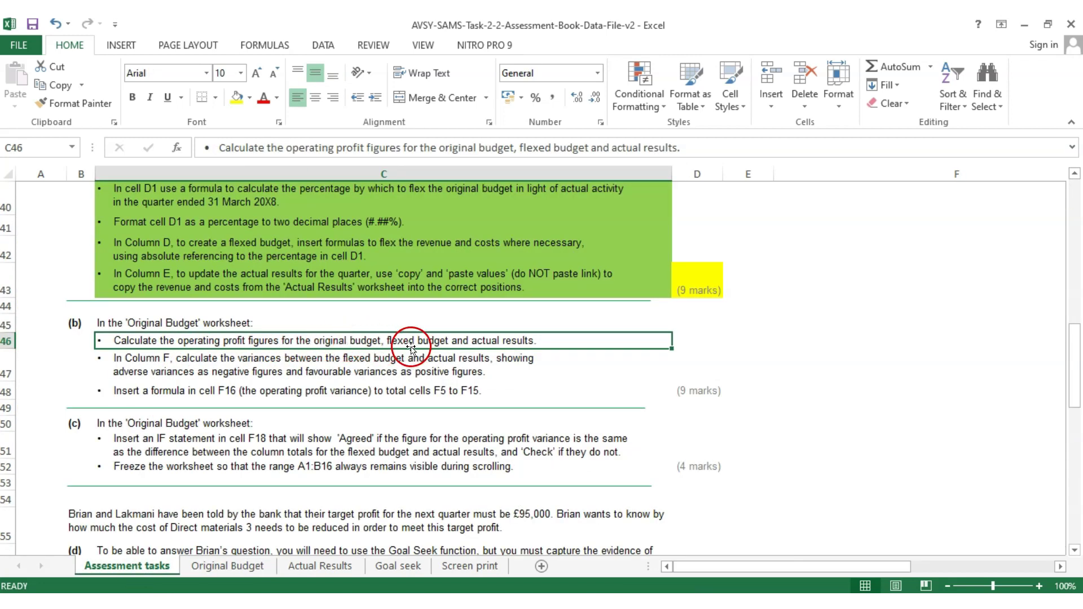
click(249, 98)
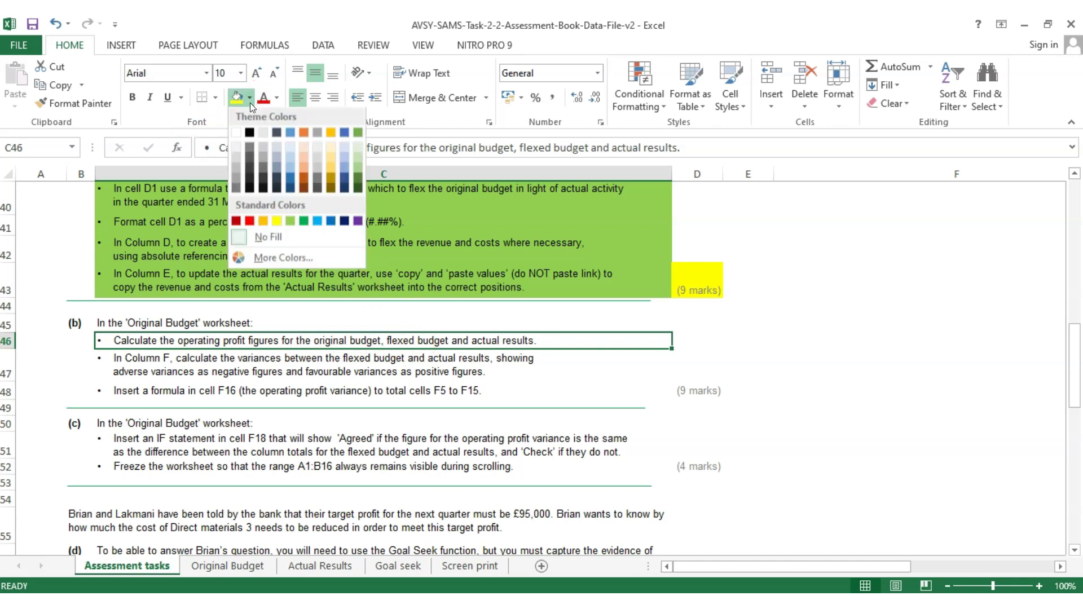
click(293, 222)
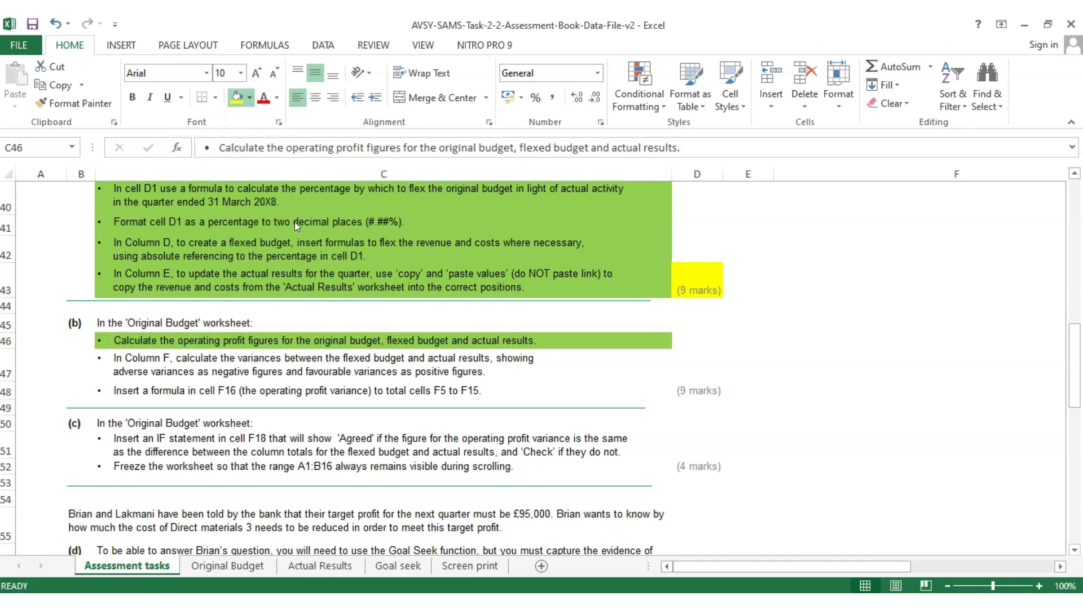
Step: Read the Column F variance instruction in C47, highlighting the wording on adverse variances as negative figures
click(287, 374)
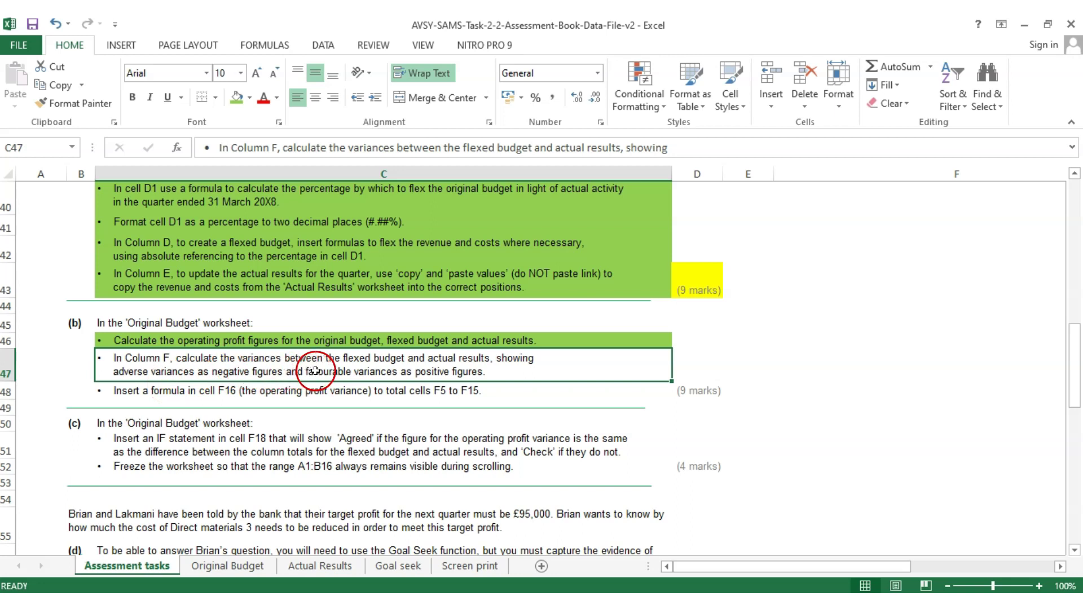
double_click(239, 372)
drag(248, 371, 198, 372)
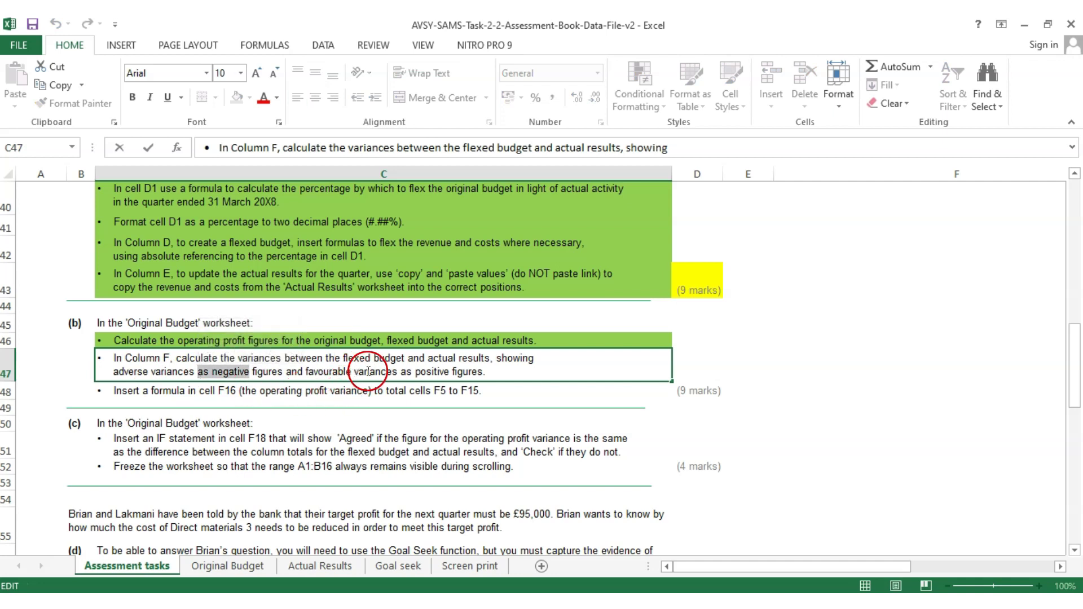
Step: In the Original Budget worksheet, calculate the revenue variance in F5 with =E5-D5
click(247, 565)
click(617, 251)
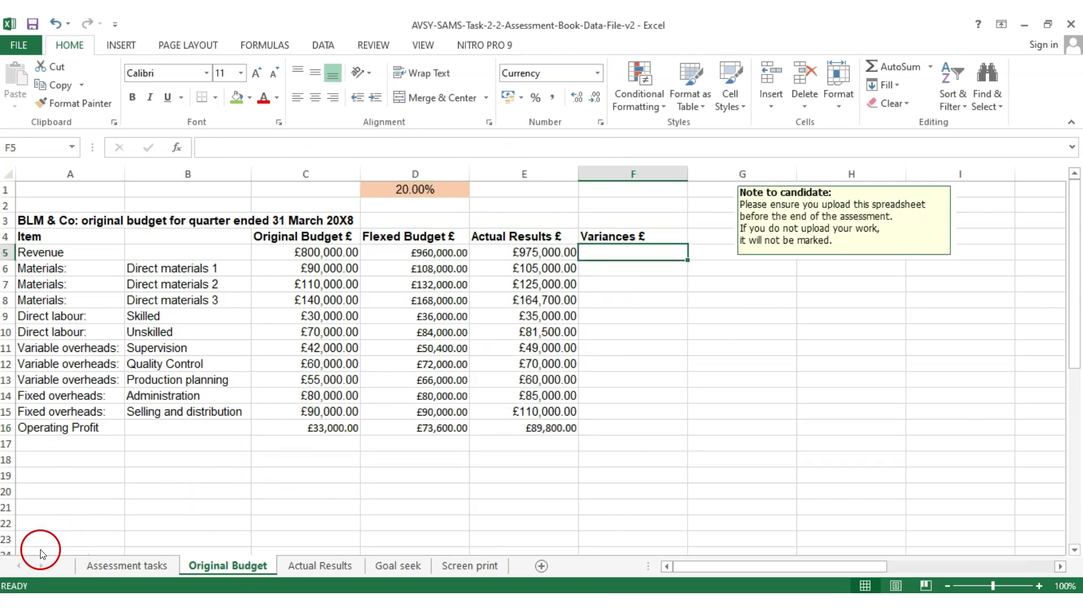
click(742, 395)
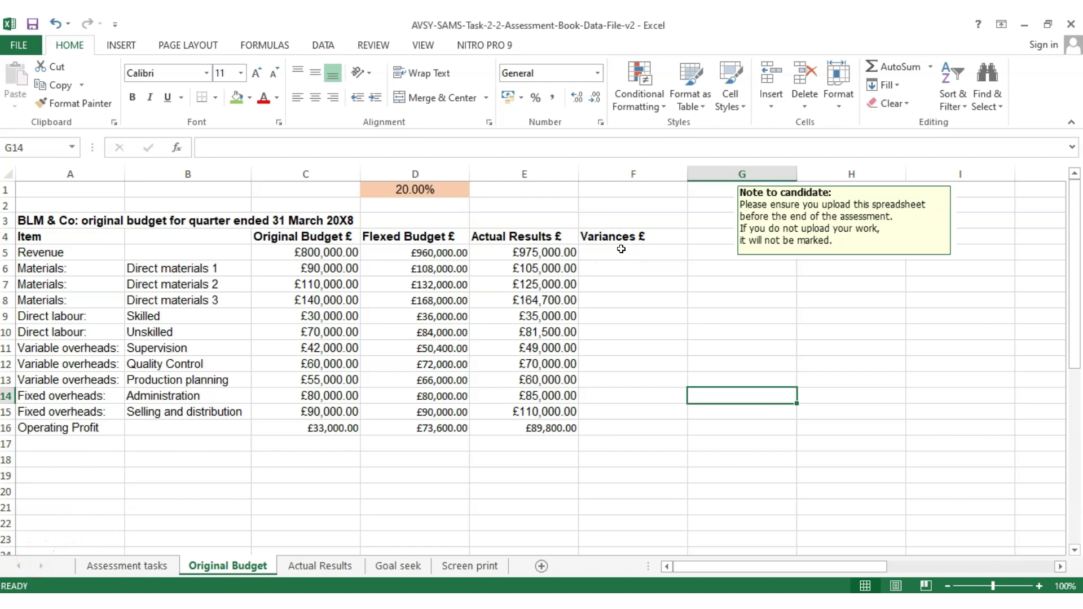
click(635, 253)
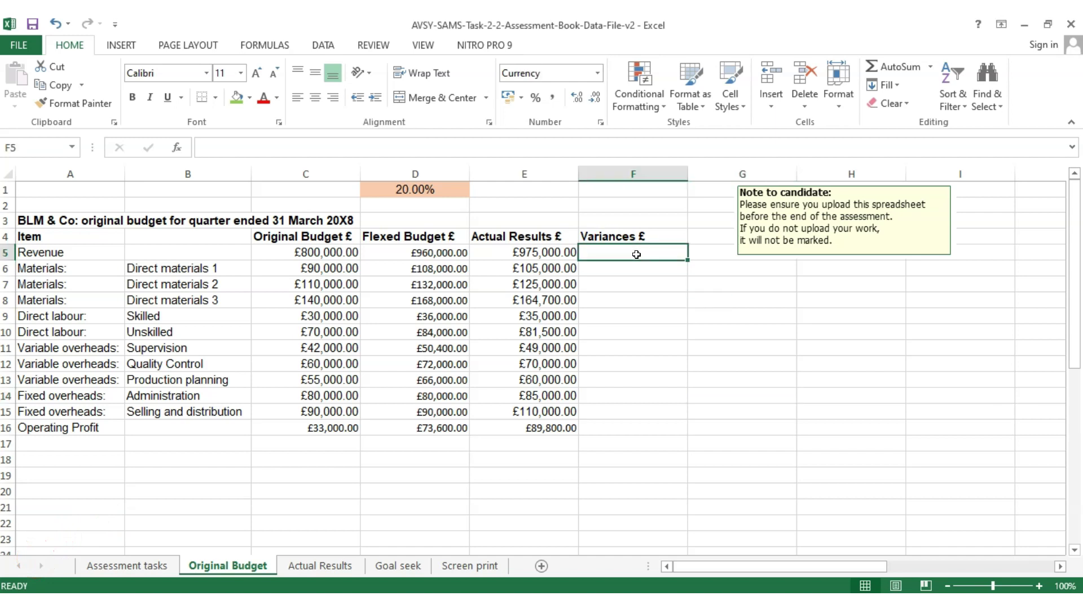
click(555, 260)
text(=)
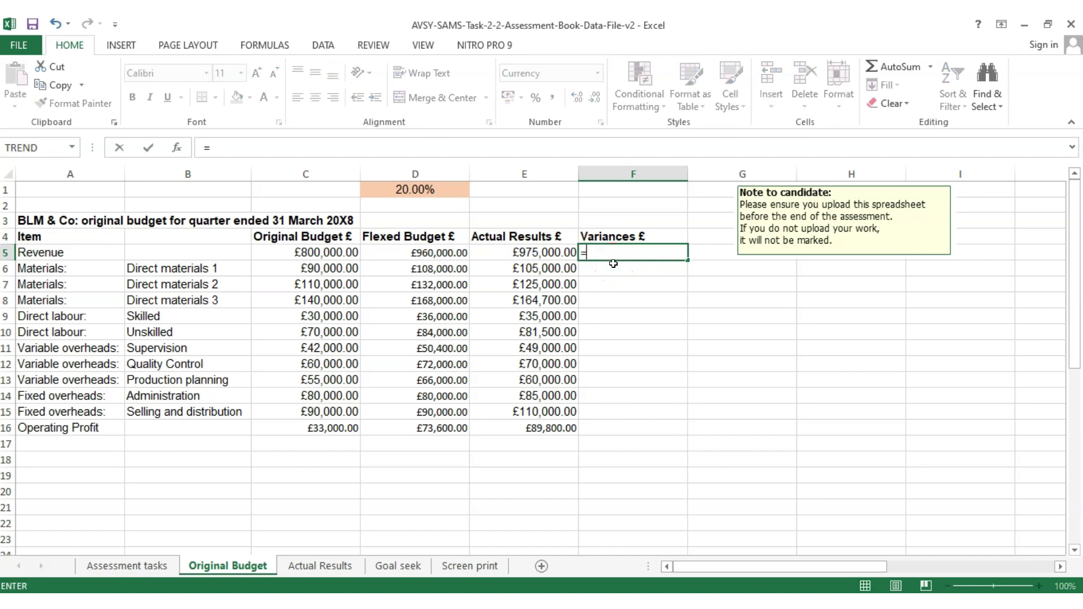
click(542, 252)
text(-)
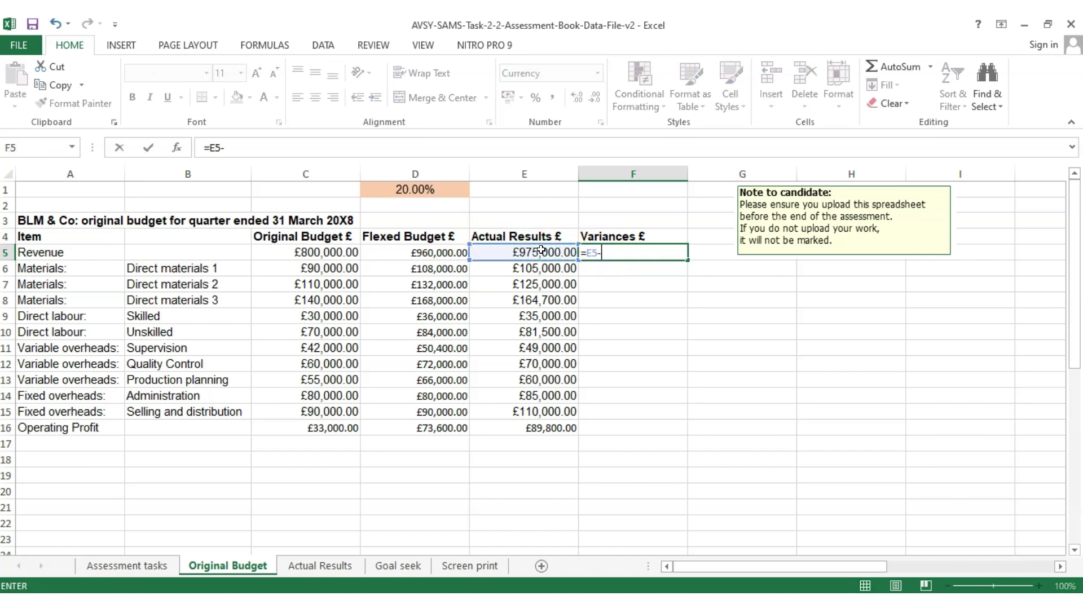
click(425, 258)
key(Return)
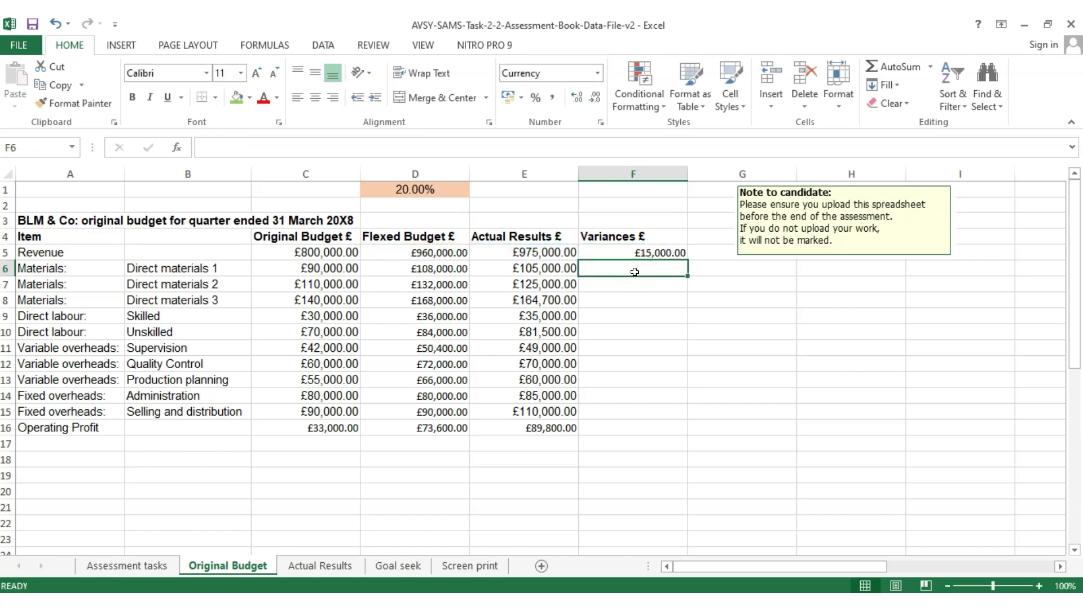
Step: Calculate the Direct materials 1 variance in F6 as flexed budget minus actual results with =D6-E6
text(=)
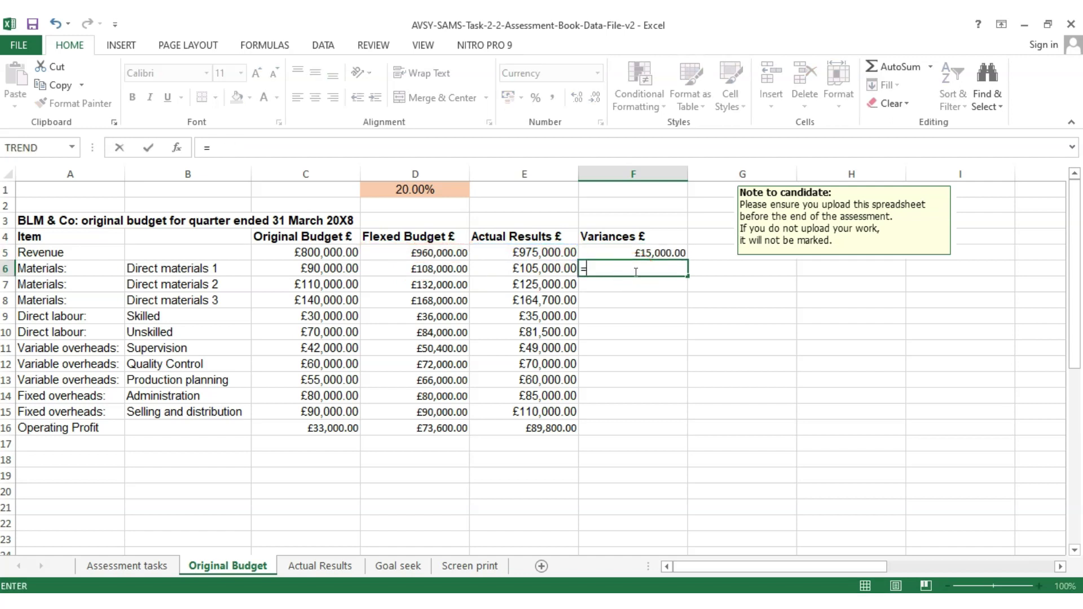
click(429, 269)
text(=)
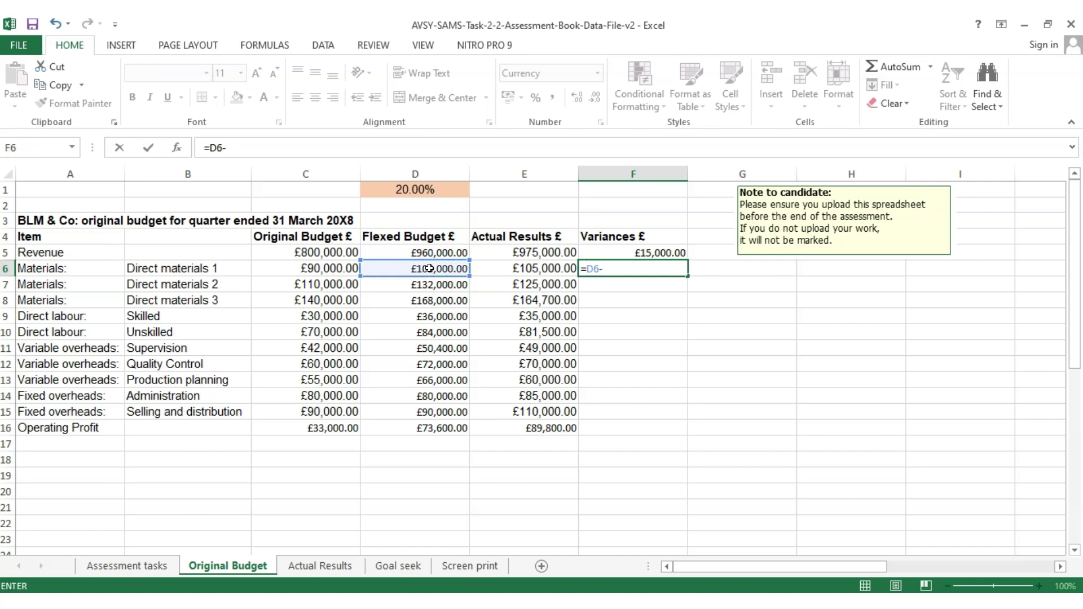
click(532, 266)
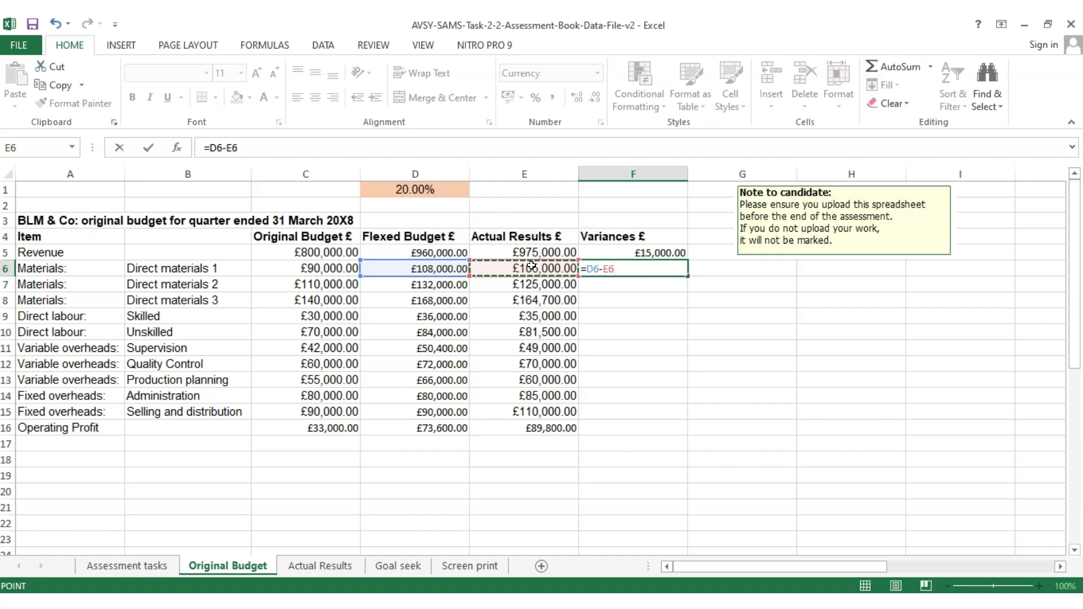
key(Return)
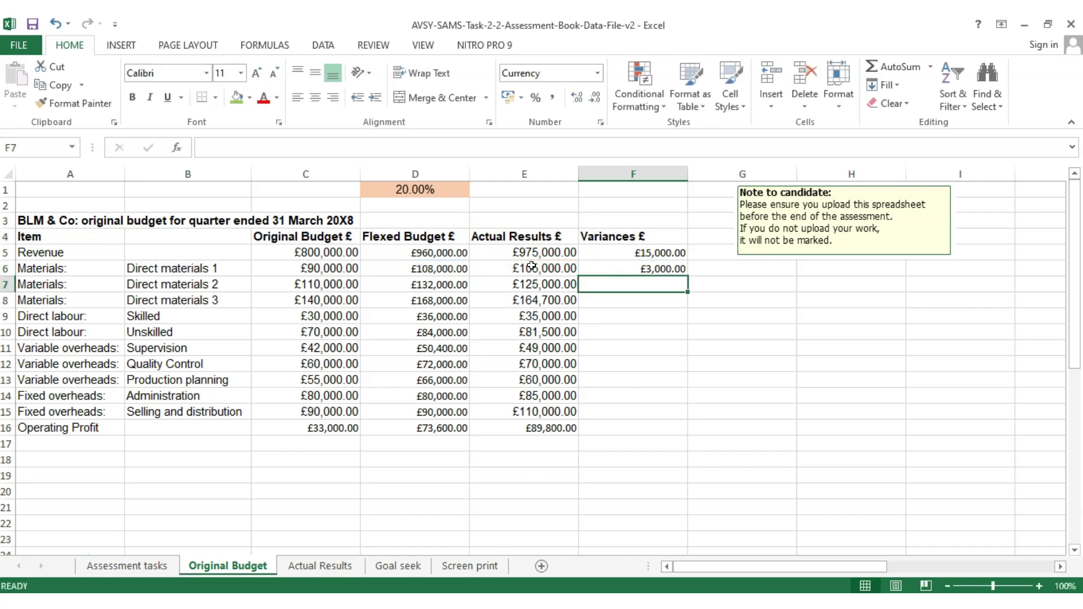
Step: Fill the cost variance formula from F6 down to F15 and check the fixed overhead variances in F14 and F15
click(648, 269)
drag(691, 291, 671, 418)
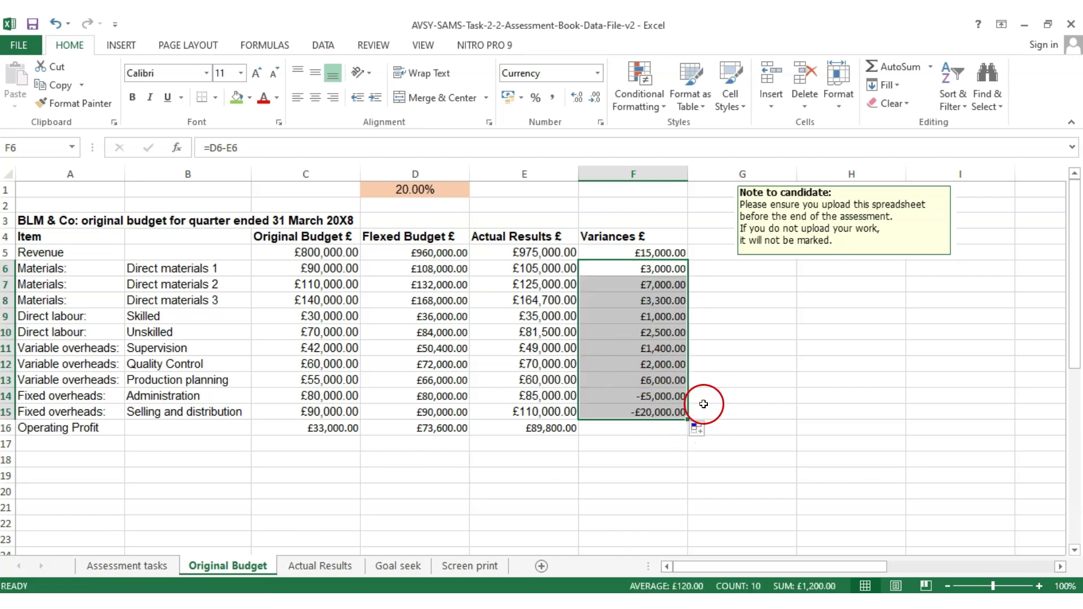
click(728, 366)
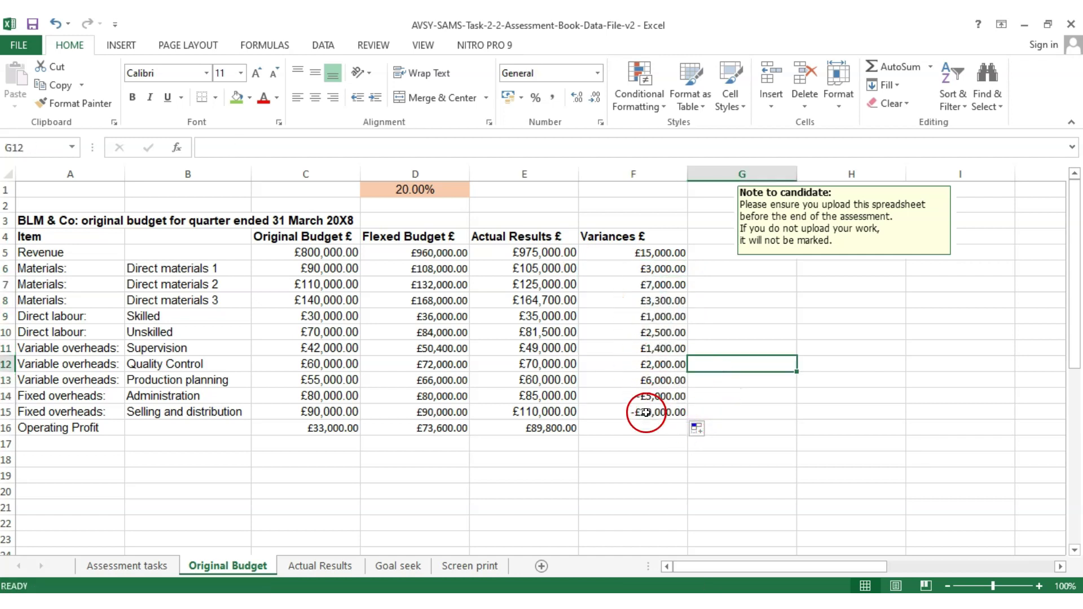
click(638, 397)
click(636, 415)
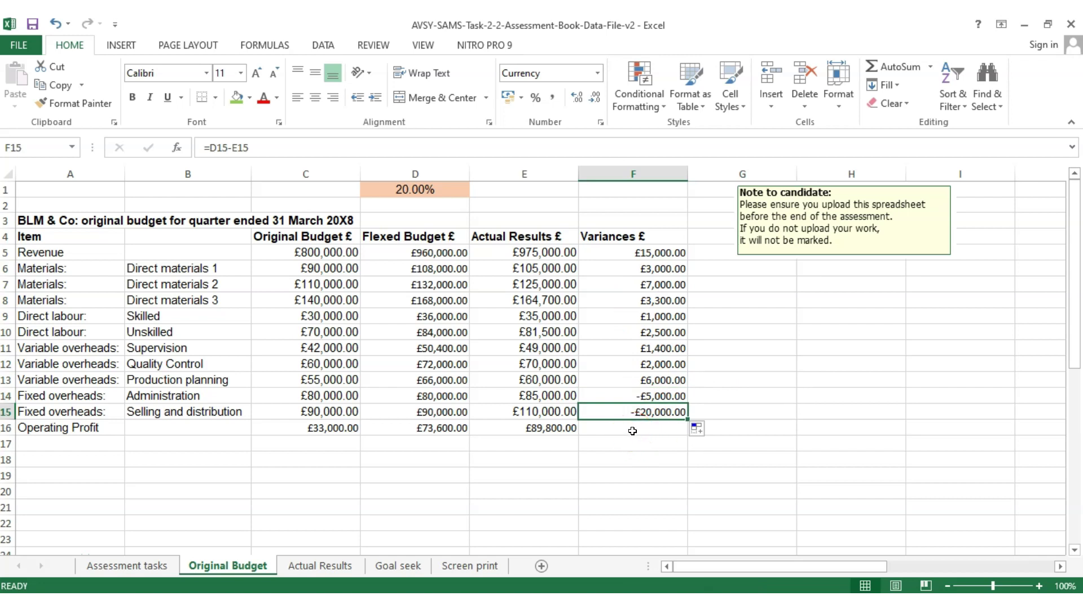
Step: Calculate the operating profit variance in F16 with =E16-D16
click(632, 430)
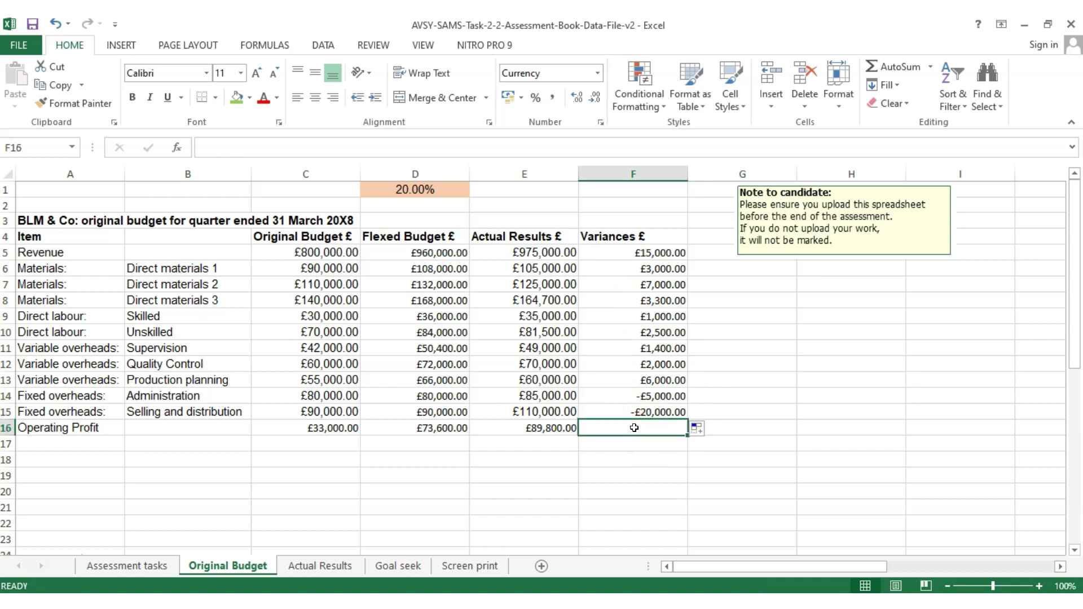
text(=)
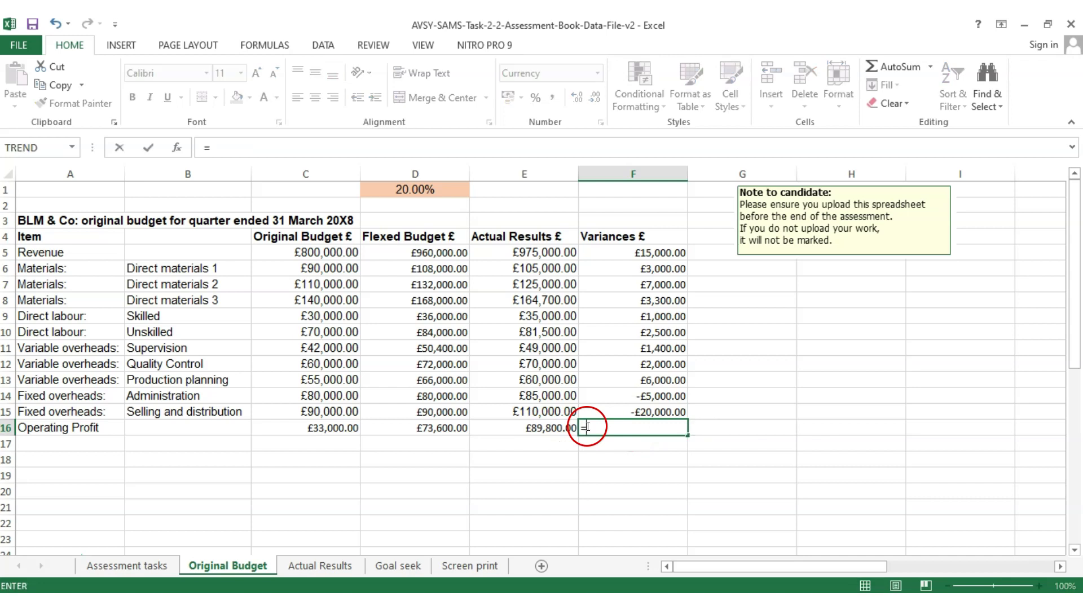
click(550, 429)
text(-)
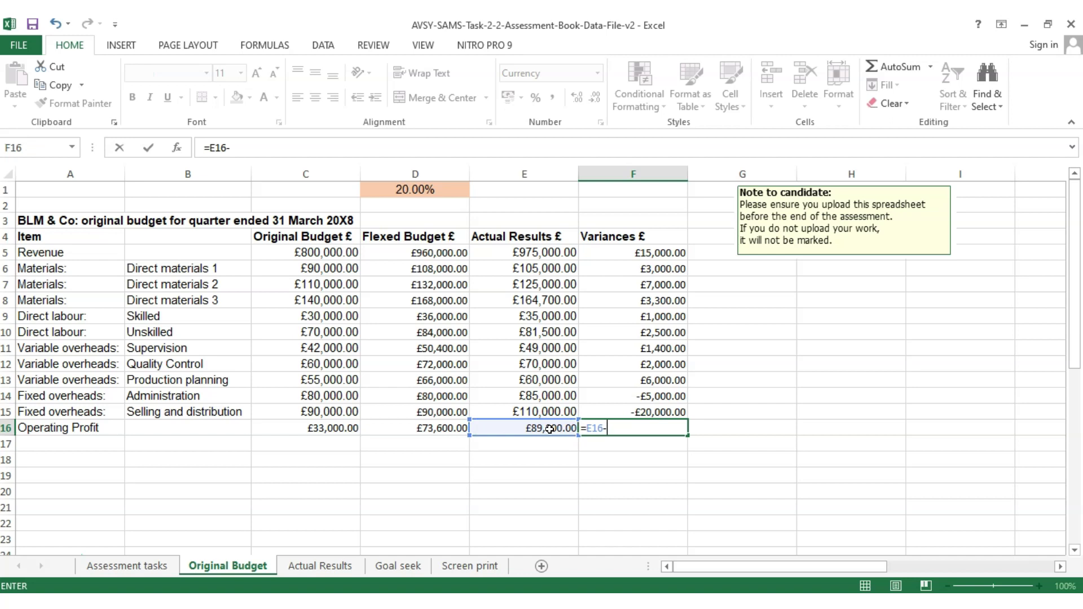
click(446, 428)
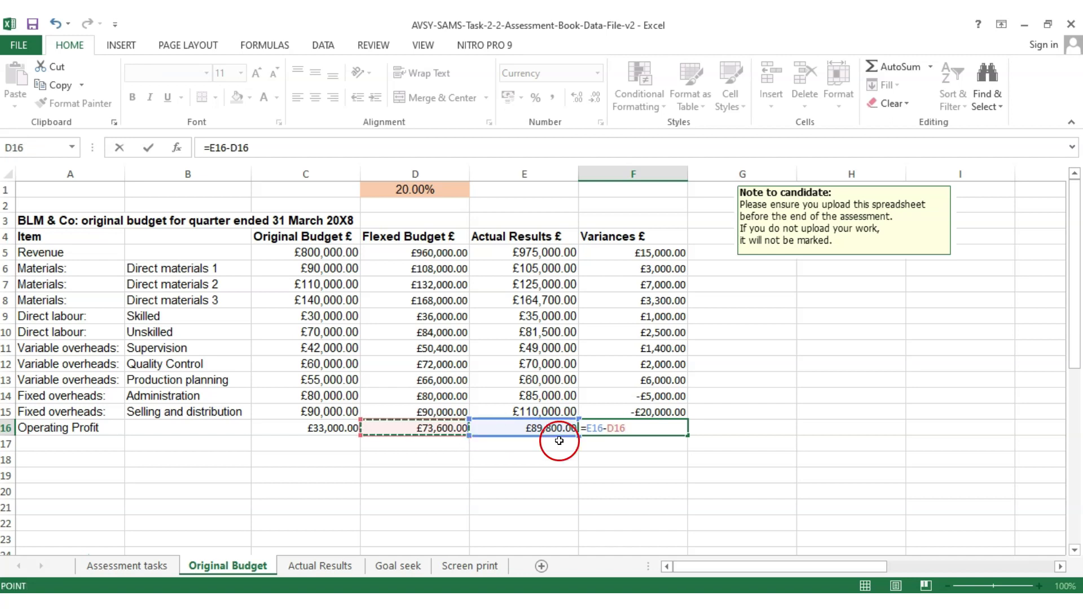
key(Return)
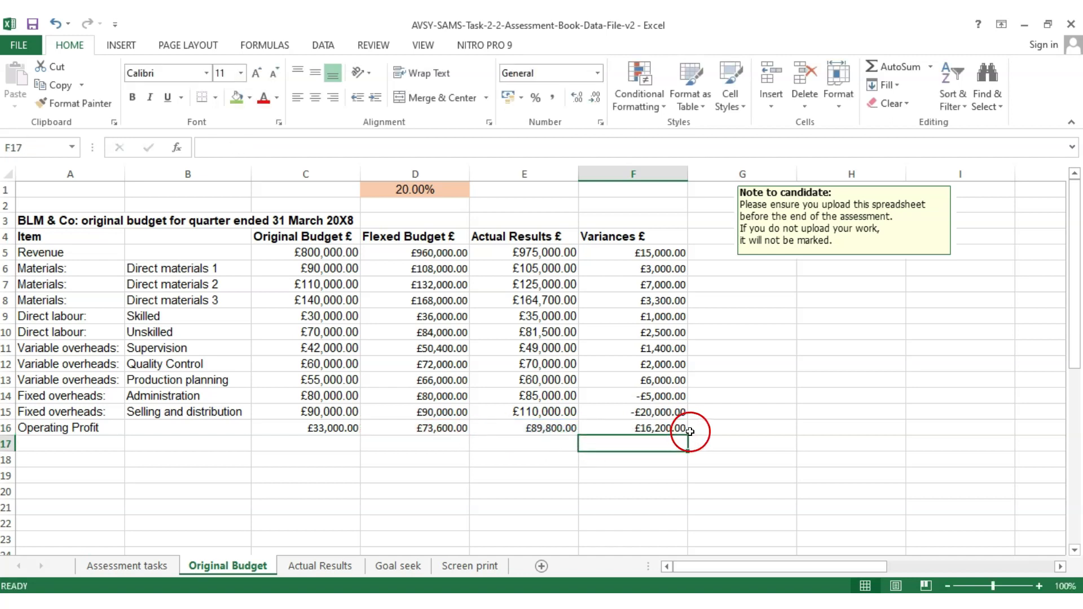
click(676, 428)
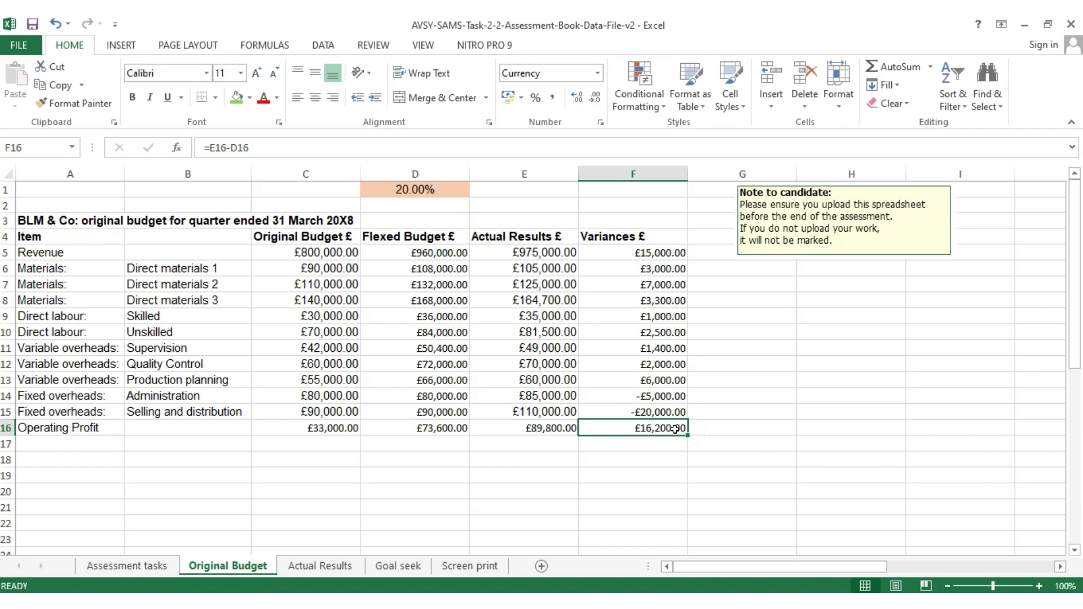
Step: In the Assessment tasks worksheet, fill the Column F variance instruction in C47 and the F16 formula instruction in C48 with green
click(151, 574)
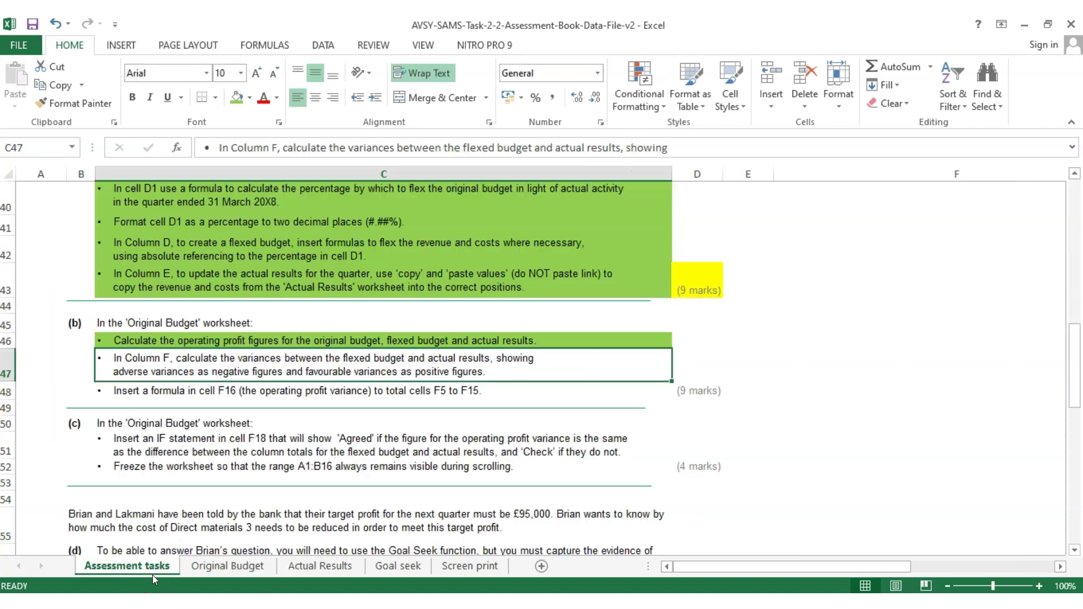
click(236, 100)
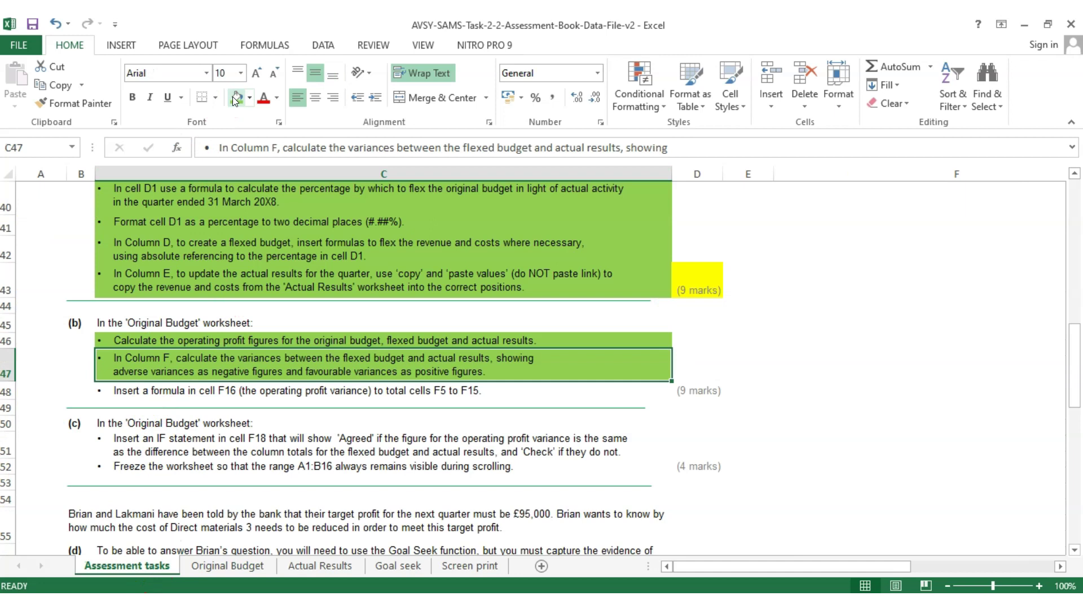
click(190, 391)
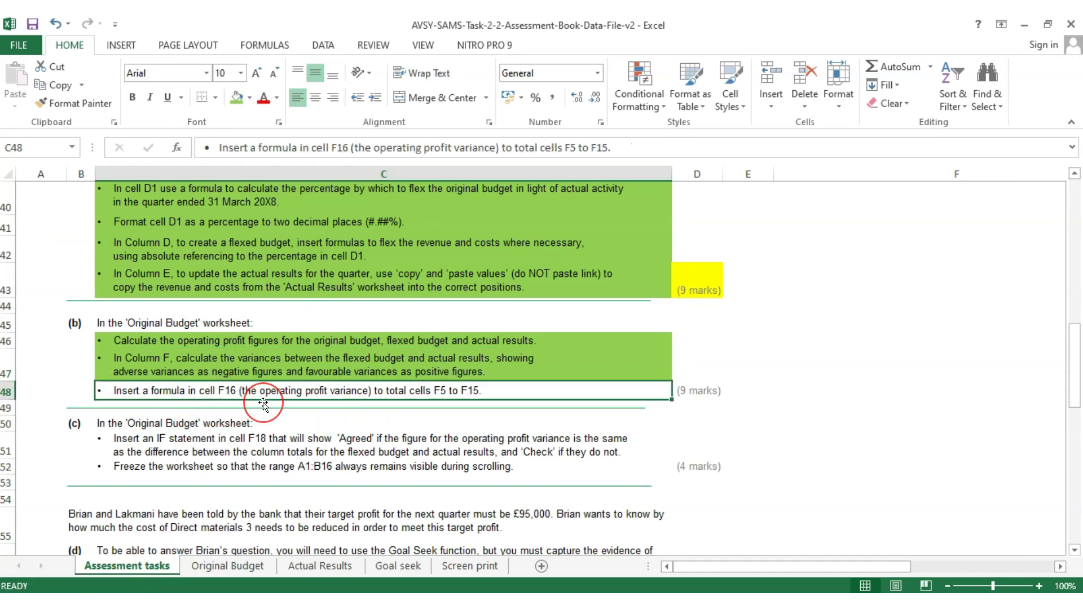
click(271, 420)
drag(272, 419, 375, 393)
click(250, 221)
click(239, 107)
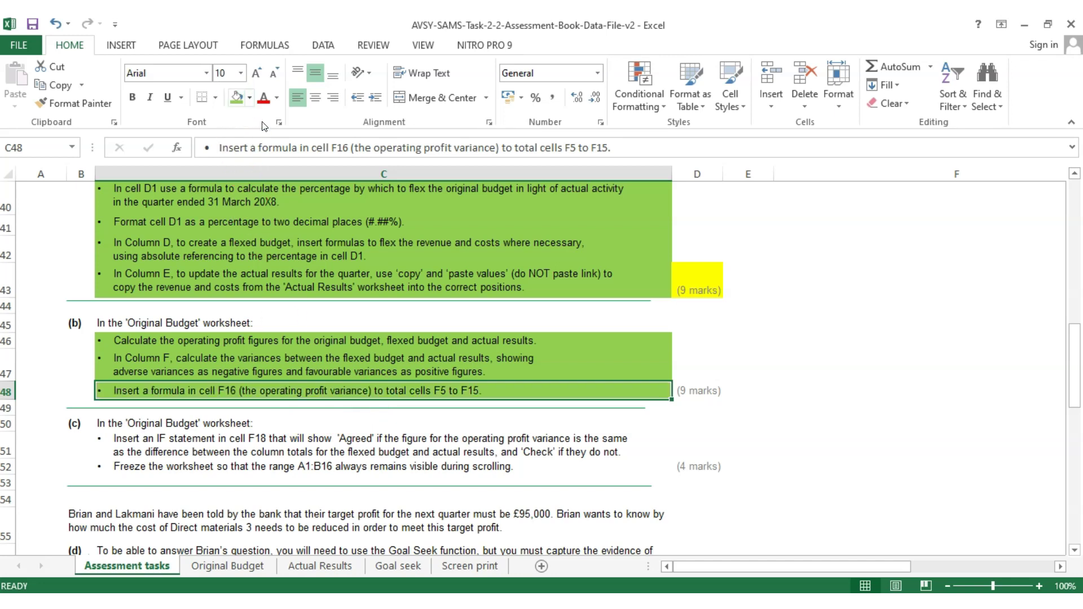
Step: Fill the part (b) marks cell D48 with yellow
click(711, 391)
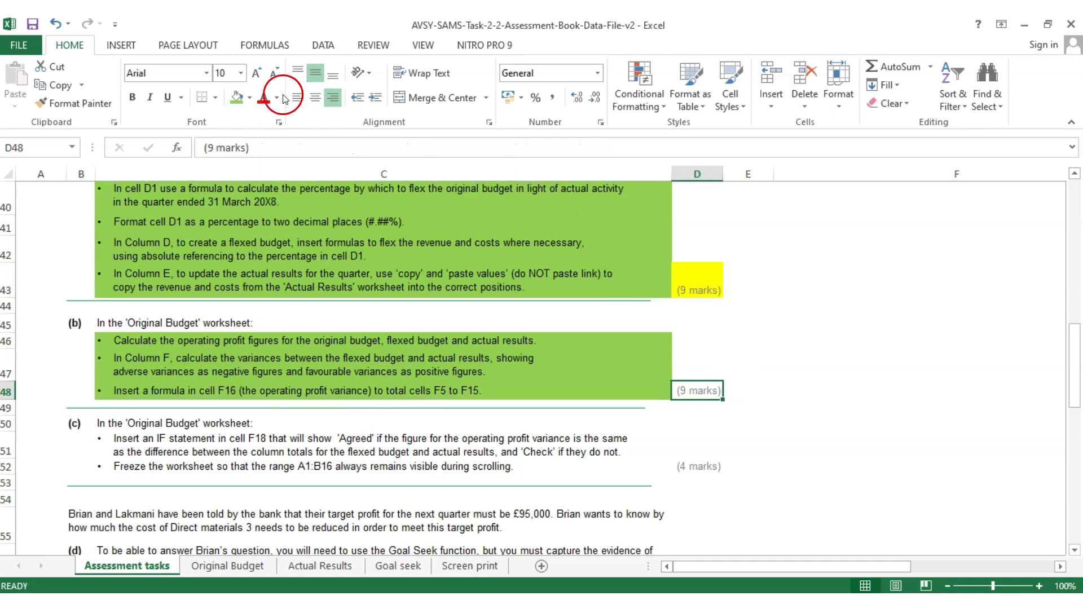
click(249, 97)
click(276, 221)
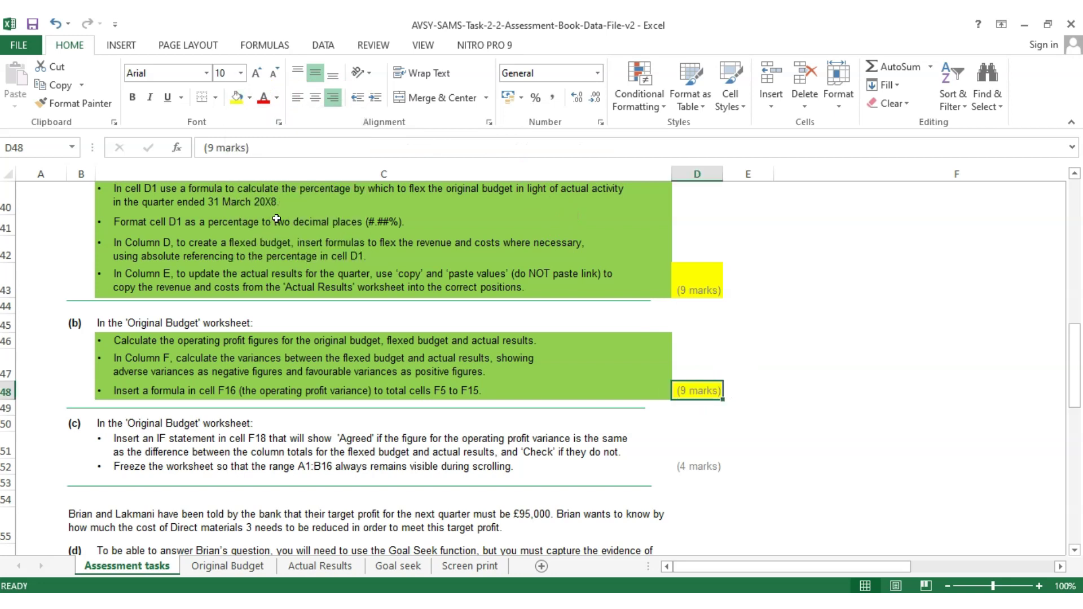
Step: Read the part (c) IF statement instruction in C51 and locate cell F18 in the Original Budget worksheet
click(350, 361)
scroll(350, 362, down, 2)
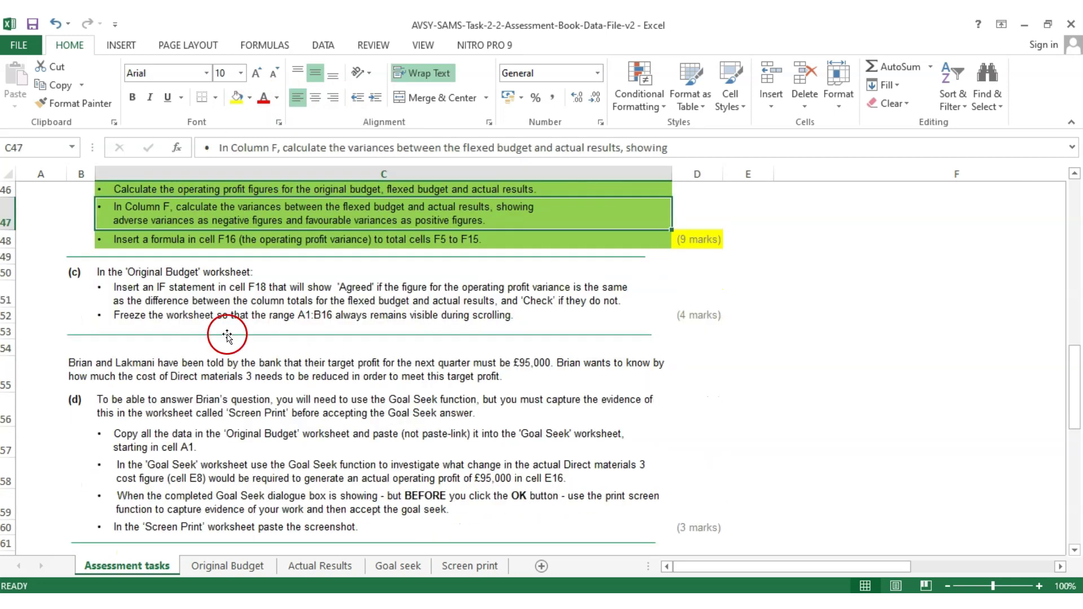
click(138, 272)
click(172, 296)
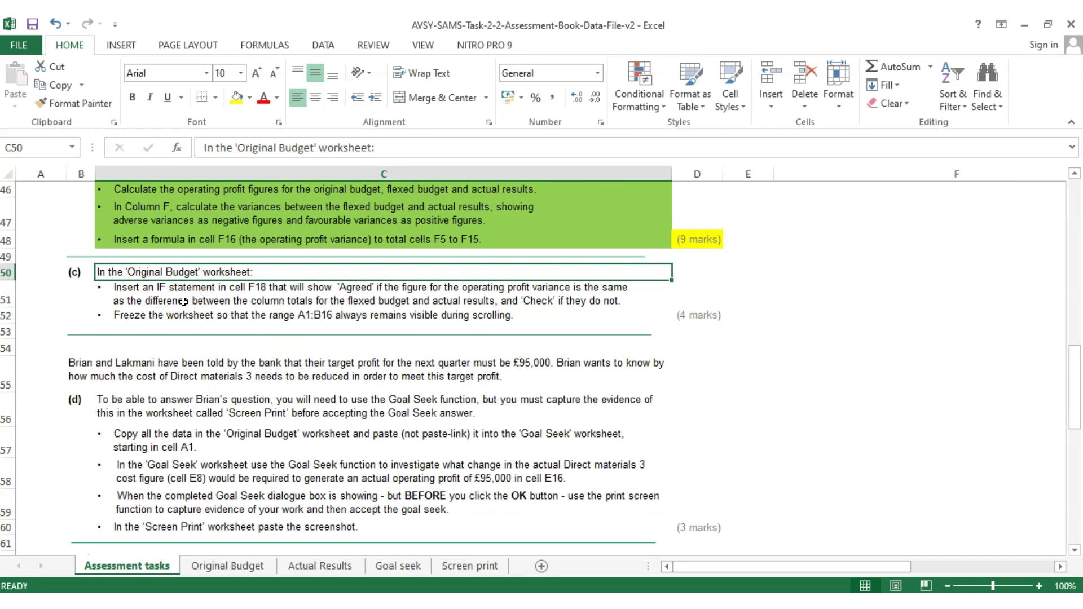
click(183, 300)
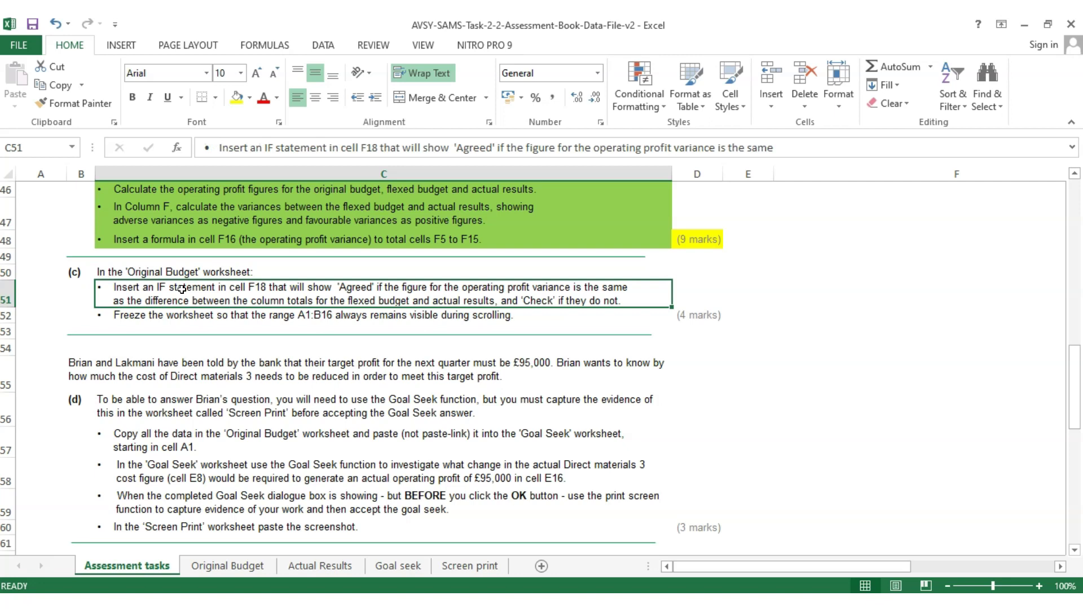
click(228, 566)
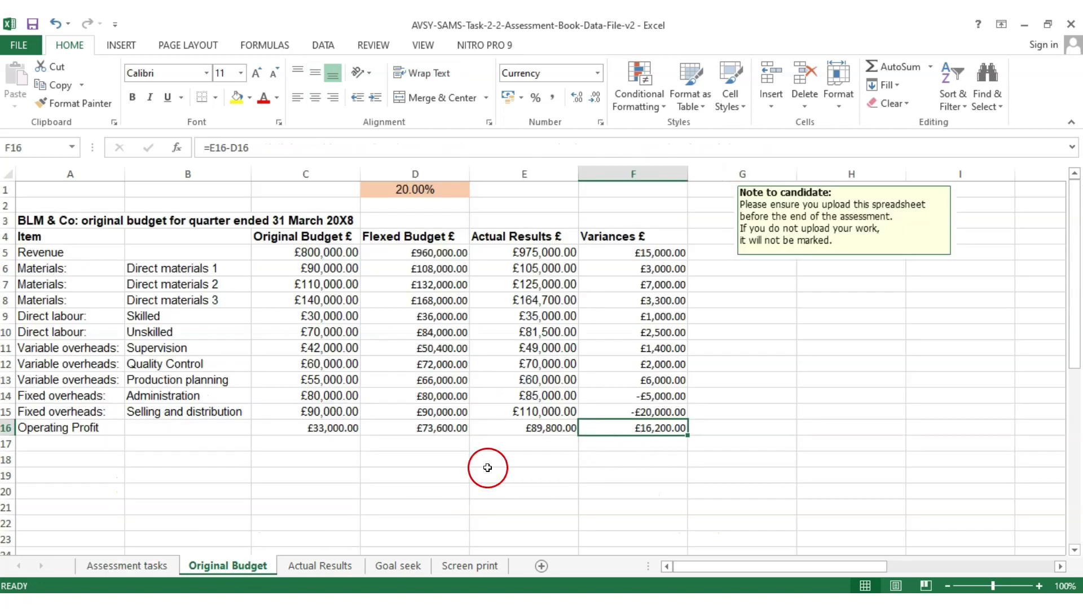
click(6, 459)
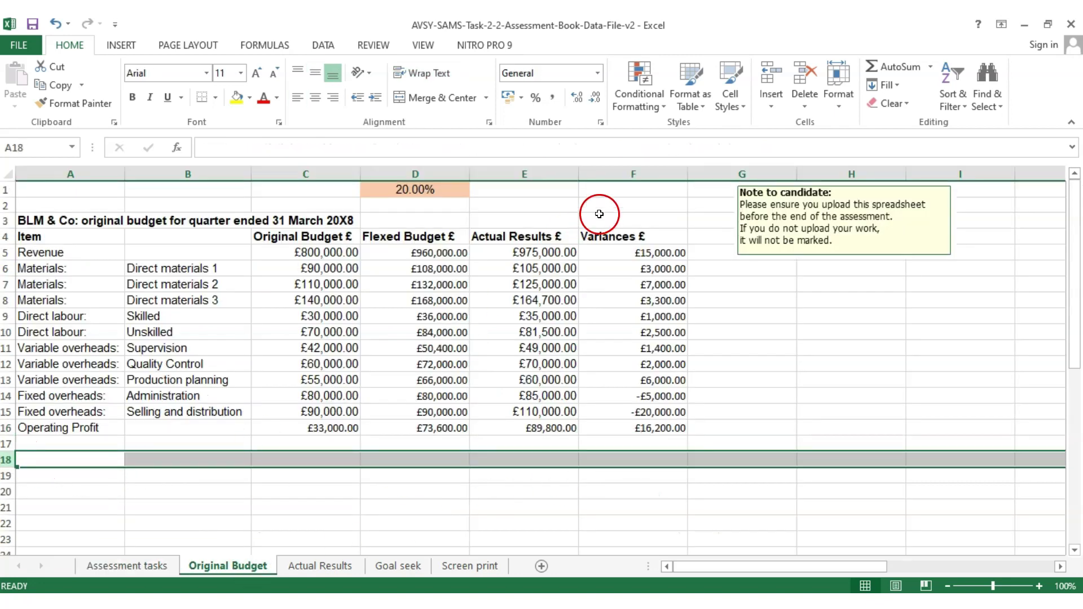
click(627, 169)
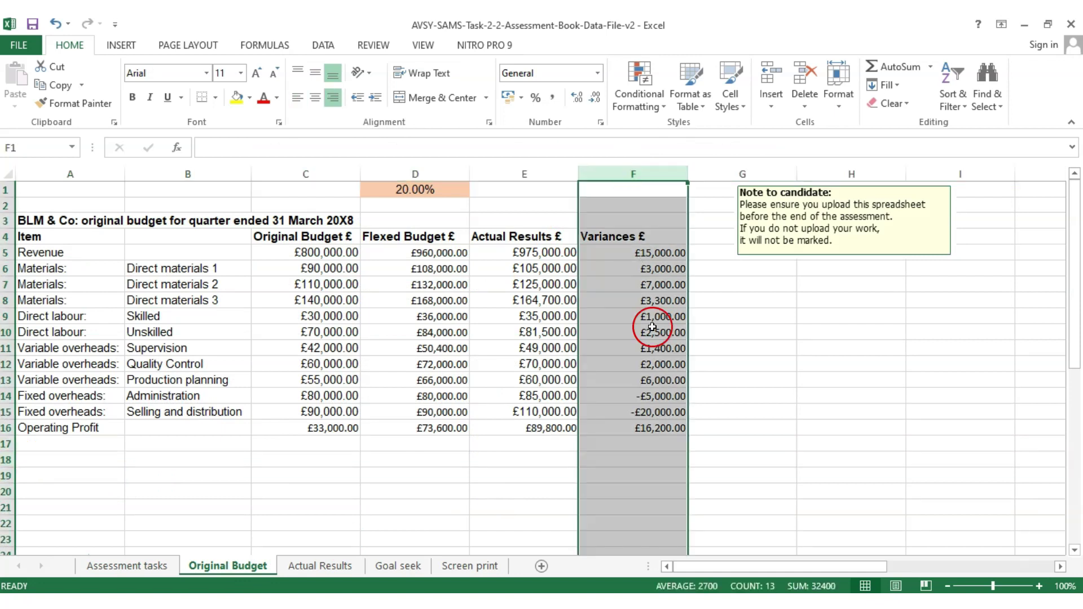
click(654, 462)
click(135, 566)
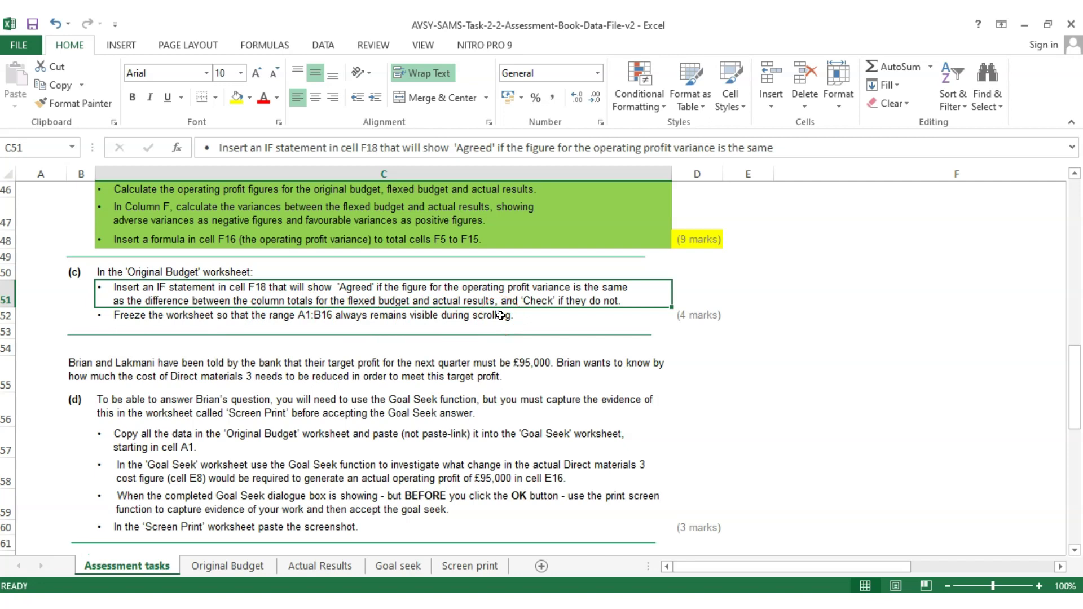
Step: In F18 of the Original Budget worksheet, write an IF formula comparing E16-D16 with F16, returning "Agreed" if equal and "Check" otherwise
click(247, 566)
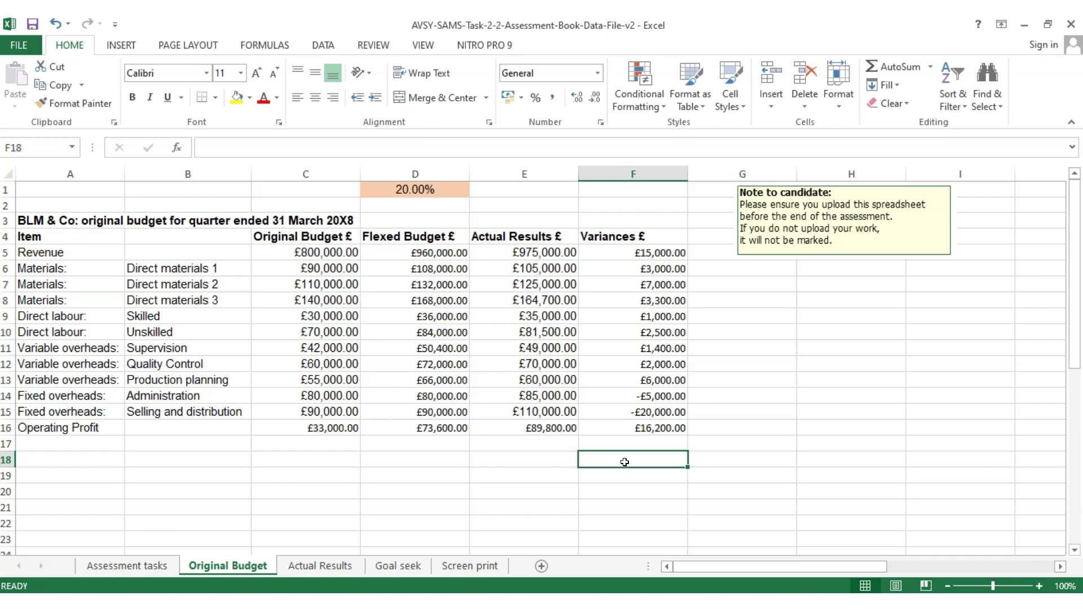
text(=if)
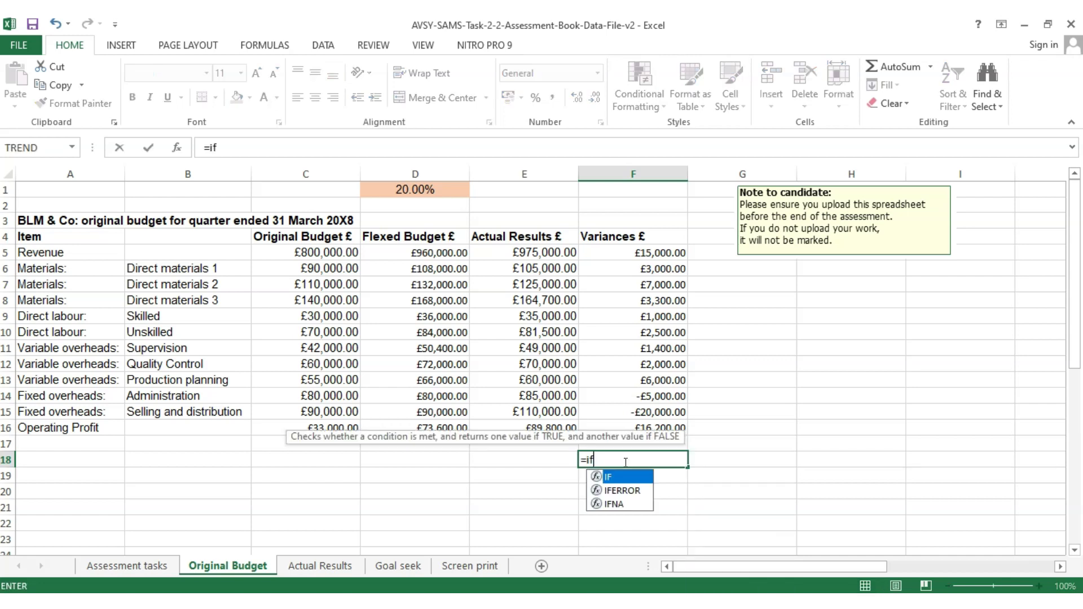
double_click(610, 477)
click(619, 474)
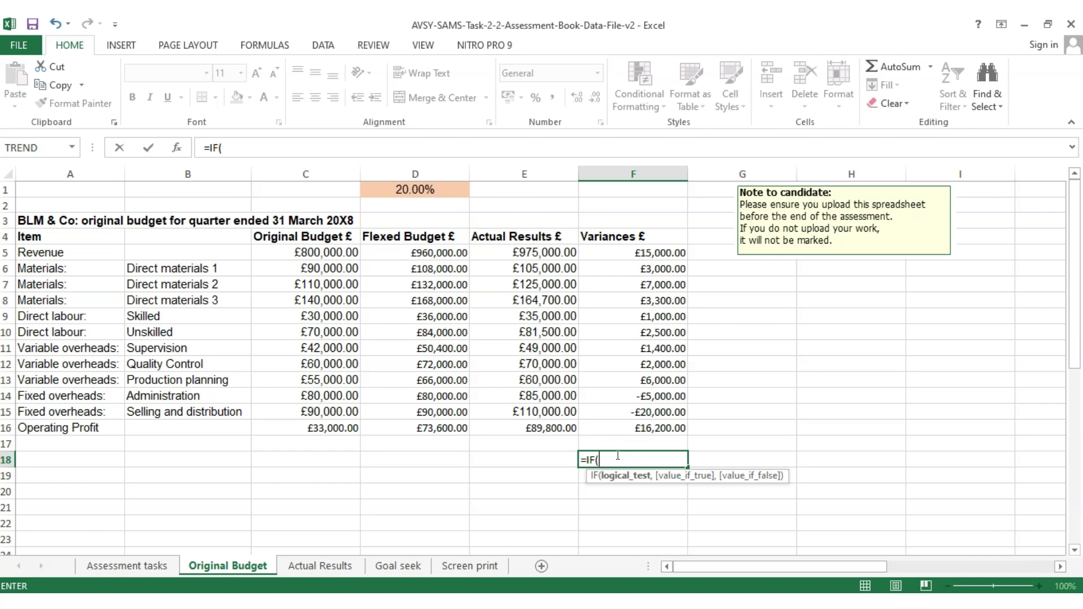
click(547, 425)
text(-)
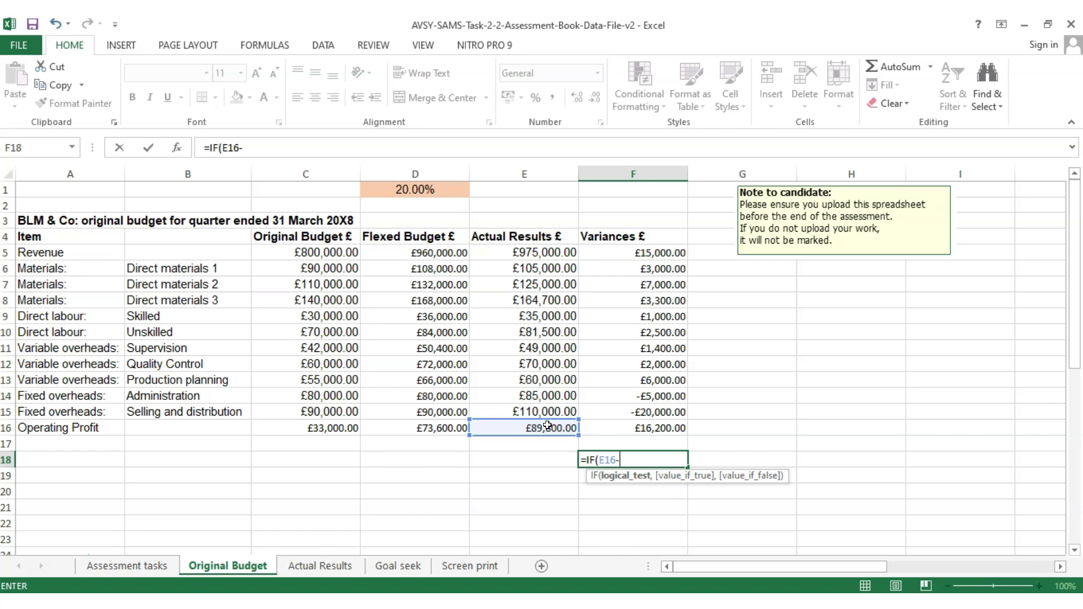
click(456, 428)
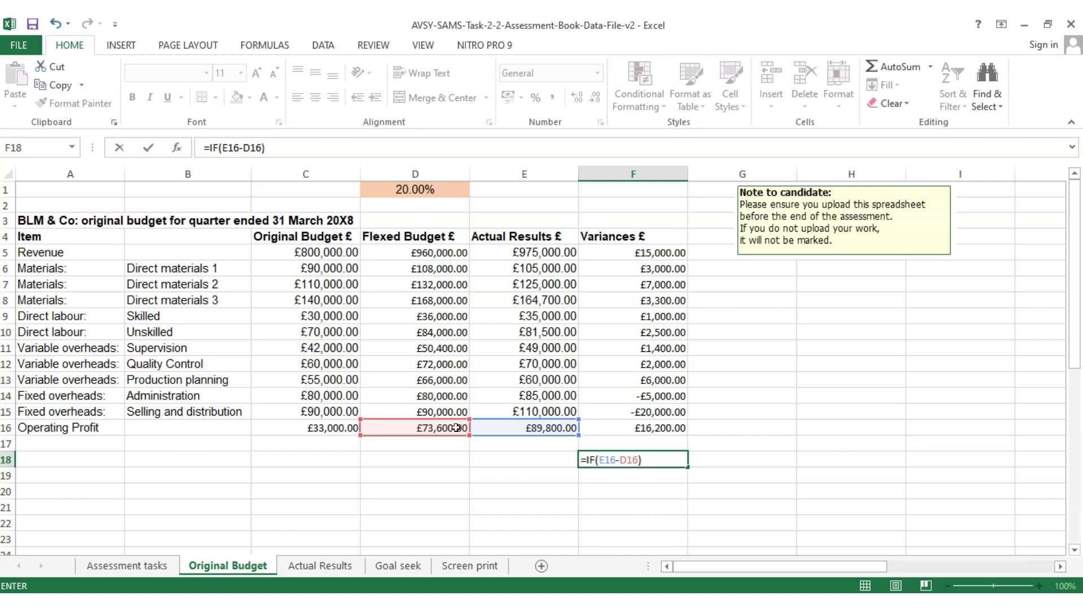
click(677, 430)
click(664, 430)
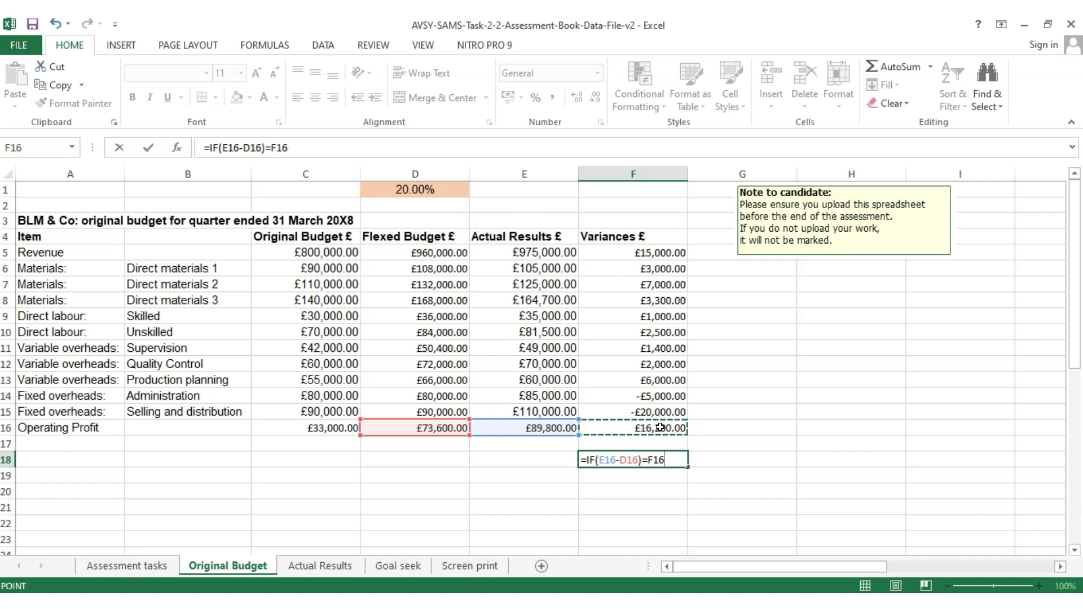
text(,"Agreed","Check"))
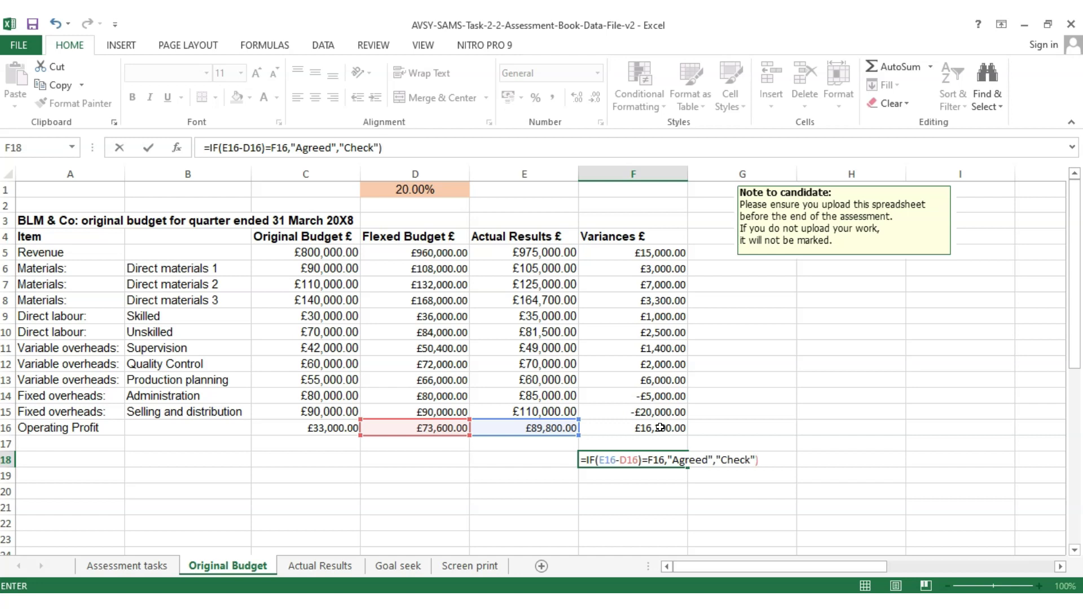
Step: Add the missing opening bracket before E16 and commit the F18 formula as =IF((E16-D16)=F16,"Agreed","Check")
click(595, 466)
click(595, 466)
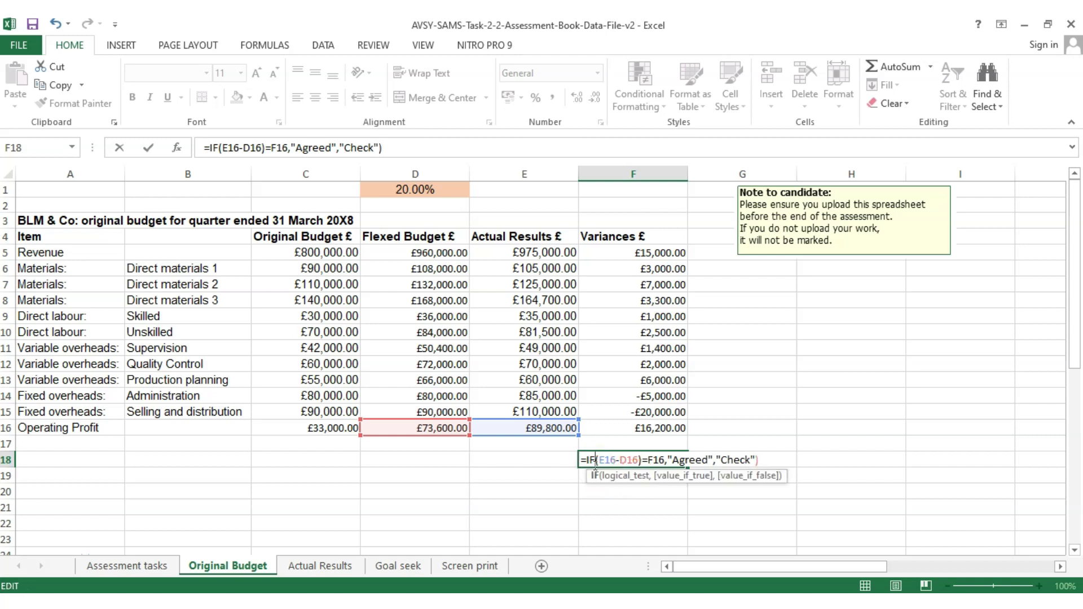
text(()
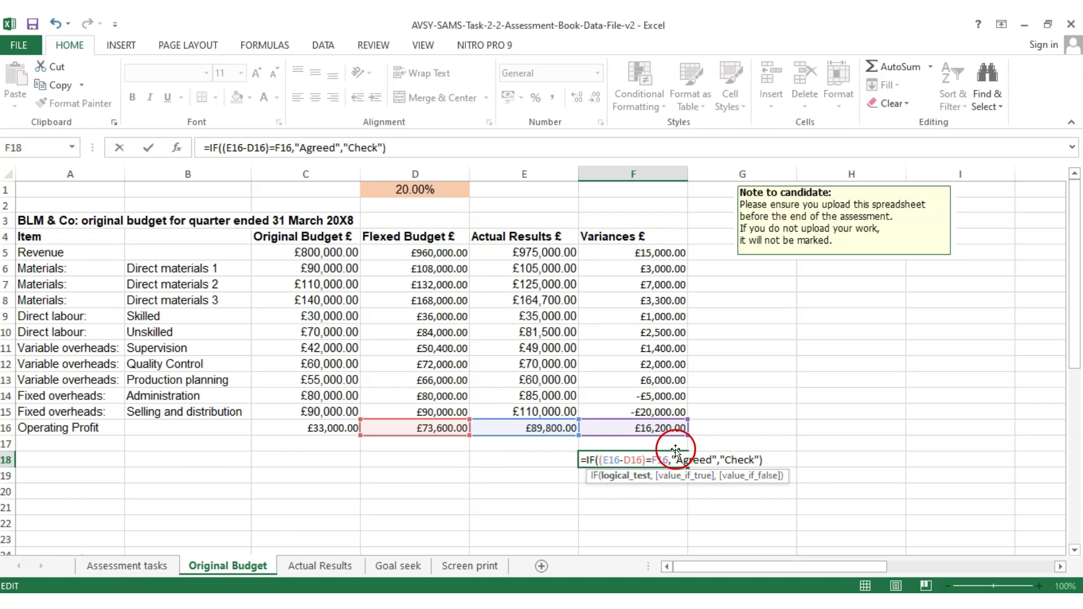
click(385, 138)
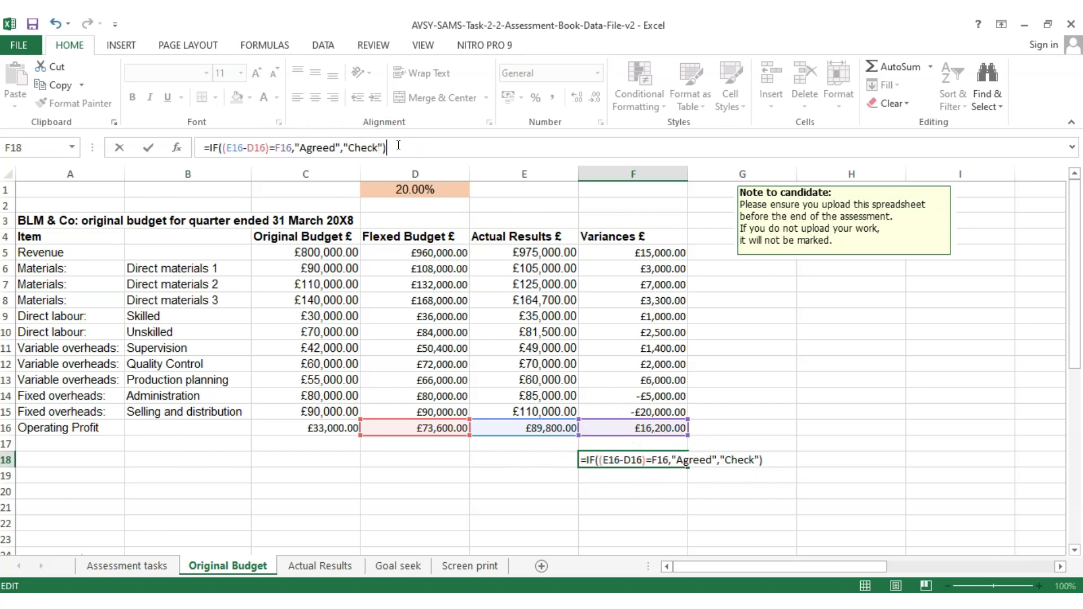
key(Return)
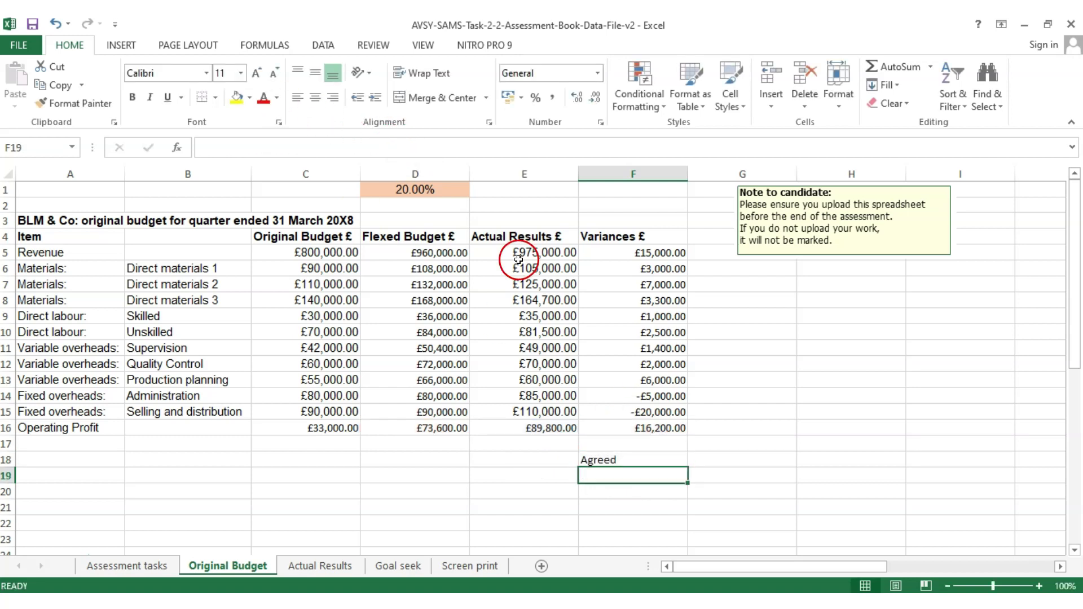
Step: Review the IF check in F18 against the operating profit cells E16 and D16
click(619, 460)
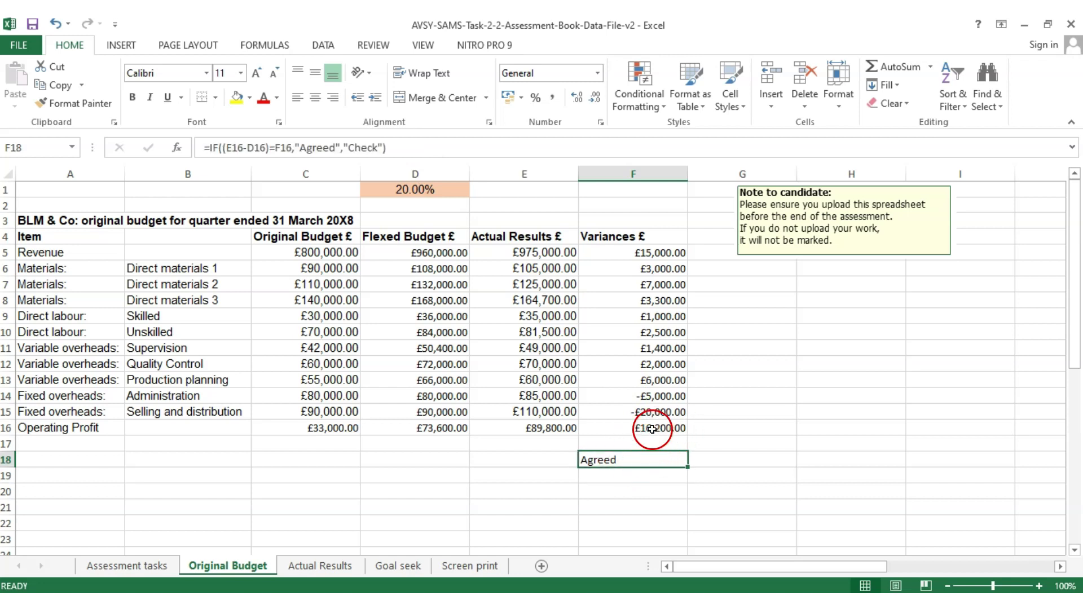
click(506, 433)
click(435, 434)
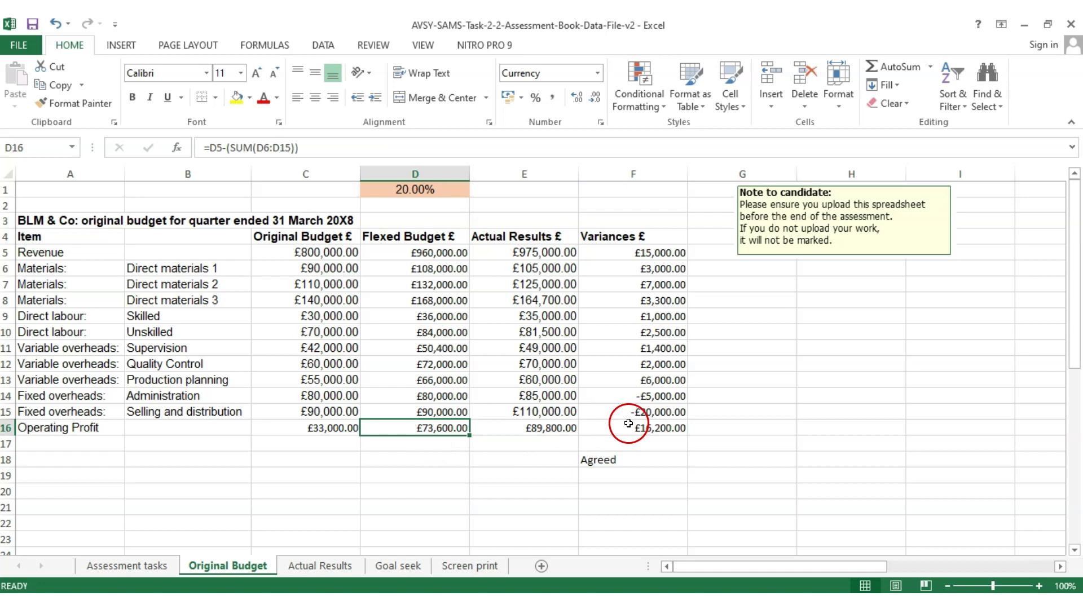
click(617, 459)
Step: Test the F18 check by overwriting the operating profit variance in F16 with 7000, and undo the change
click(647, 428)
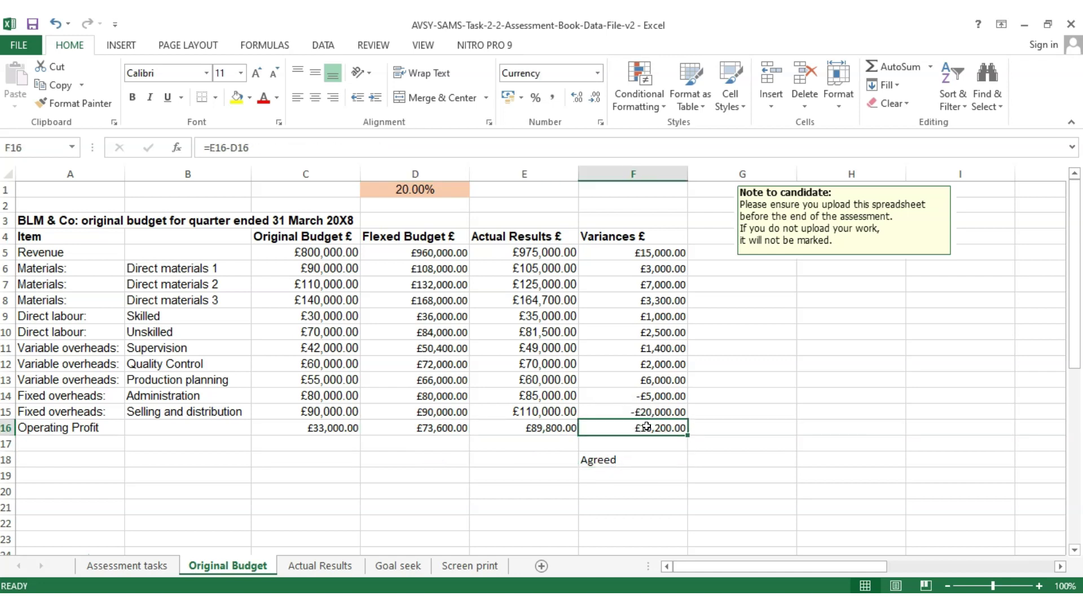
text(70)
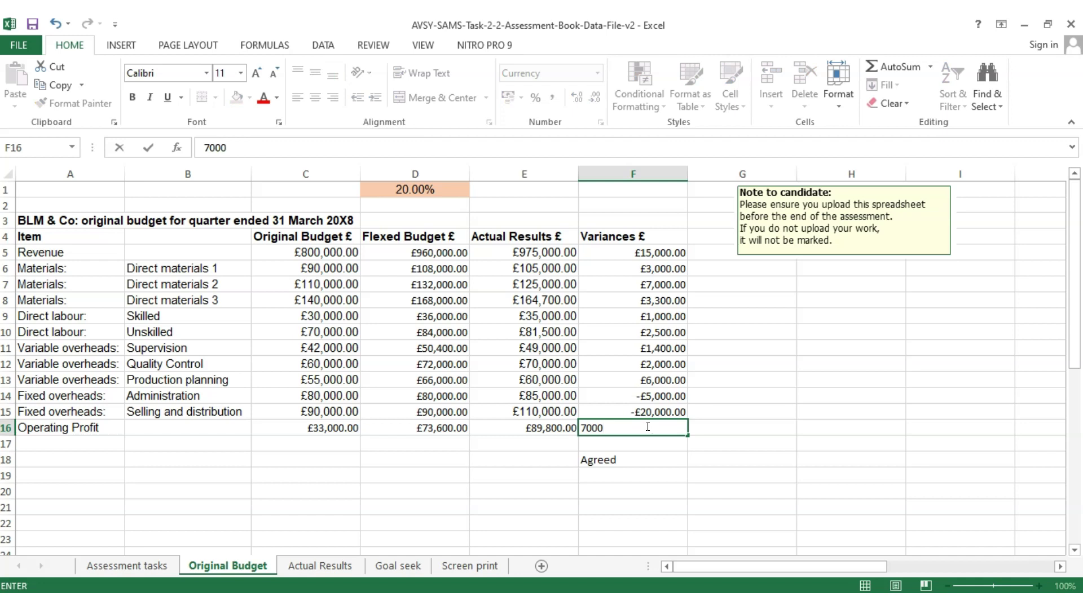
text(00)
key(Return)
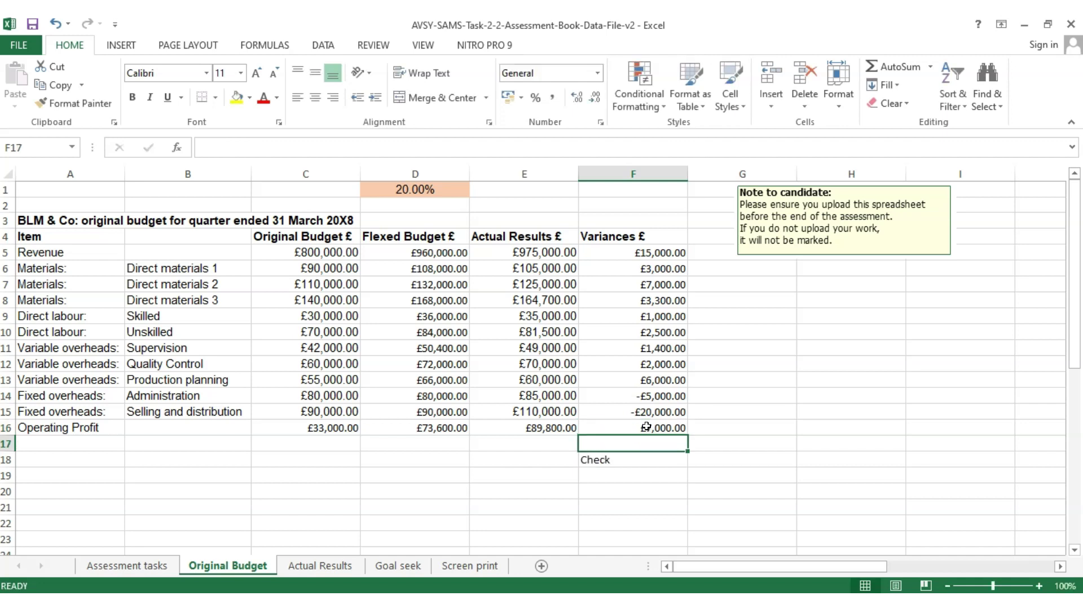
click(631, 464)
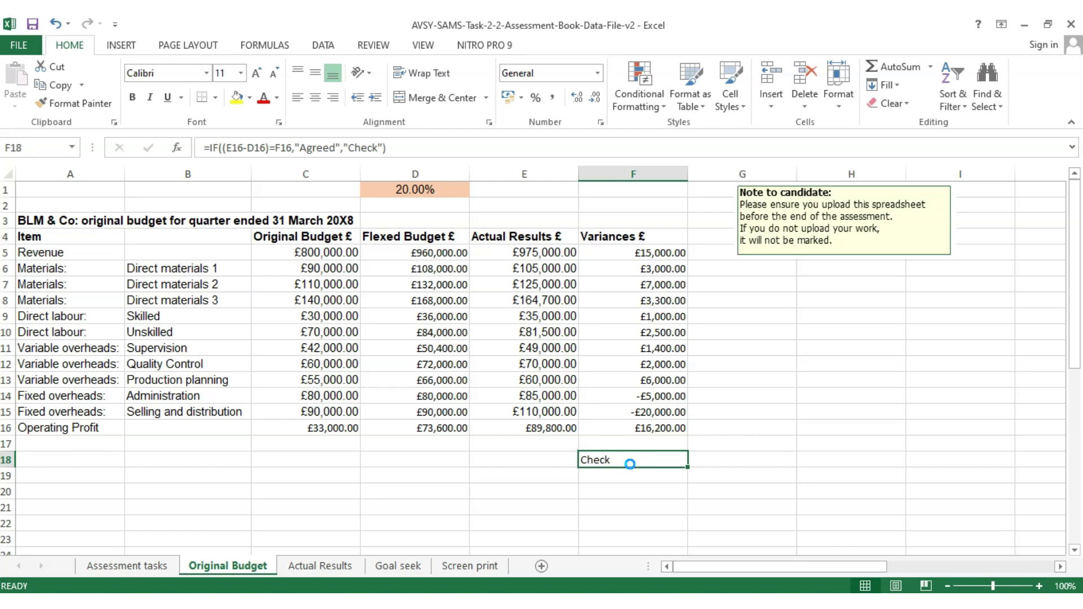
key(ctrl+z)
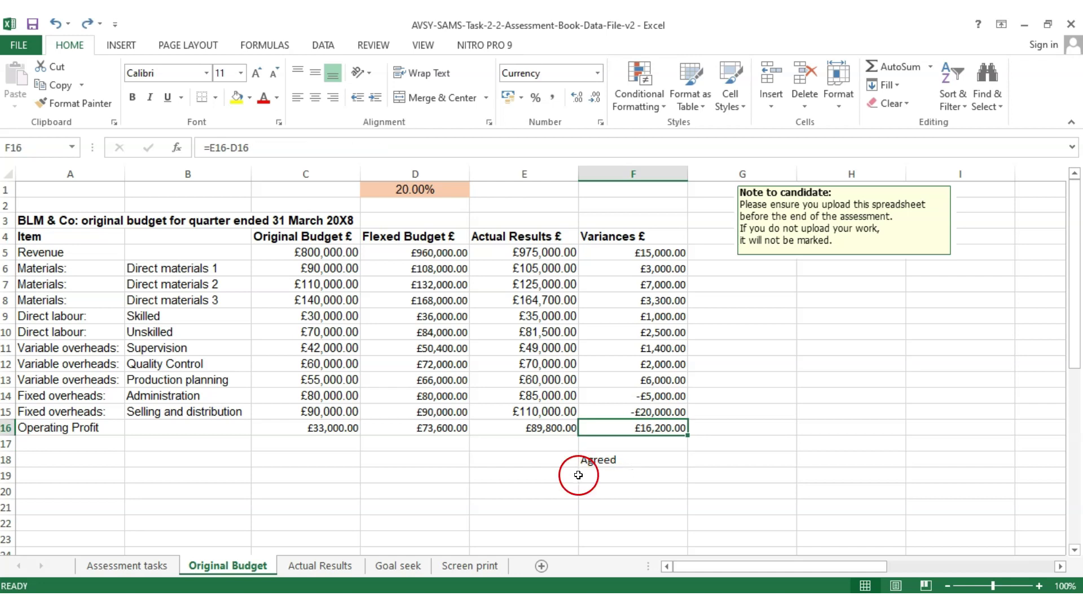
Step: In the Assessment tasks worksheet, fill the IF statement instruction in C51 with green
click(158, 566)
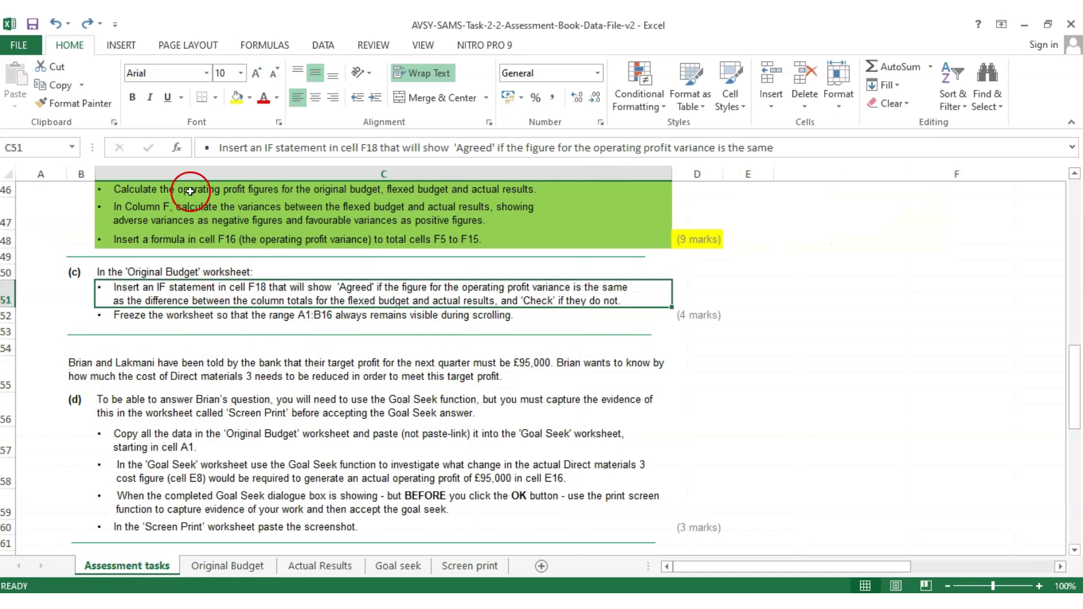
click(251, 98)
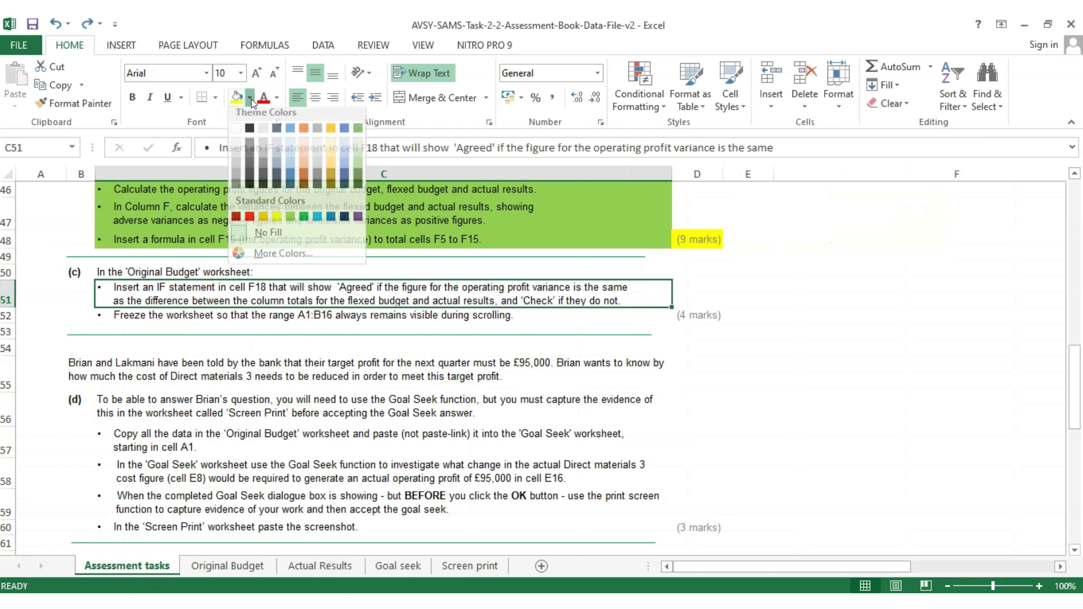
click(295, 222)
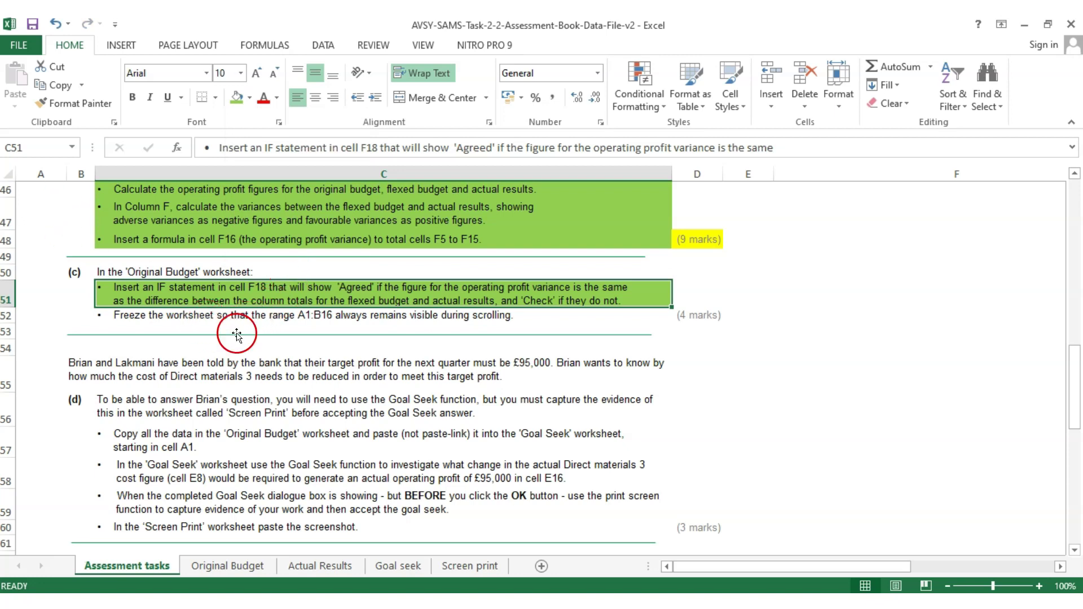
Step: Read the freeze instruction in C52 and locate the range A1:B16 in the Original Budget worksheet
click(207, 320)
click(271, 345)
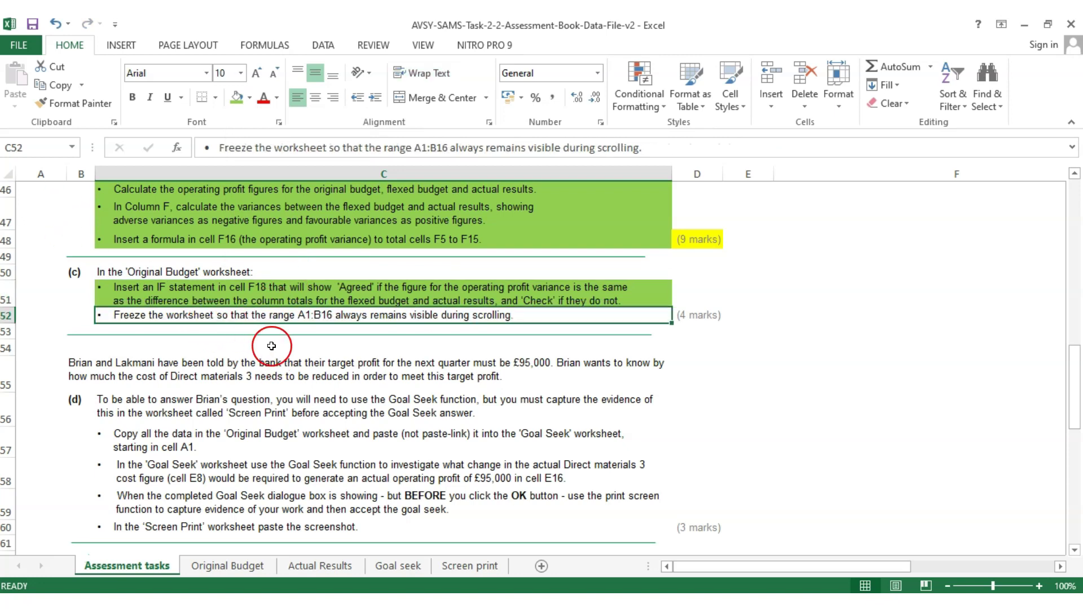
click(275, 344)
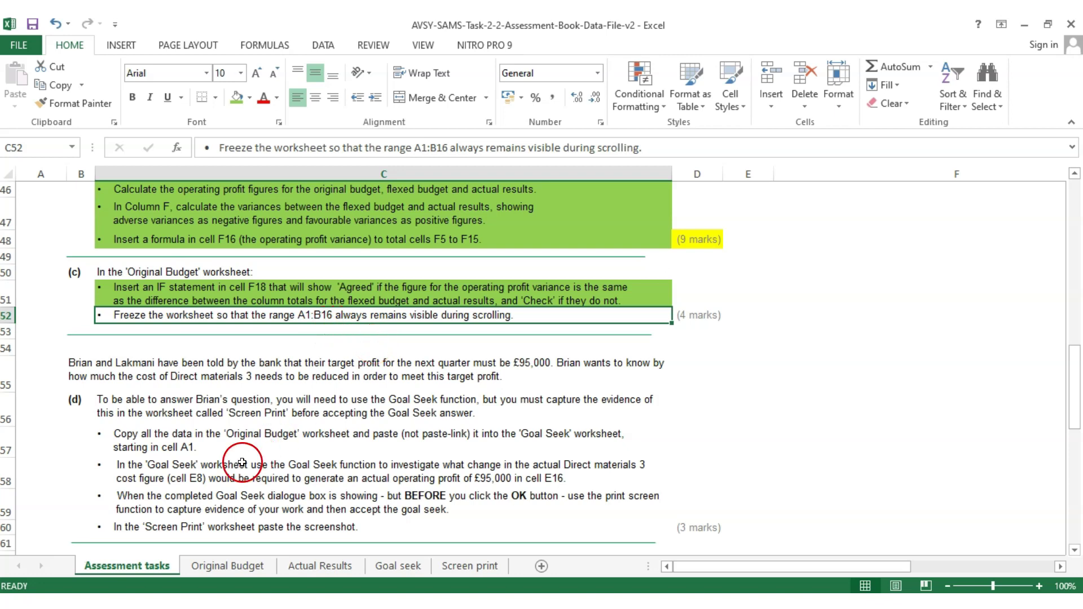
click(232, 566)
click(113, 476)
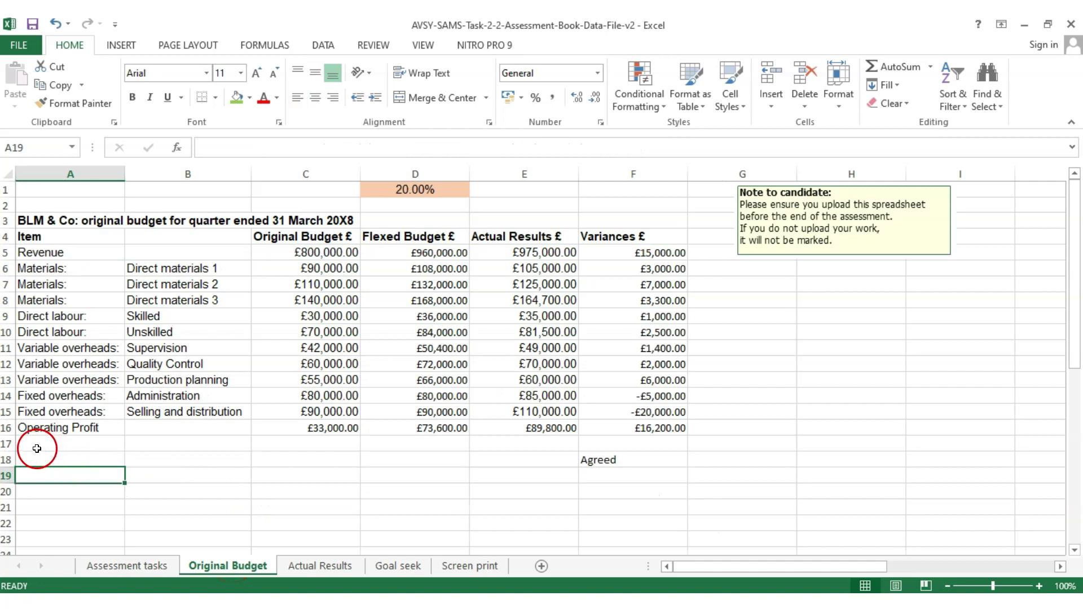
click(115, 565)
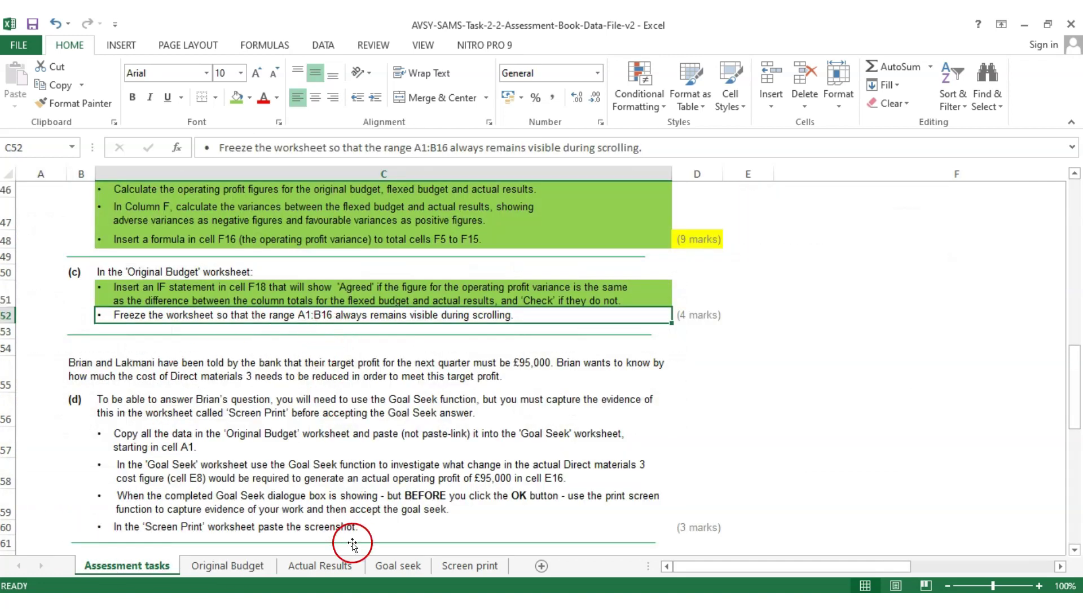
click(237, 567)
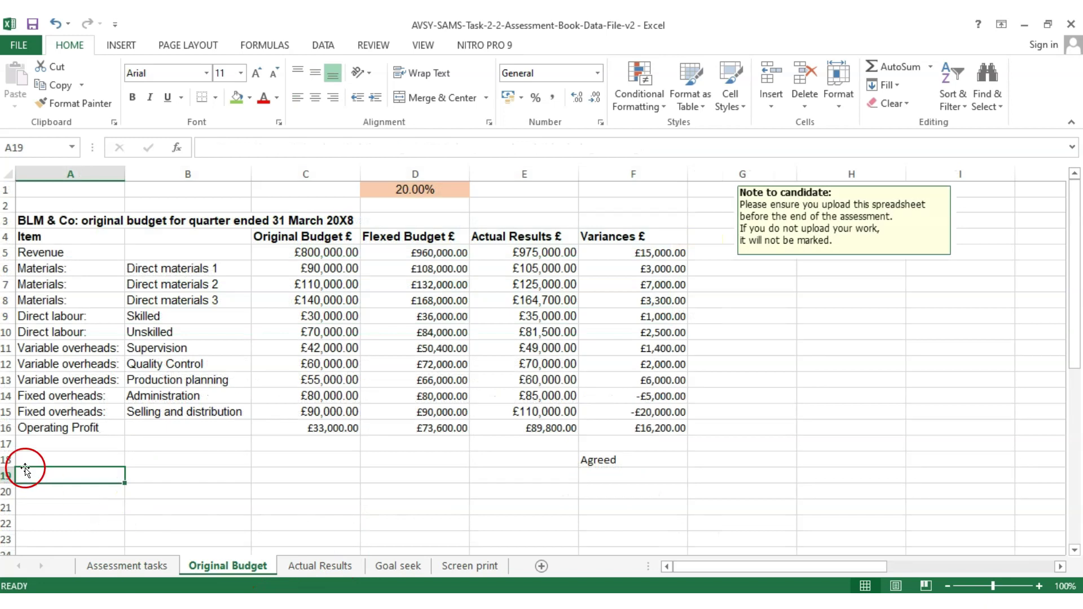
Step: Freeze the Original Budget worksheet's panes above row 17
click(9, 442)
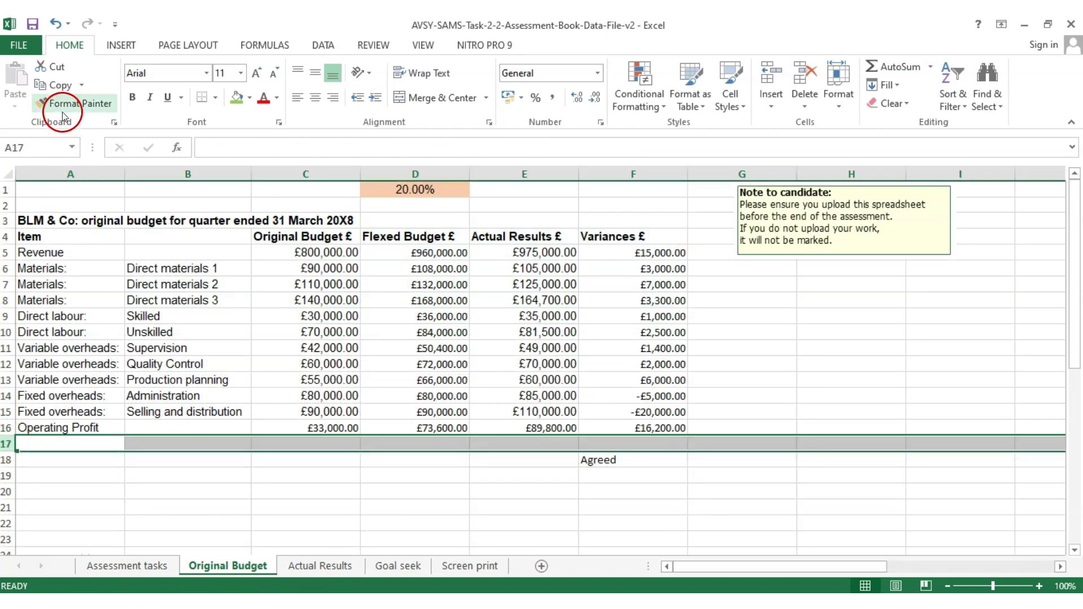
click(418, 46)
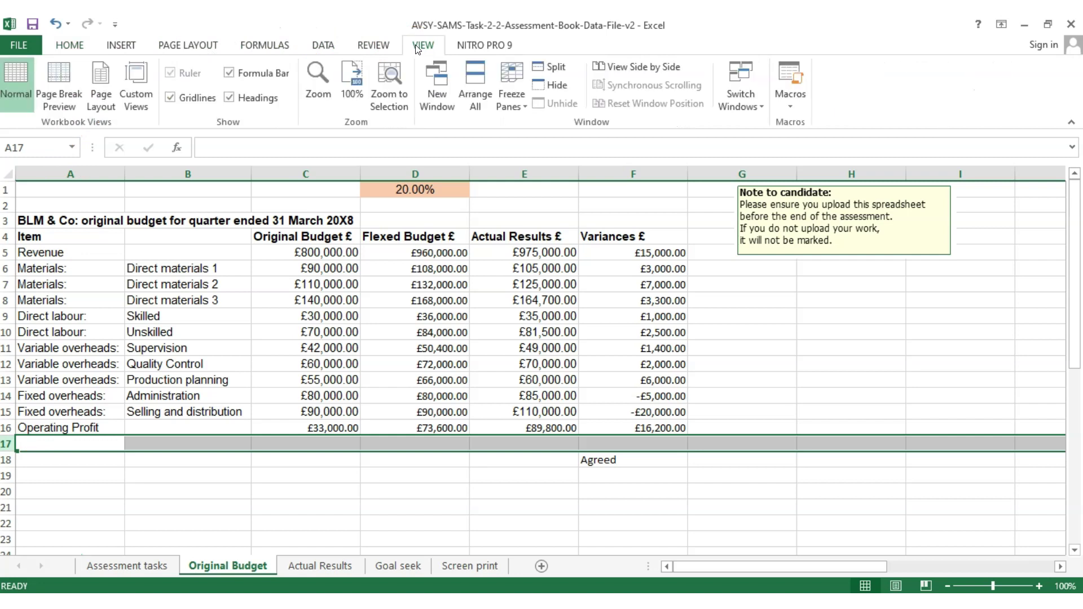
click(525, 107)
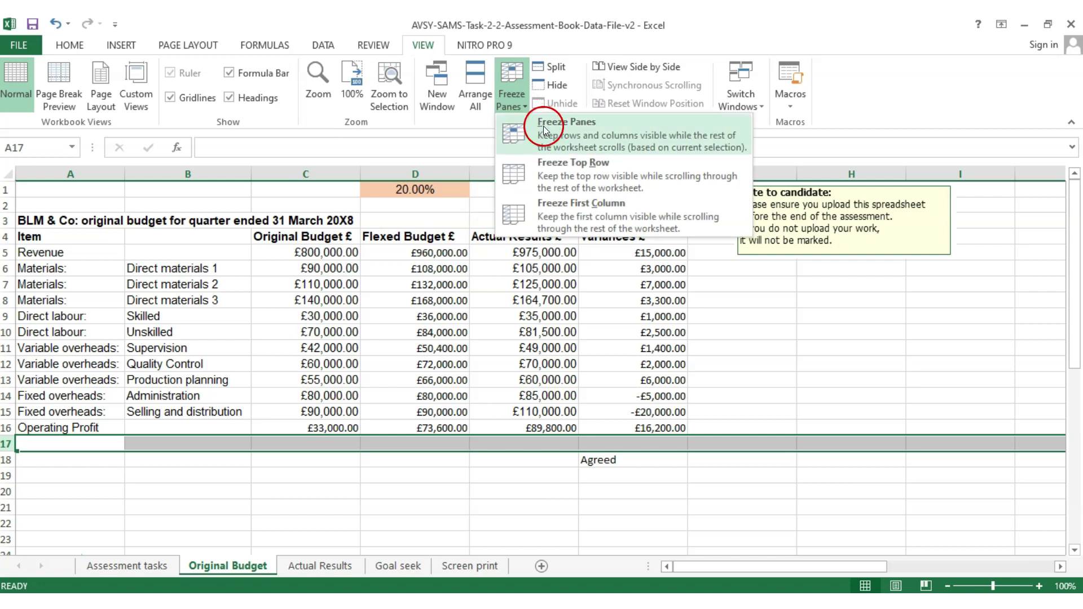
click(545, 129)
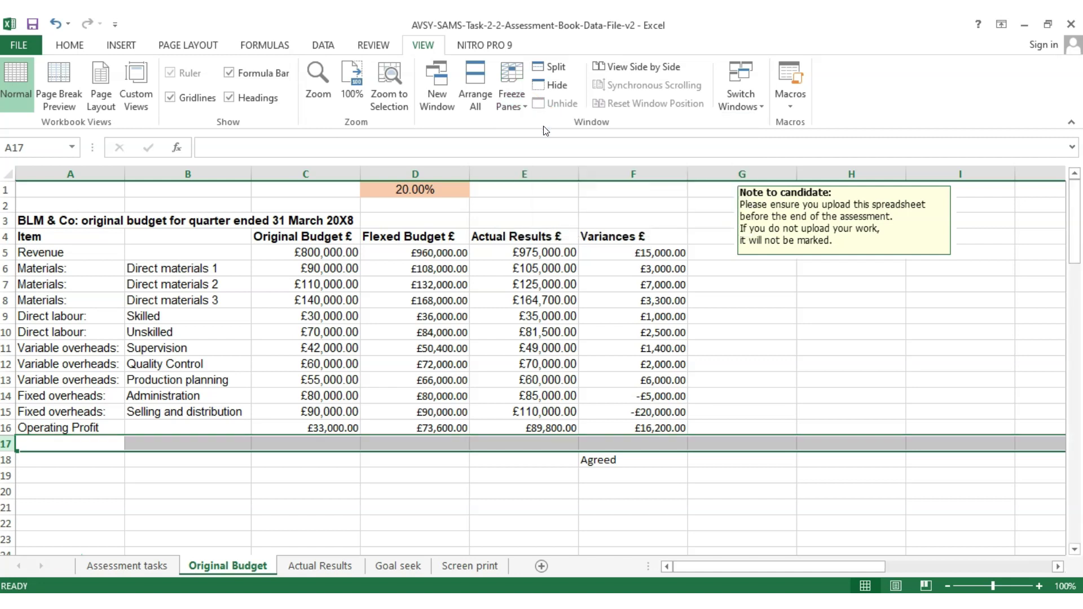
Step: Check whether rows 1 to 16 of the Original Budget worksheet stay visible while scrolling through the rows below
click(401, 488)
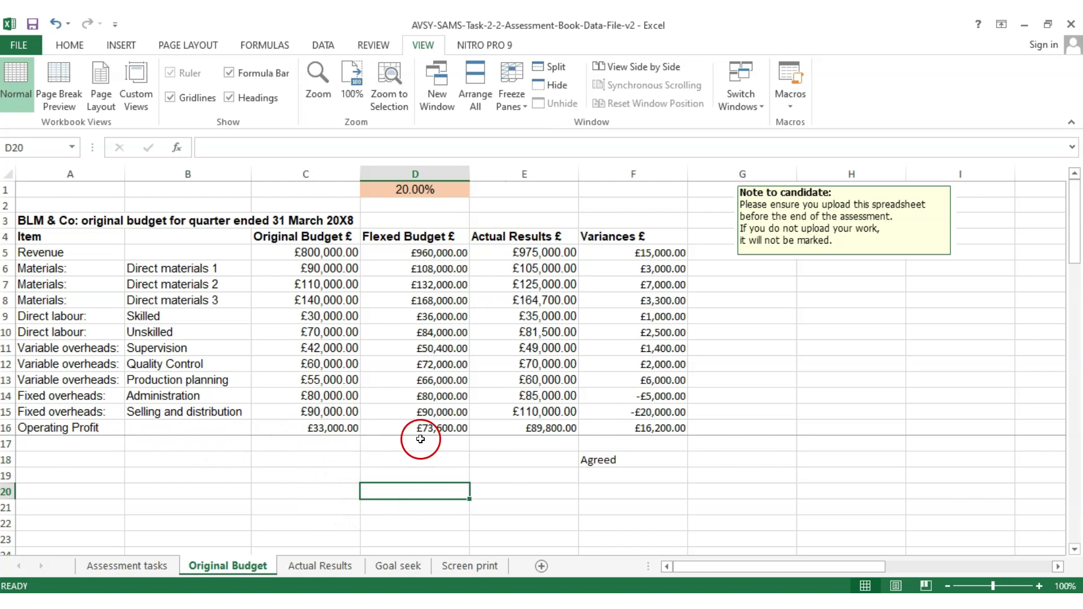
scroll(507, 431, down, 4)
scroll(507, 431, down, 20)
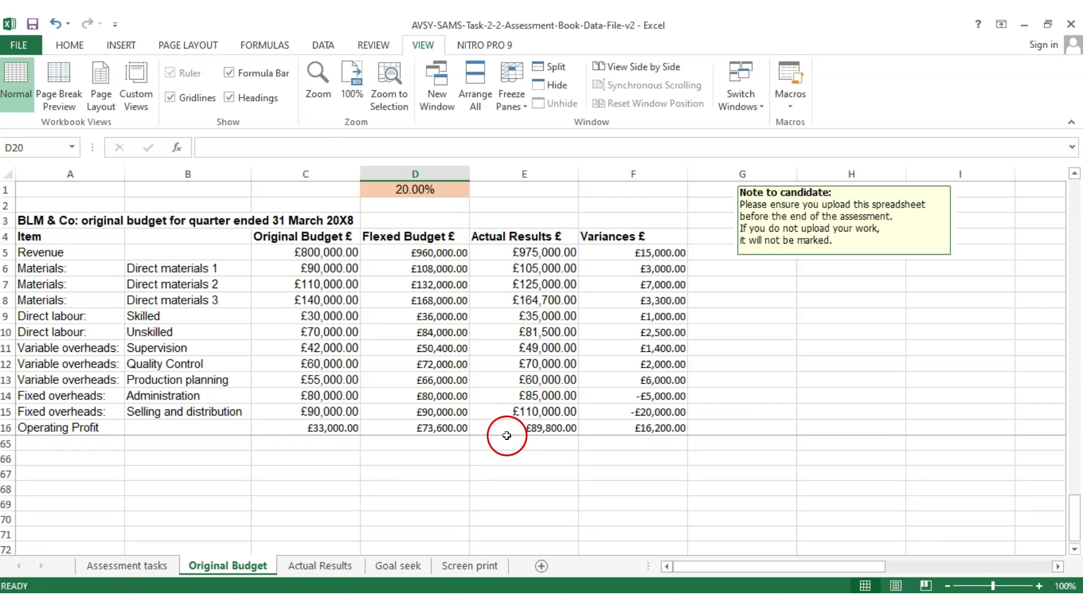
scroll(507, 438, down, 20)
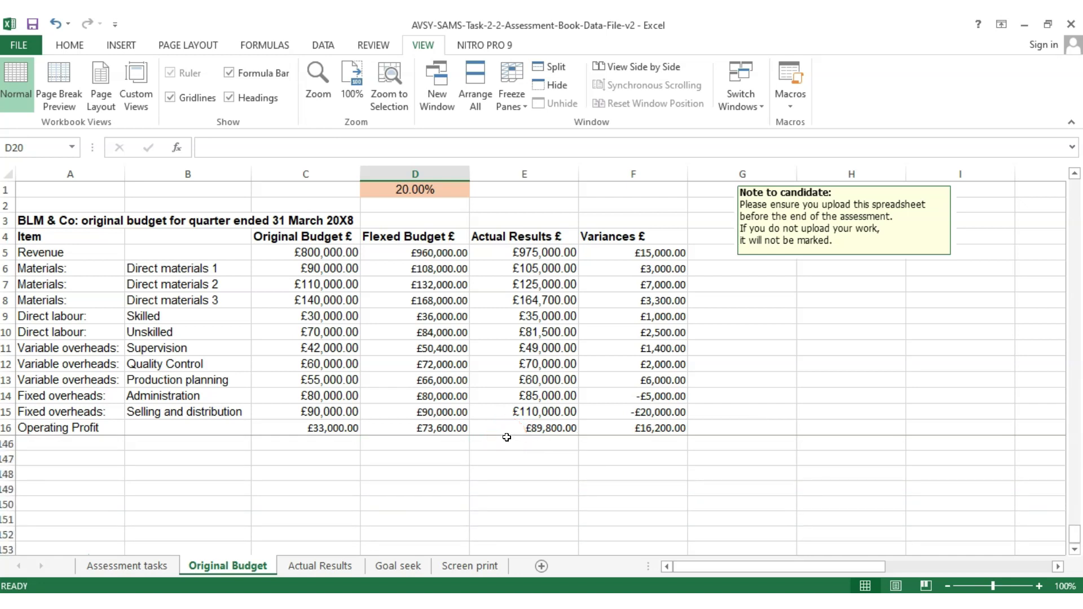
scroll(202, 485, down, 10)
scroll(202, 485, down, 18)
scroll(202, 486, down, 2)
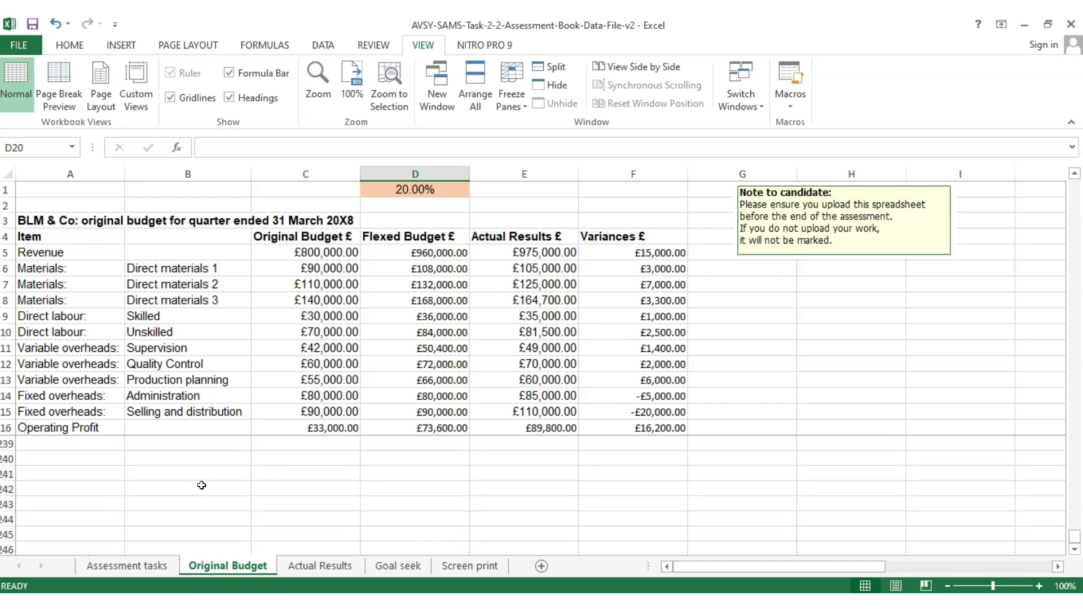
scroll(202, 486, up, 9)
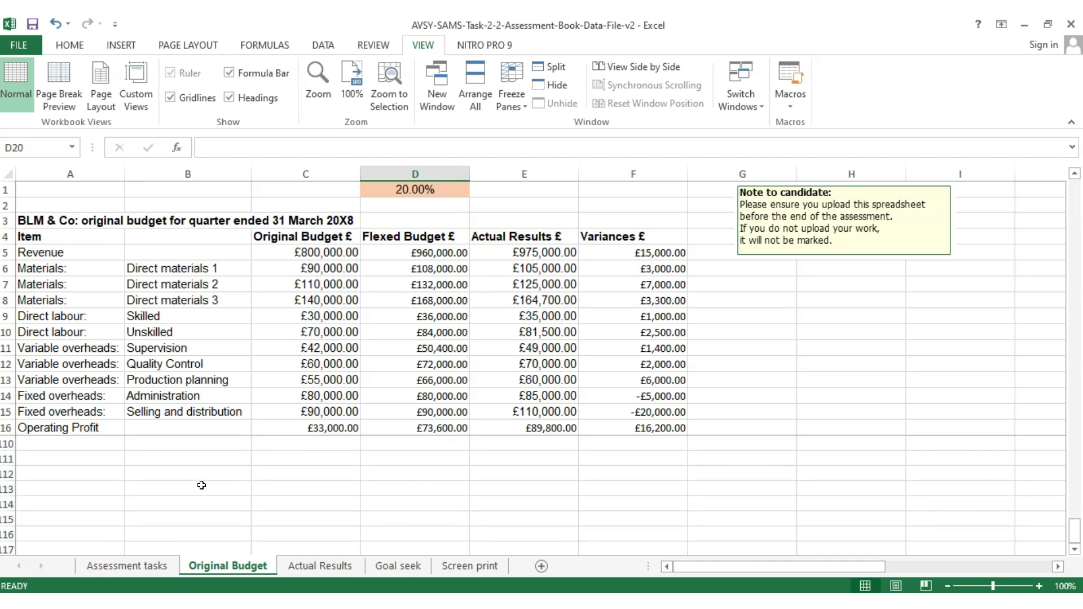
Step: Unfreeze the Original Budget worksheet's panes and check how the rows scroll without them
scroll(201, 485, up, 11)
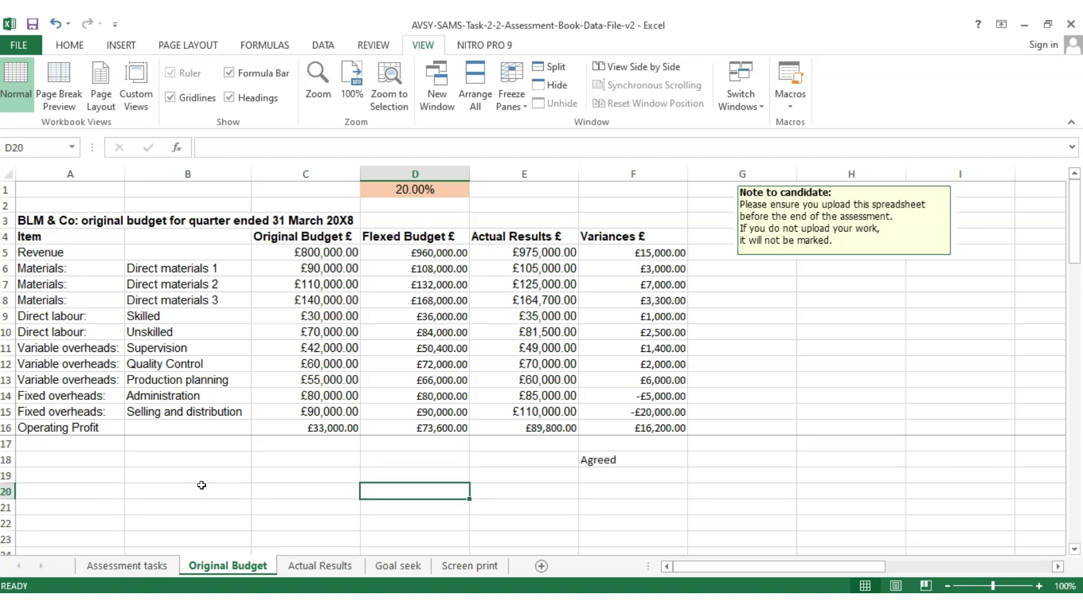
click(511, 96)
click(542, 119)
click(366, 512)
scroll(353, 486, down, 12)
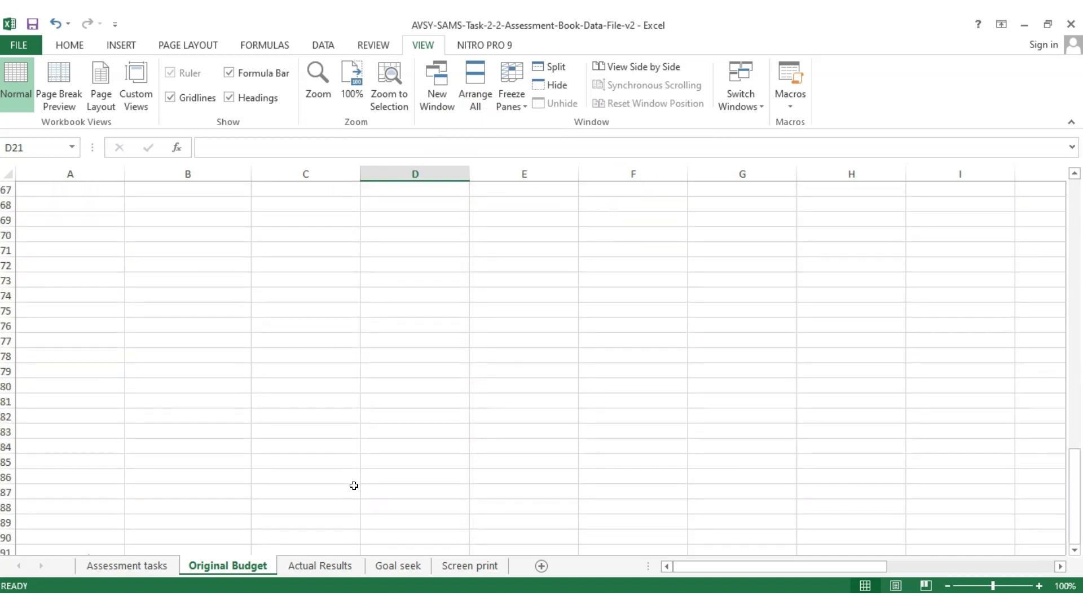
scroll(353, 485, up, 9)
scroll(354, 485, up, 3)
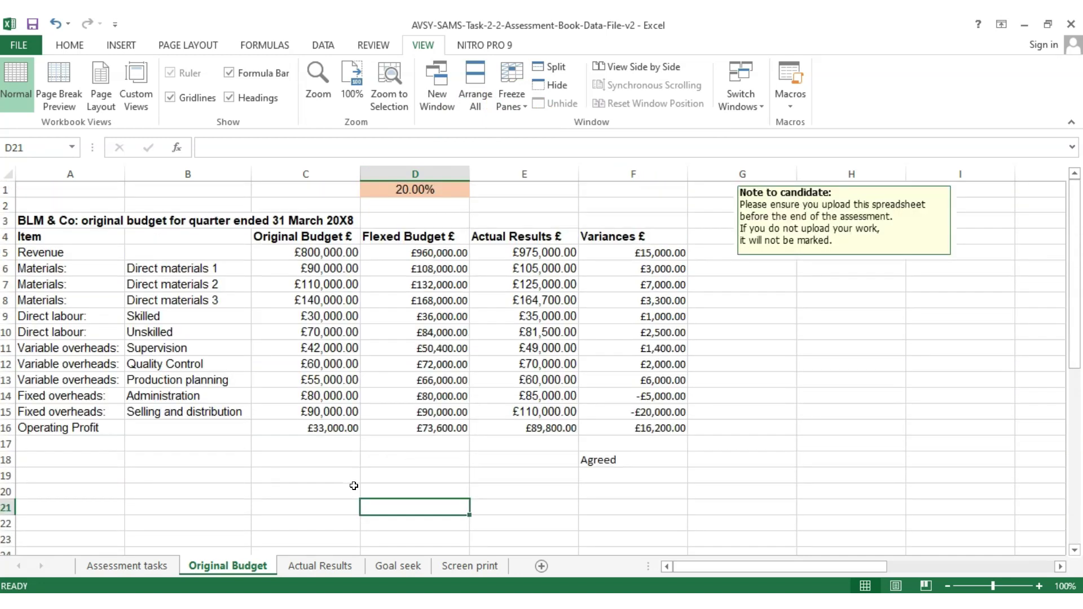
Step: Freeze only the top row of the Original Budget worksheet and check the effect while scrolling through the rows below
click(519, 97)
click(621, 162)
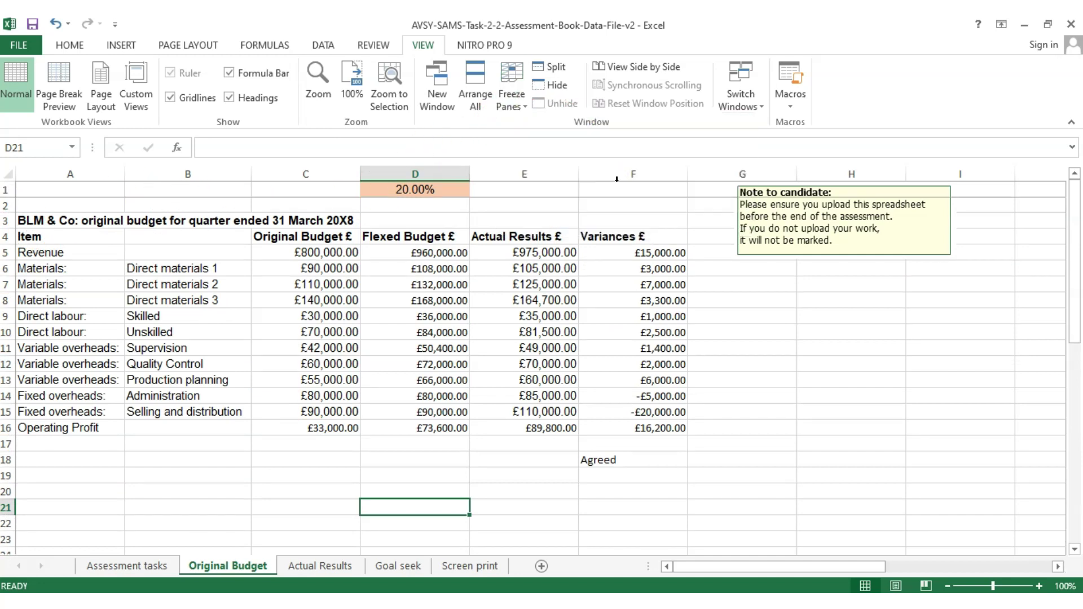
scroll(378, 423, down, 15)
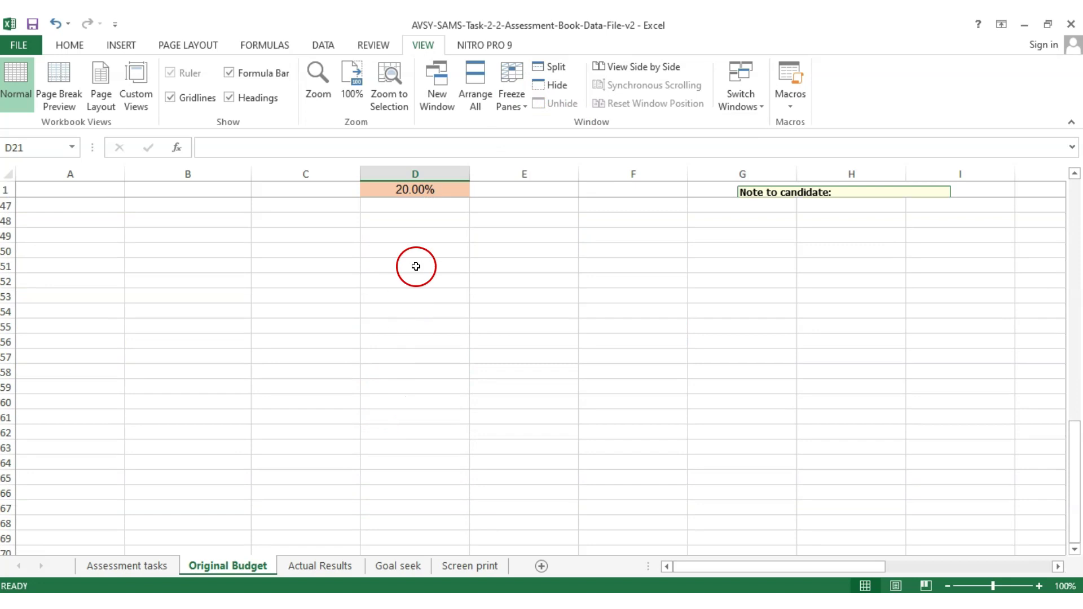
scroll(424, 350, up, 18)
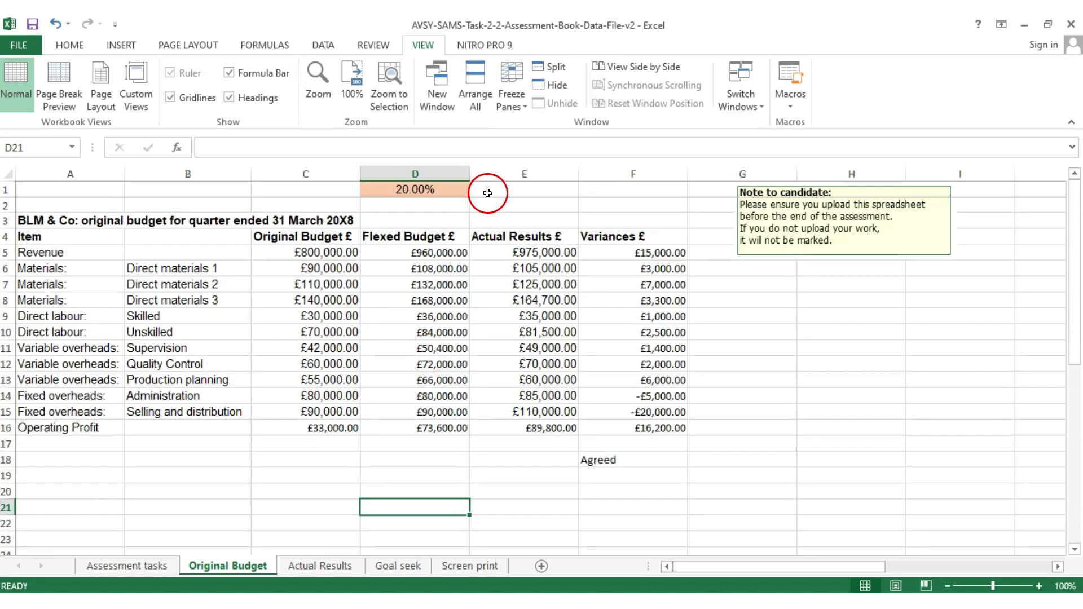
Step: Replace the frozen top row with a frozen first column in the Original Budget worksheet and test horizontal scrolling
click(511, 96)
click(534, 133)
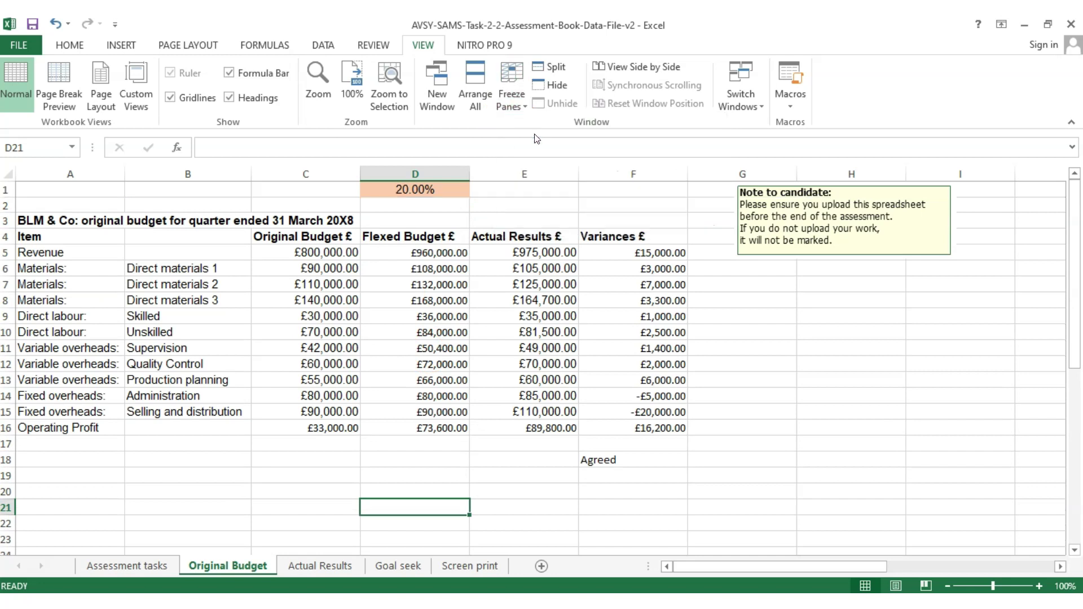
click(507, 98)
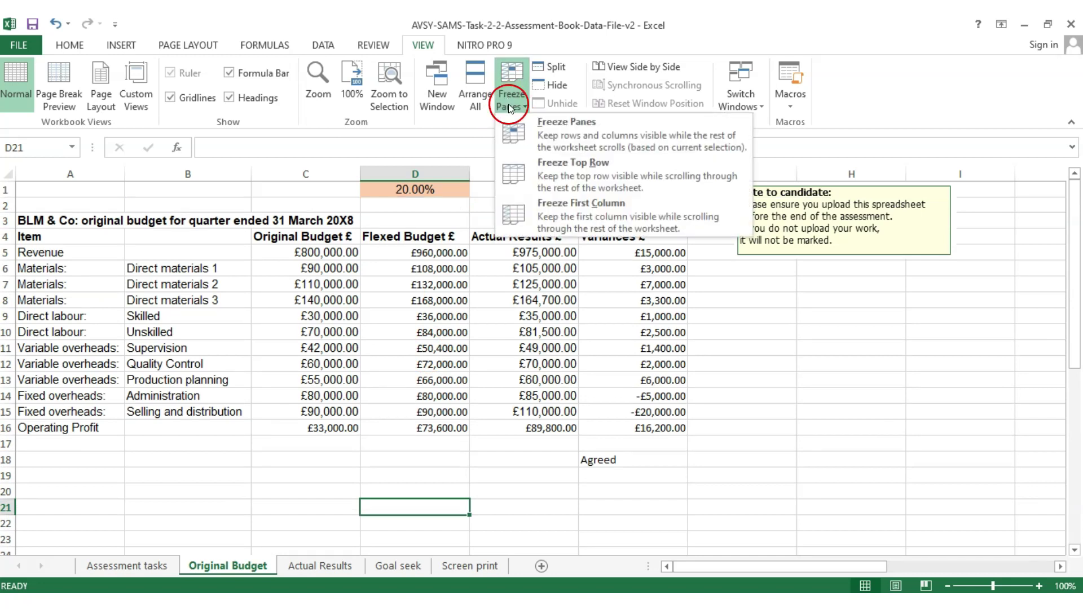
click(570, 214)
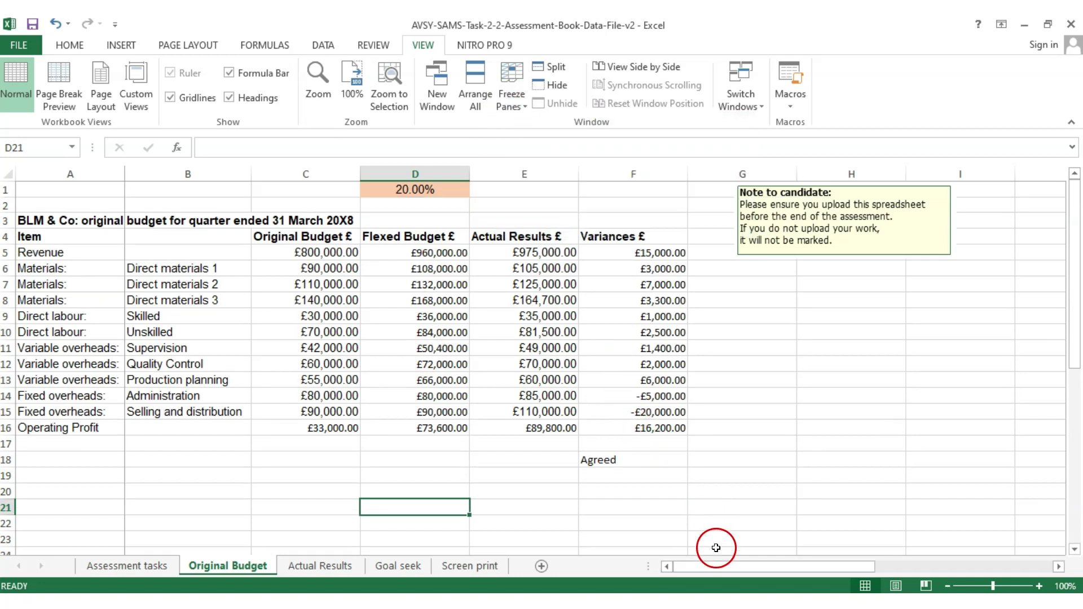
drag(729, 569, 682, 573)
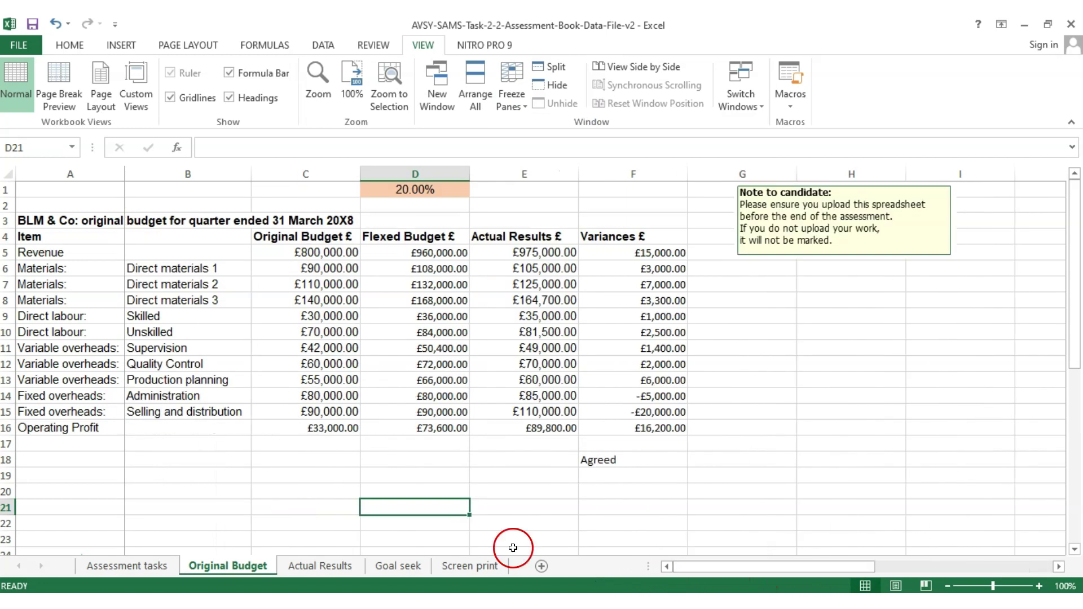
click(345, 474)
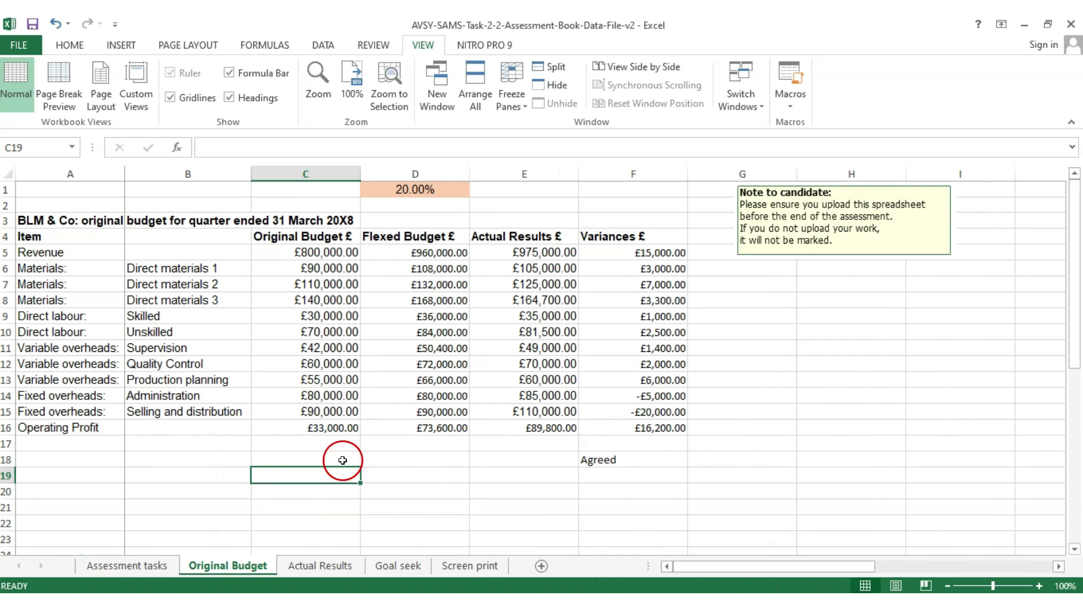
Step: Unfreeze the first column, freeze the Original Budget worksheet's panes above row 17 again, and test scrolling
click(8, 445)
click(506, 94)
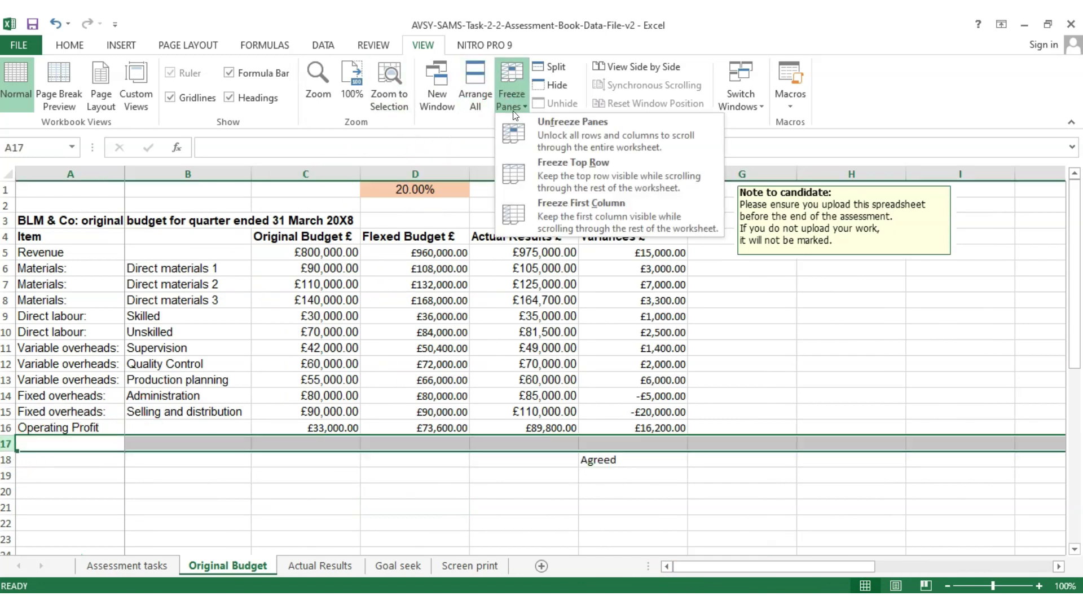
click(541, 123)
click(519, 107)
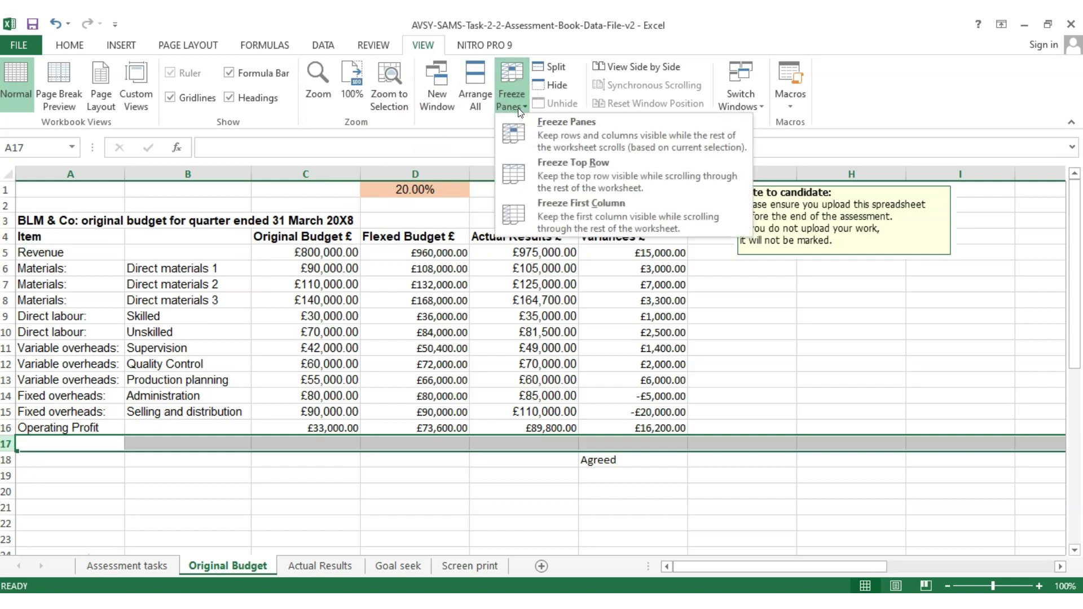
click(527, 122)
click(402, 523)
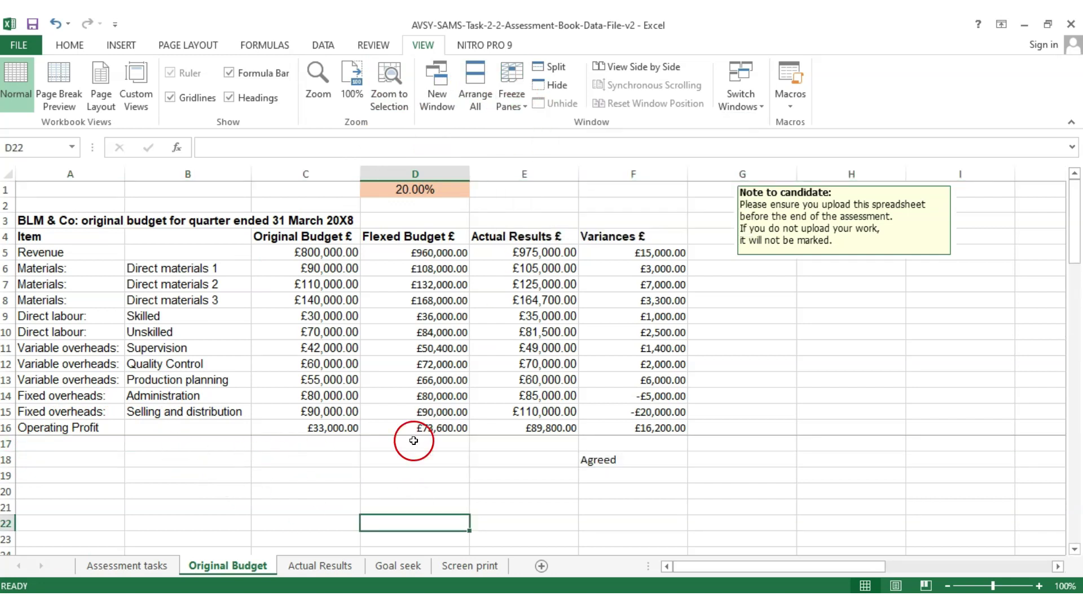
scroll(395, 470, down, 4)
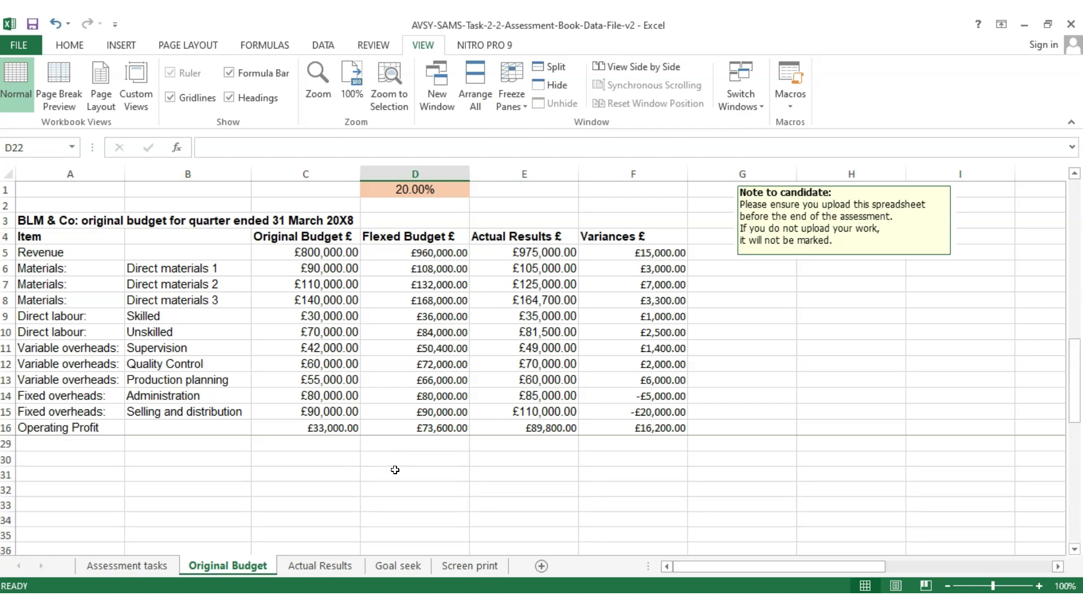
scroll(395, 469, up, 4)
Step: In the Assessment tasks worksheet, fill the freeze instruction in C52 with green and its marks cell D52 with yellow
click(159, 564)
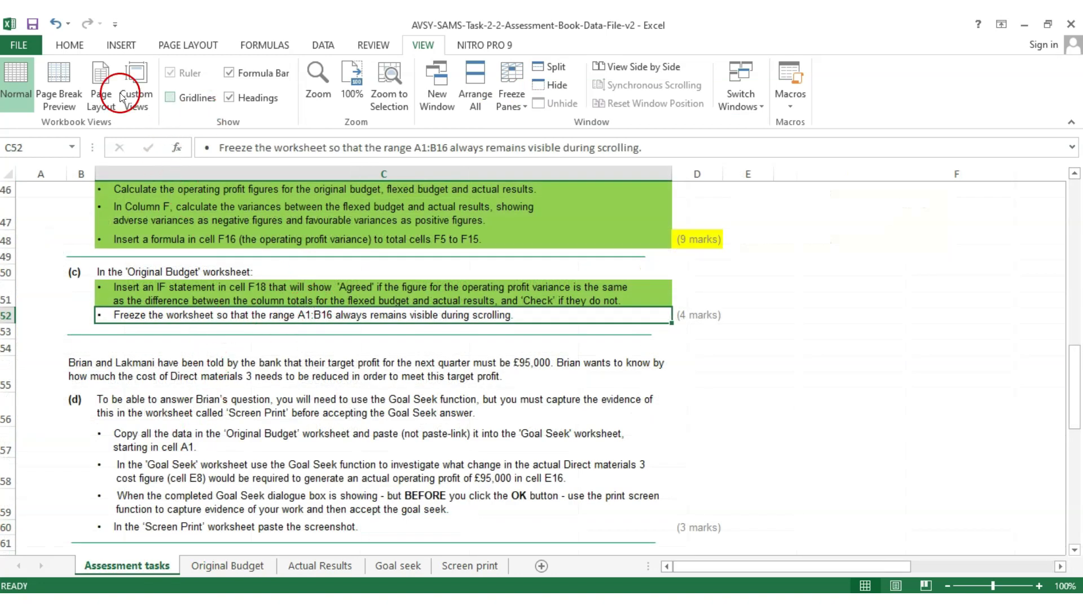
click(70, 46)
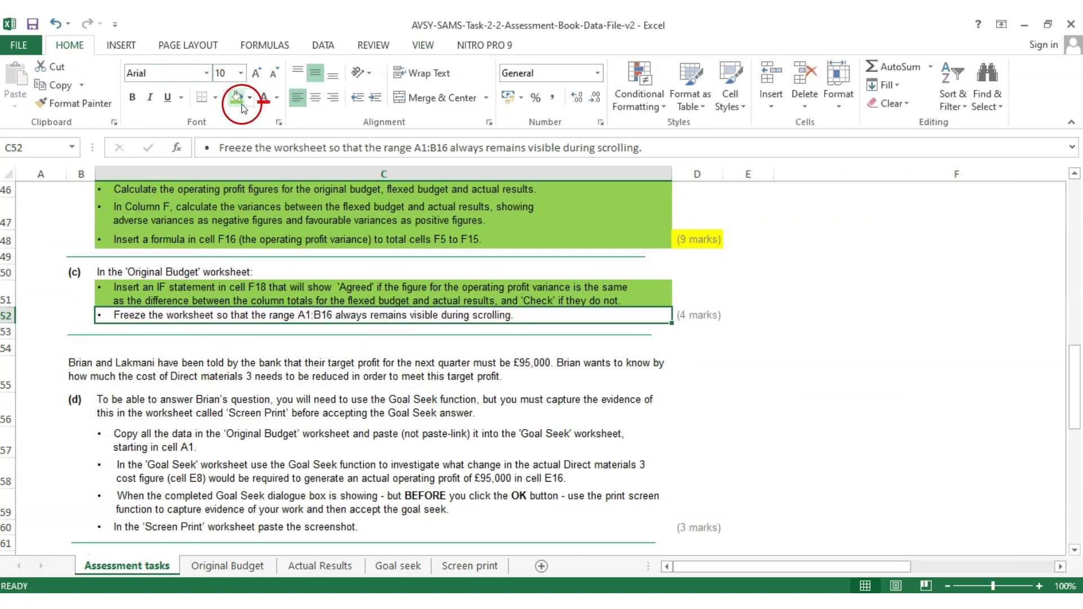
click(237, 98)
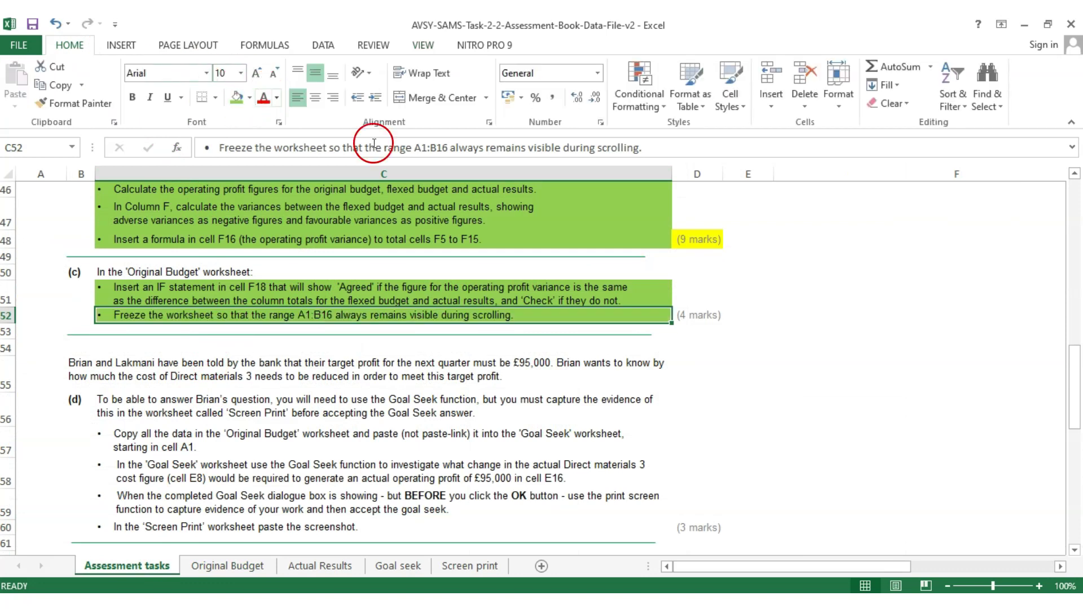
click(698, 320)
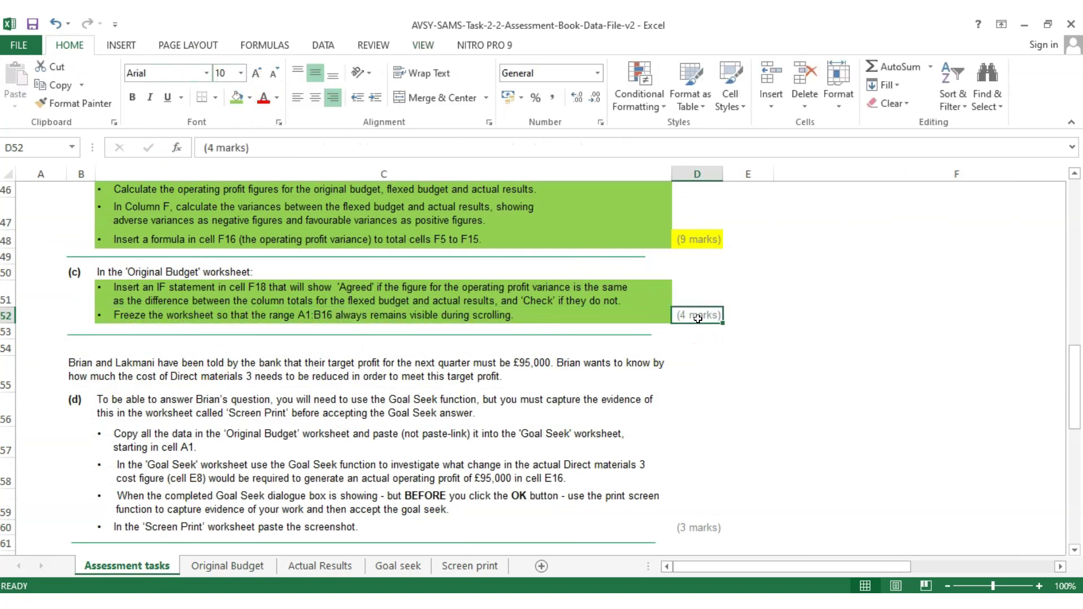
click(249, 97)
click(275, 219)
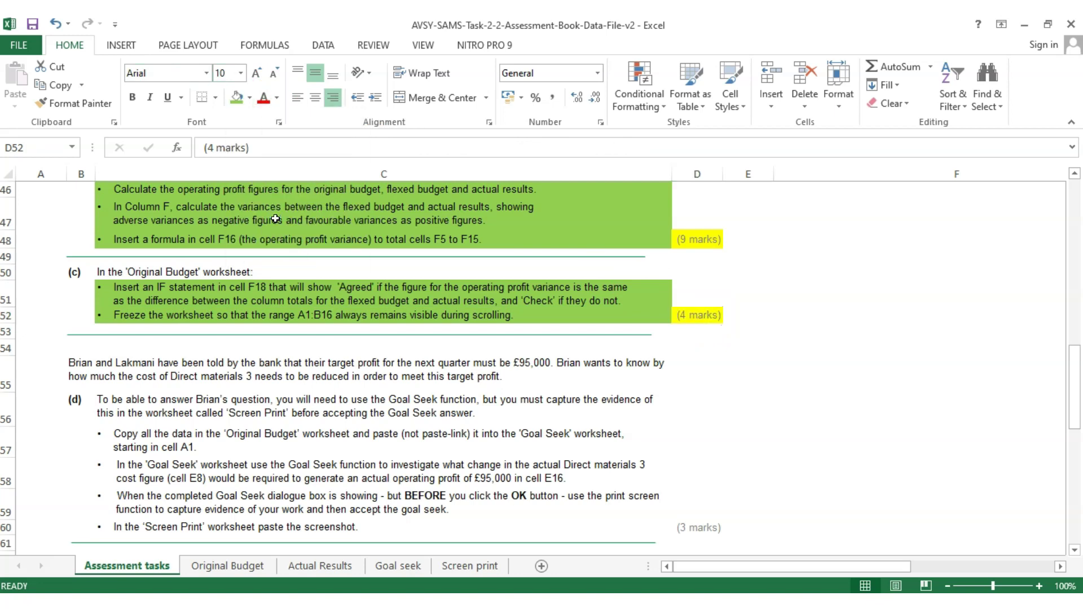
Step: Read the bank's target profit requirement in B55, focusing on the profit figure and the Direct materials 3 cost reduction
click(346, 403)
scroll(346, 403, down, 1)
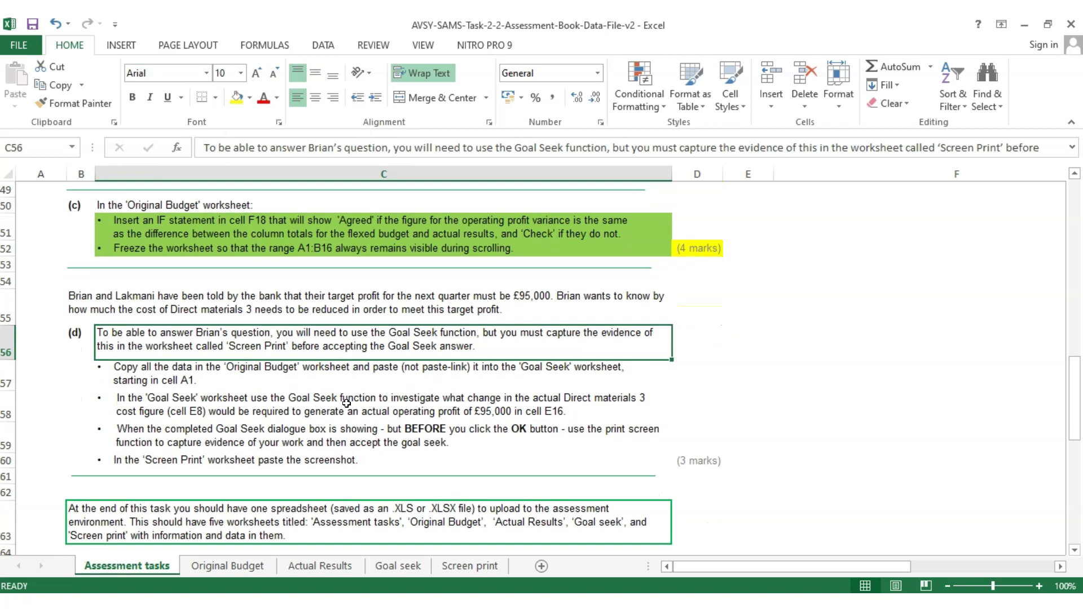
click(178, 299)
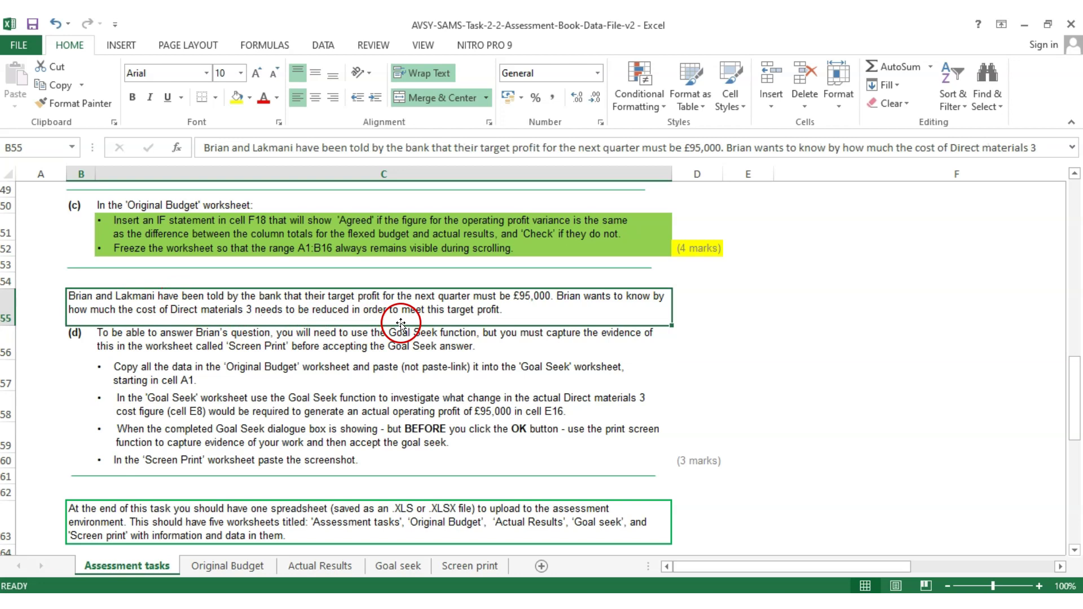
double_click(535, 297)
drag(506, 296, 550, 296)
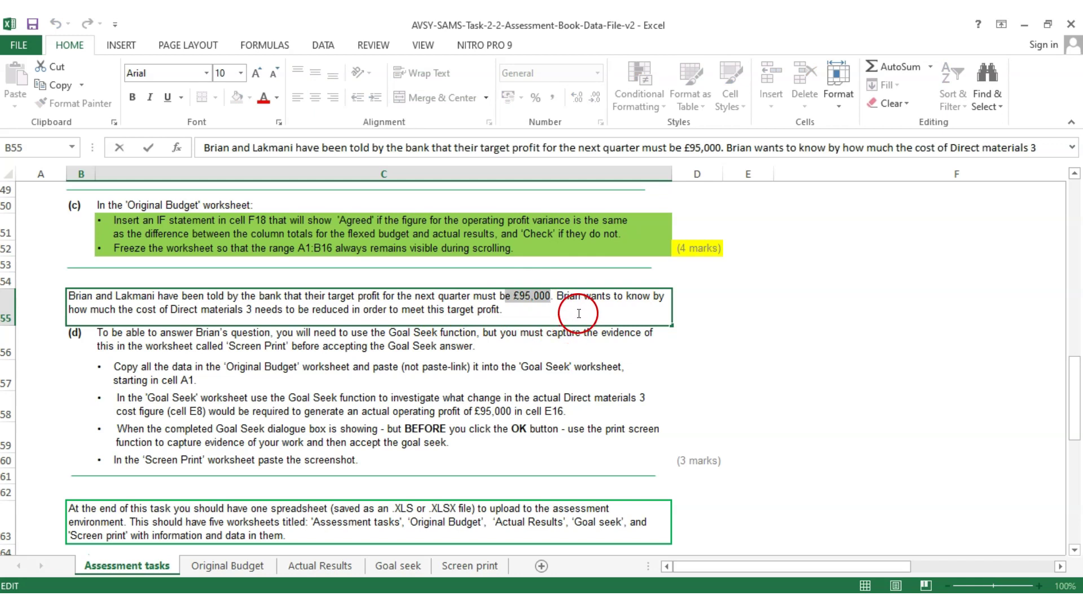
click(579, 314)
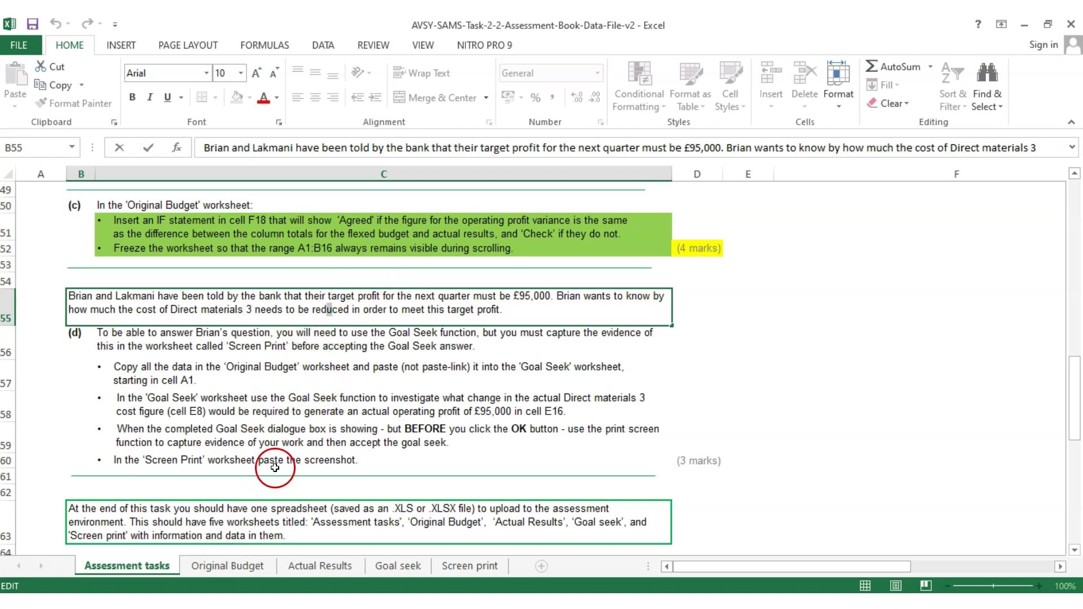
Step: In the Original Budget worksheet, examine the actual Direct materials 3 cost in E8 and the actual operating profit in E16
click(214, 573)
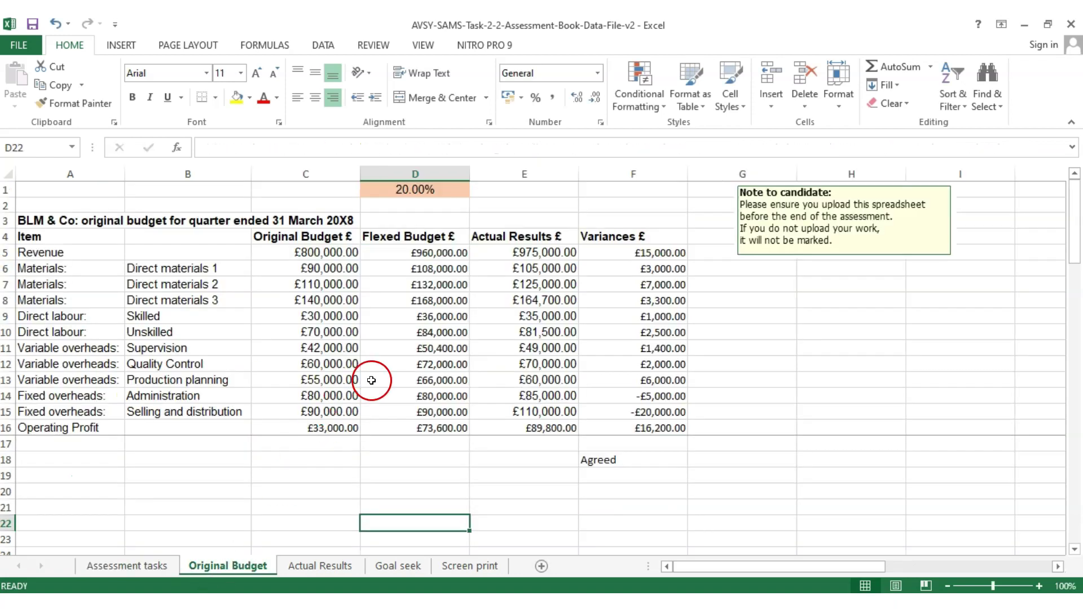
click(497, 302)
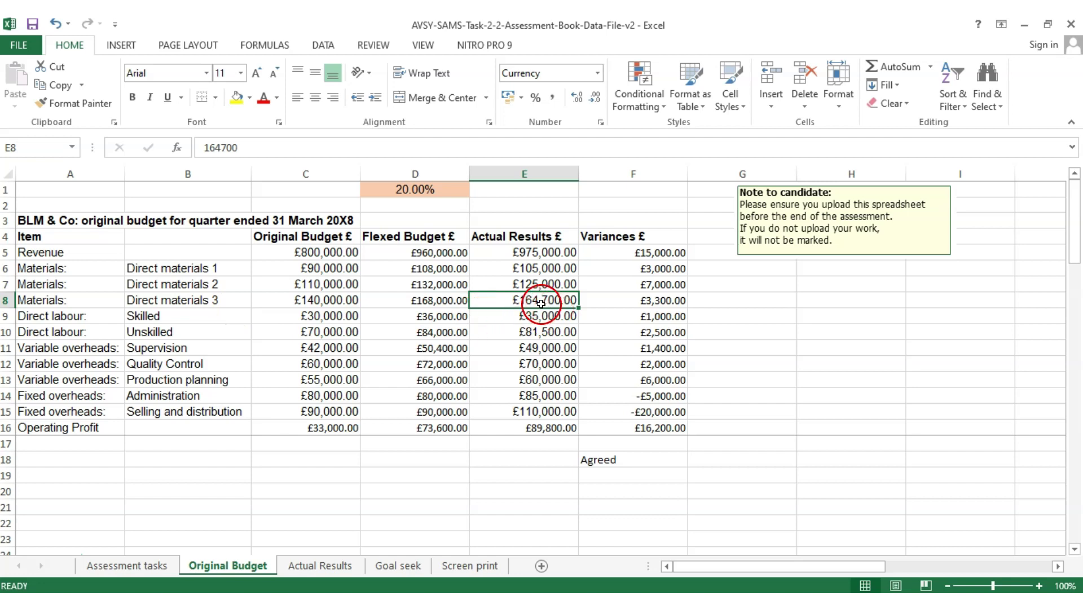
click(537, 427)
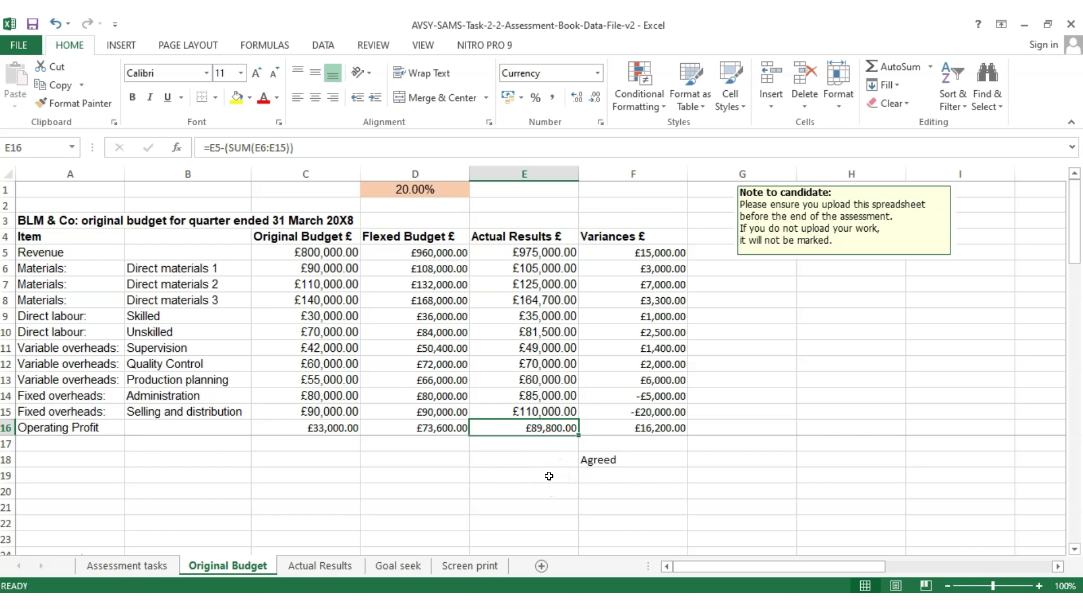
Step: Read the part (d) Goal Seek, screenshot and data-copying instructions in C56 to C58 of the Assessment tasks worksheet
click(150, 564)
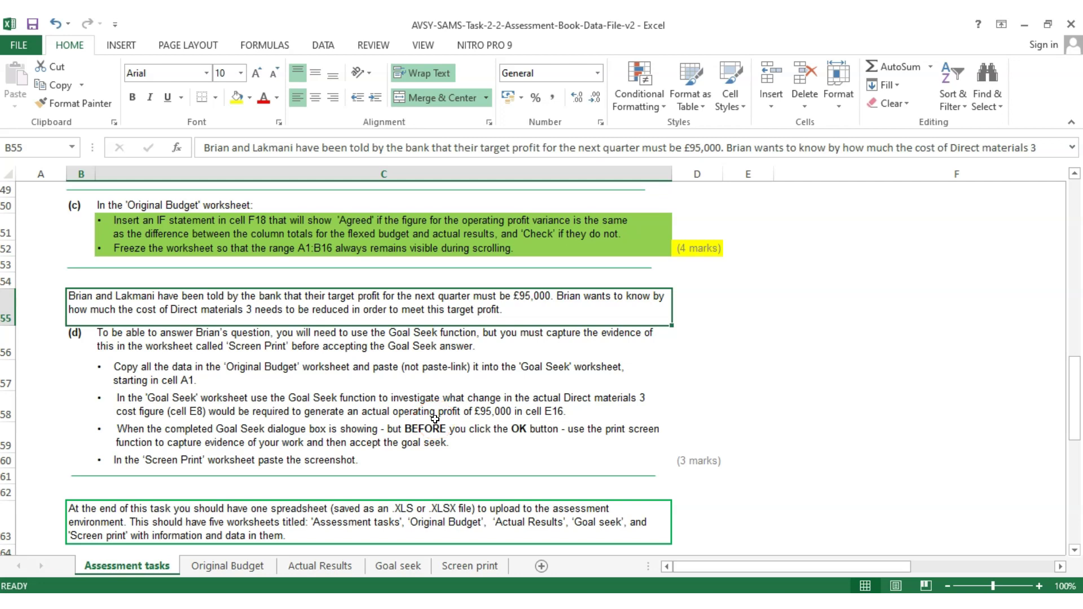
click(155, 334)
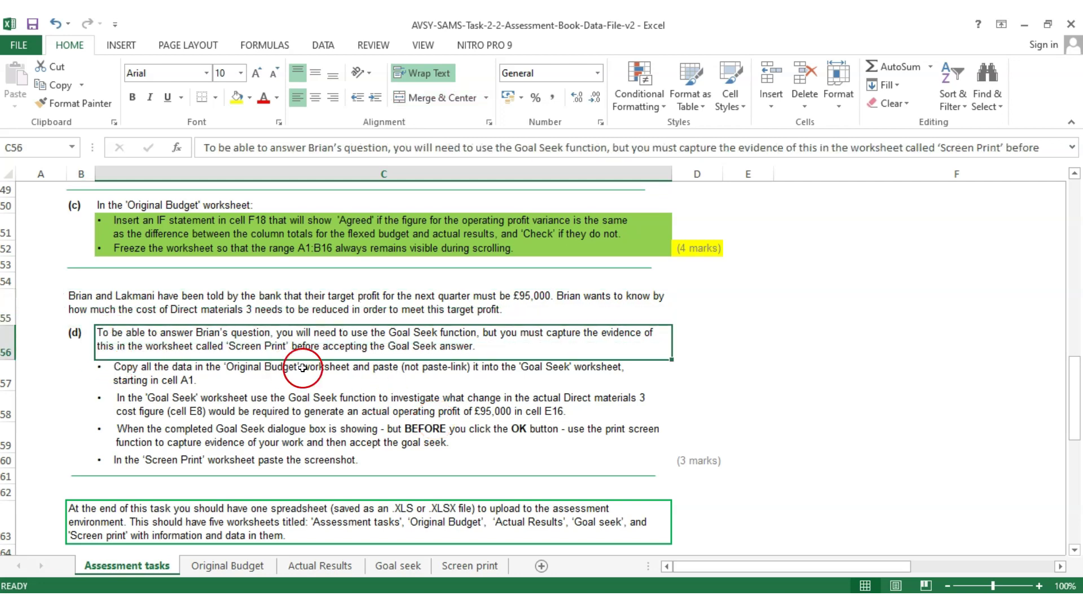
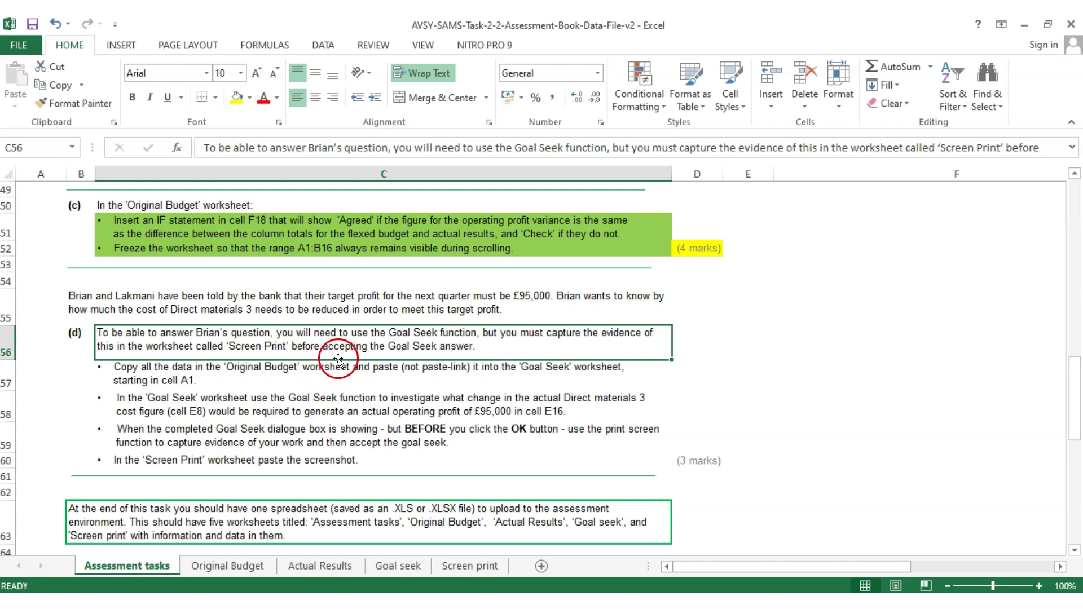
double_click(303, 346)
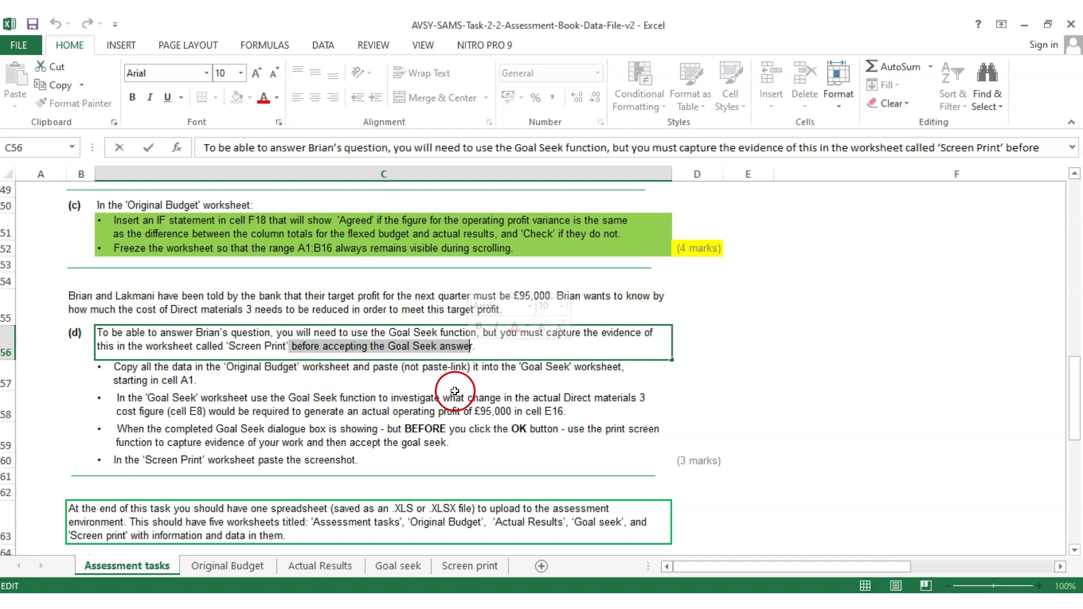
click(425, 398)
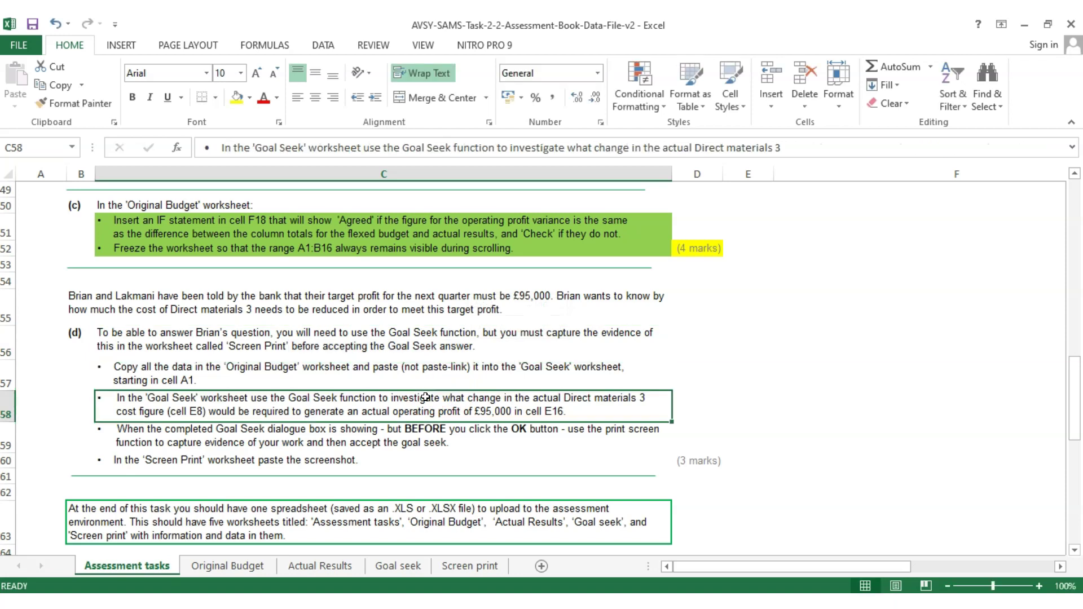
click(235, 379)
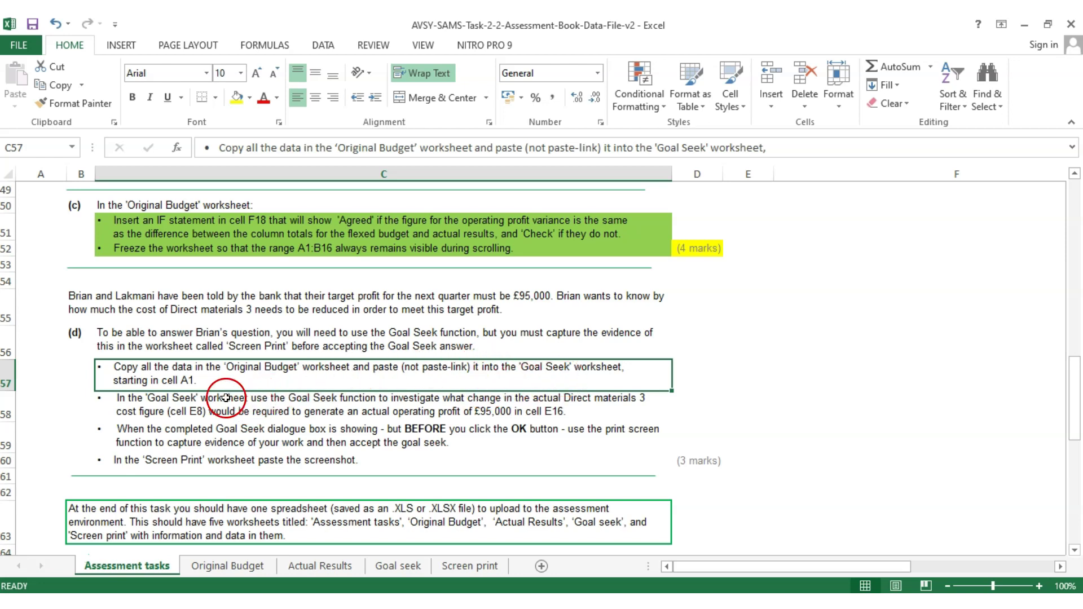
Step: Copy the range A1:F18 in the Original Budget worksheet, including the IF check result in F18
click(237, 566)
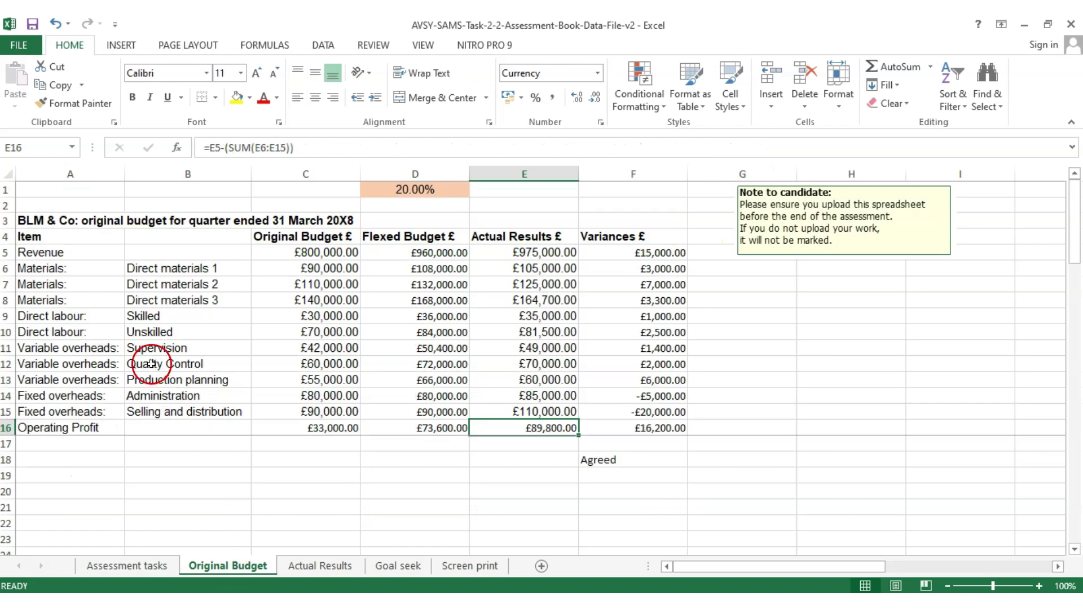
drag(34, 191, 649, 428)
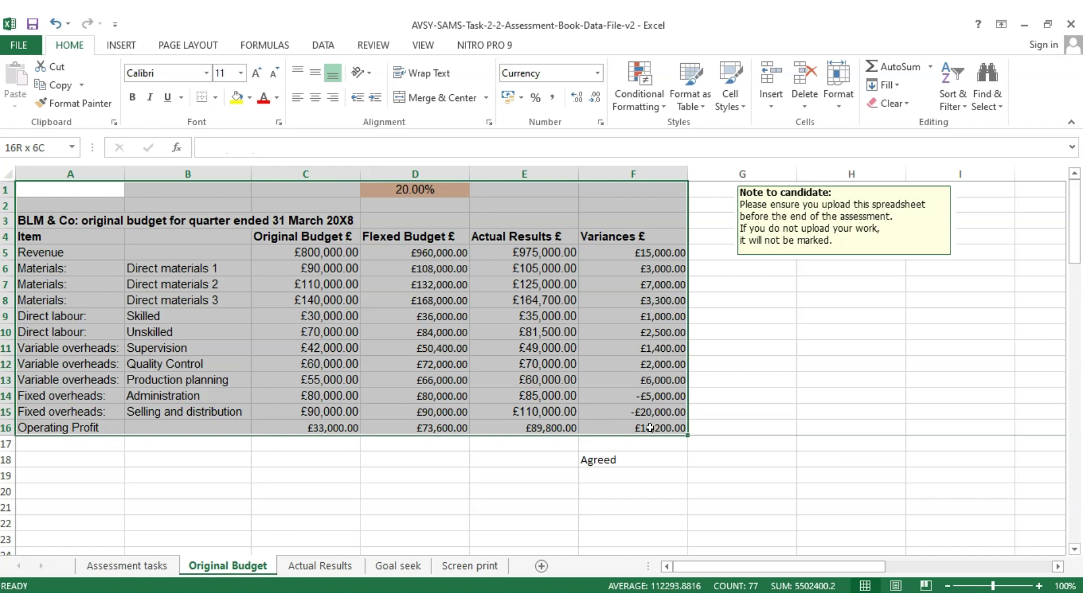
drag(650, 428, 665, 458)
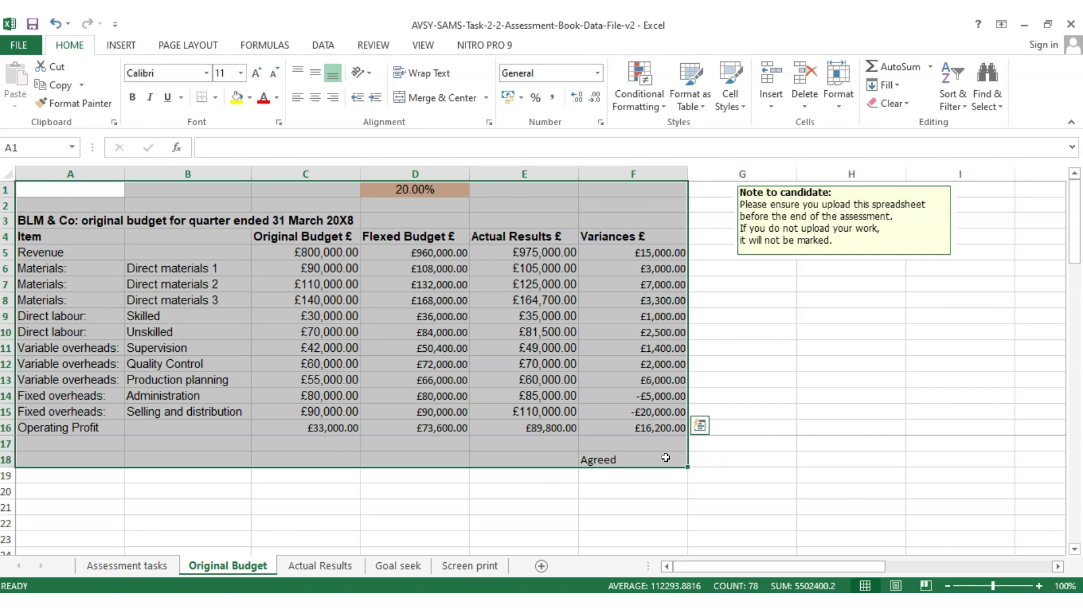
key(ctrl+c)
Step: Paste the copied budget data into the Goal seek worksheet from cell A1 and resize column A to fit its item labels
click(398, 566)
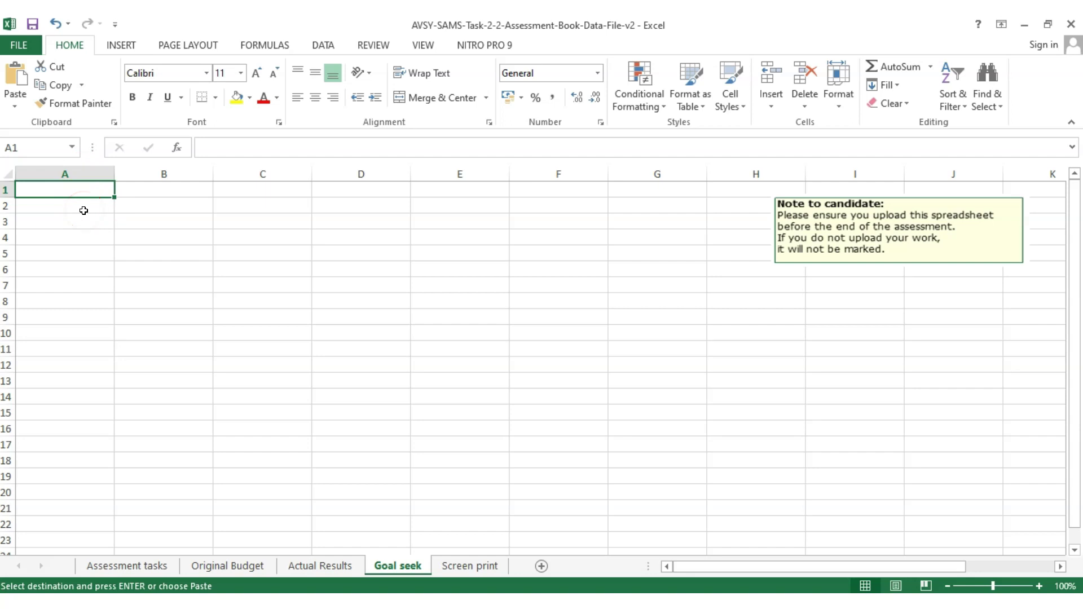
key(ctrl+v)
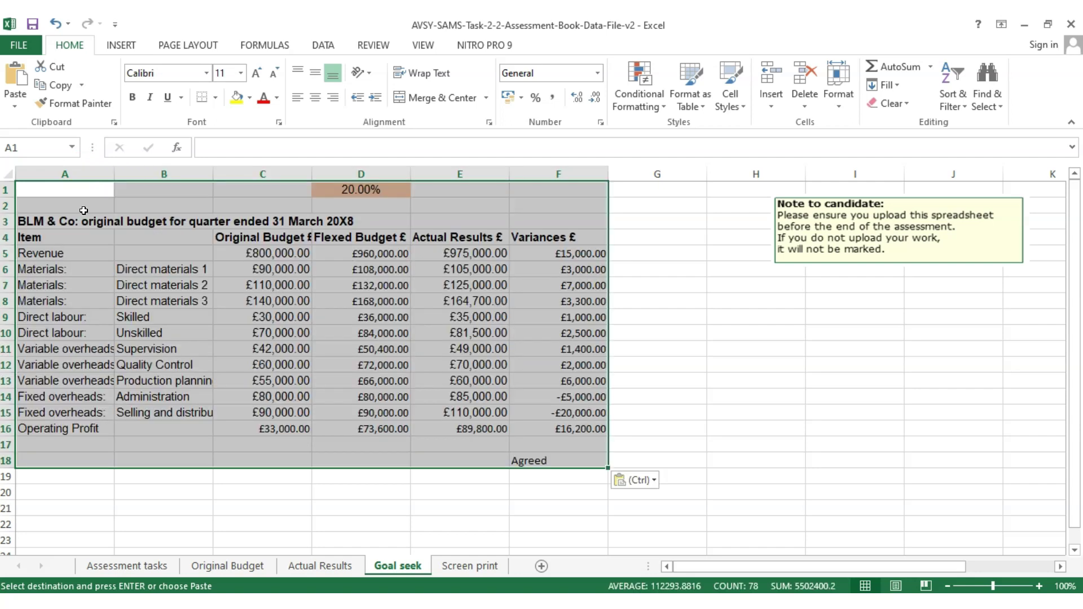
click(142, 252)
drag(113, 168, 114, 168)
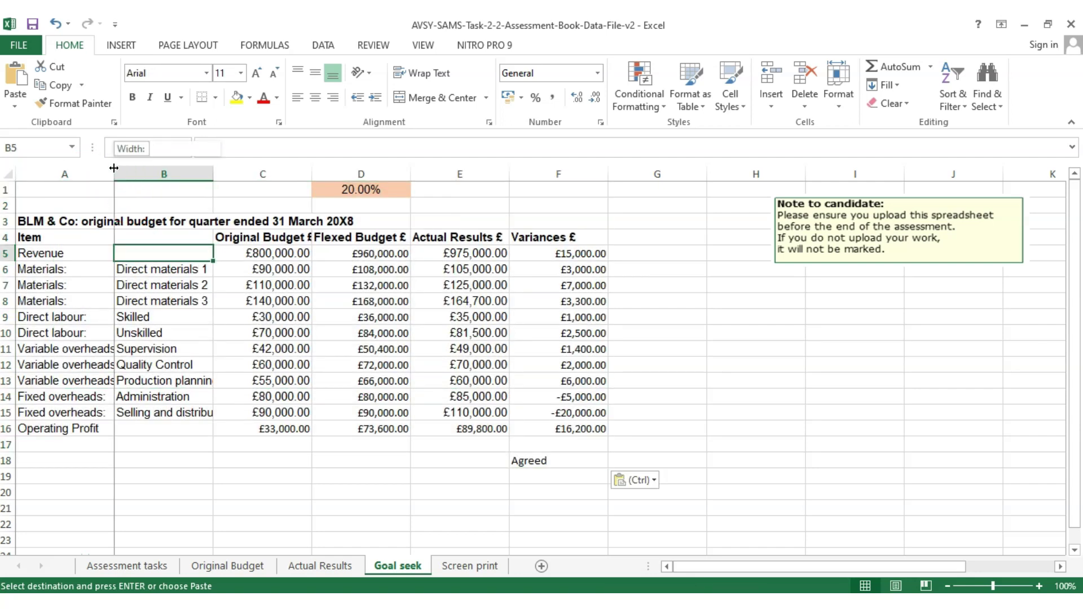
double_click(114, 168)
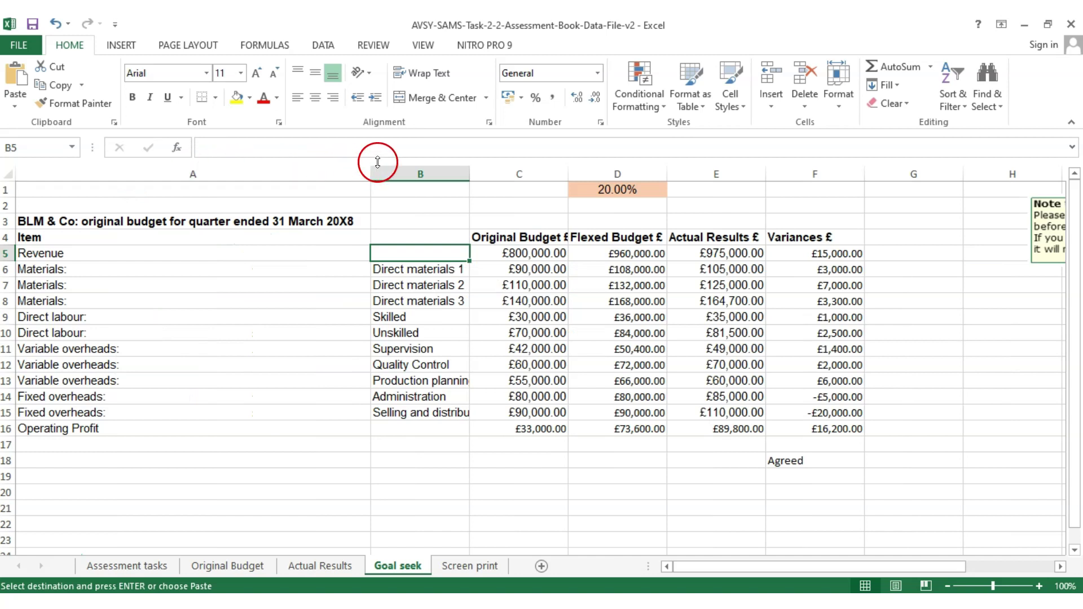
drag(375, 167, 174, 188)
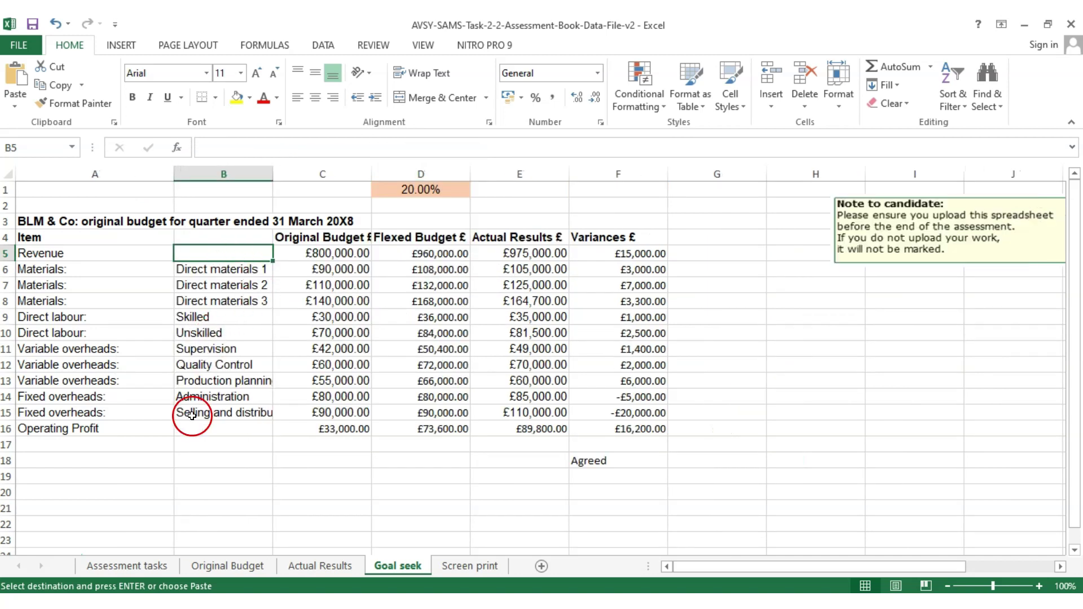
click(223, 566)
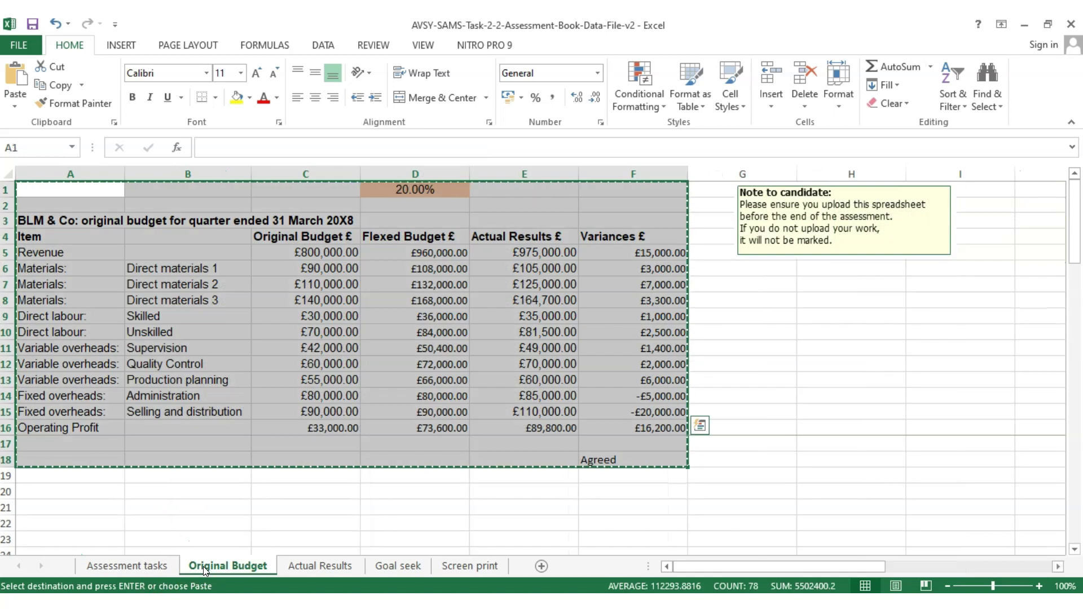
click(398, 566)
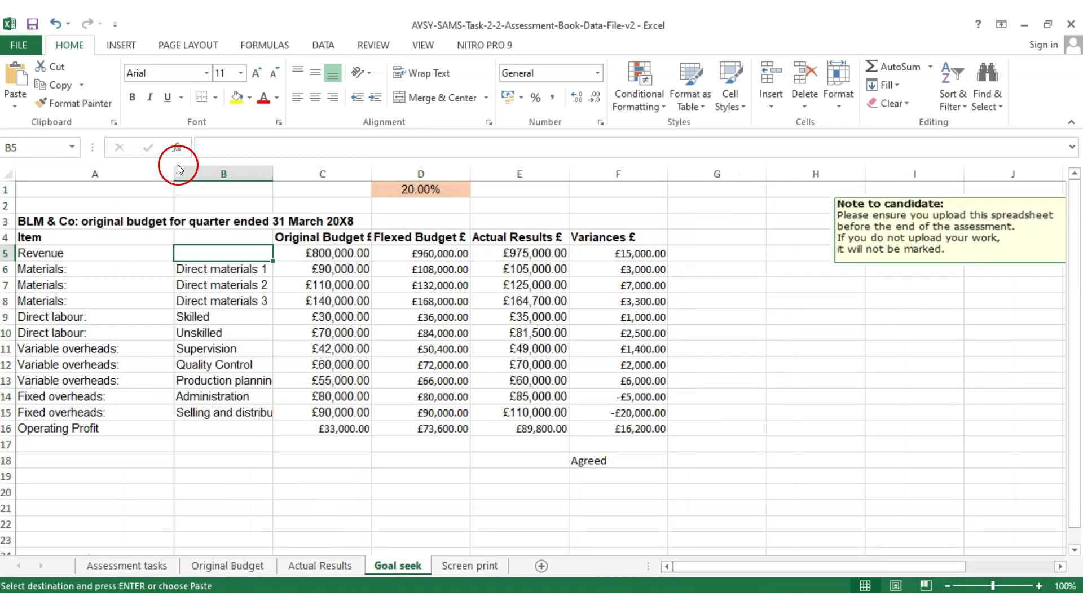
drag(178, 178, 124, 179)
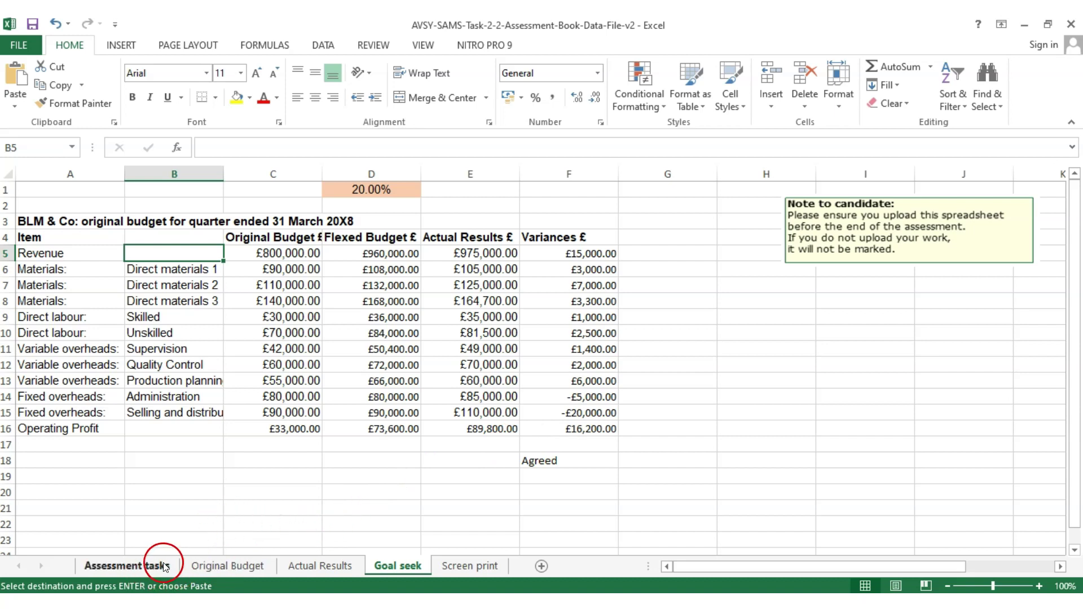
Step: Undo the column A width changes and the pasted budget data in the Goal seek worksheet
click(356, 515)
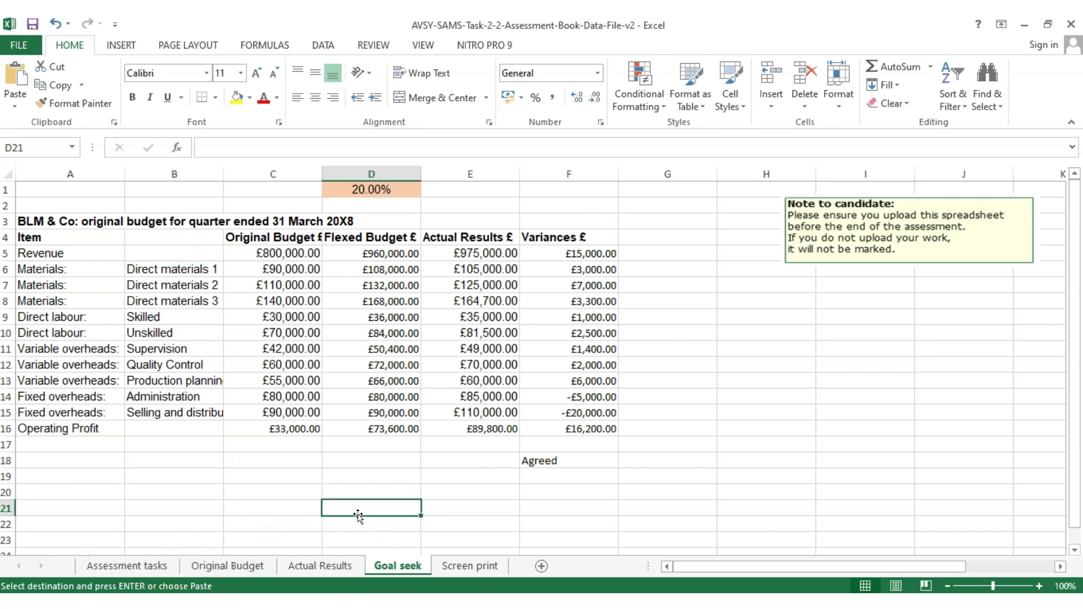
key(ctrl+z)
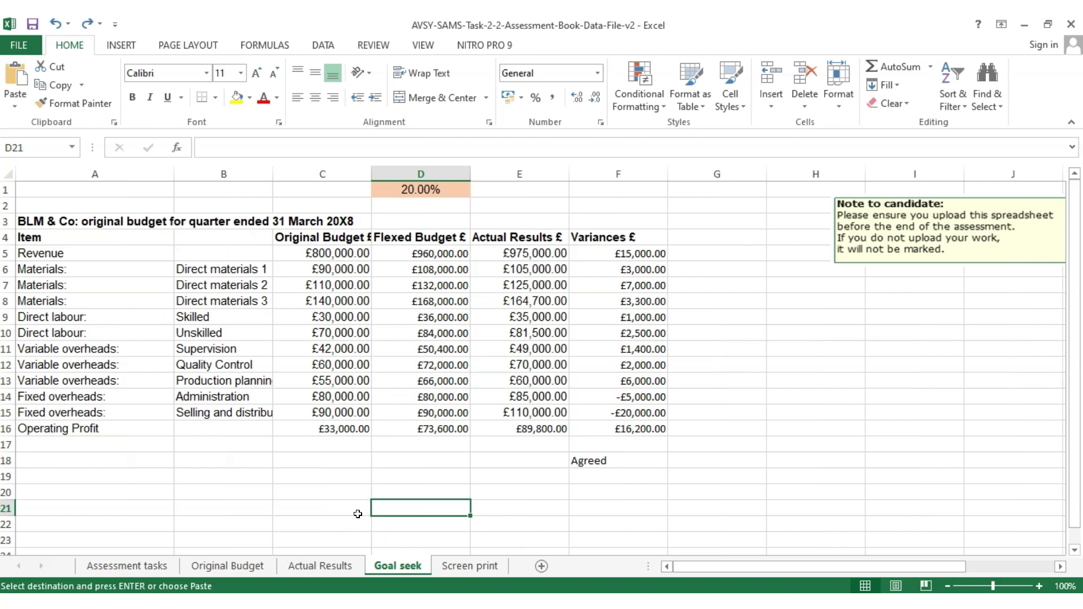
key(ctrl+z)
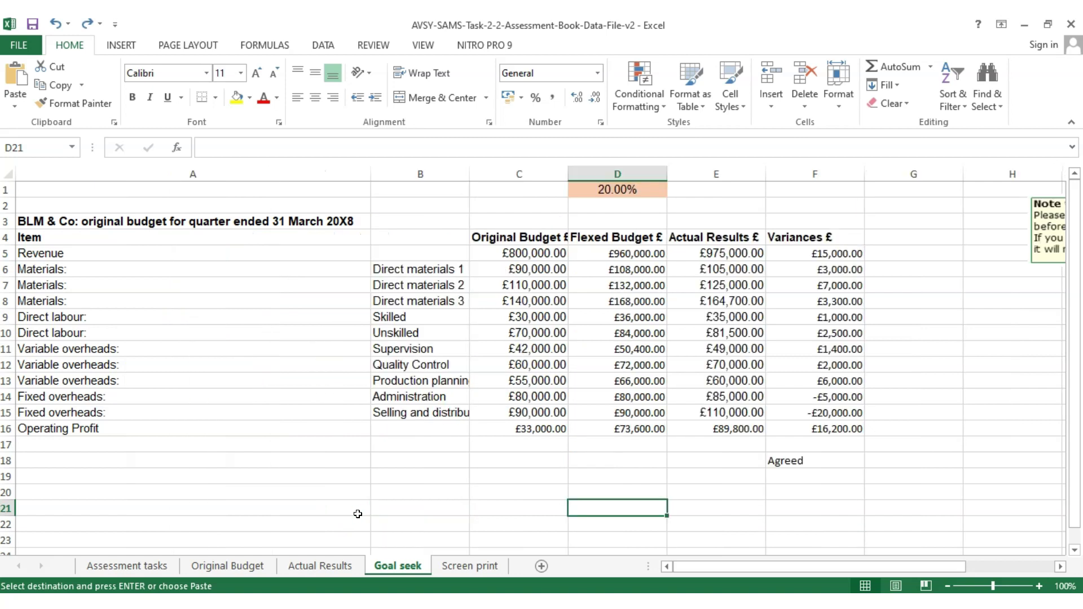
key(ctrl+z)
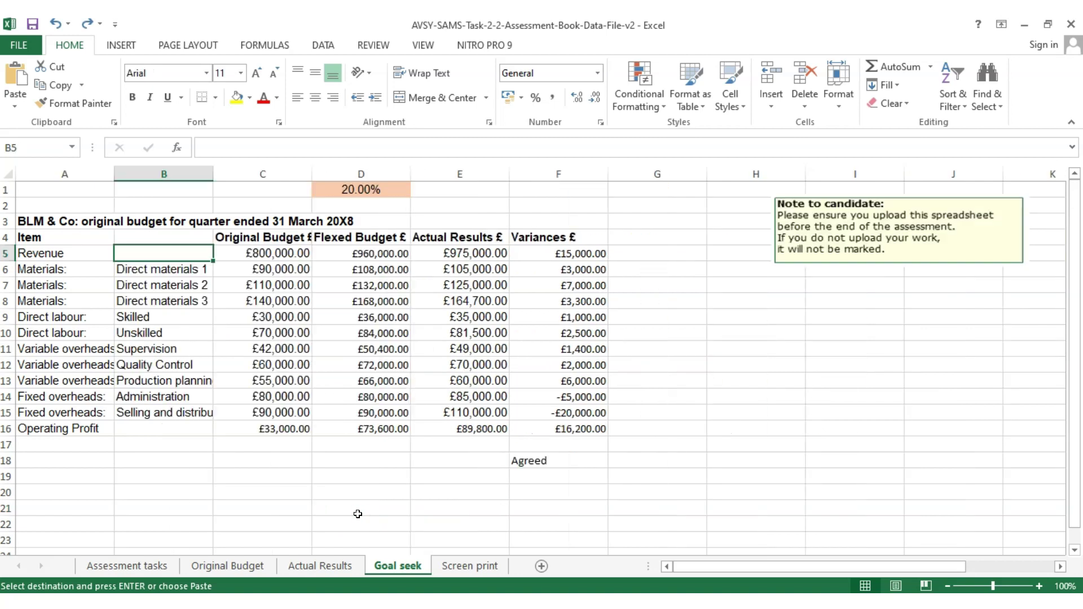
key(ctrl+z)
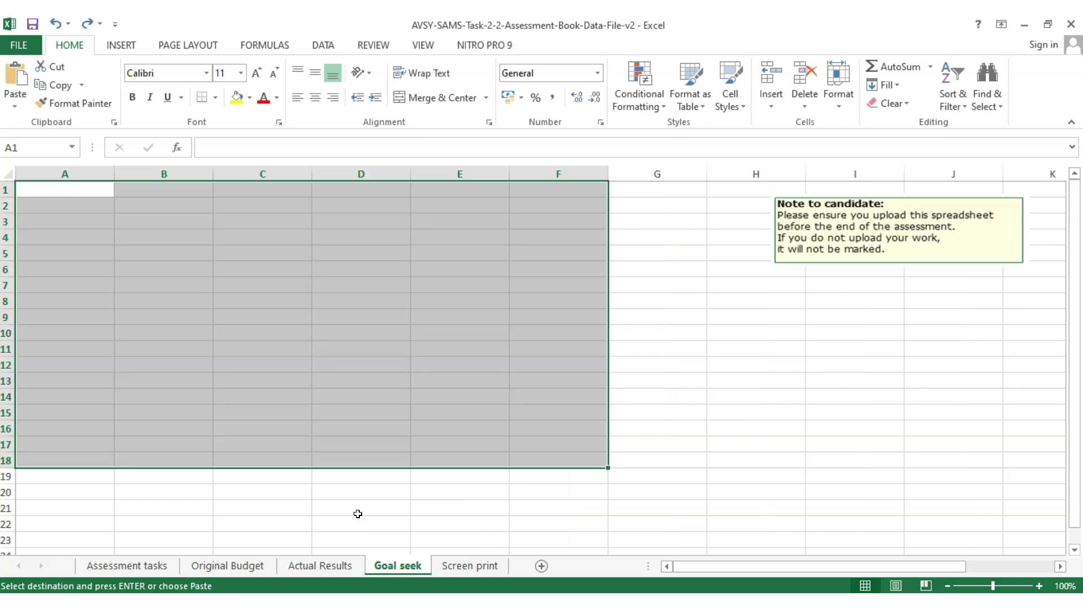
Step: Paste the copied Original Budget data into the Goal seek worksheet from A1 with the standard Paste option, and widen column A to fit its labels
click(237, 569)
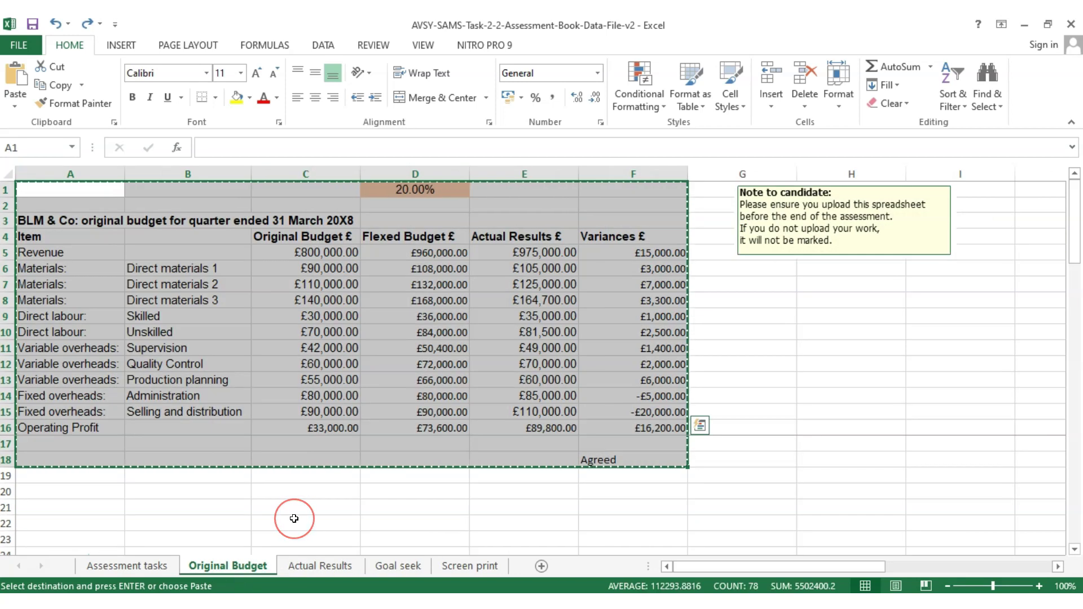
click(404, 569)
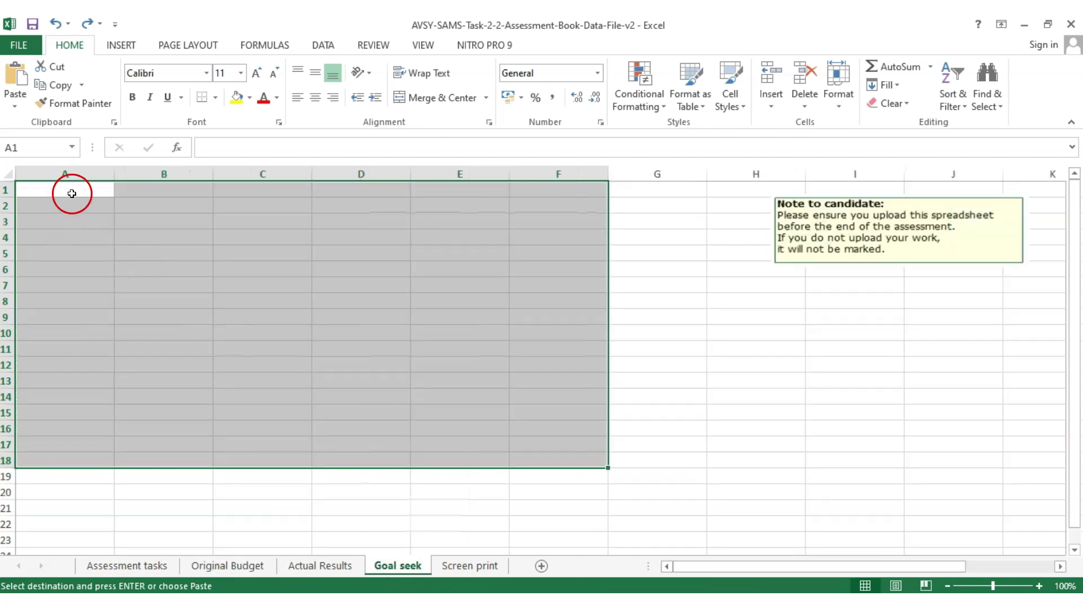
right_click(72, 194)
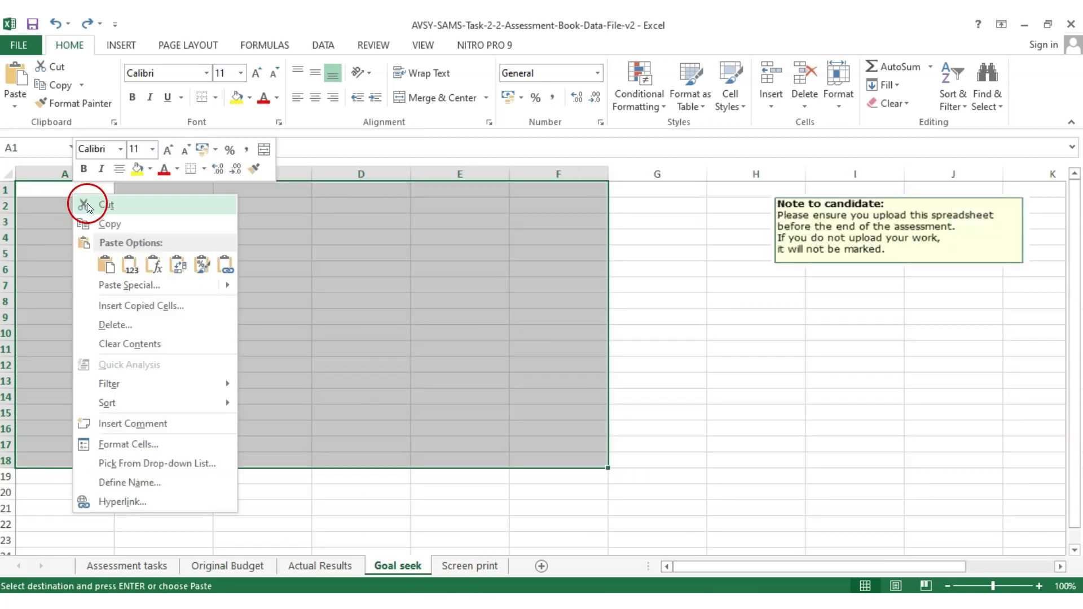
click(106, 265)
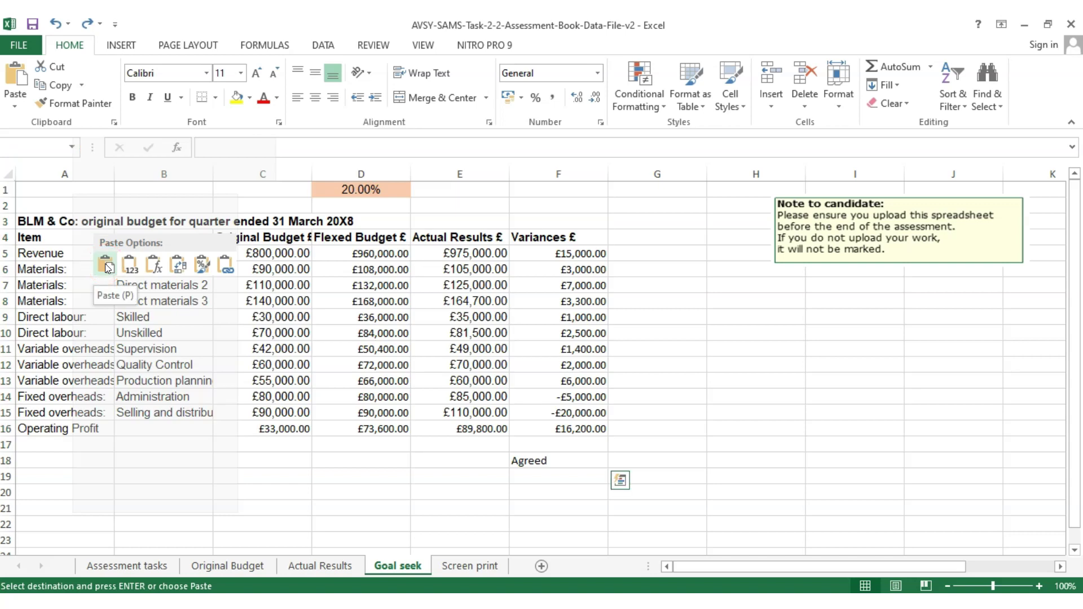
click(108, 266)
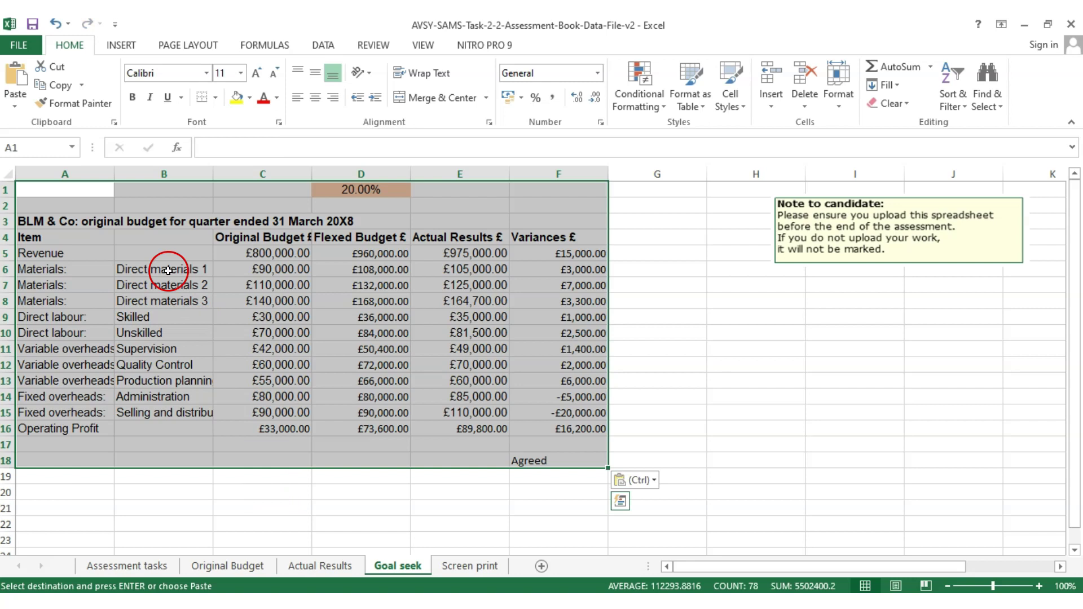
drag(114, 173, 128, 172)
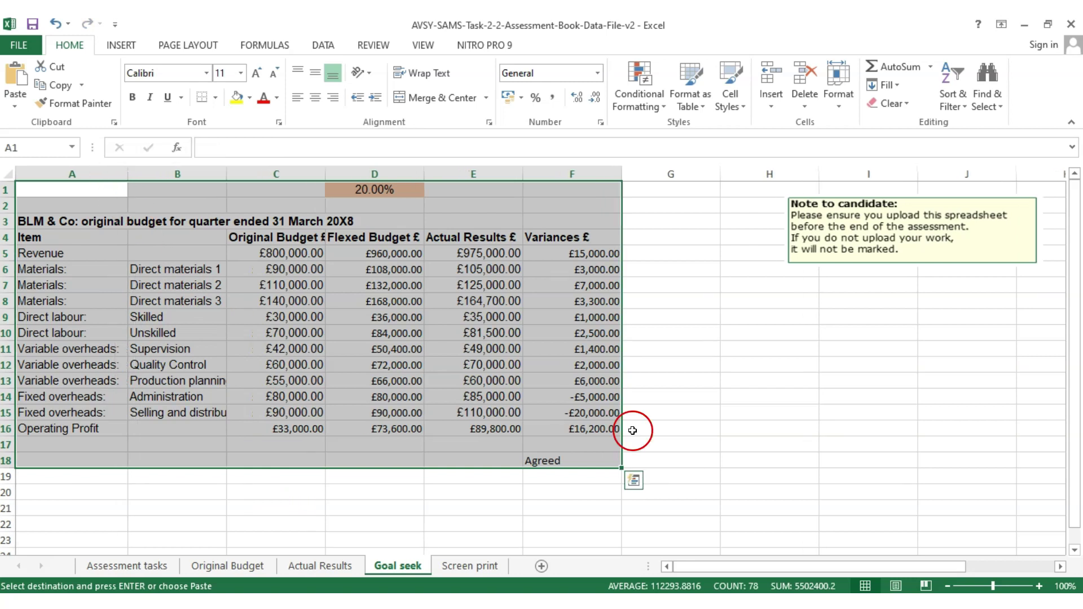
click(715, 411)
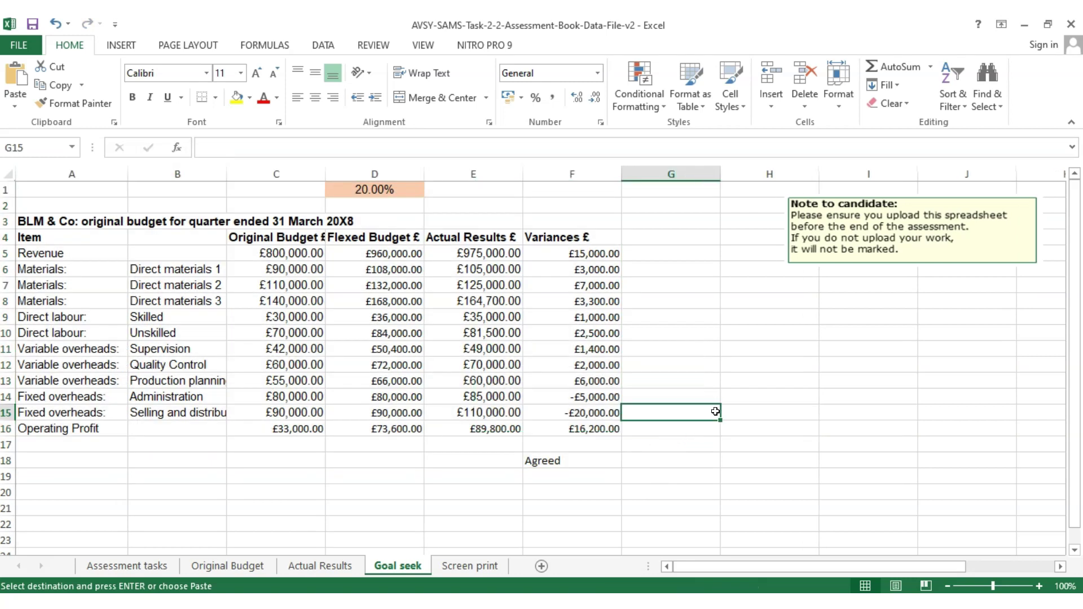
Step: Clear the copy marquee in the Original Budget worksheet and fill the copying instruction in C57 of the Assessment tasks worksheet with green
click(239, 567)
click(525, 518)
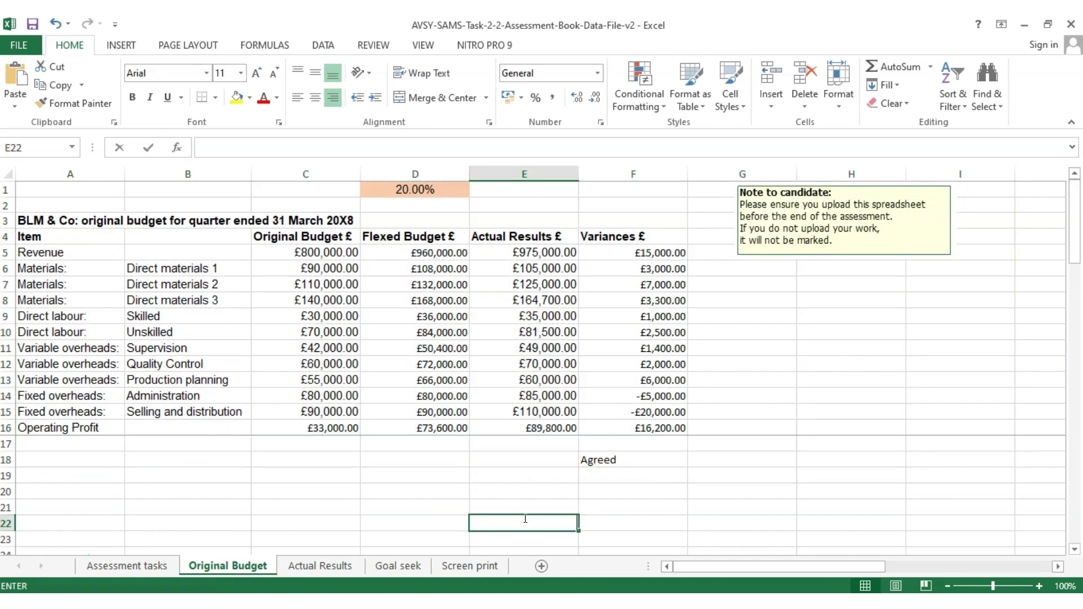
click(711, 474)
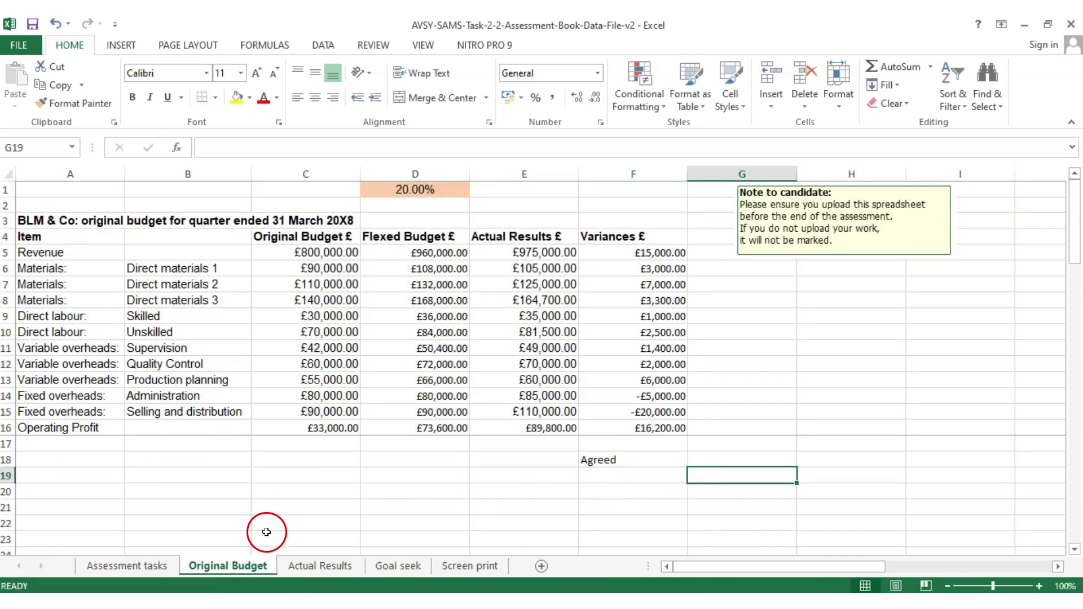
click(145, 566)
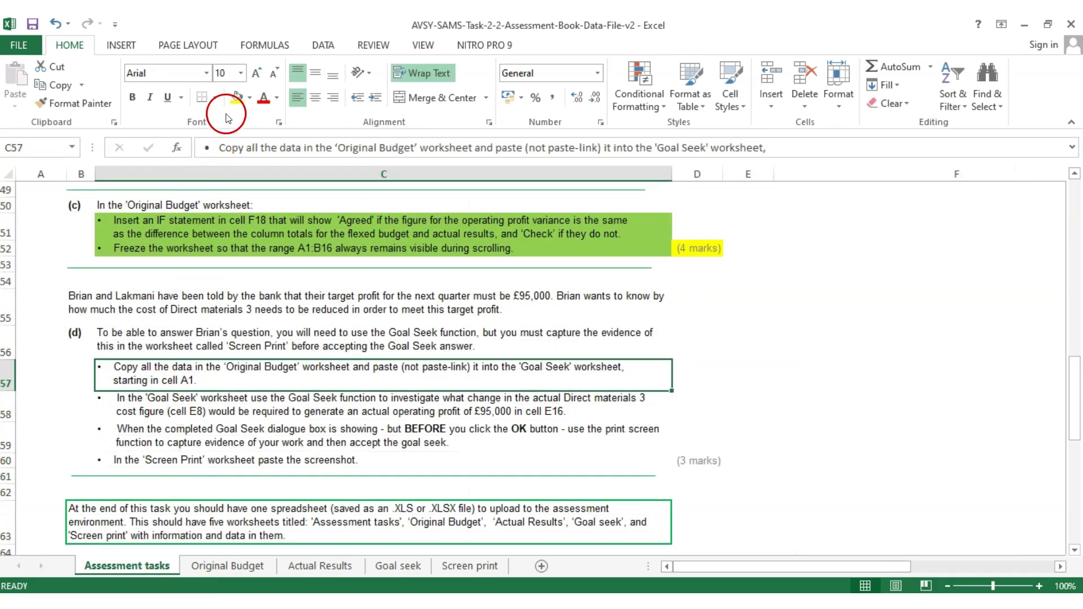
click(250, 98)
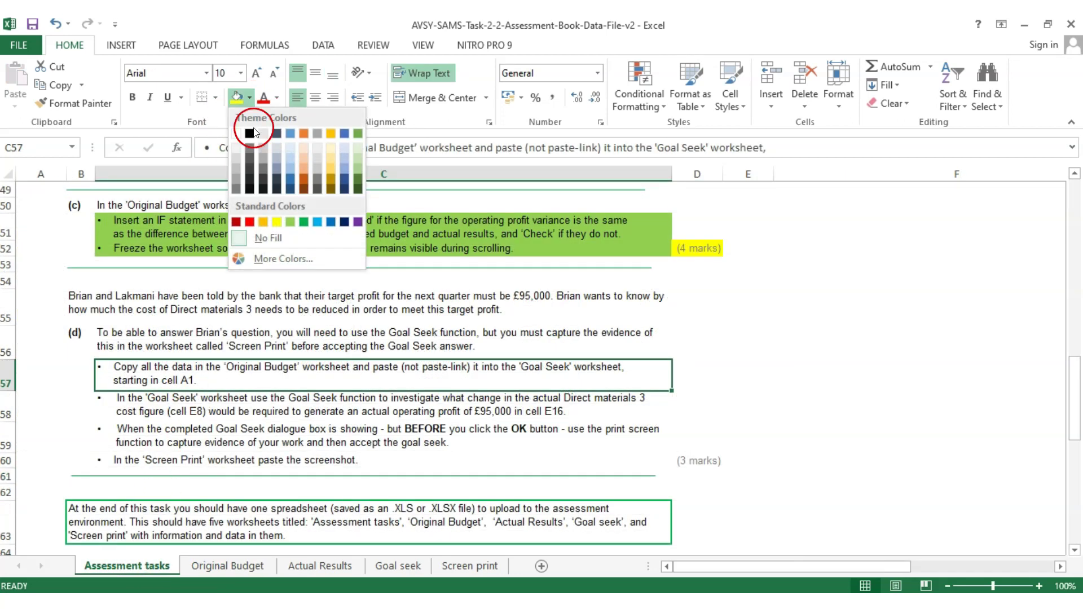
click(290, 222)
Step: Start Goal Seek in the Goal seek worksheet with the actual operating profit cell E16 as the set cell
click(191, 410)
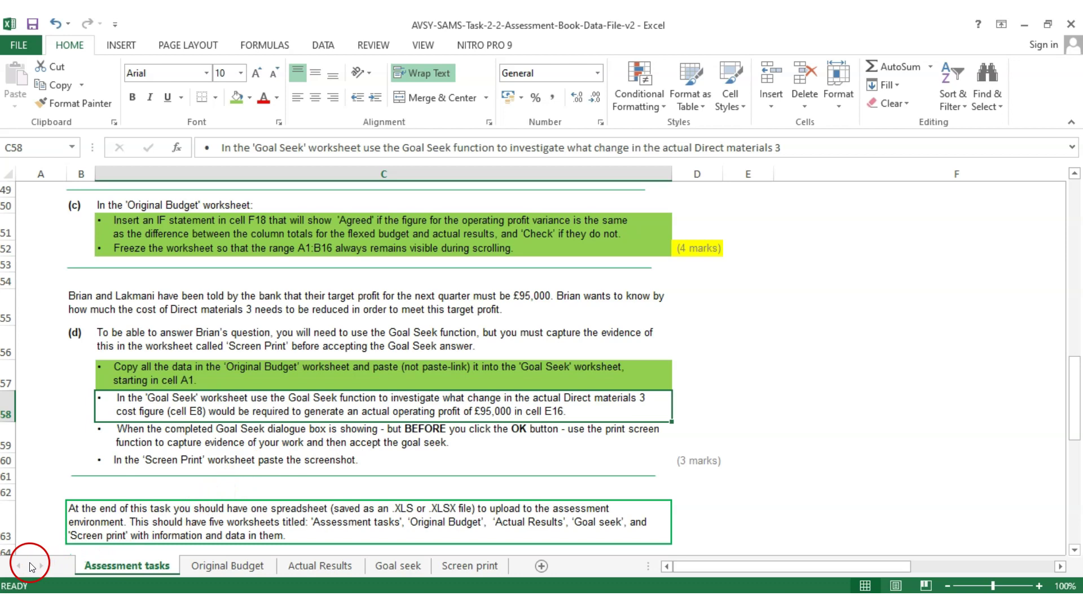
click(397, 566)
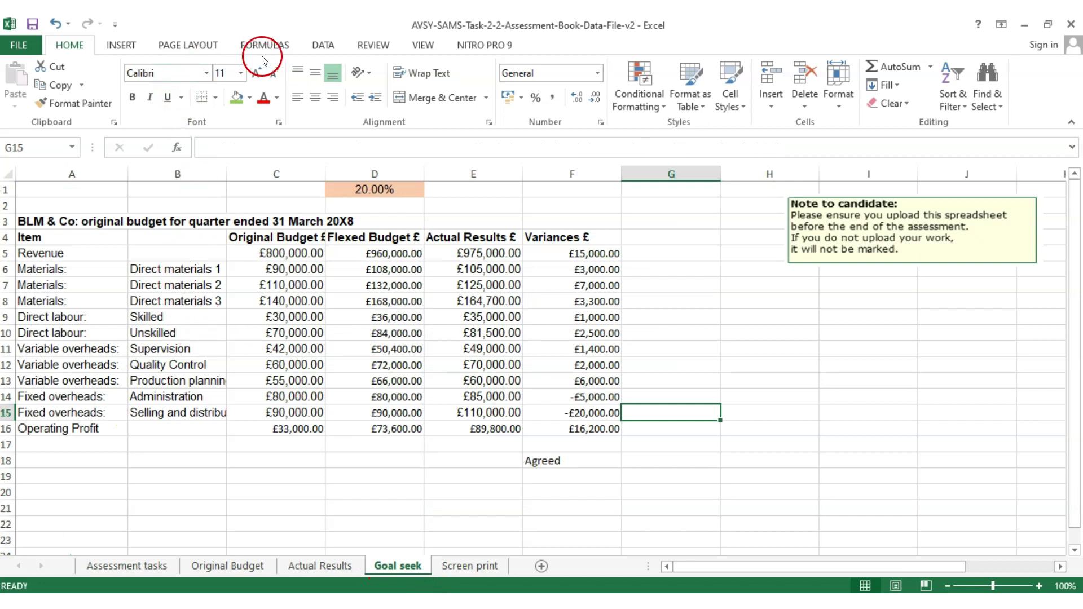
click(322, 50)
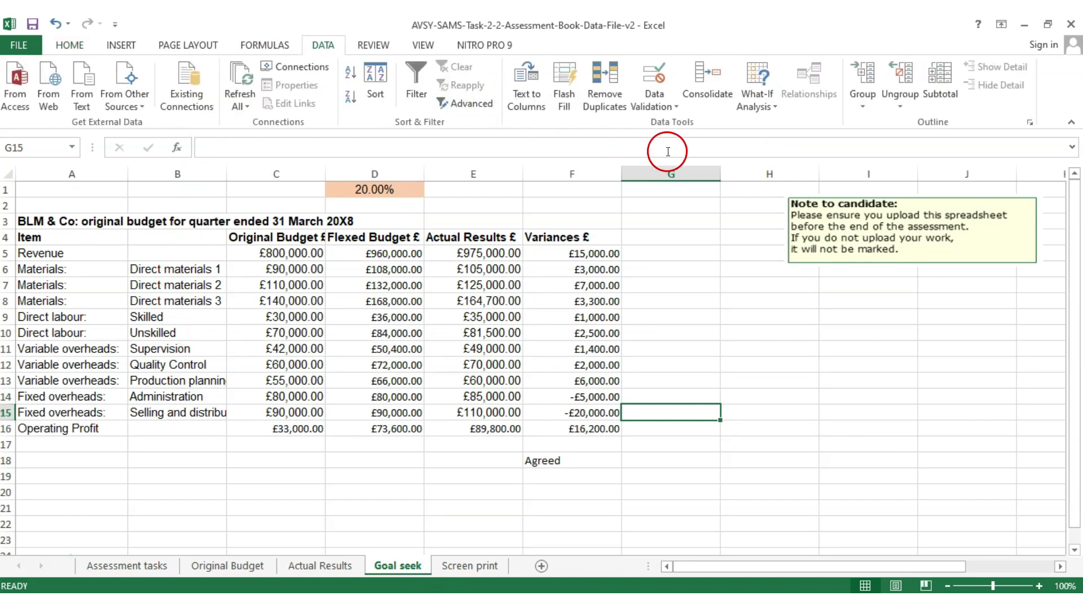
click(762, 107)
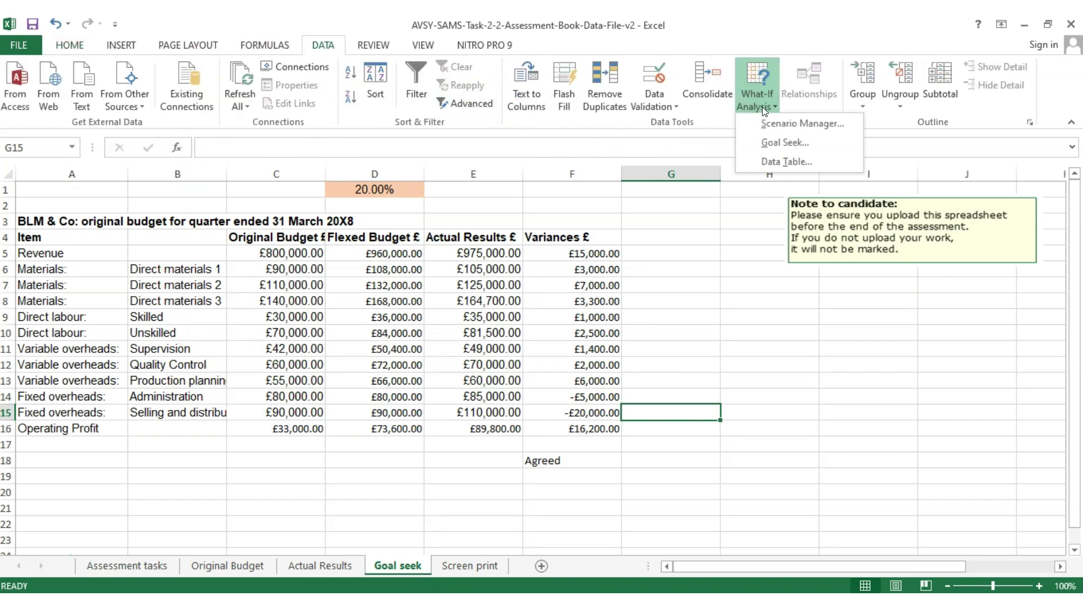
click(779, 139)
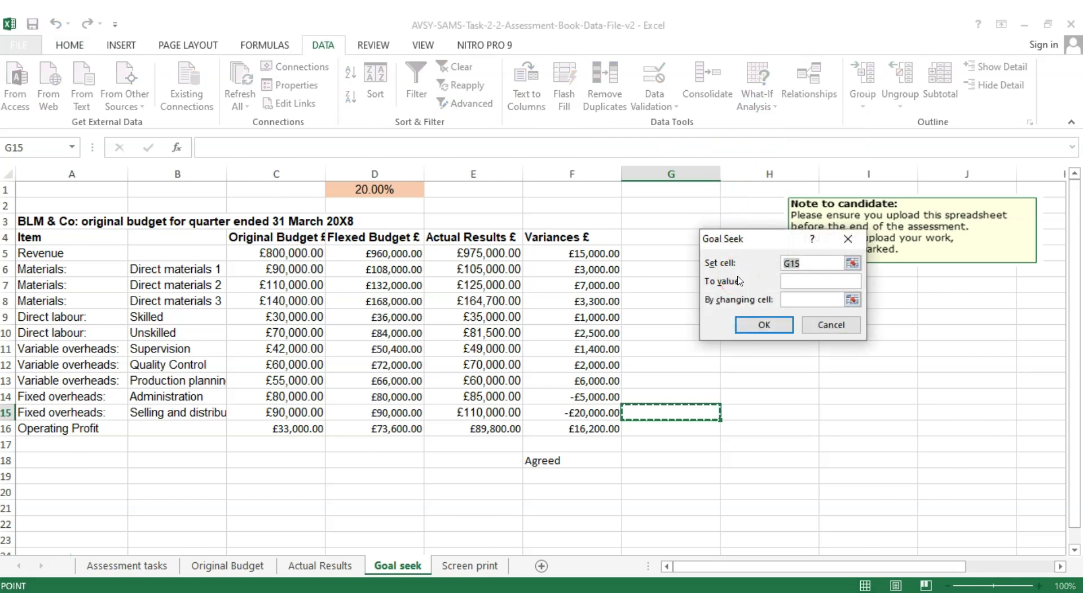
click(491, 429)
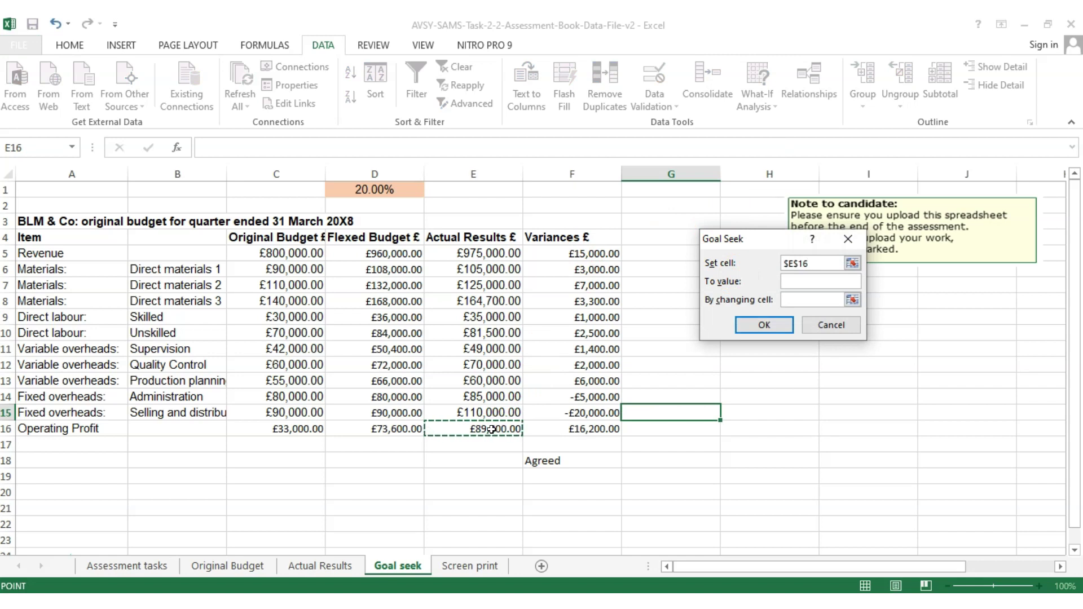
Step: Set the Goal Seek target value to 95000 by changing the actual Direct materials 3 cost in E8, run it and accept the solution
click(806, 282)
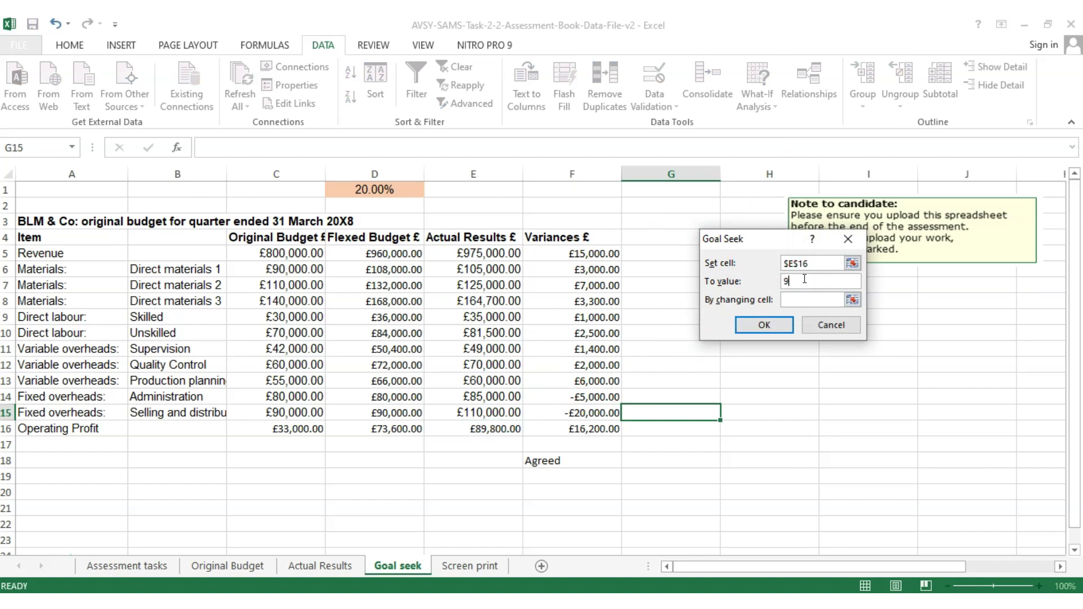
click(793, 299)
click(798, 300)
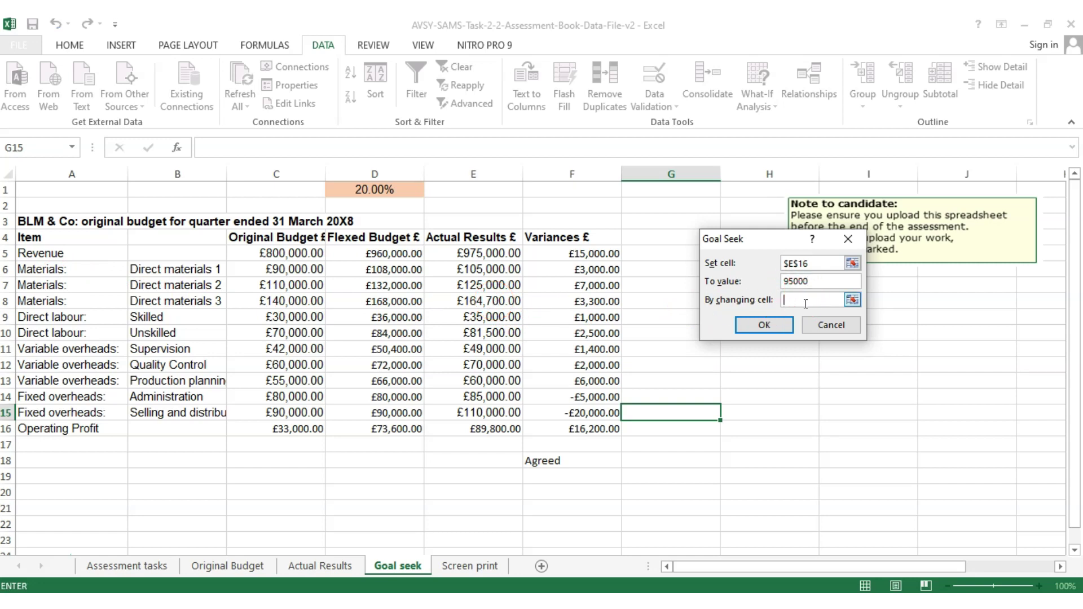
click(505, 301)
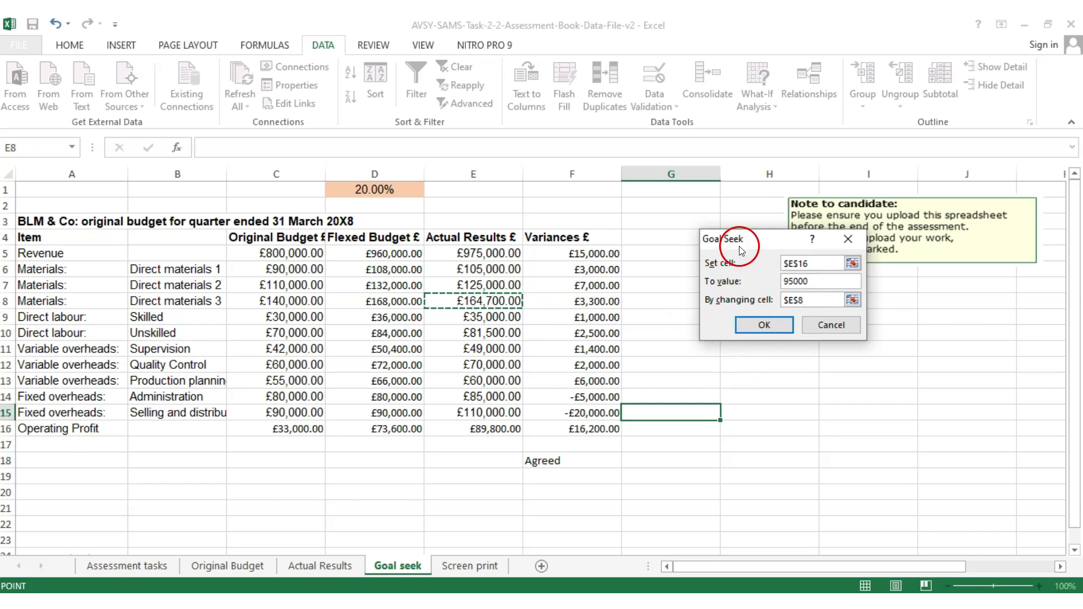
drag(740, 250, 706, 304)
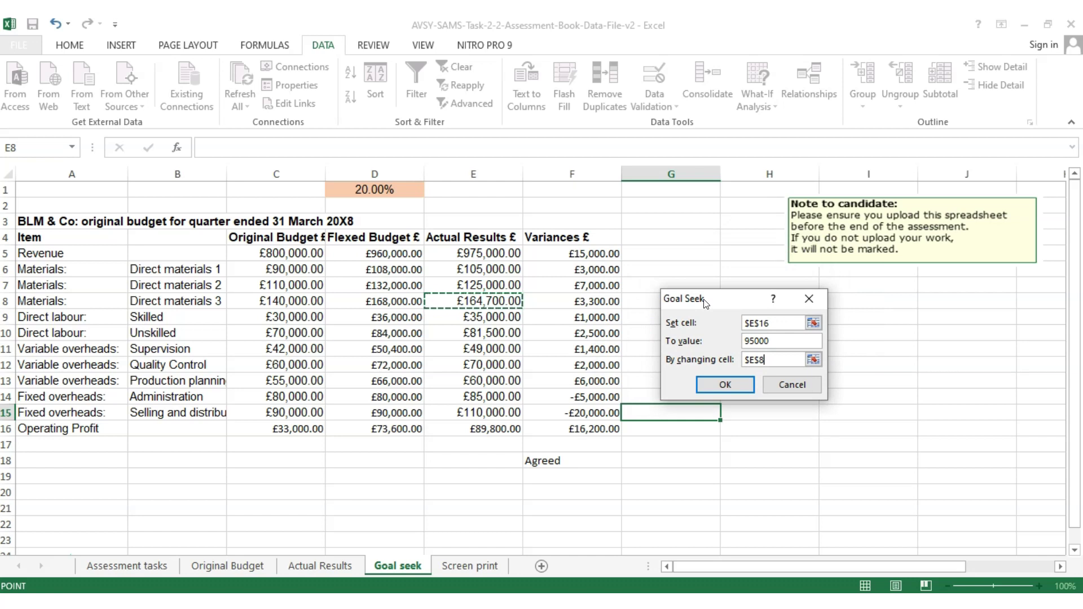
click(735, 387)
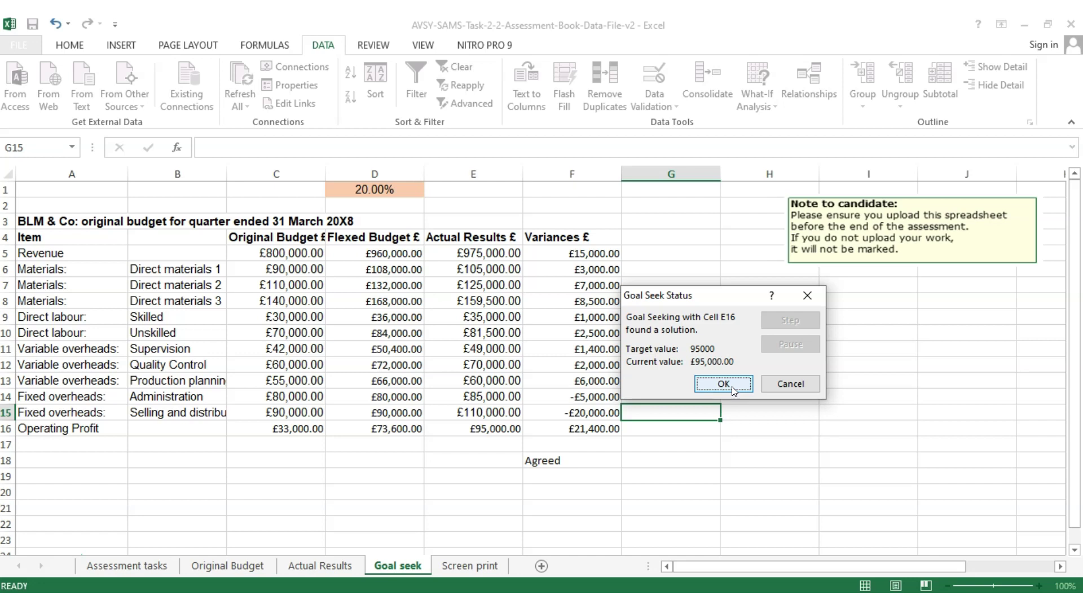
click(732, 387)
Step: Paste the captured Goal Seek screenshot at cell A1 of the Screen print worksheet and try the picture Crop tool
click(484, 570)
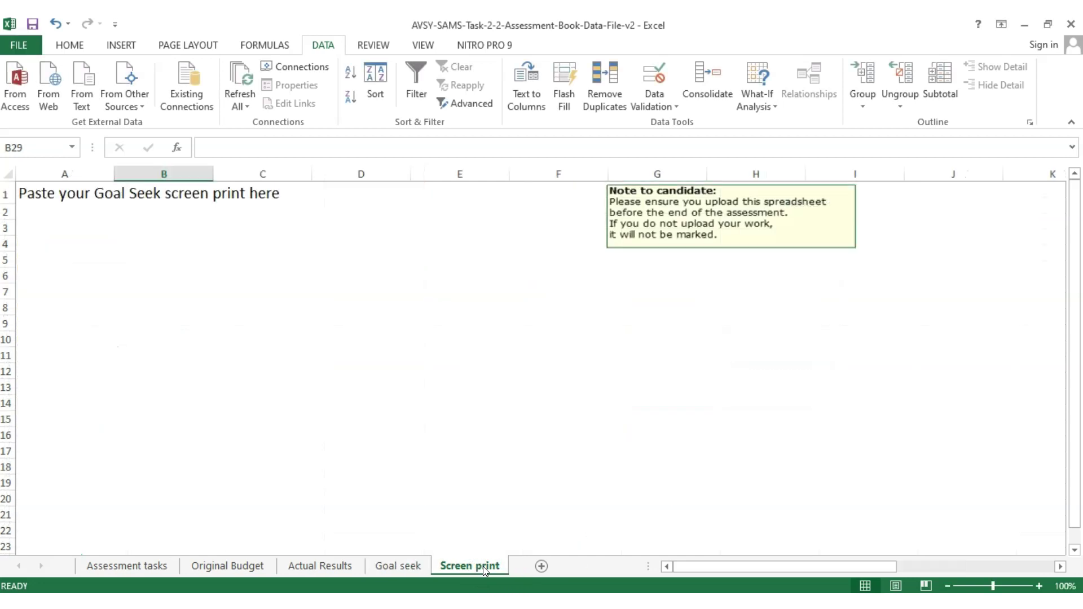
click(35, 197)
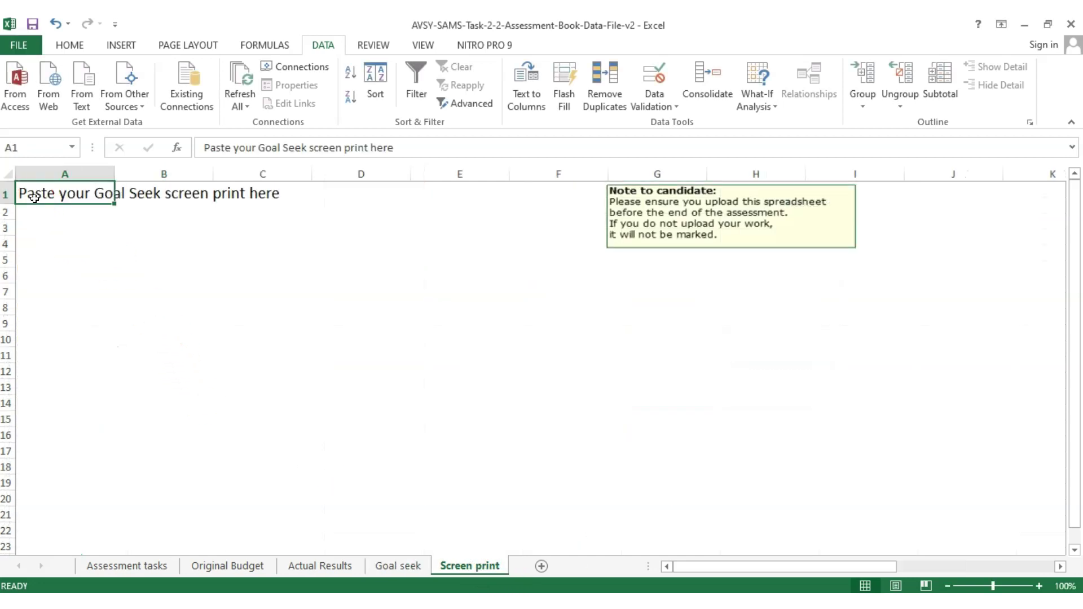
key(ctrl+v)
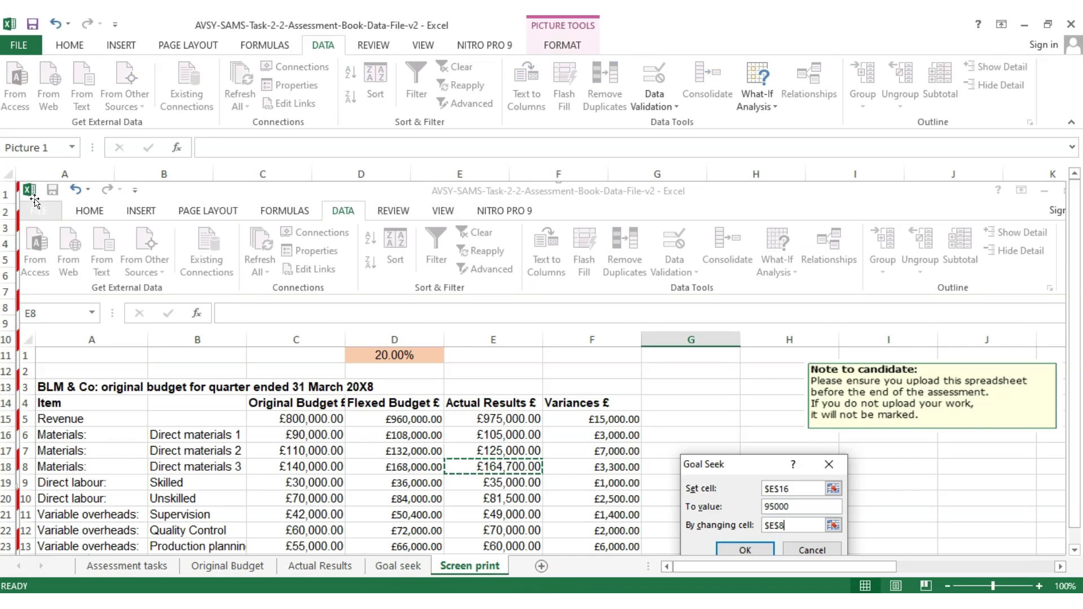
scroll(342, 390, down, 4)
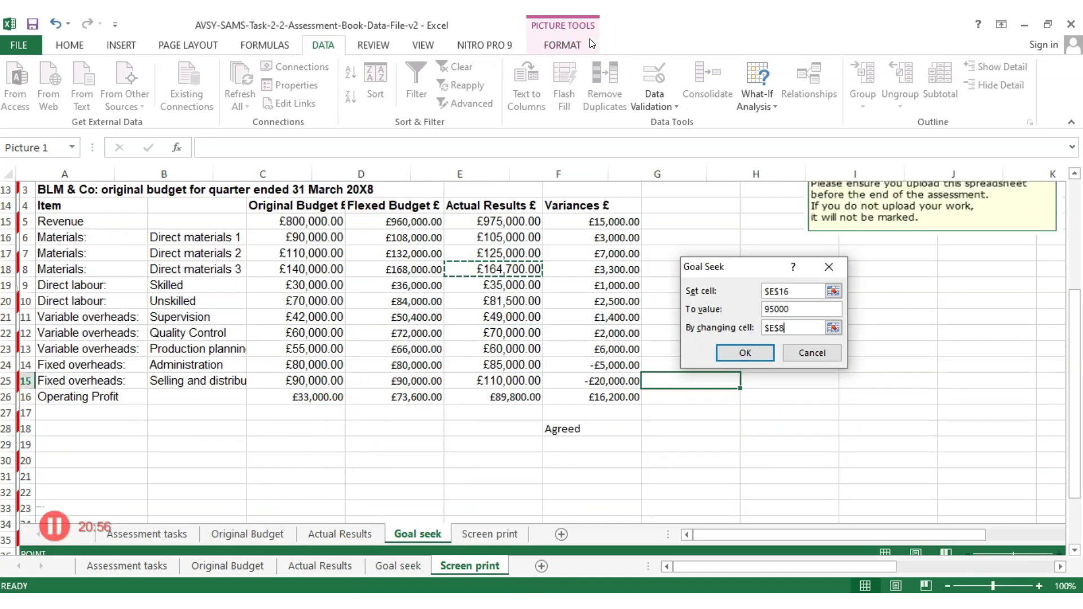
scroll(993, 98, down, 4)
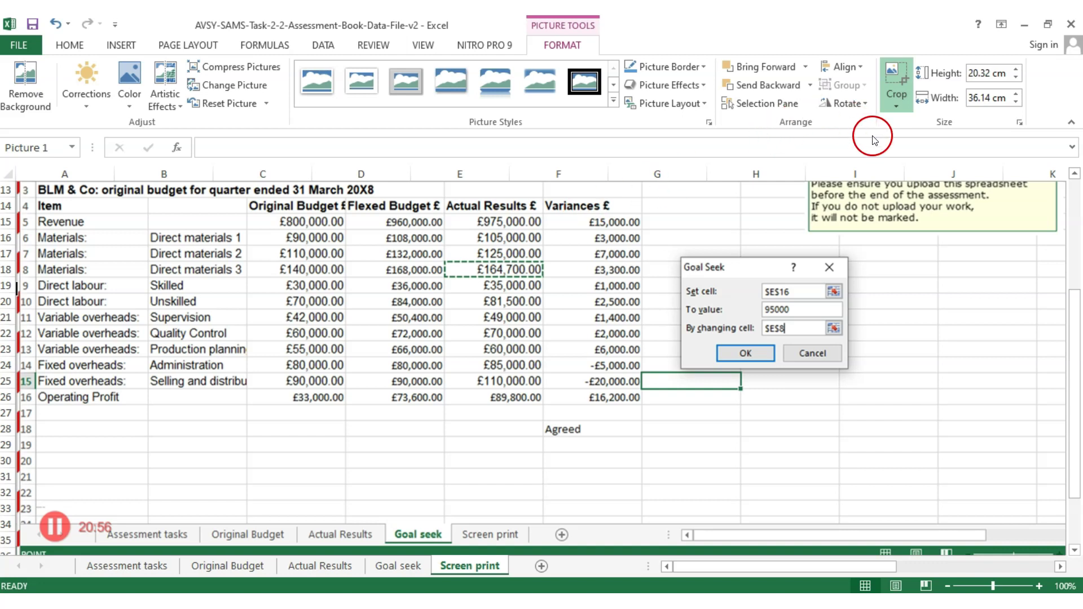
click(896, 96)
Step: Compare the actual Direct materials 3 cost and operating profit in the Goal seek worksheet with the Original Budget worksheet
click(151, 574)
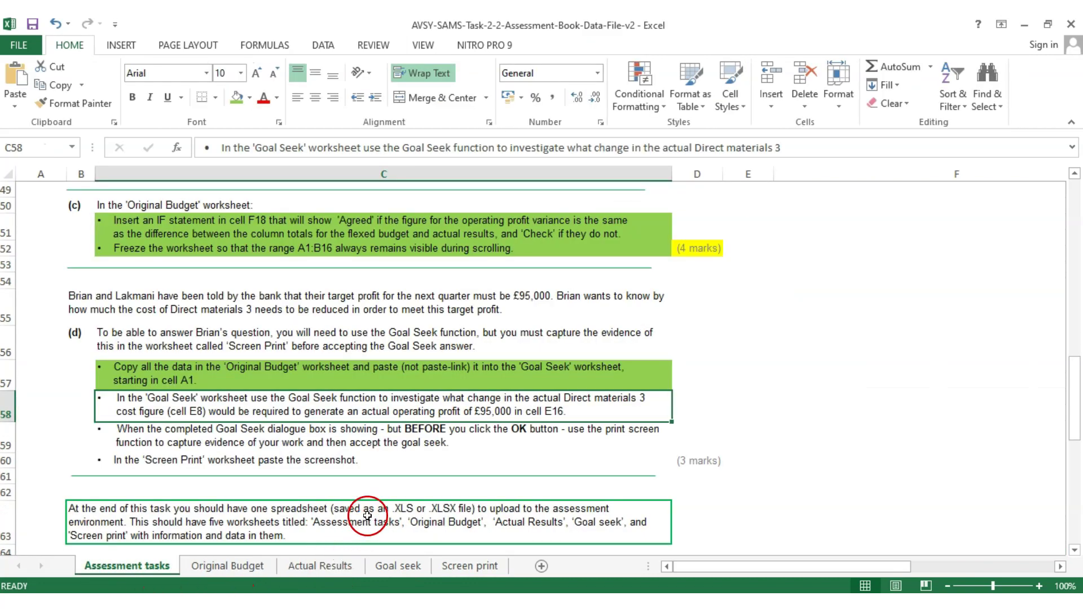
click(402, 571)
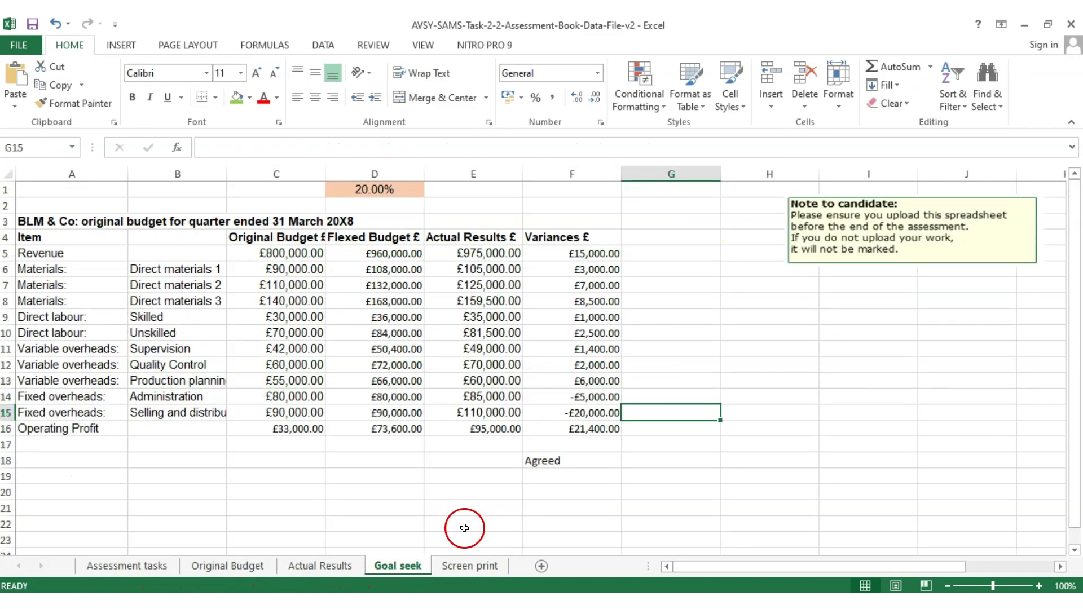
click(491, 432)
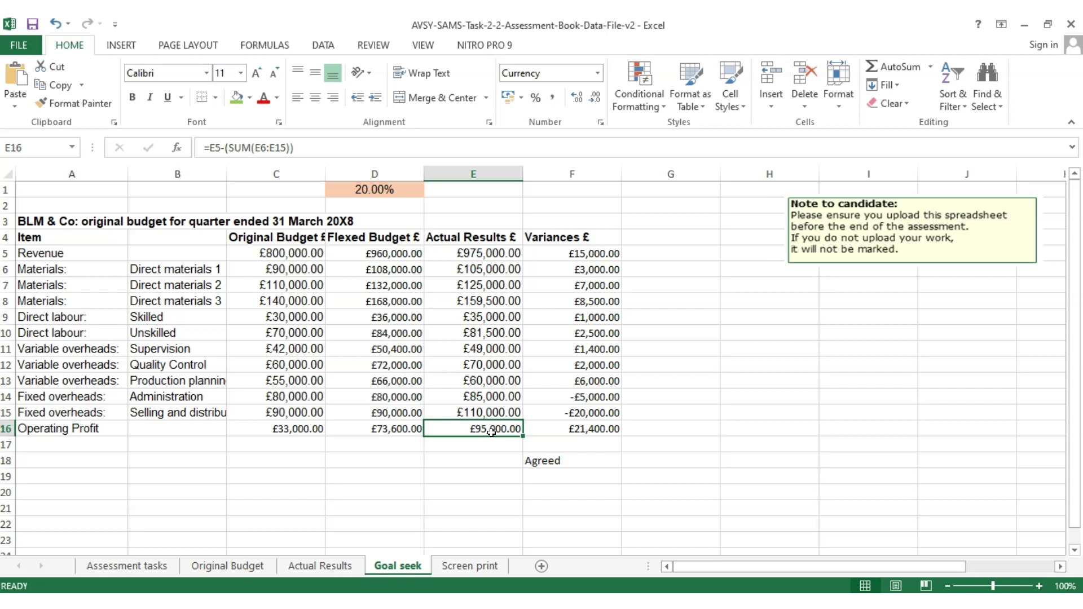
click(316, 566)
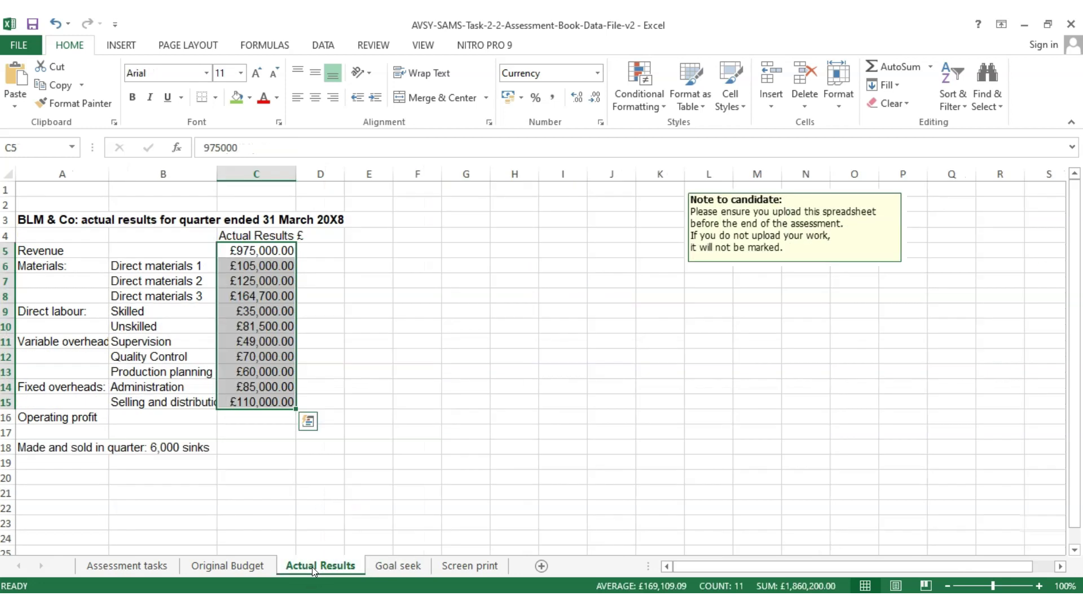
click(240, 566)
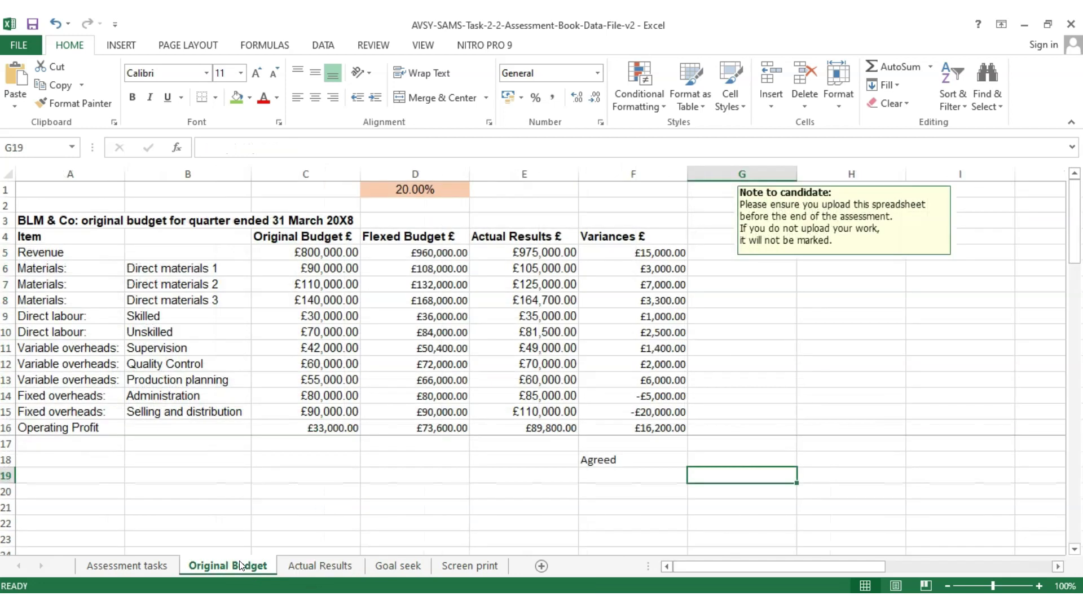
click(518, 301)
click(399, 568)
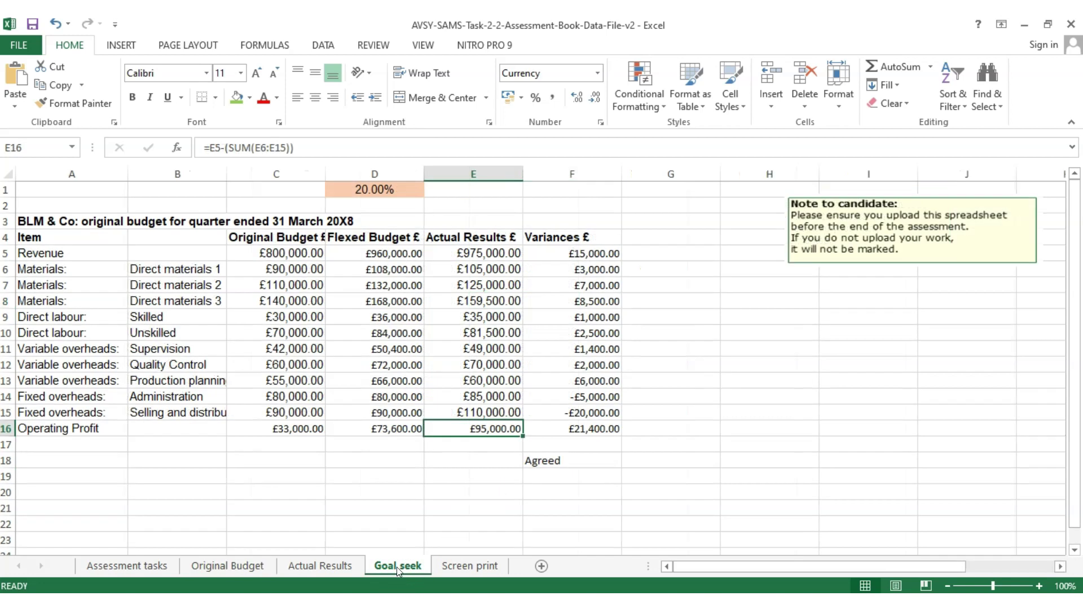
click(472, 301)
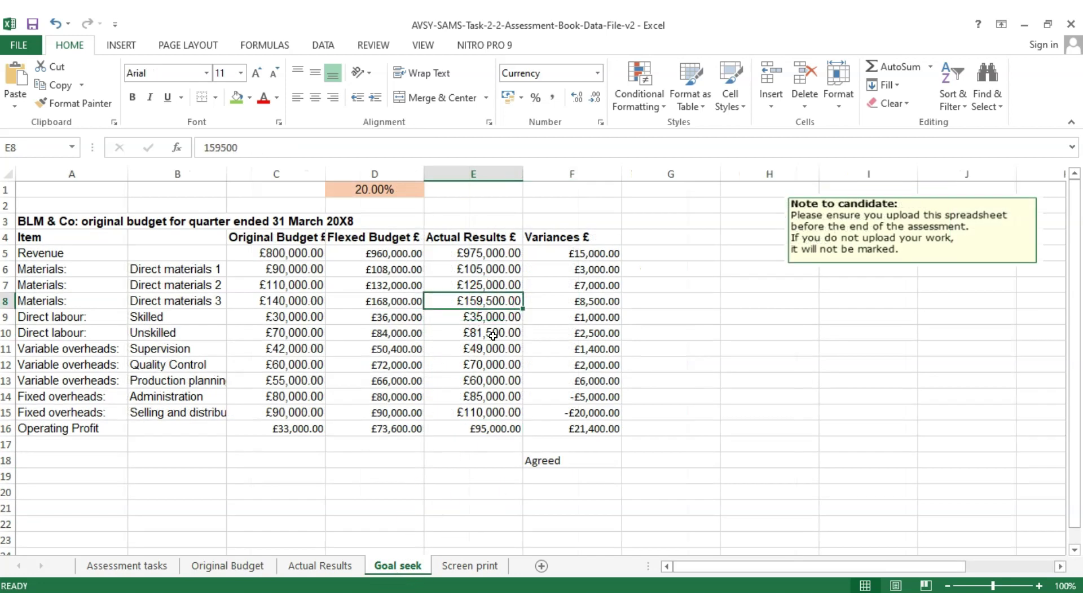
click(491, 431)
Step: Fill the remaining part (d) instructions in C58, C59 and C60 of the Assessment tasks worksheet with green
click(147, 566)
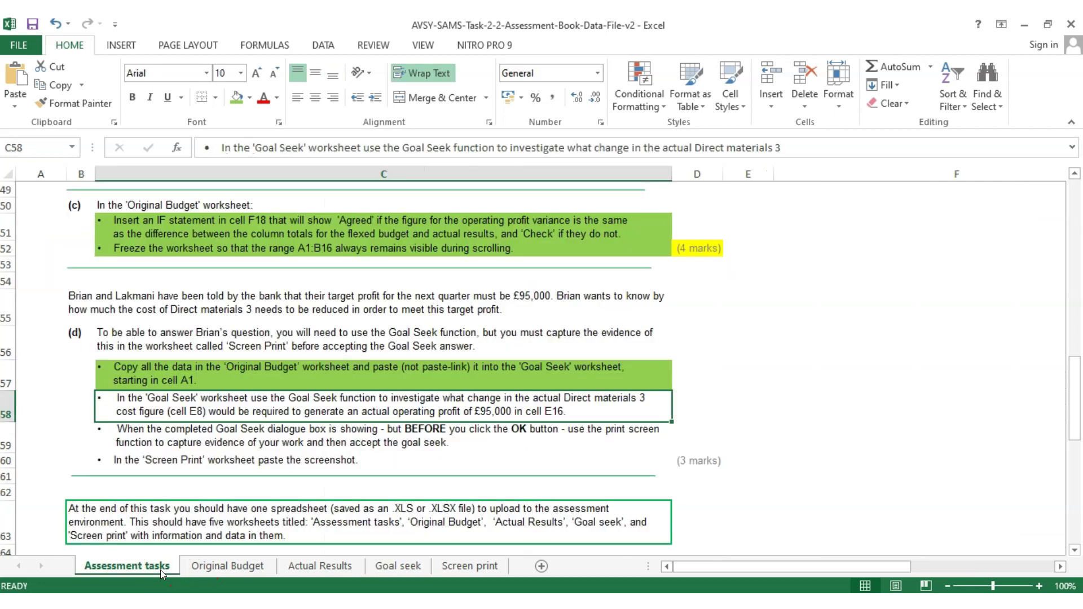
click(238, 99)
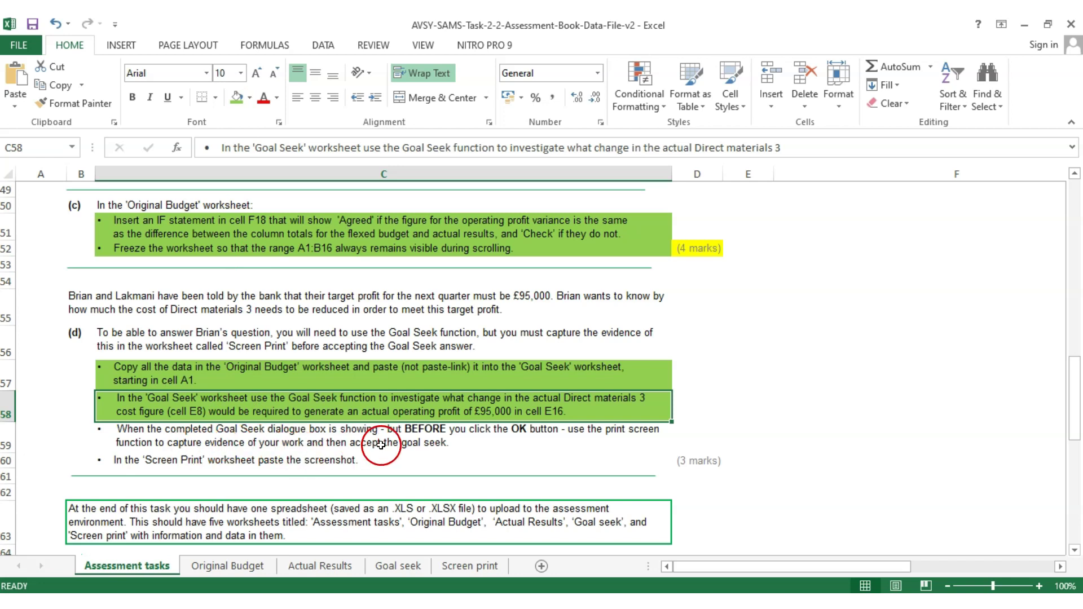
click(403, 443)
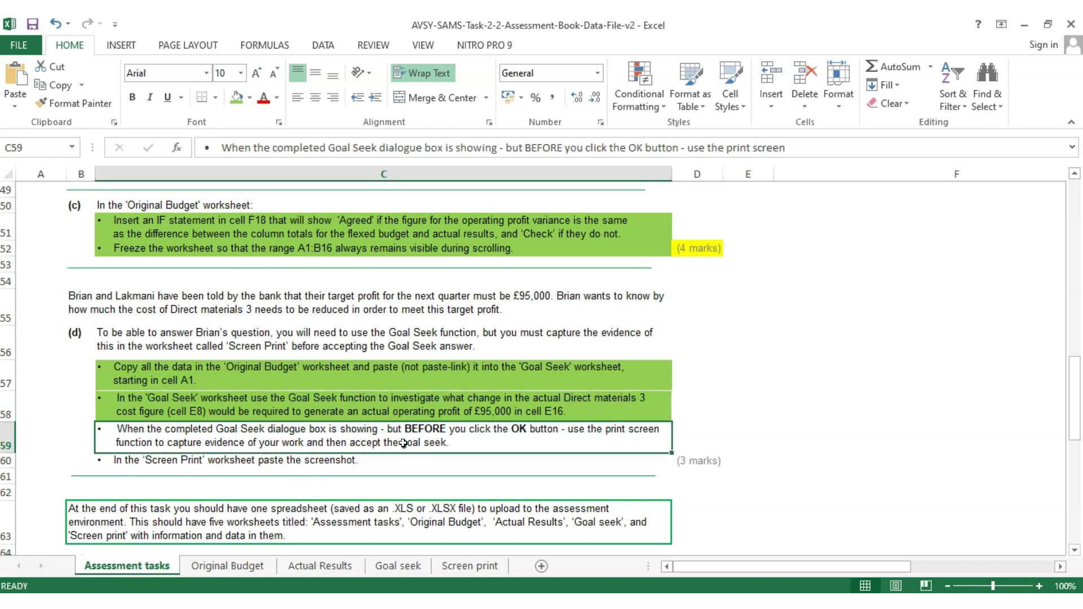
click(237, 97)
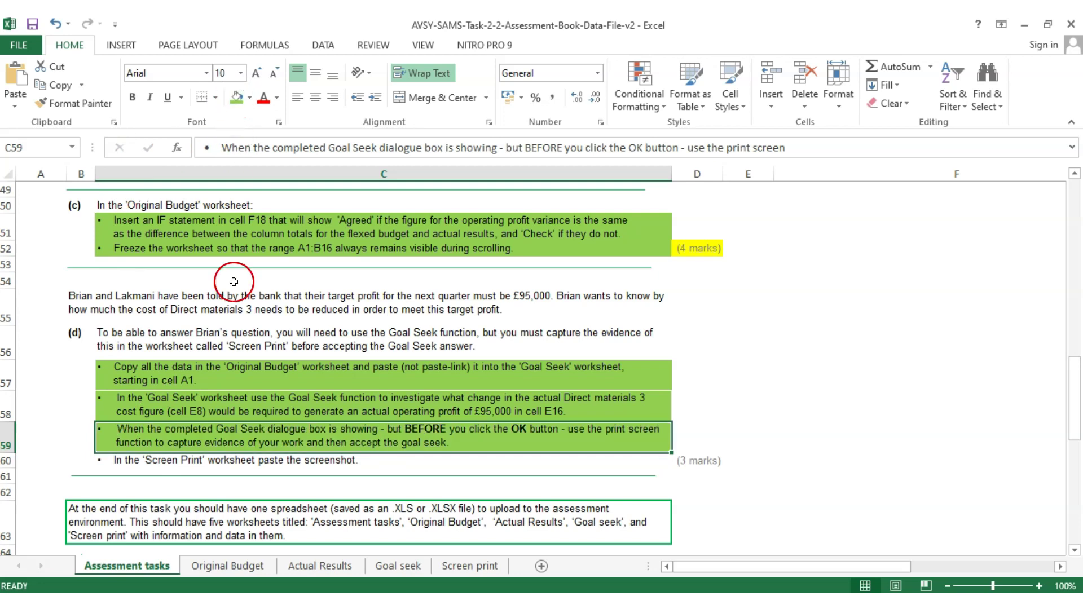
click(201, 473)
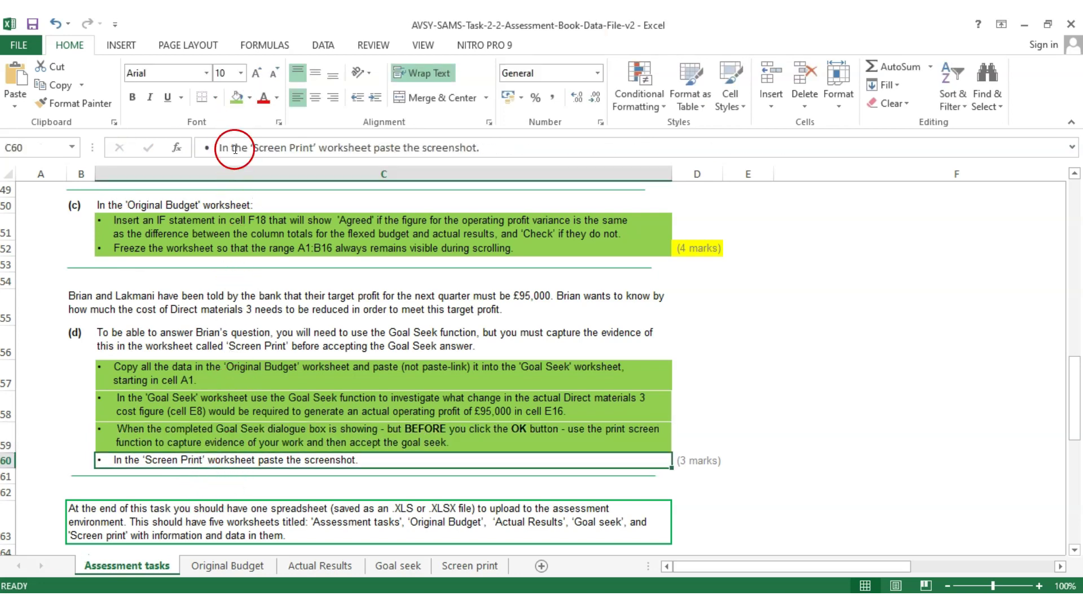
click(237, 103)
Step: Review the file saving and naming instructions, including the example file name, in the Situation section of the Assessment tasks worksheet
scroll(273, 334, down, 1)
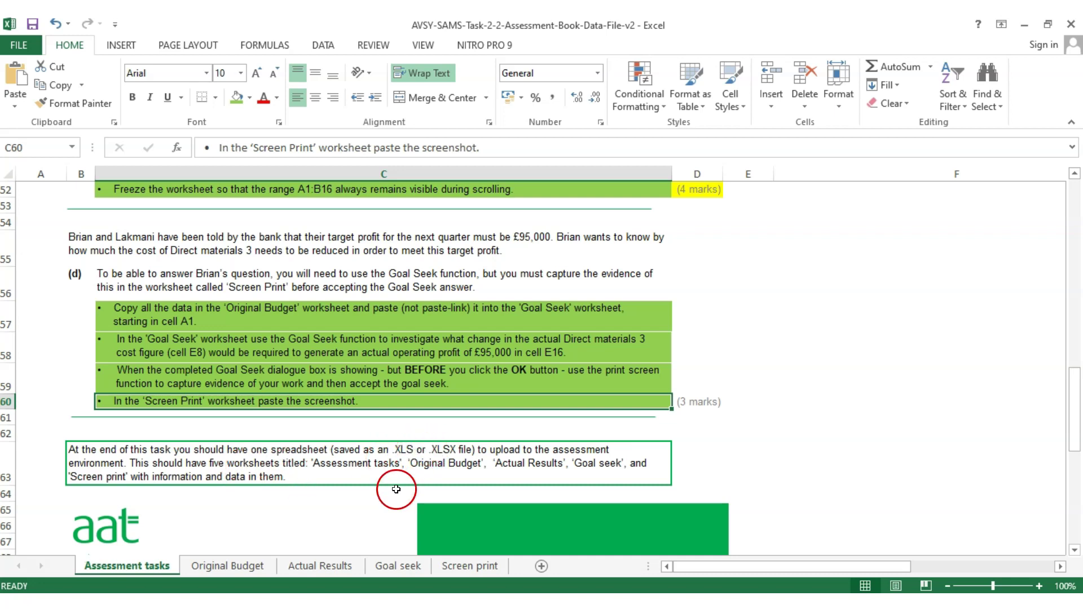
scroll(396, 489, up, 8)
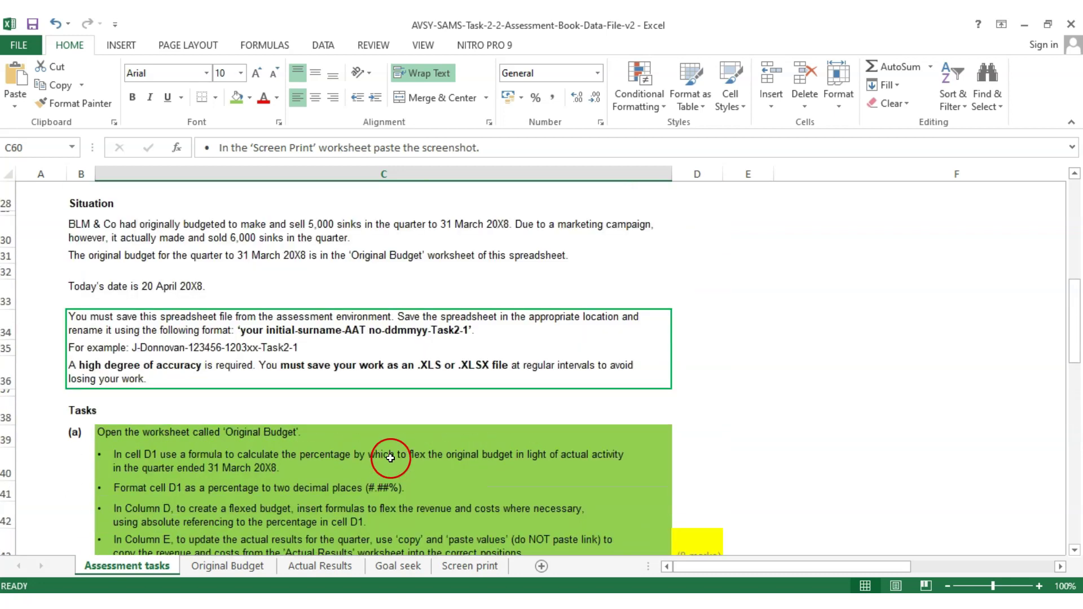
click(256, 365)
click(150, 348)
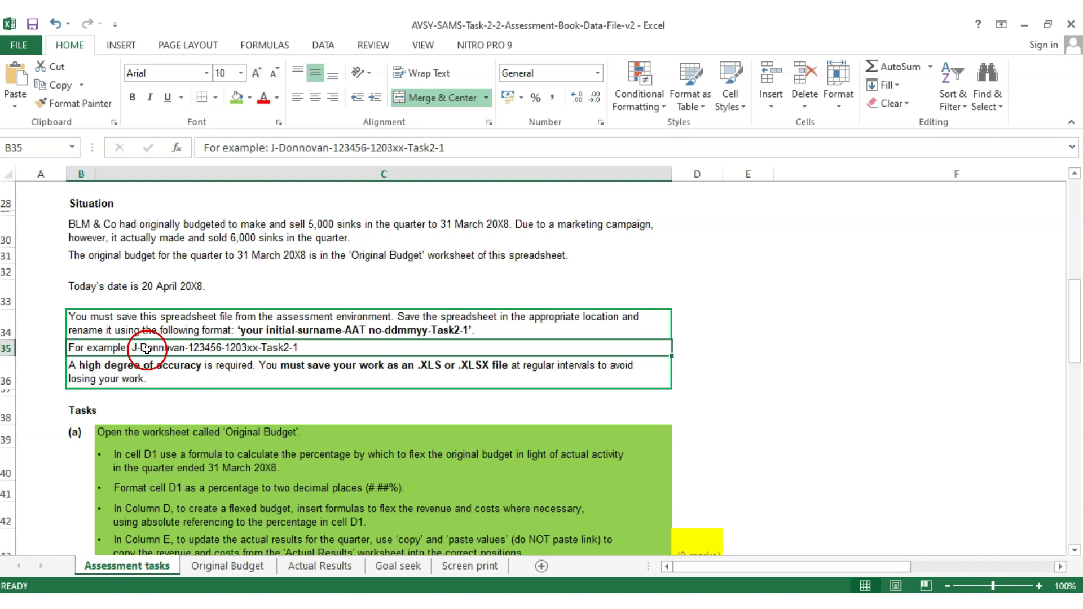
click(181, 347)
Step: Fill the part (d) marks cell D60 in the Assessment tasks worksheet with yellow
scroll(387, 389, down, 7)
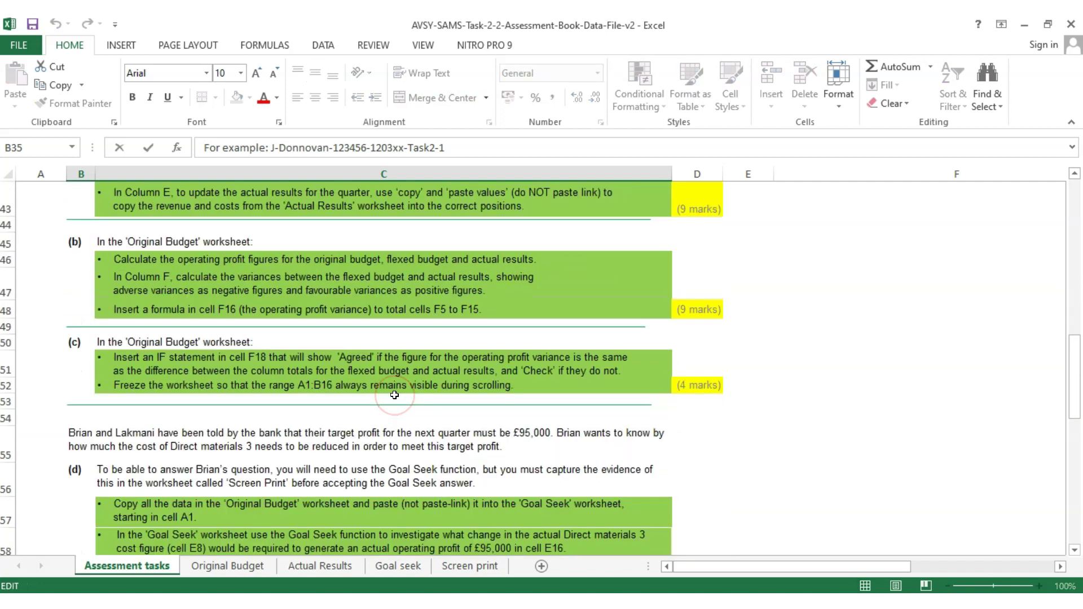
click(694, 460)
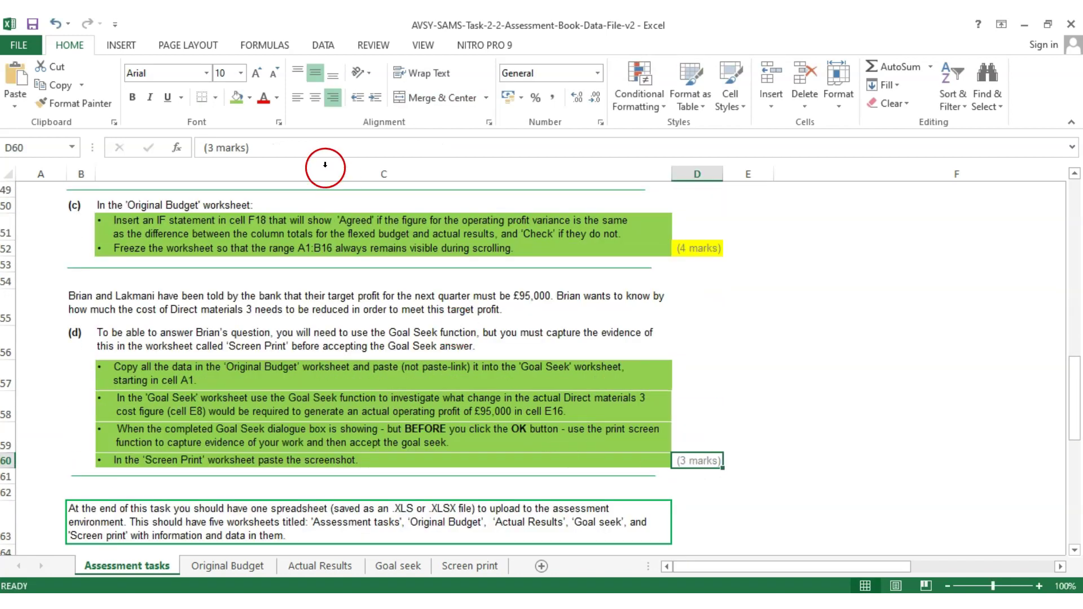
click(249, 98)
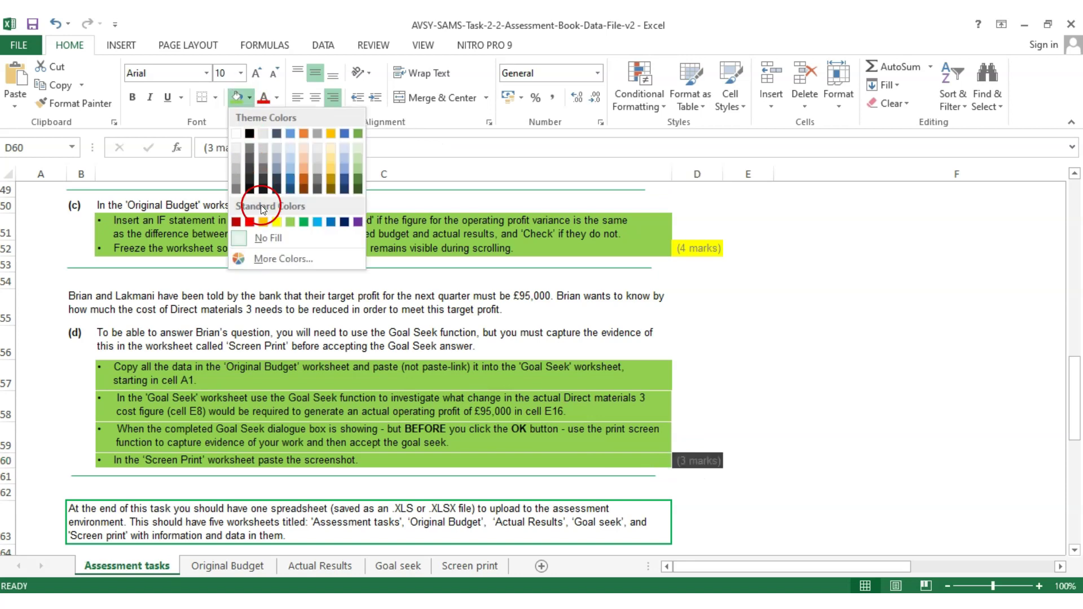
click(276, 222)
click(357, 297)
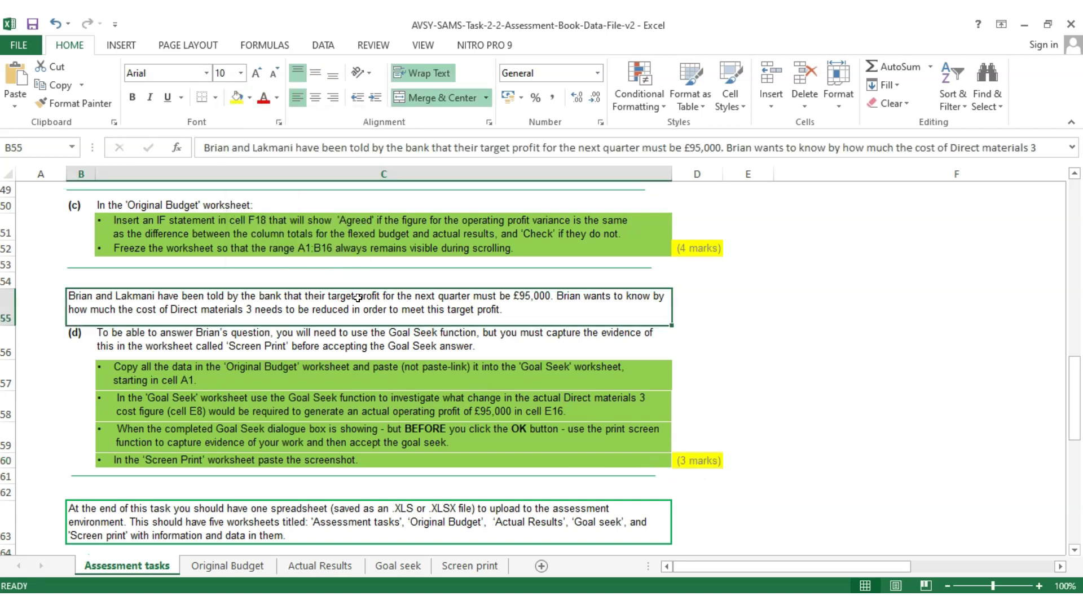
Step: Read the closing submission requirements and the AAT contact section at the end of the Assessment tasks worksheet
scroll(396, 323, down, 2)
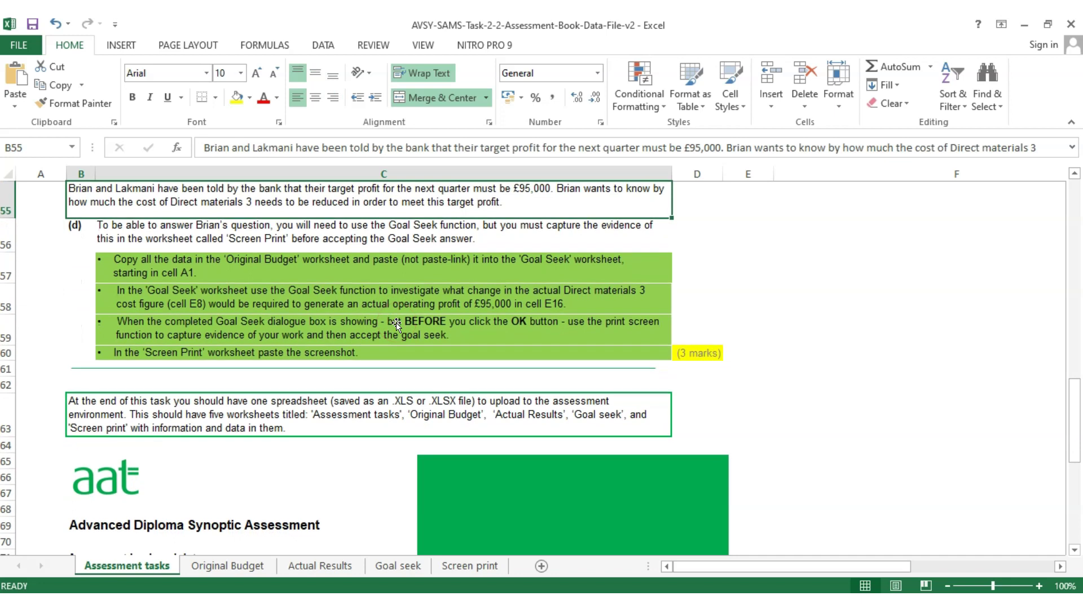
scroll(397, 324, down, 1)
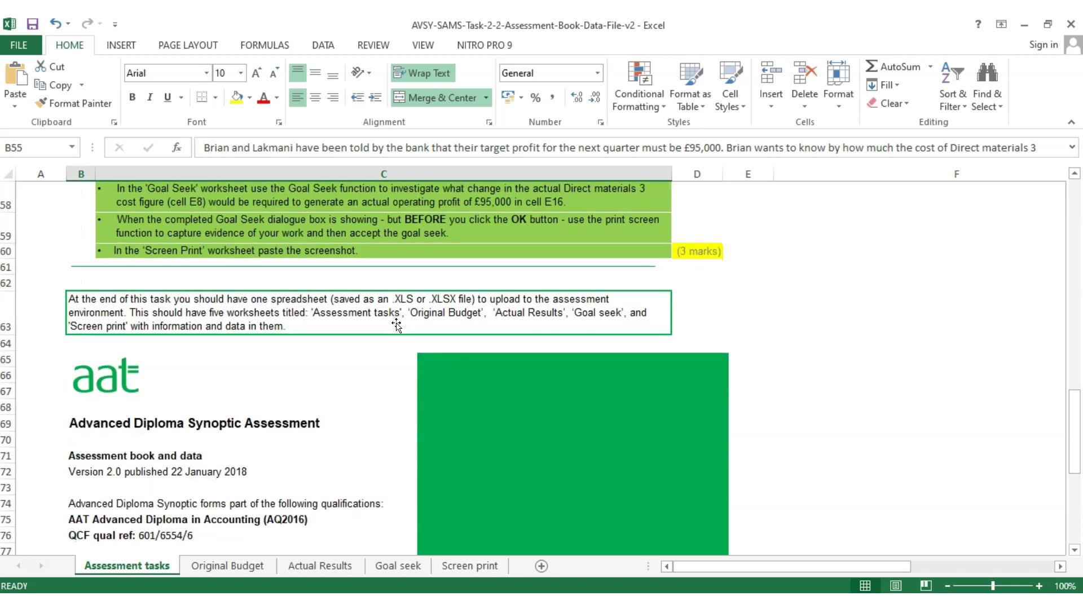
scroll(396, 323, down, 3)
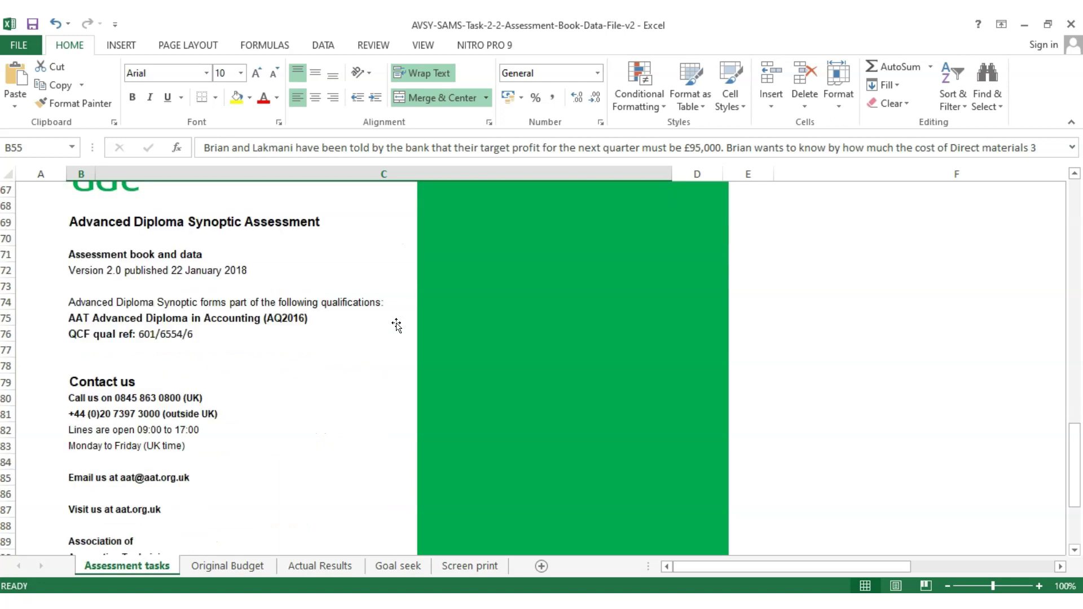
scroll(397, 324, down, 1)
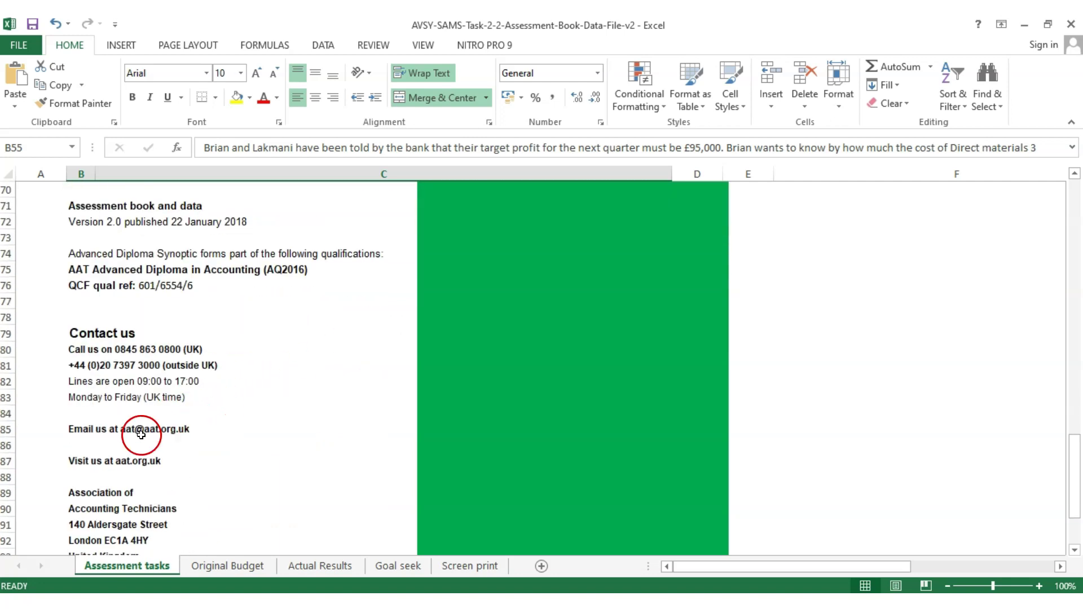